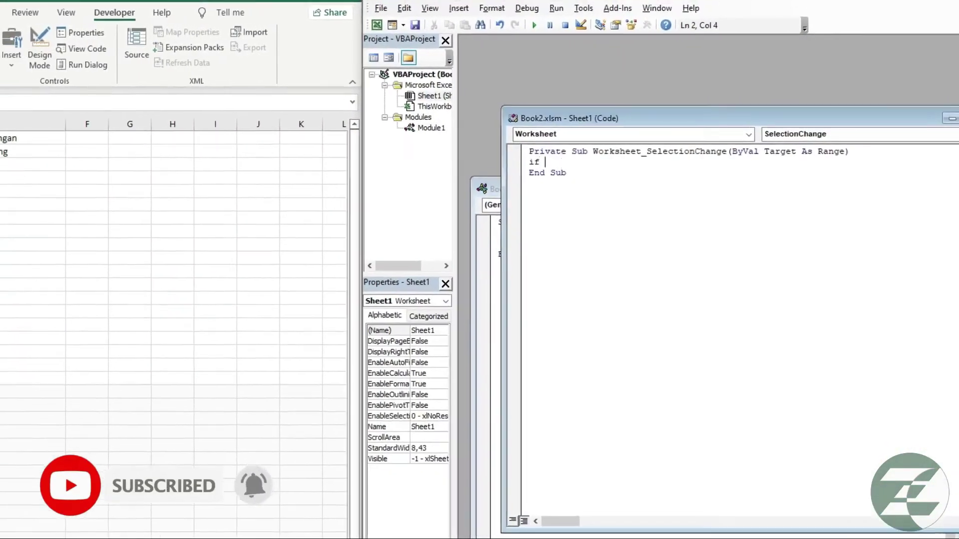
- Complete the Worksheet_SelectionChange code: if Range("D2") <> "", call LogikaFind, else clear the contents of Range("E2"), closing with End If
{"action": "type", "text": "Range(\"D2\") <> \"\" Then"}
{"action": "key", "text": "Return"}
{"action": "type", "text": "Call LogikaFind"}
{"action": "key", "text": "Return"}
{"action": "type", "text": "Else"}
{"action": "key", "text": "Return"}
{"action": "type", "text": "Range(\"E2\").ClearContents End If"}
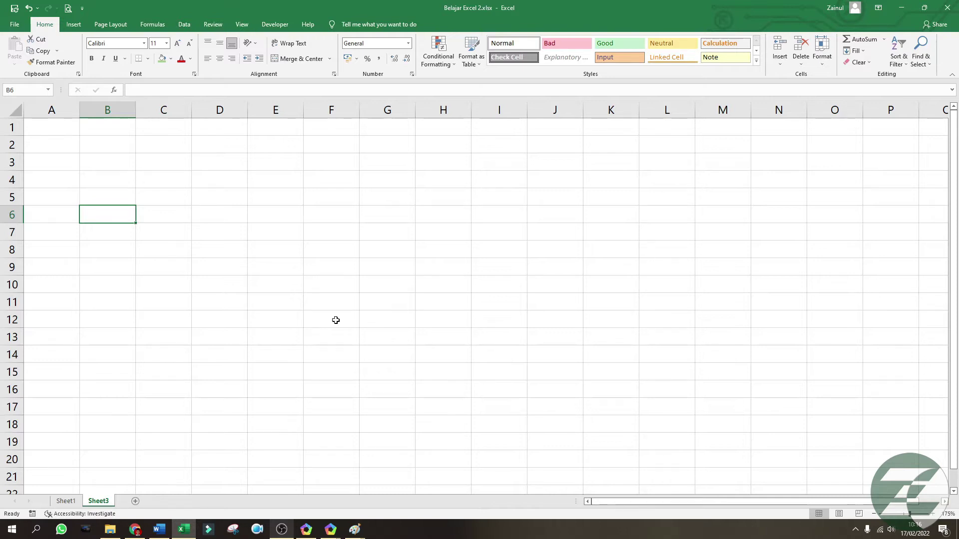
{"action": "left_click", "coordinate": [207, 278]}
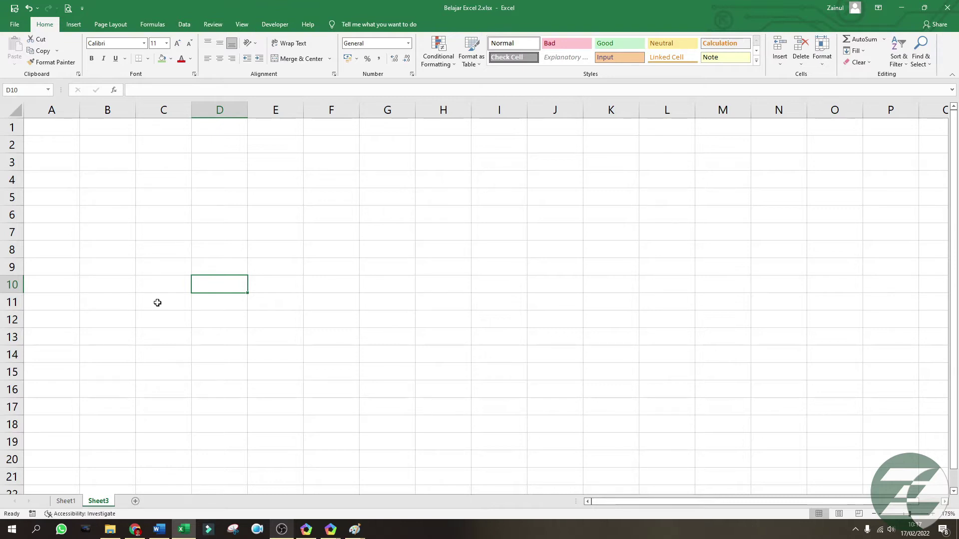
{"action": "left_click_drag", "start_coordinate": [111, 330], "coordinate": [110, 320]}
- List the operators +, -, *, :, ^ and the word akar down cells A1 to A6
{"action": "left_click", "coordinate": [50, 123]}
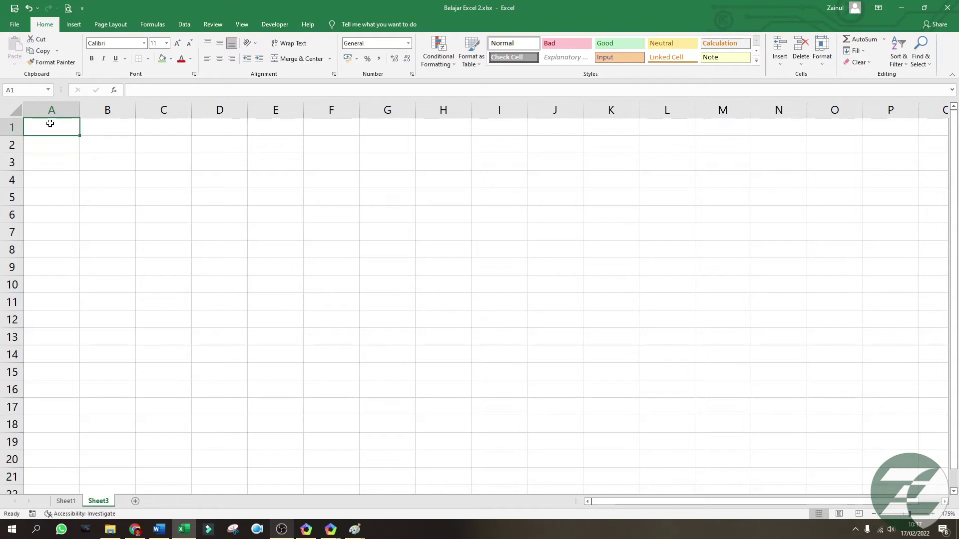
{"action": "type", "text": "+"}
{"action": "key", "text": "Return"}
{"action": "type", "text": "-"}
{"action": "key", "text": "Return"}
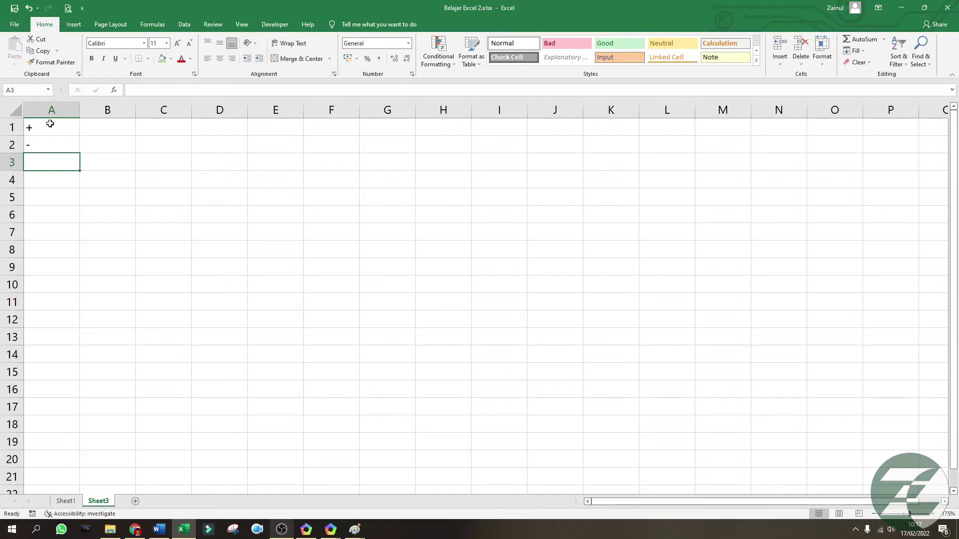
{"action": "type", "text": "*"}
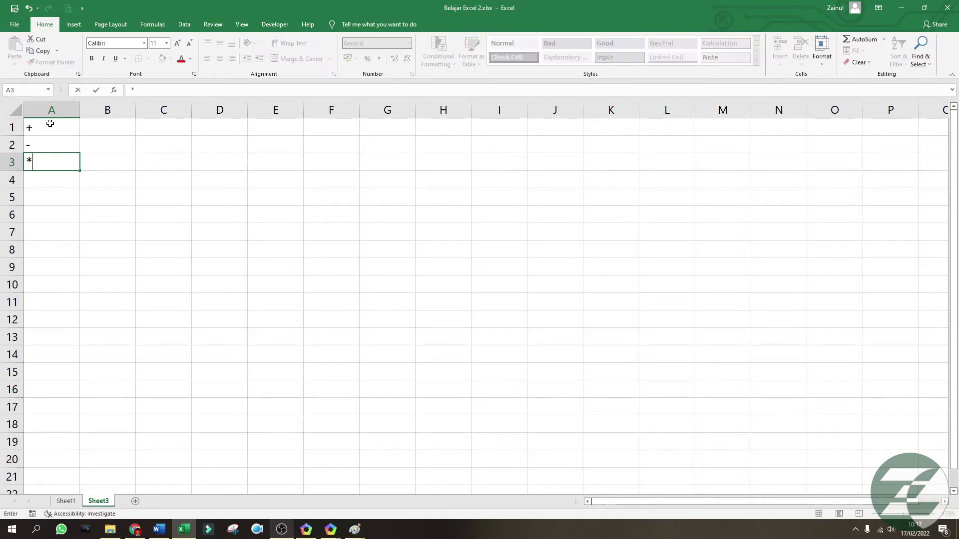
{"action": "key", "text": "Return"}
{"action": "type", "text": ":"}
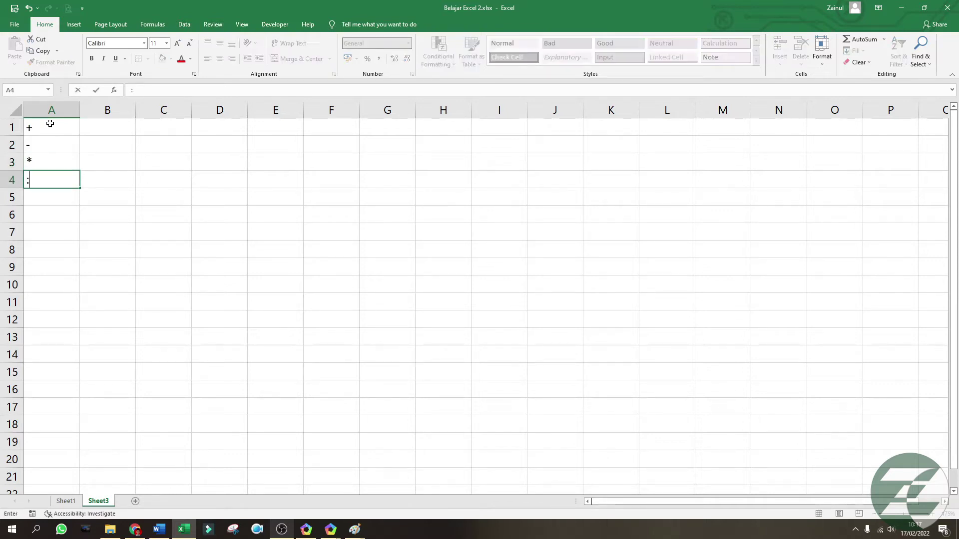
{"action": "key", "text": "Return"}
{"action": "type", "text": "^"}
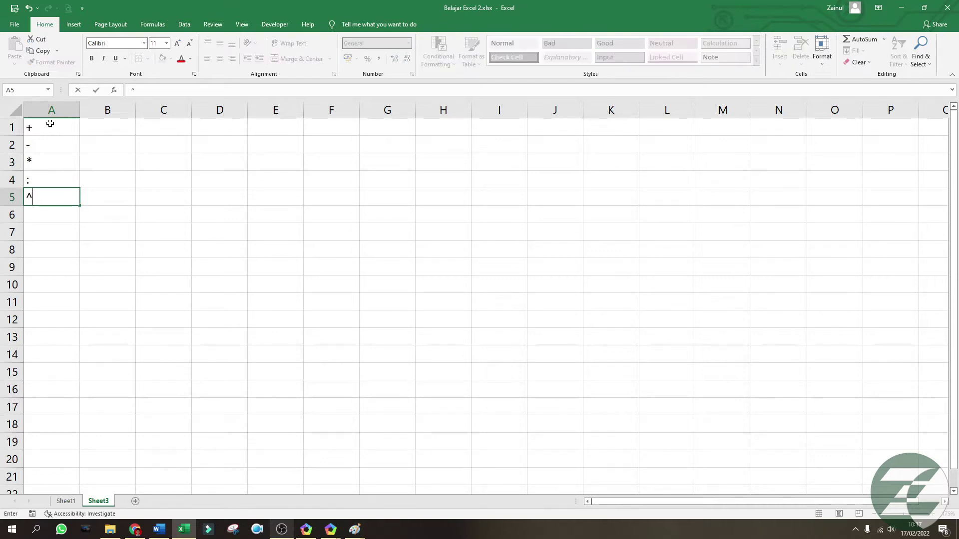
{"action": "key", "text": "Return"}
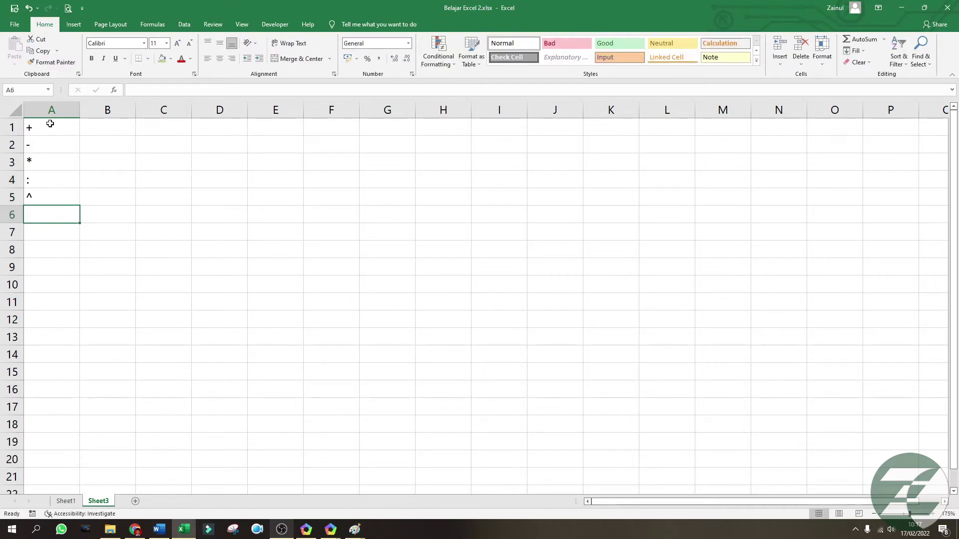
{"action": "type", "text": "akar"}
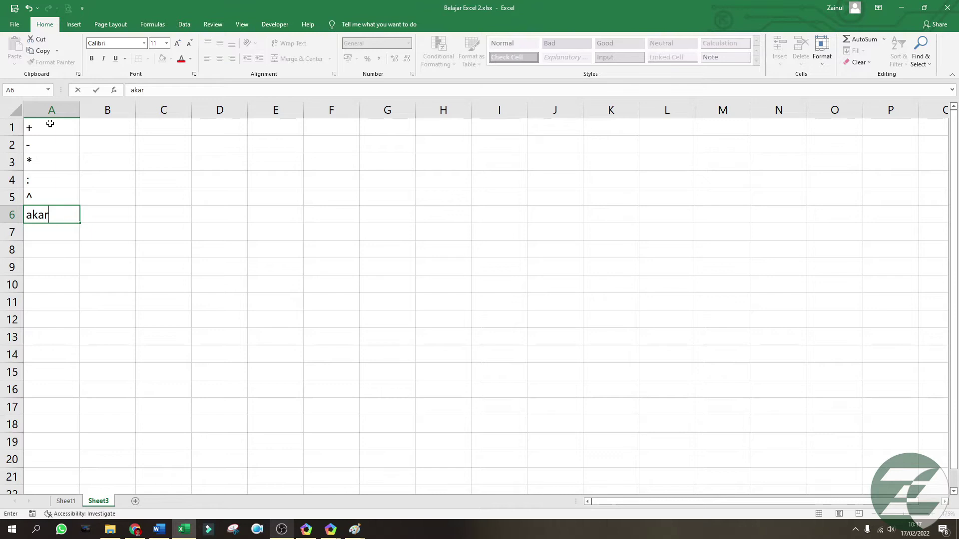
{"action": "key", "text": "Tab"}
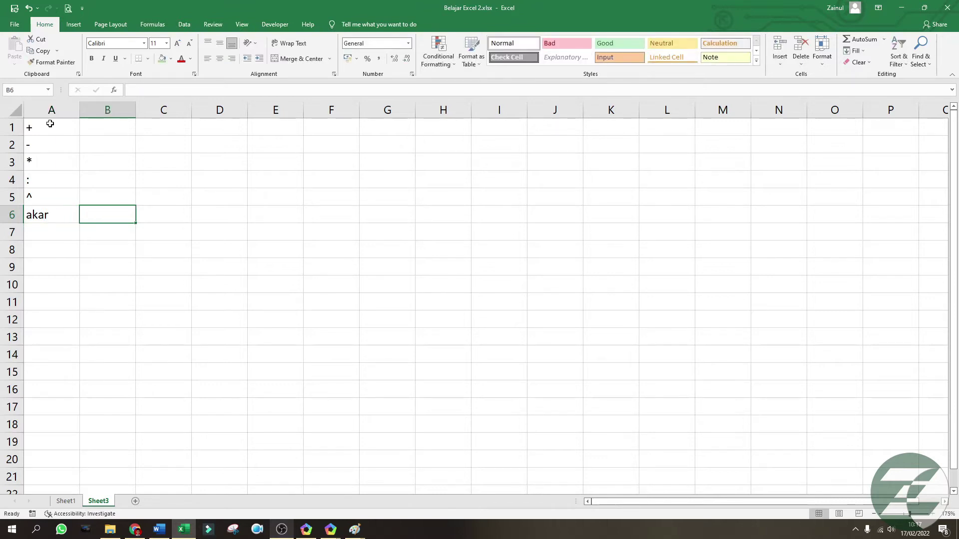
- Centre the contents of column A horizontally
{"action": "left_click", "coordinate": [98, 131]}
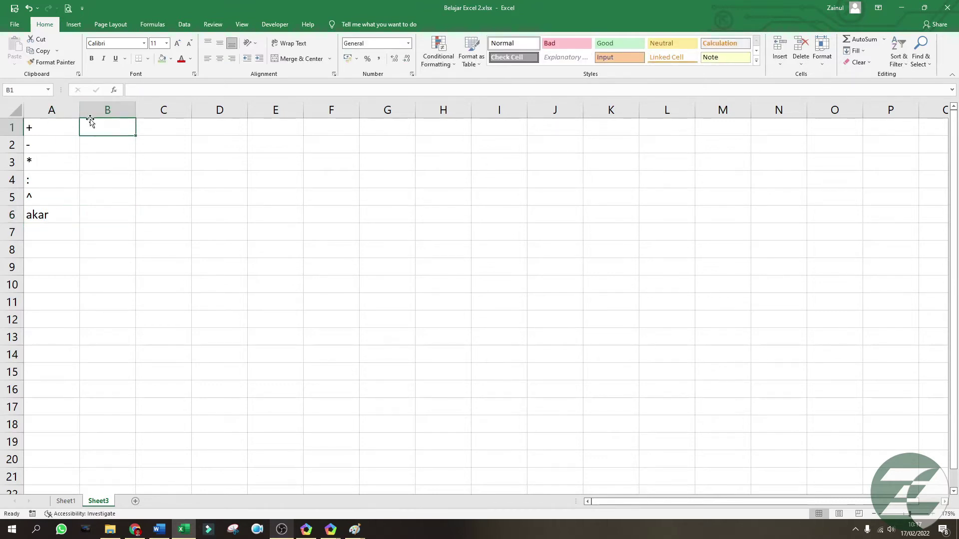
{"action": "left_click", "coordinate": [48, 104]}
{"action": "left_click", "coordinate": [219, 58]}
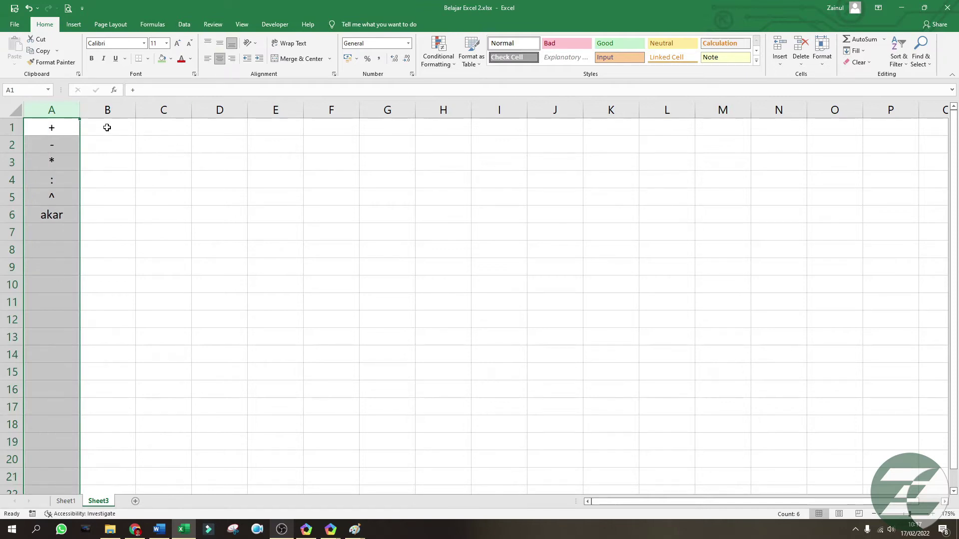
- Enter the addition formula =9+5 in B1 and the subtraction formula =9-5 in B2
{"action": "left_click", "coordinate": [106, 127]}
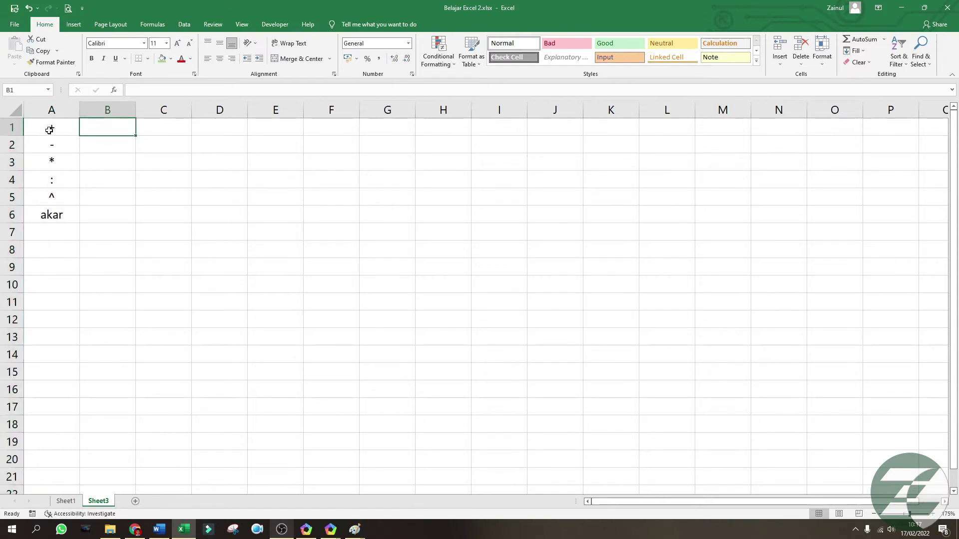
{"action": "type", "text": "="}
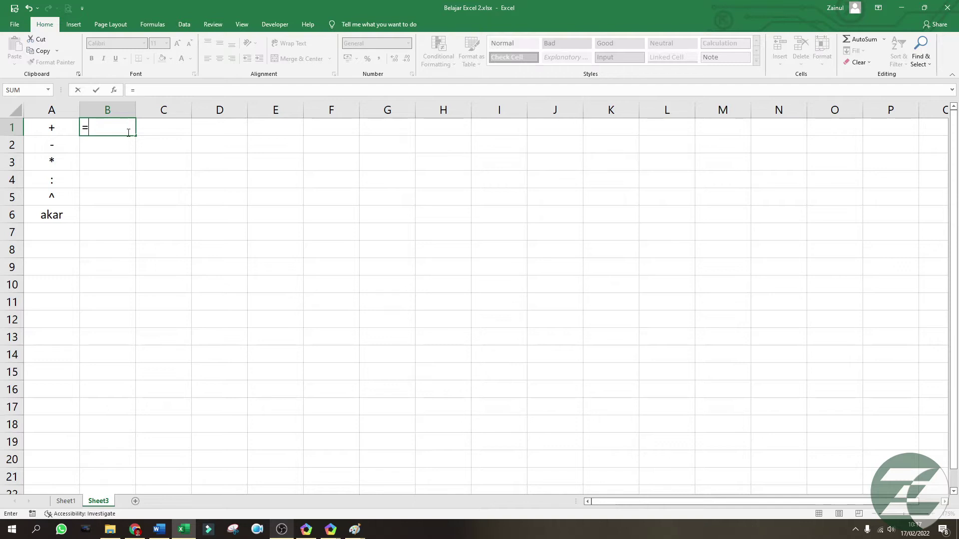
{"action": "type", "text": "9+5"}
{"action": "key", "text": "Return"}
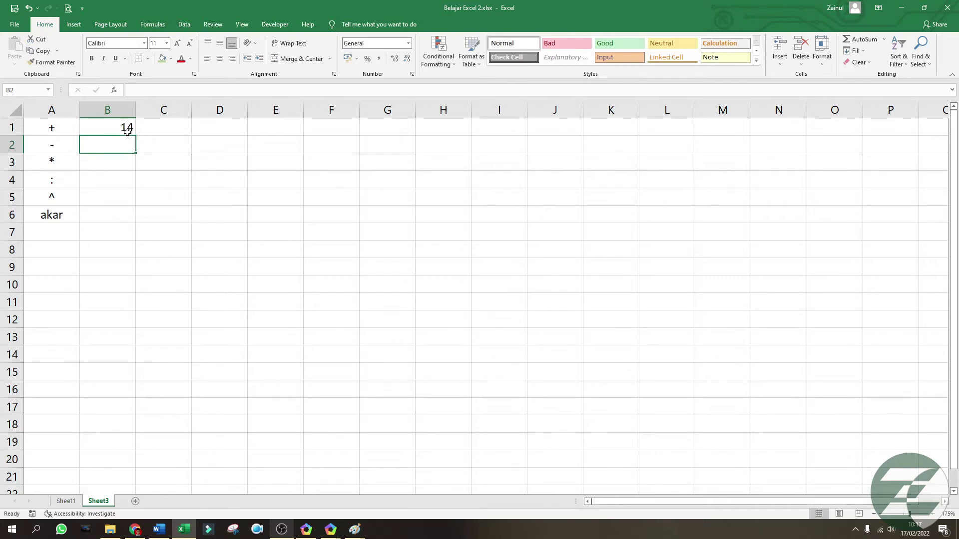
{"action": "type", "text": "="}
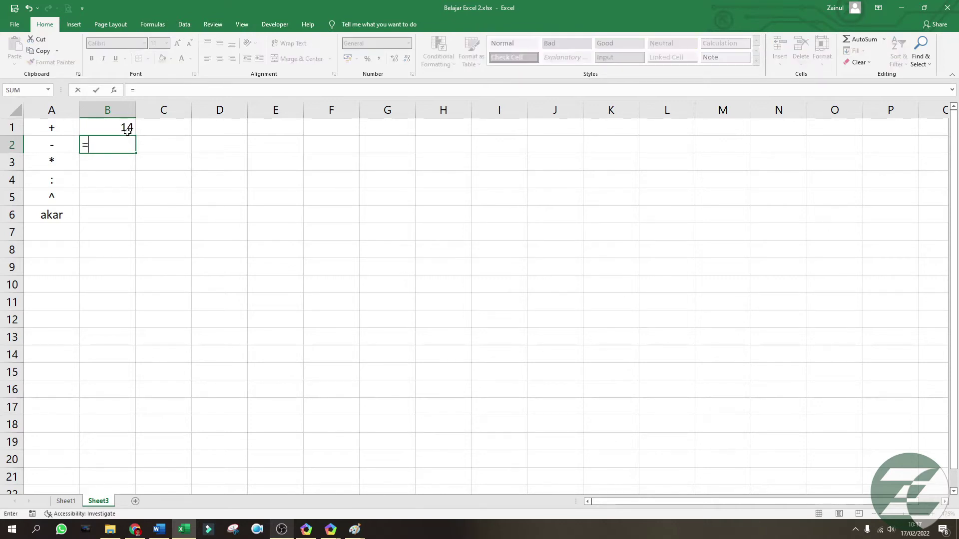
{"action": "type", "text": "9-5"}
{"action": "key", "text": "Return"}
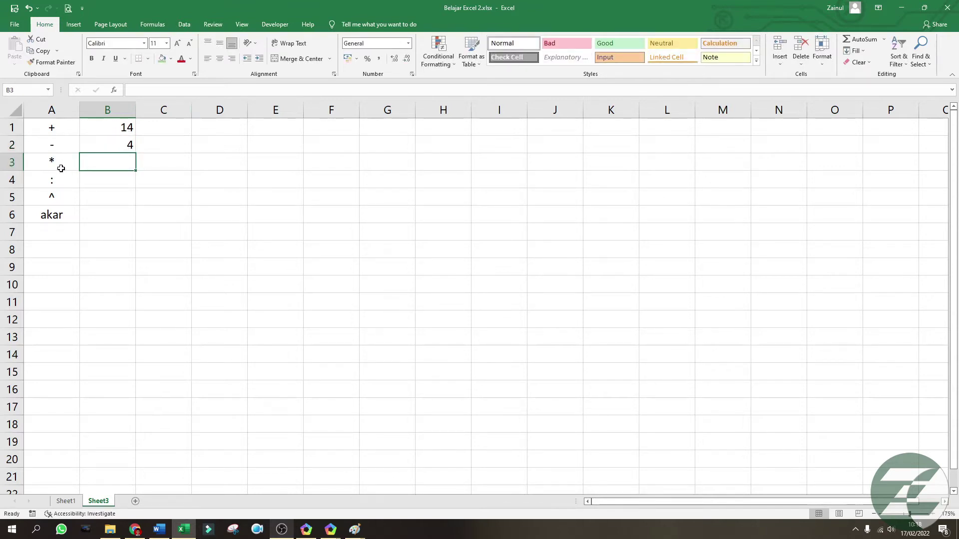
- Enter the multiplication formula =9*5 in B3 and the division formula =9/3 in B4
{"action": "type", "text": "="}
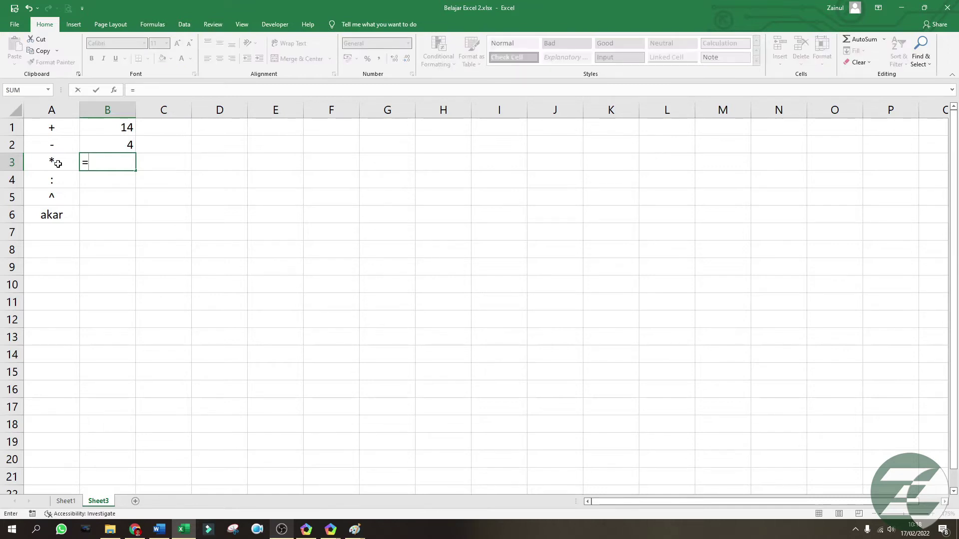
{"action": "type", "text": "9*5"}
{"action": "key", "text": "Return"}
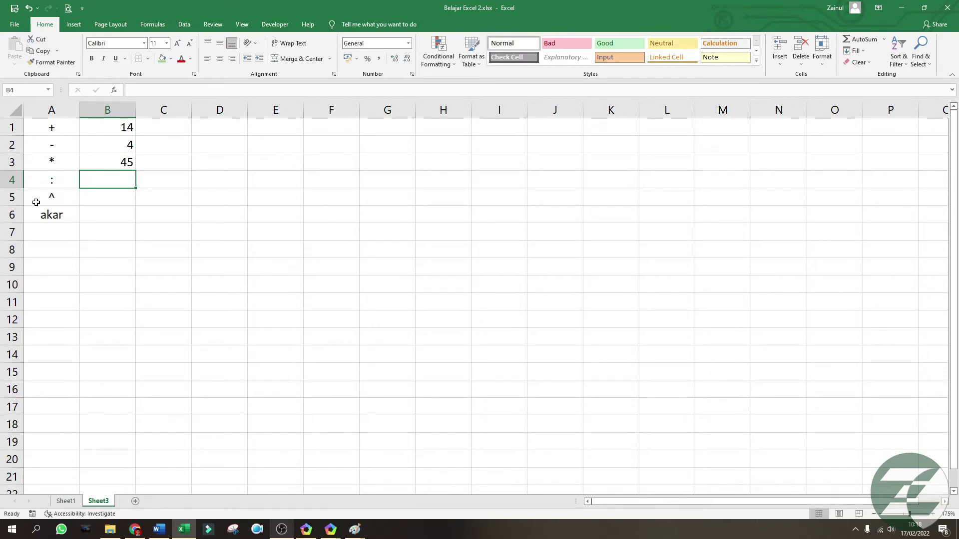
{"action": "type", "text": "=9/3"}
{"action": "key", "text": "Return"}
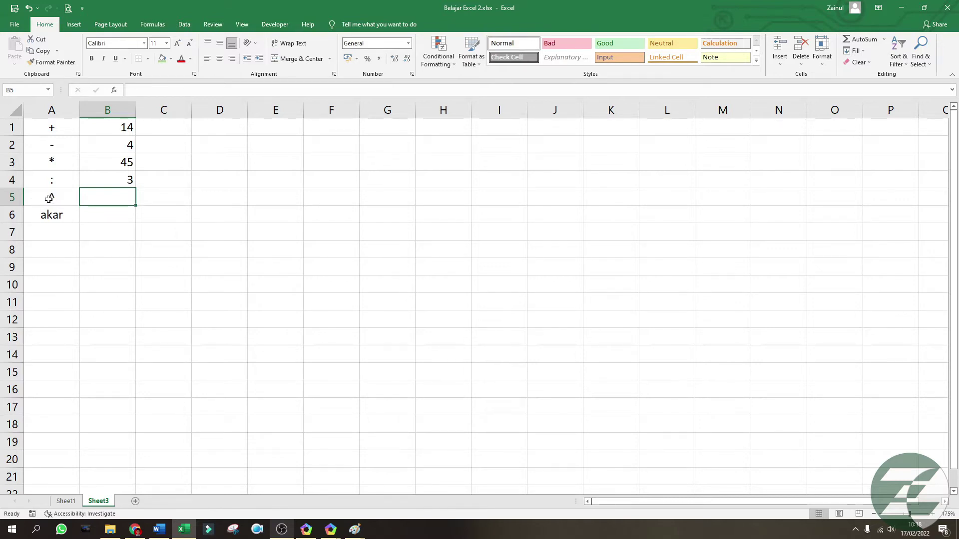
- Enter the power formula =5^2 in B5 beside the ^ symbol
{"action": "type", "text": "="}
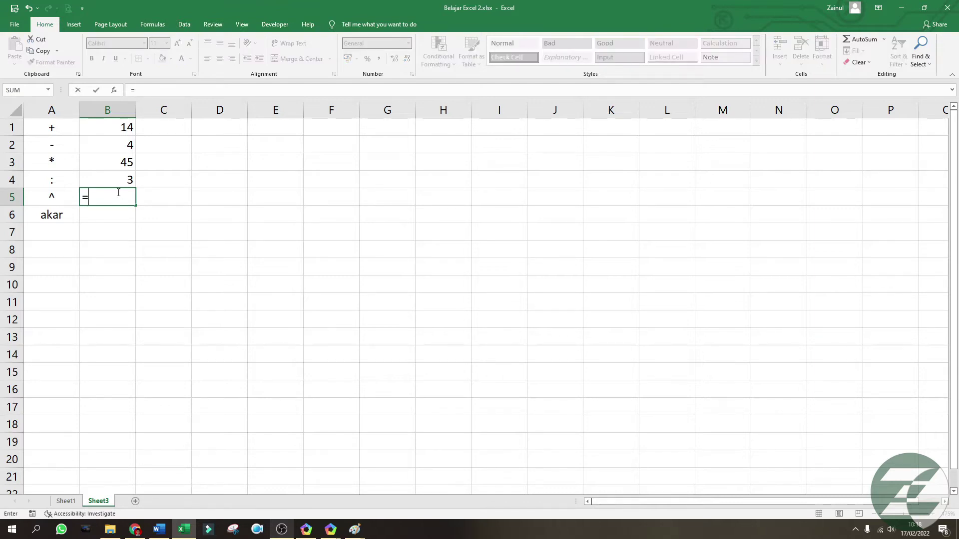
{"action": "type", "text": "5^2"}
{"action": "key", "text": "Return"}
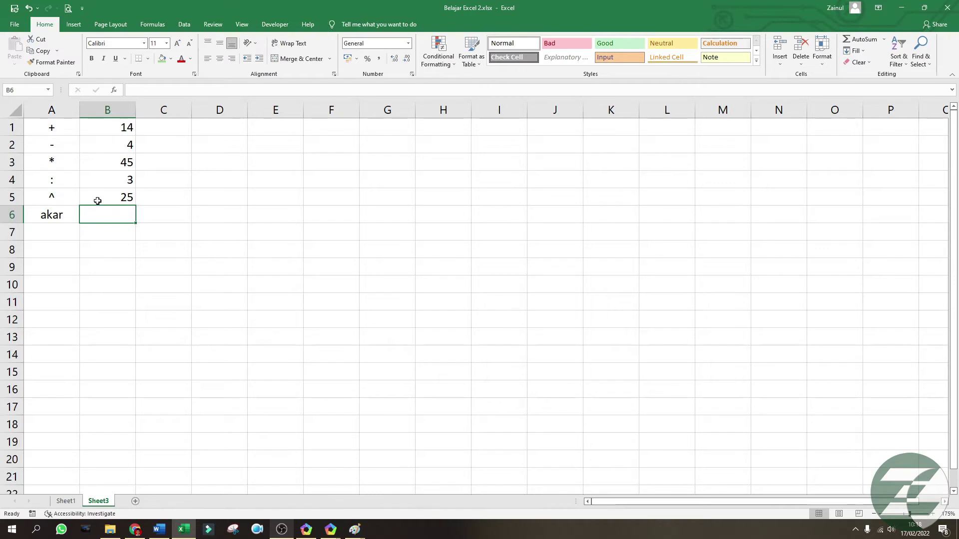
- Enter the square root formula =SQRT(25) in B6 beside akar
{"action": "type", "text": "="}
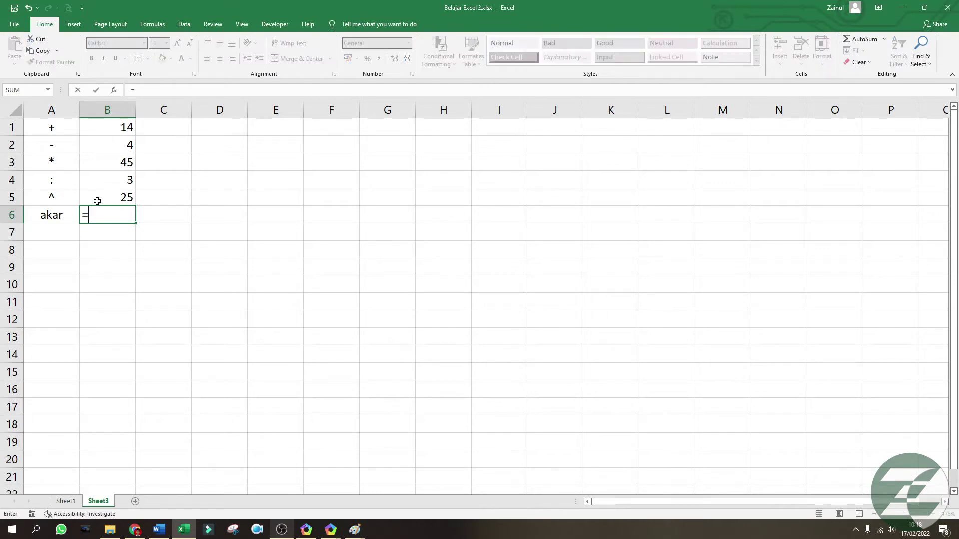
{"action": "type", "text": "s"}
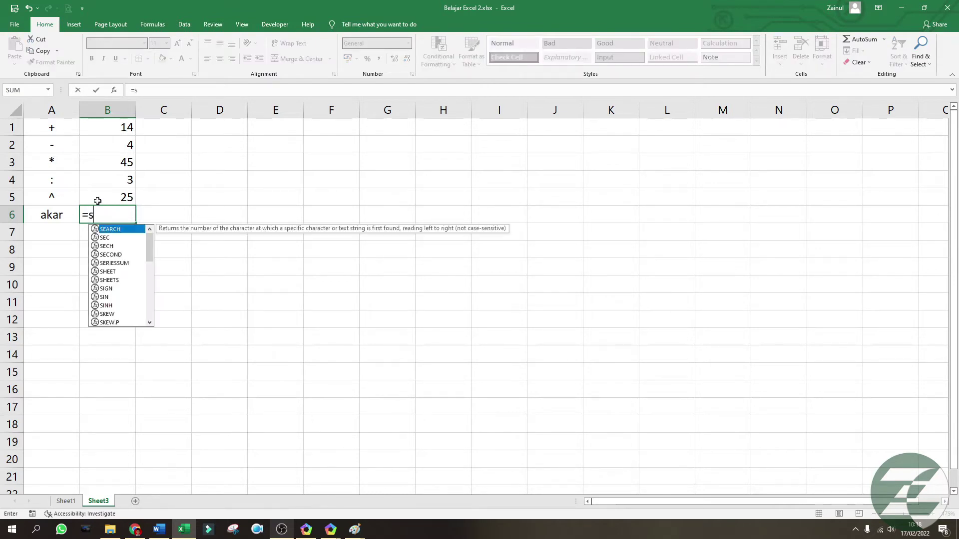
{"action": "type", "text": "qr"}
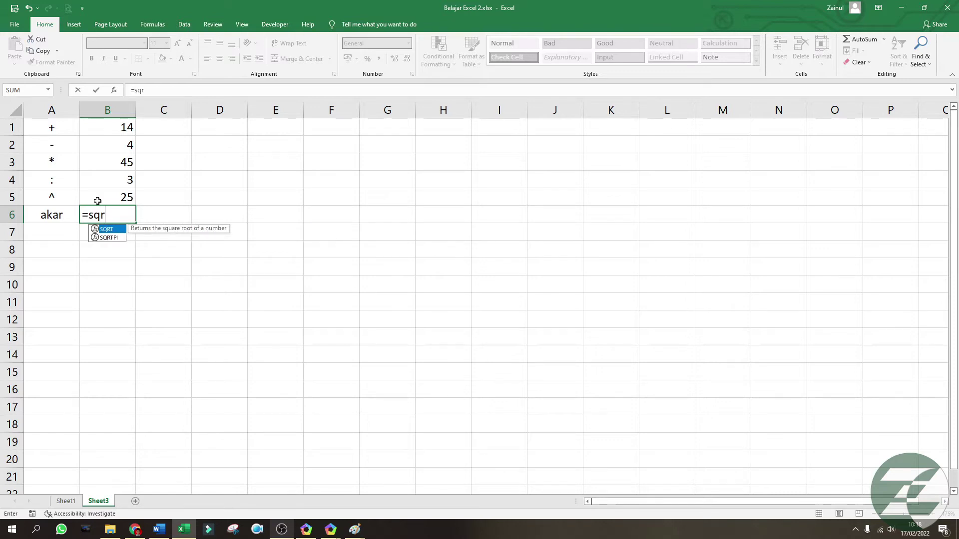
{"action": "type", "text": "t("}
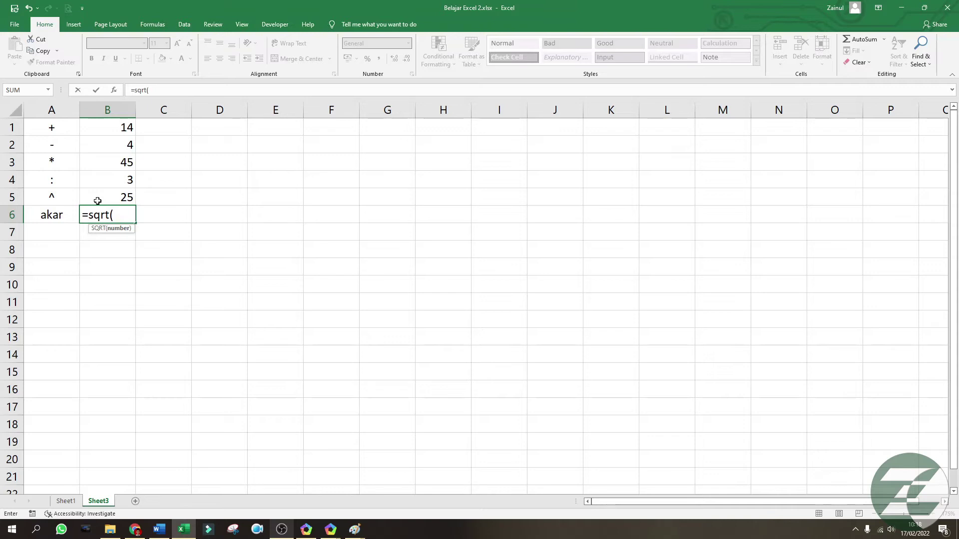
{"action": "type", "text": "35"}
{"action": "key", "text": "BackSpace"}
{"action": "key", "text": "BackSpace"}
{"action": "type", "text": "25)"}
{"action": "key", "text": "Return"}
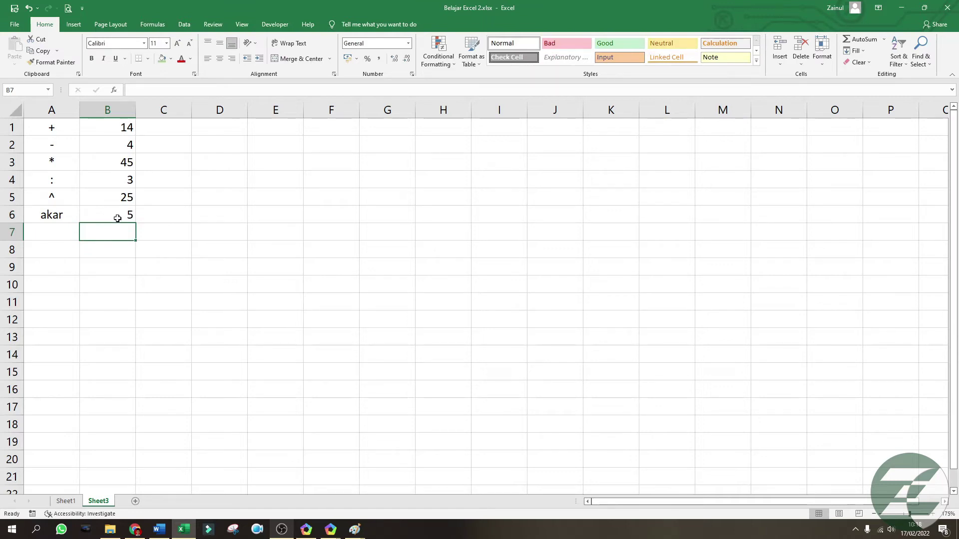
- Review the formulas behind the results in cells B1 to B6
{"action": "left_click", "coordinate": [117, 218]}
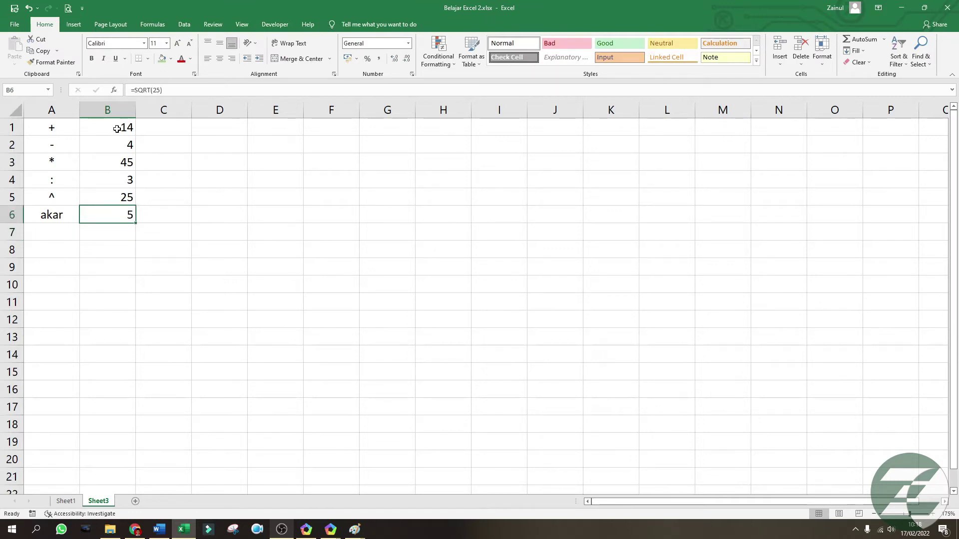
{"action": "left_click", "coordinate": [218, 131]}
{"action": "left_click", "coordinate": [123, 125]}
{"action": "left_click", "coordinate": [128, 145]}
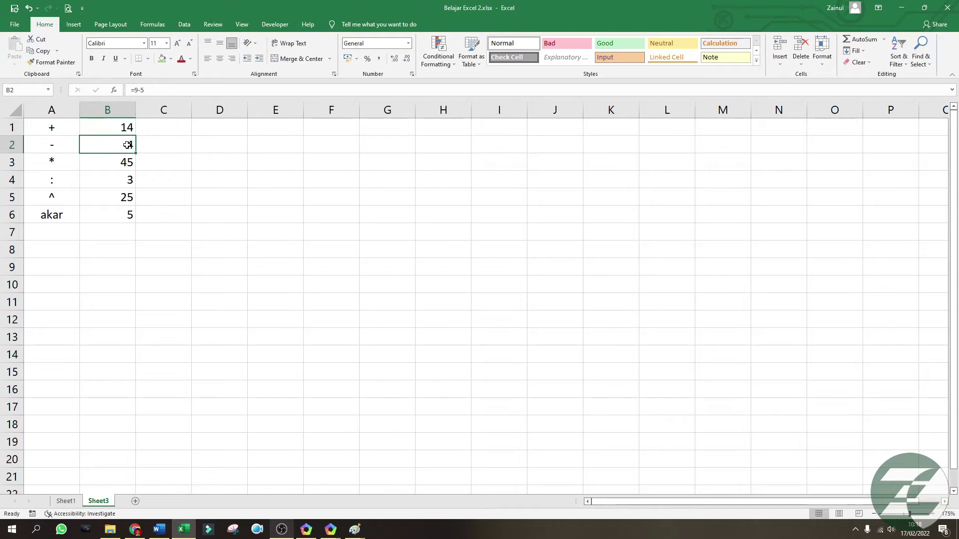
{"action": "left_click", "coordinate": [121, 159]}
{"action": "left_click", "coordinate": [119, 177]}
{"action": "left_click", "coordinate": [120, 198]}
{"action": "left_click", "coordinate": [122, 130]}
- Enter the column headings Nilai in D1 and Frekuensi in E1
{"action": "left_click", "coordinate": [202, 126]}
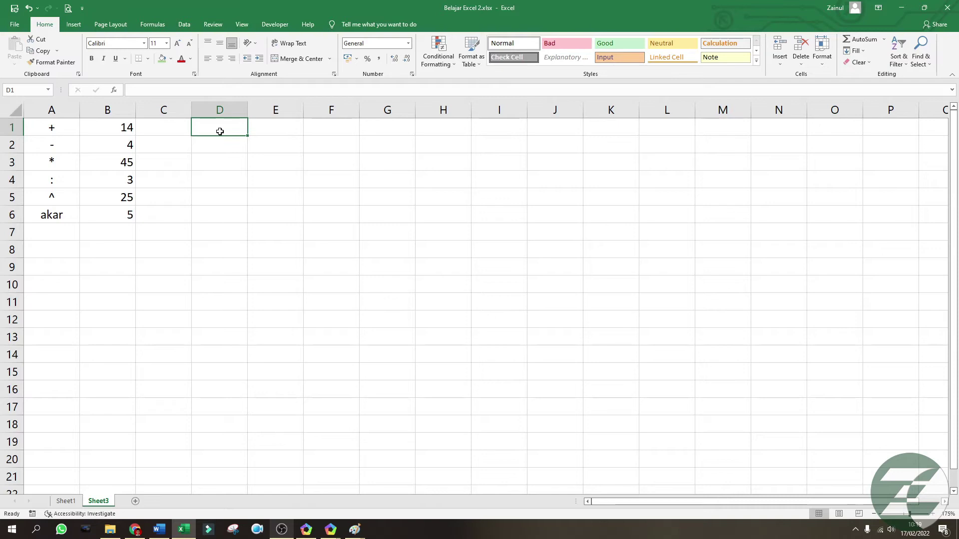
{"action": "type", "text": "Nilai"}
{"action": "key", "text": "Tab"}
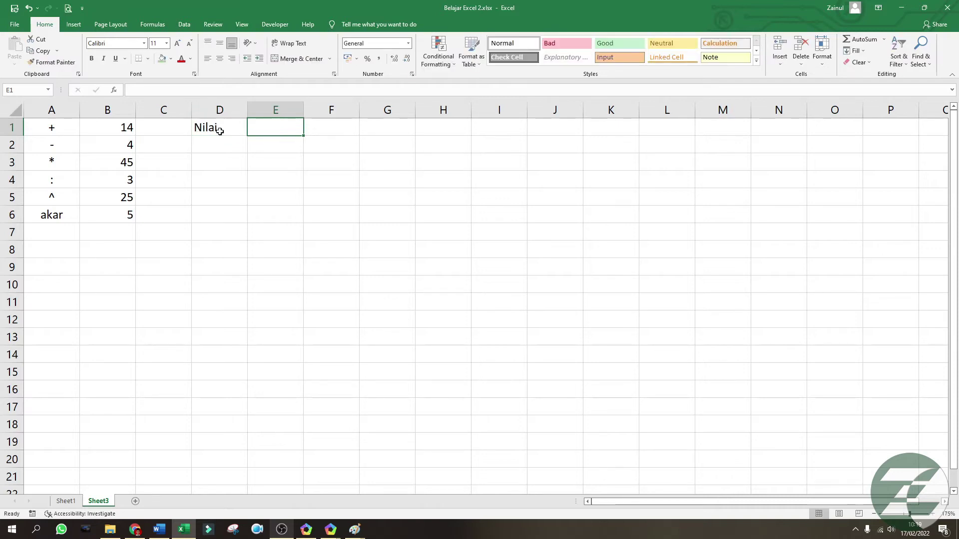
{"action": "type", "text": "Fanyaknya"}
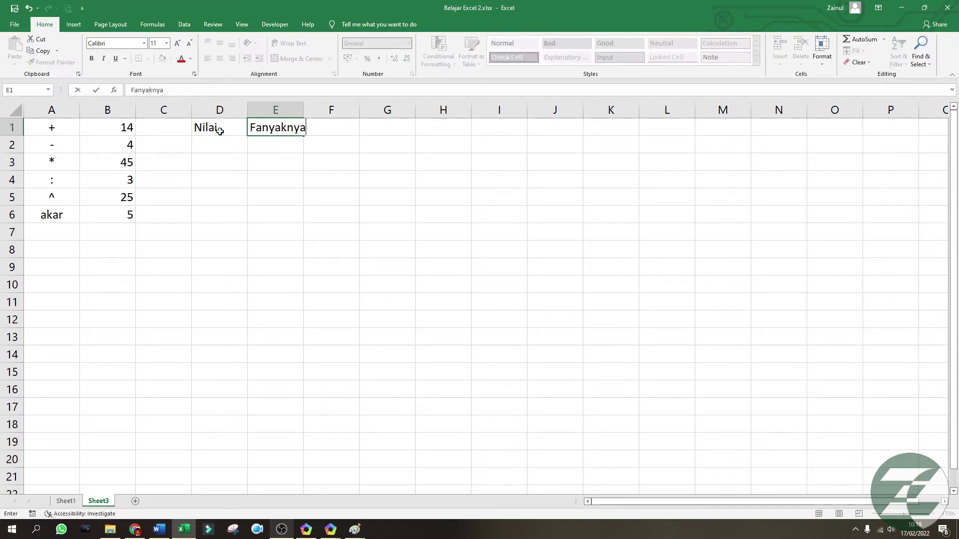
{"action": "key", "text": "BackSpace"}
{"action": "key", "text": "BackSpace"}
{"action": "key", "text": "BackSpace"}
{"action": "key", "text": "BackSpace"}
{"action": "key", "text": "BackSpace"}
{"action": "key", "text": "BackSpace"}
{"action": "key", "text": "BackSpace"}
{"action": "key", "text": "BackSpace"}
{"action": "key", "text": "BackSpace"}
{"action": "type", "text": "Freke"}
{"action": "key", "text": "BackSpace"}
{"action": "type", "text": "uensi"}
{"action": "key", "text": "Return"}
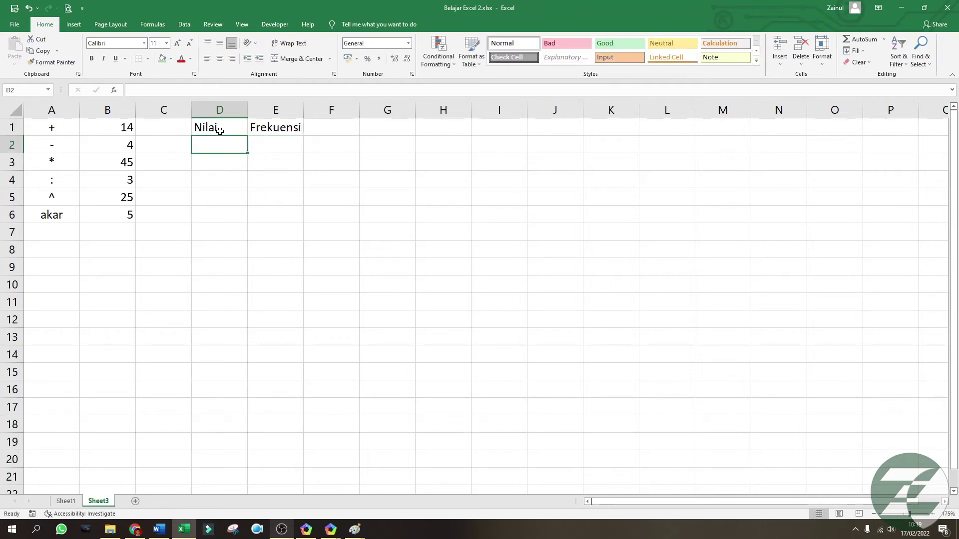
- Enter the heading Total in F1 and widen column F slightly
{"action": "left_click", "coordinate": [252, 175]}
{"action": "left_click", "coordinate": [239, 149]}
{"action": "left_click", "coordinate": [349, 130]}
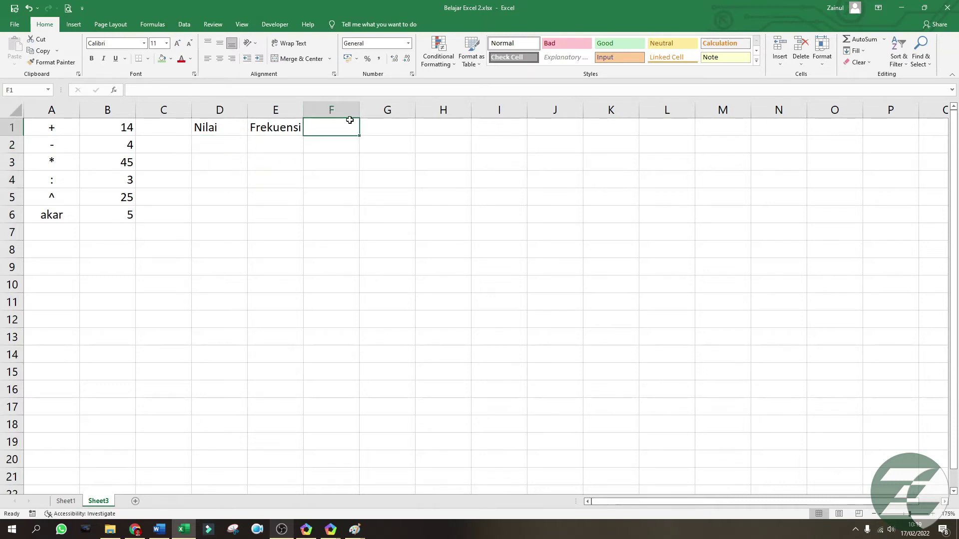
{"action": "left_click_drag", "start_coordinate": [359, 110], "coordinate": [369, 110]}
{"action": "type", "text": "Total"}
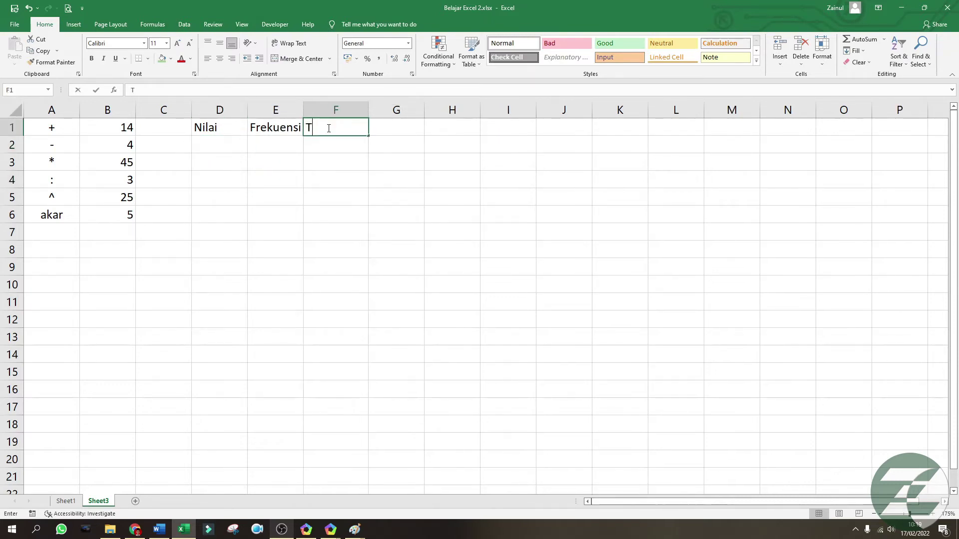
{"action": "key", "text": "Return"}
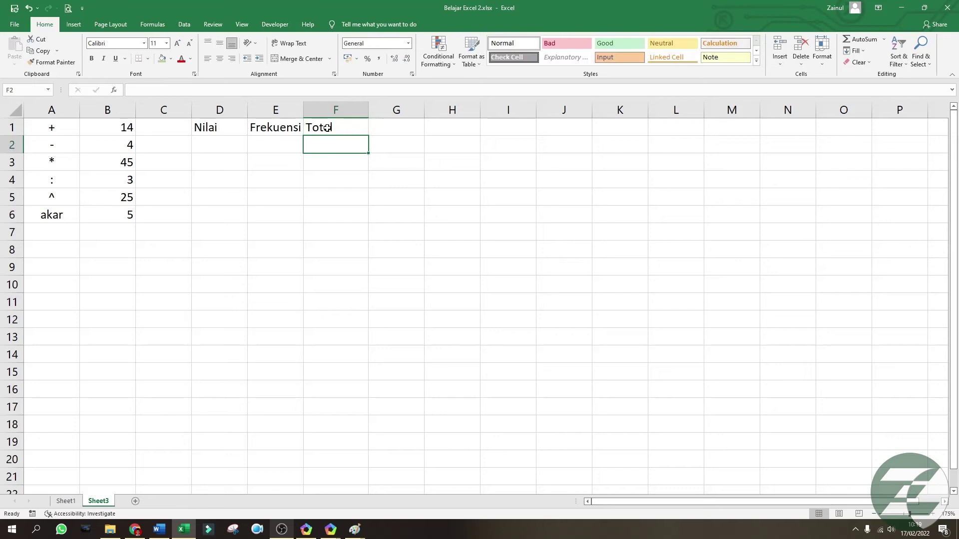
- Fill the Nilai column in D2 to D6 with the values 5, 6, 7, 8 and 9
{"action": "left_click", "coordinate": [222, 149]}
{"action": "type", "text": "5"}
{"action": "key", "text": "Return"}
{"action": "type", "text": "6"}
{"action": "key", "text": "Return"}
{"action": "type", "text": "7"}
{"action": "key", "text": "Return"}
{"action": "type", "text": "8"}
{"action": "key", "text": "Return"}
{"action": "type", "text": "9"}
{"action": "key", "text": "Return"}
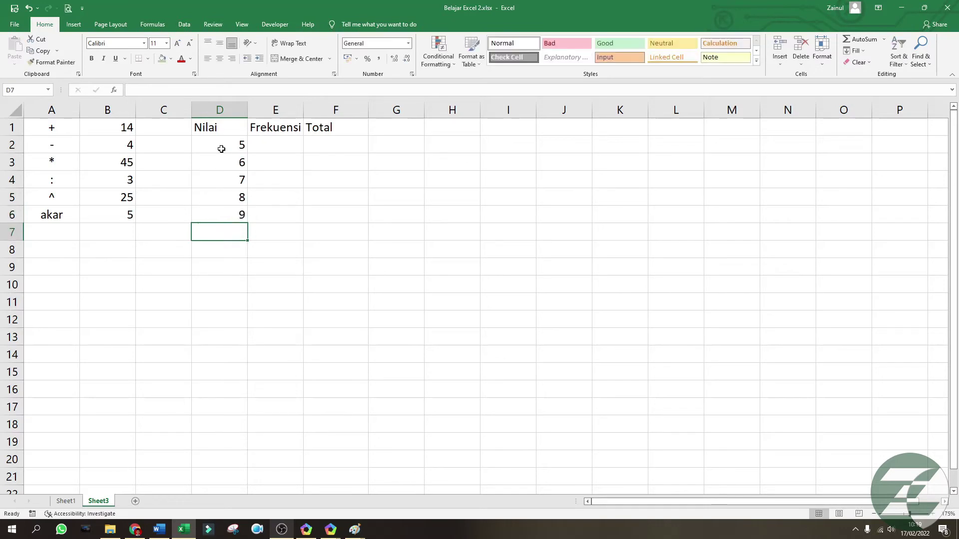
- Fill the Frekuensi column in E2 to E6 with the values 4, 5, 3, 6 and 2
{"action": "left_click", "coordinate": [288, 142]}
{"action": "type", "text": "4"}
{"action": "key", "text": "Return"}
{"action": "type", "text": "5"}
{"action": "key", "text": "Return"}
{"action": "type", "text": "3"}
{"action": "key", "text": "Return"}
{"action": "type", "text": "6"}
{"action": "key", "text": "Return"}
{"action": "type", "text": "2"}
{"action": "key", "text": "Return"}
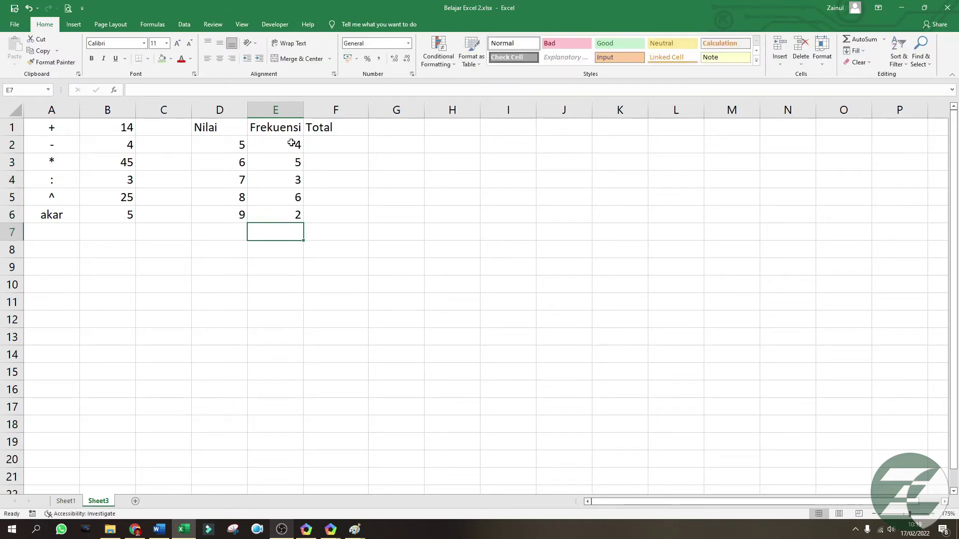
- Centre the contents of columns D and E horizontally
{"action": "left_click", "coordinate": [329, 145]}
{"action": "left_click_drag", "start_coordinate": [276, 111], "coordinate": [223, 110]}
{"action": "left_click", "coordinate": [220, 59]}
{"action": "left_click_drag", "start_coordinate": [331, 177], "coordinate": [332, 150]}
{"action": "left_click", "coordinate": [331, 128]}
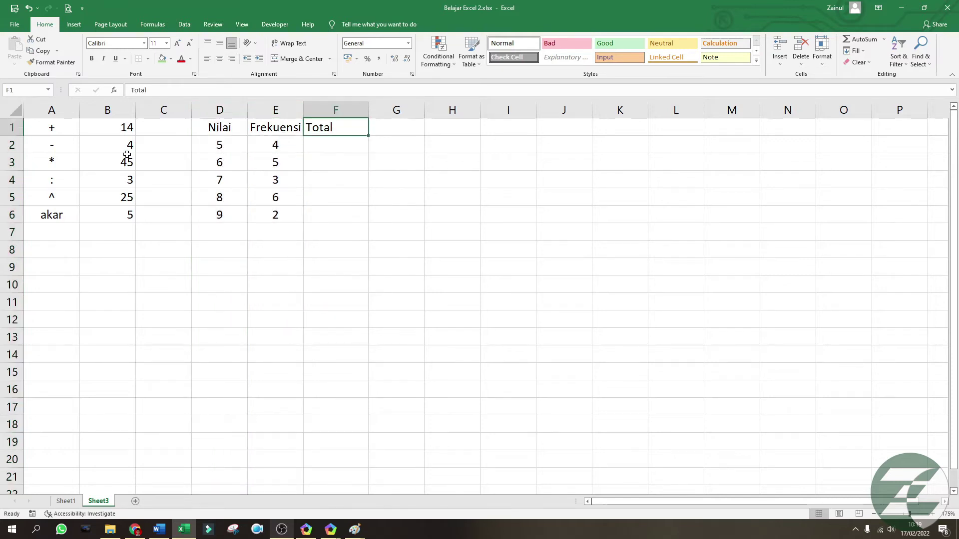
- Add the text (Nilai + Frekuensi) on a second line below Total in the F1 heading
{"action": "double_click", "coordinate": [344, 125]}
{"action": "key", "text": "alt+Return"}
{"action": "type", "text": "(Nilai "}
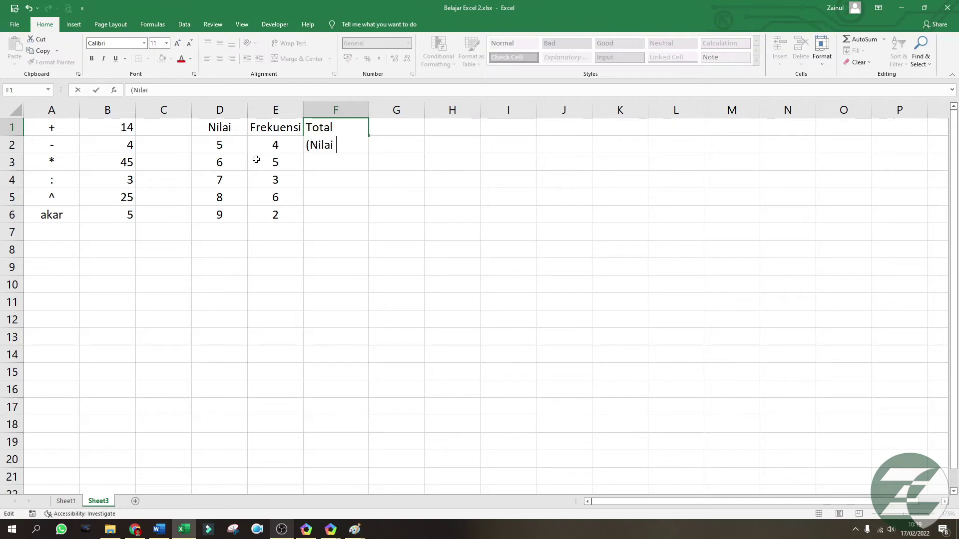
{"action": "type", "text": "+ Freku"}
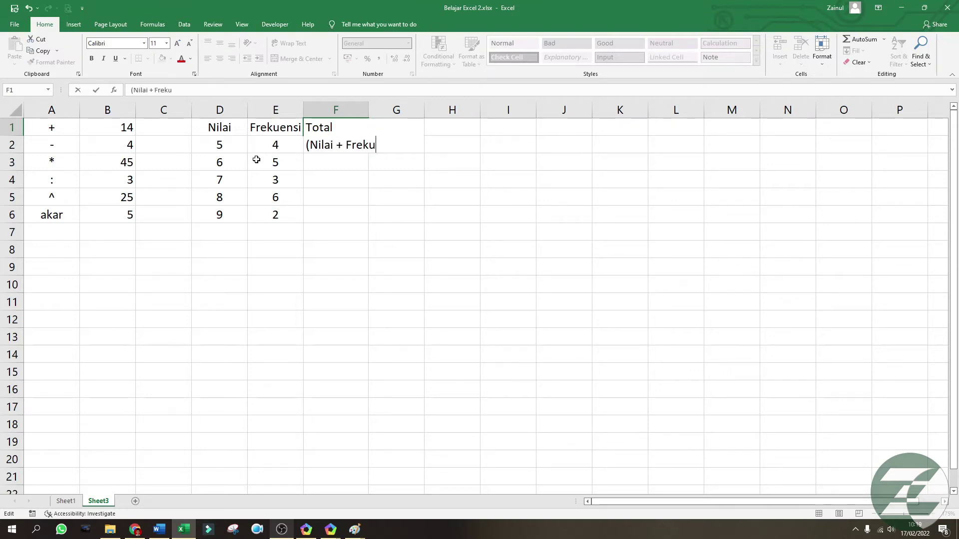
{"action": "type", "text": "ensi)"}
{"action": "key", "text": "Return"}
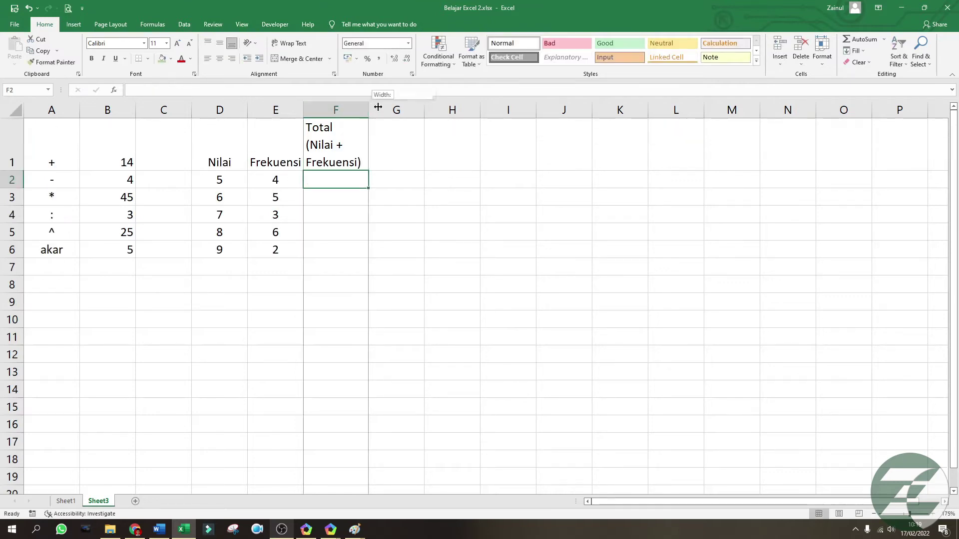
- Widen column F so its heading fits on two lines, and align the contents of row 1 to the vertical middle
{"action": "left_click_drag", "start_coordinate": [368, 110], "coordinate": [387, 110]}
{"action": "left_click", "coordinate": [340, 148]}
{"action": "left_click", "coordinate": [12, 145]}
{"action": "left_click", "coordinate": [219, 43]}
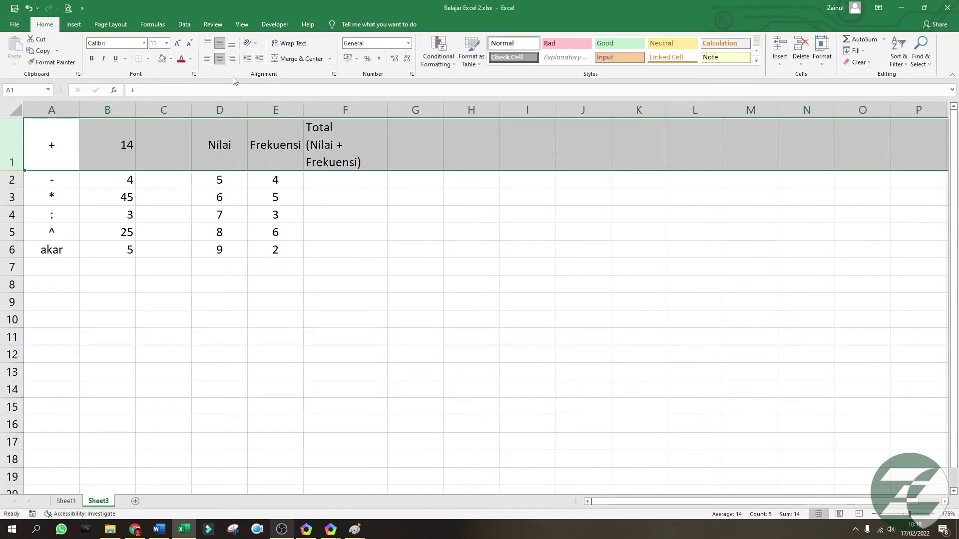
{"action": "left_click", "coordinate": [367, 163]}
{"action": "left_click_drag", "start_coordinate": [386, 109], "coordinate": [418, 110]}
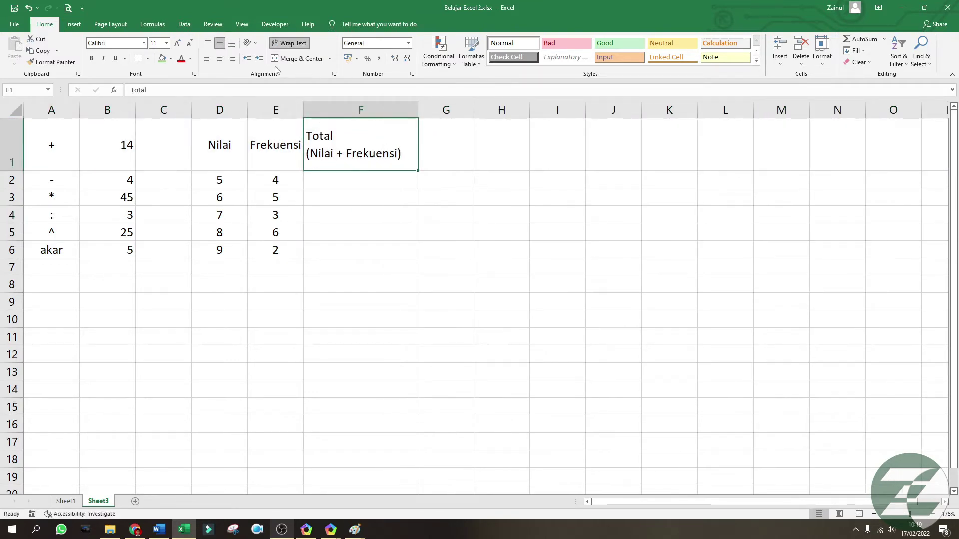
{"action": "left_click", "coordinate": [387, 167]}
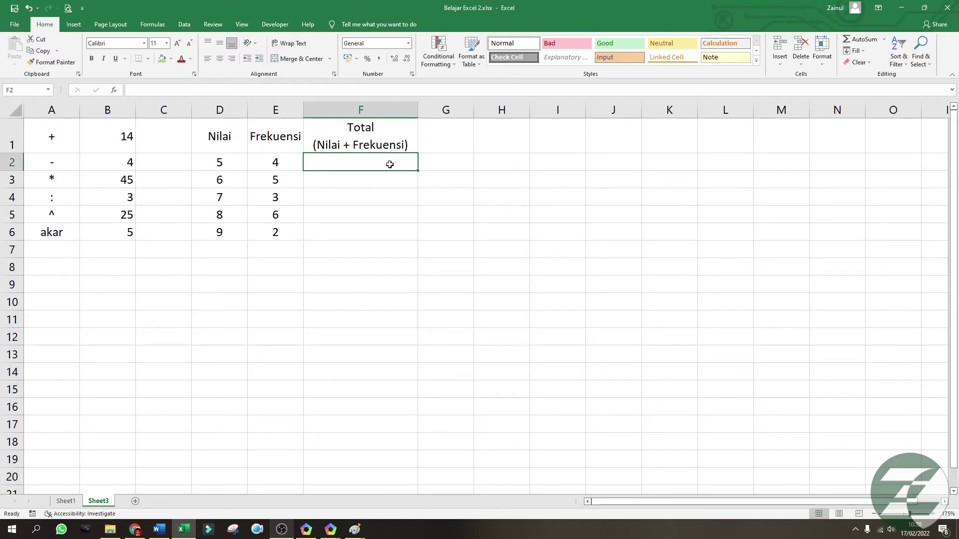
{"action": "type", "text": "="}
{"action": "left_click", "coordinate": [226, 163]}
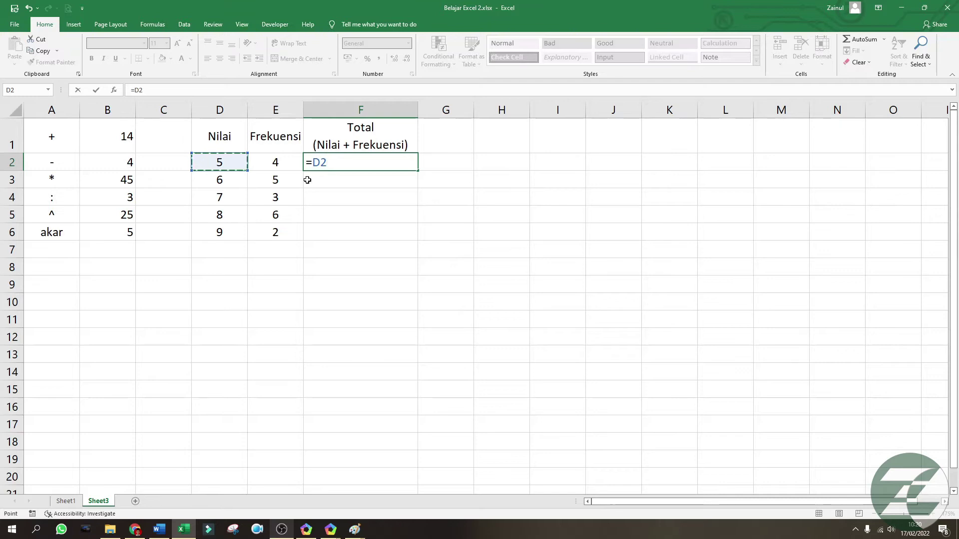
{"action": "type", "text": "+"}
{"action": "left_click", "coordinate": [286, 160]}
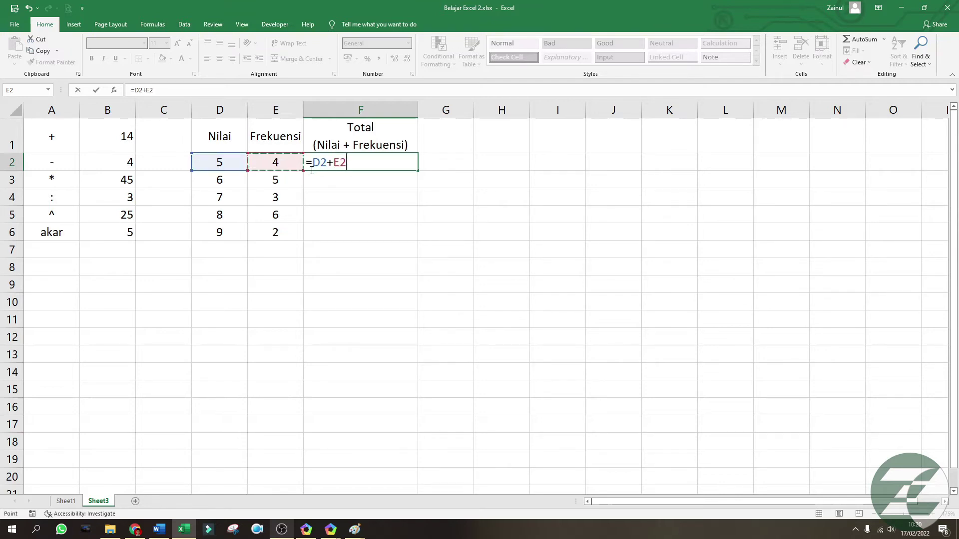
{"action": "key", "text": "Escape"}
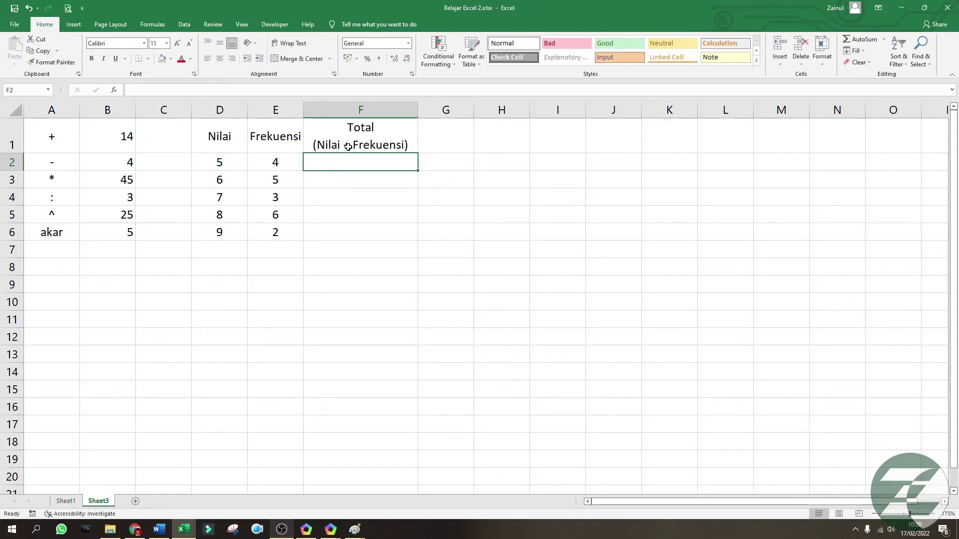
- Replace the plus sign in the F1 heading with an asterisk so it reads (Nilai * Frekuensi)
{"action": "double_click", "coordinate": [349, 146]}
{"action": "left_click_drag", "start_coordinate": [350, 146], "coordinate": [344, 146]}
{"action": "type", "text": "*"}
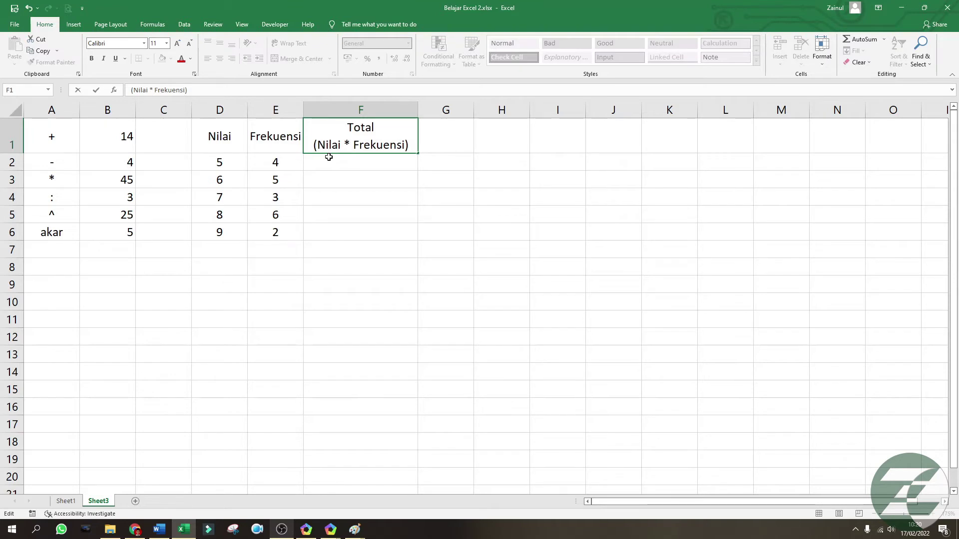
- Enter the multiplication formula =D2*E2 in F2
{"action": "left_click", "coordinate": [330, 157]}
{"action": "type", "text": "="}
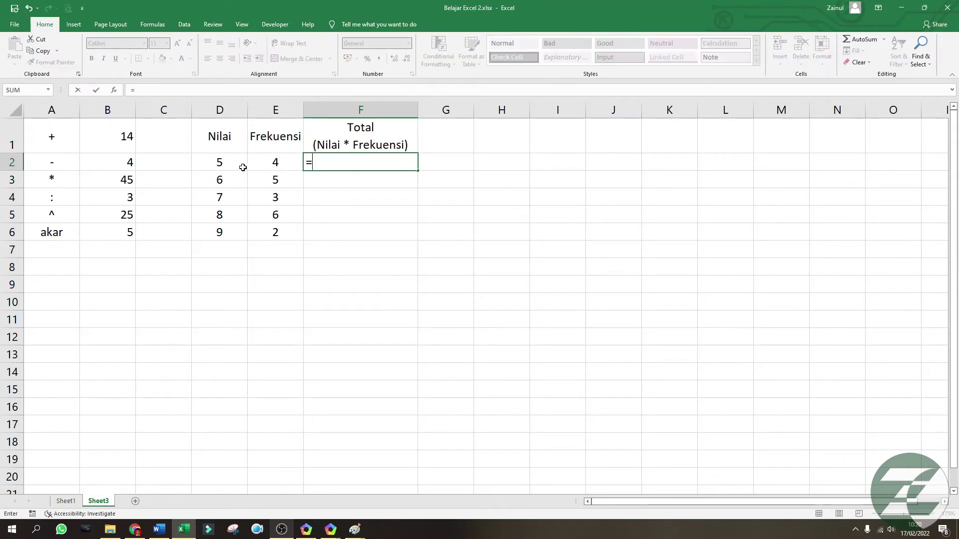
{"action": "left_click", "coordinate": [233, 163]}
{"action": "type", "text": "*"}
{"action": "left_click", "coordinate": [283, 161]}
{"action": "key", "text": "Return"}
- Fill the F2 formula down to F6 and centre the results horizontally
{"action": "left_click", "coordinate": [405, 168]}
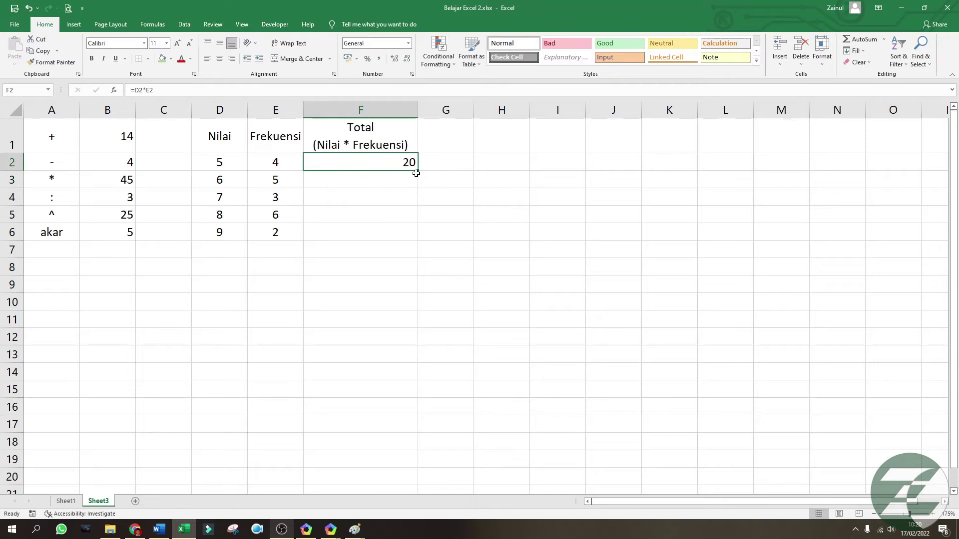
{"action": "left_click_drag", "start_coordinate": [417, 171], "coordinate": [416, 239]}
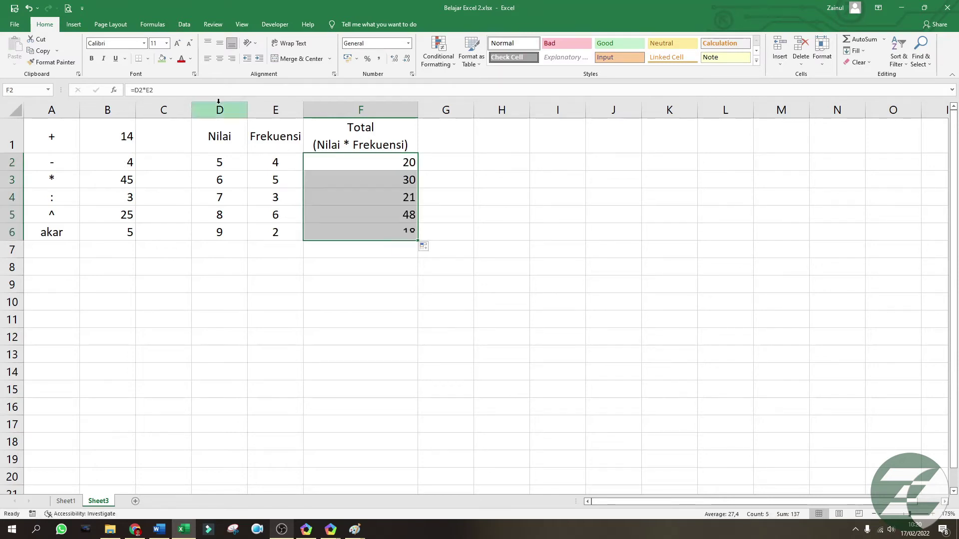
{"action": "left_click", "coordinate": [219, 58]}
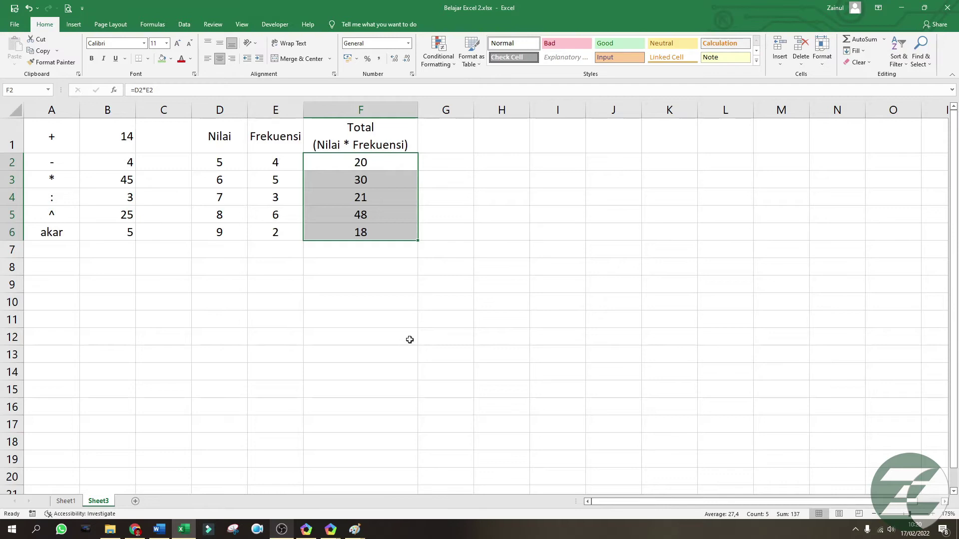
- Review the product formulas in F2, F3 and F4 and the frequency in E4
{"action": "left_click", "coordinate": [375, 163]}
{"action": "left_click", "coordinate": [374, 184]}
{"action": "left_click", "coordinate": [376, 200]}
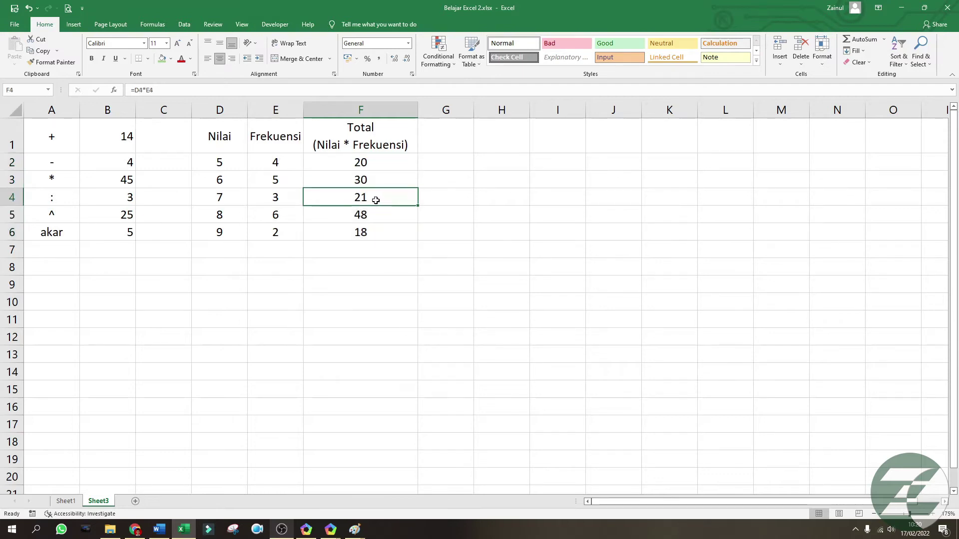
{"action": "left_click", "coordinate": [270, 198]}
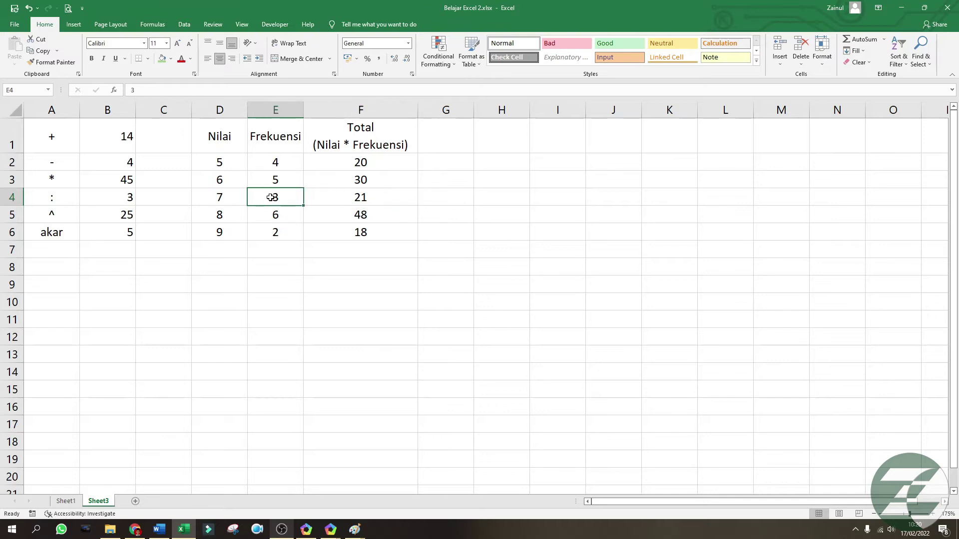
{"action": "left_click", "coordinate": [259, 254]}
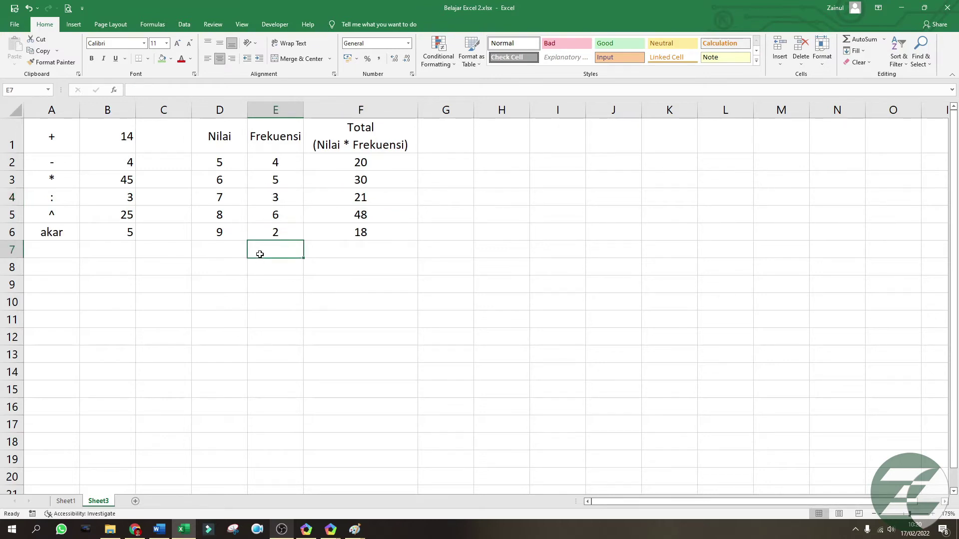
{"action": "left_click", "coordinate": [237, 168]}
{"action": "left_click", "coordinate": [242, 243]}
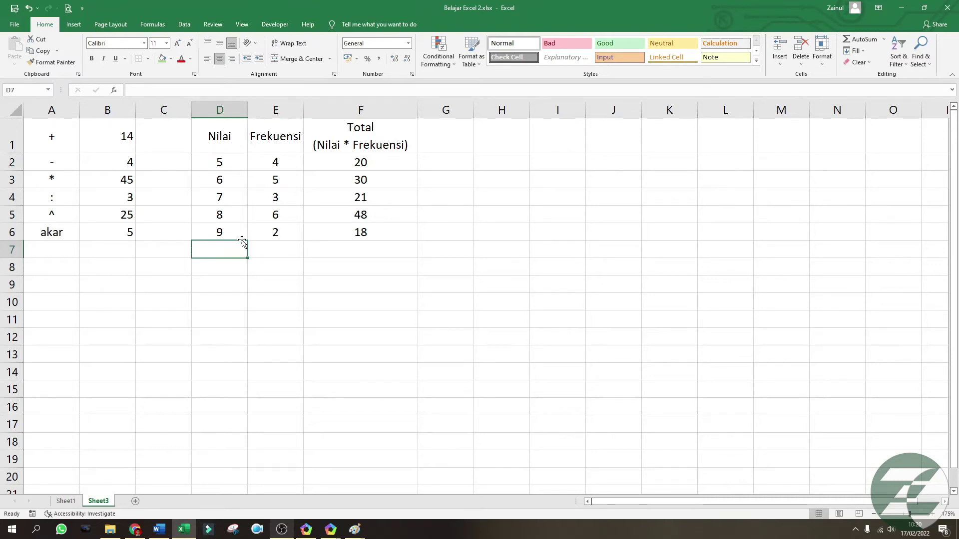
{"action": "type", "text": "="}
{"action": "key", "text": "BackSpace"}
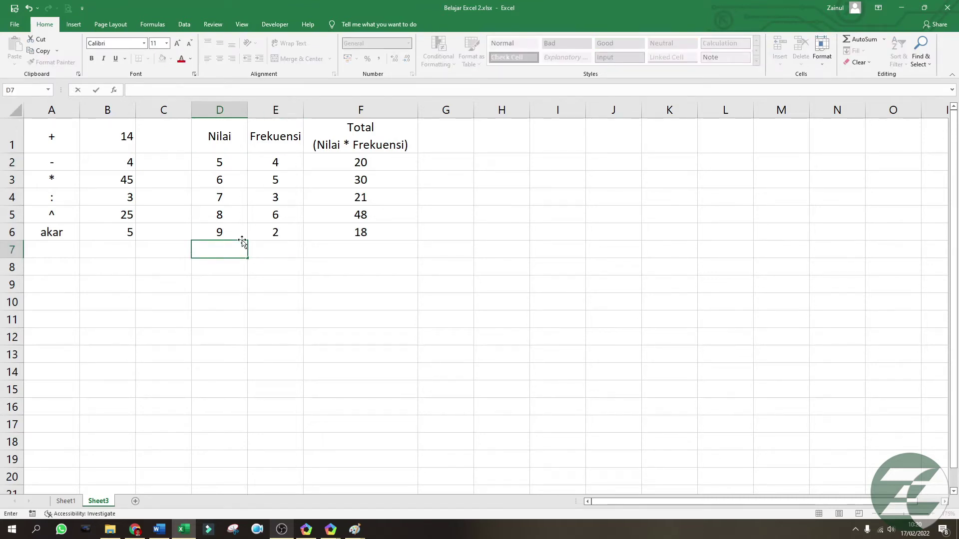
- Enter the formula =SUM(E2:E6) in E7 to total the Frekuensi column
{"action": "left_click", "coordinate": [289, 250]}
{"action": "type", "text": "=sum("}
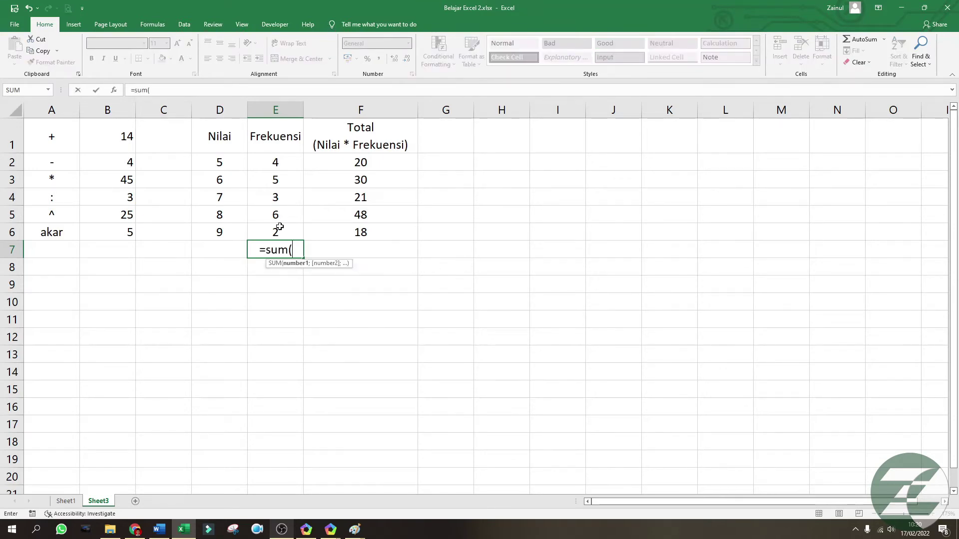
{"action": "left_click_drag", "start_coordinate": [285, 166], "coordinate": [282, 234]}
{"action": "key", "text": "Return"}
{"action": "left_click", "coordinate": [274, 250]}
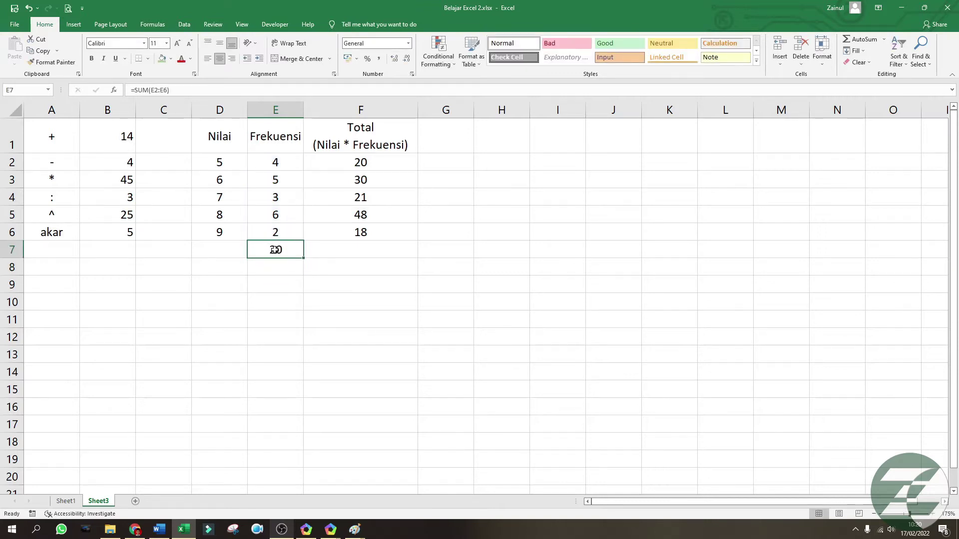
- Label the totals row by entering Jumlah in D7
{"action": "left_click", "coordinate": [215, 251]}
{"action": "type", "text": "Jumlah"}
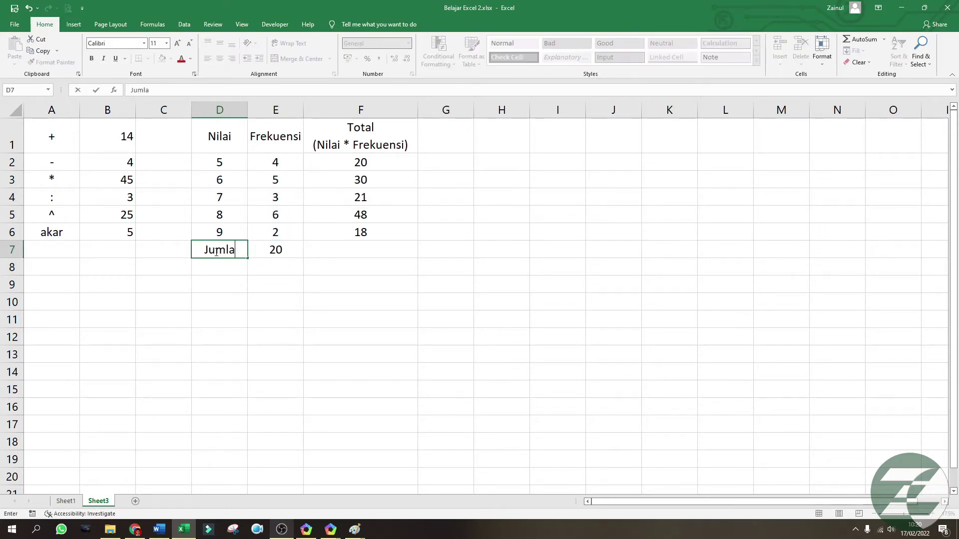
{"action": "key", "text": "Tab"}
{"action": "key", "text": "Tab"}
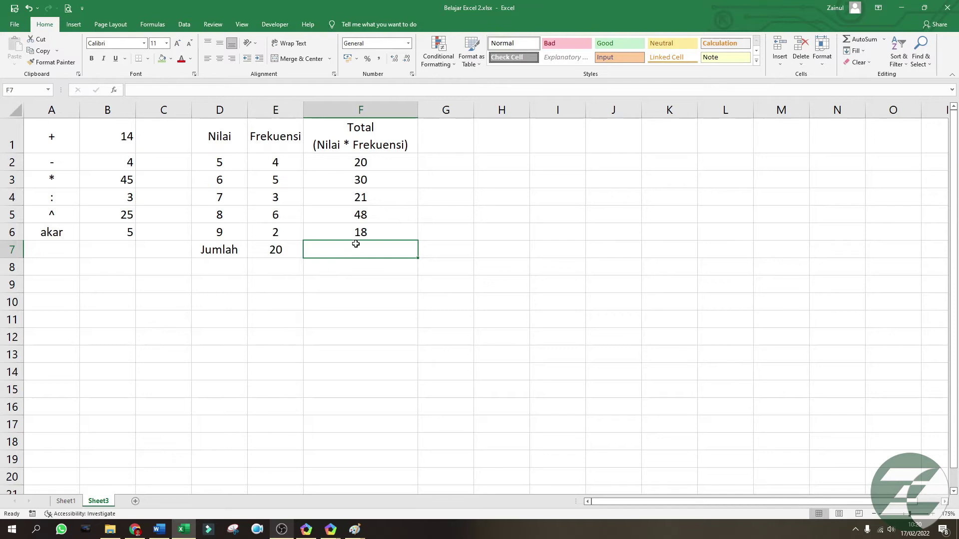
- Fill the sum formula from E7 across to F7 to total the Total column
{"action": "left_click", "coordinate": [282, 251]}
{"action": "left_click_drag", "start_coordinate": [305, 259], "coordinate": [410, 255]}
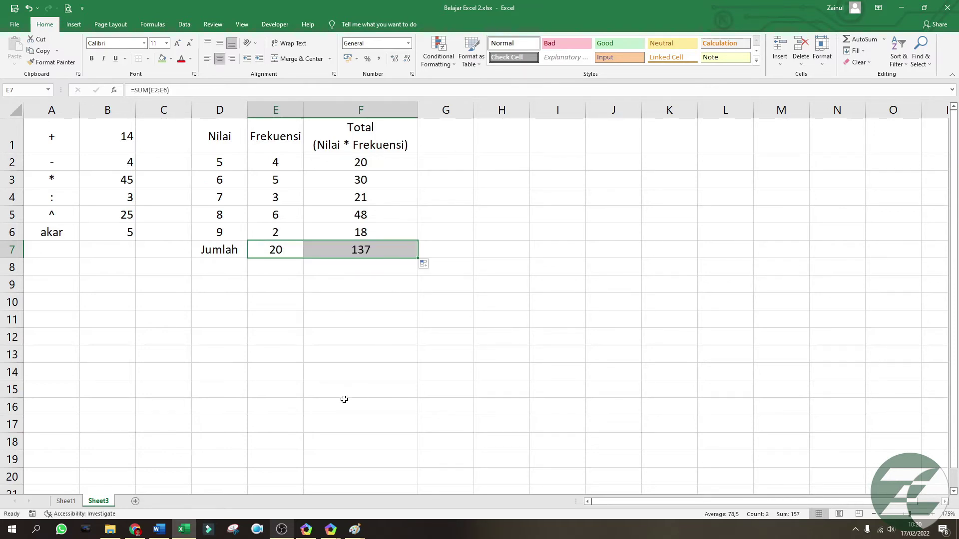
{"action": "left_click", "coordinate": [359, 253]}
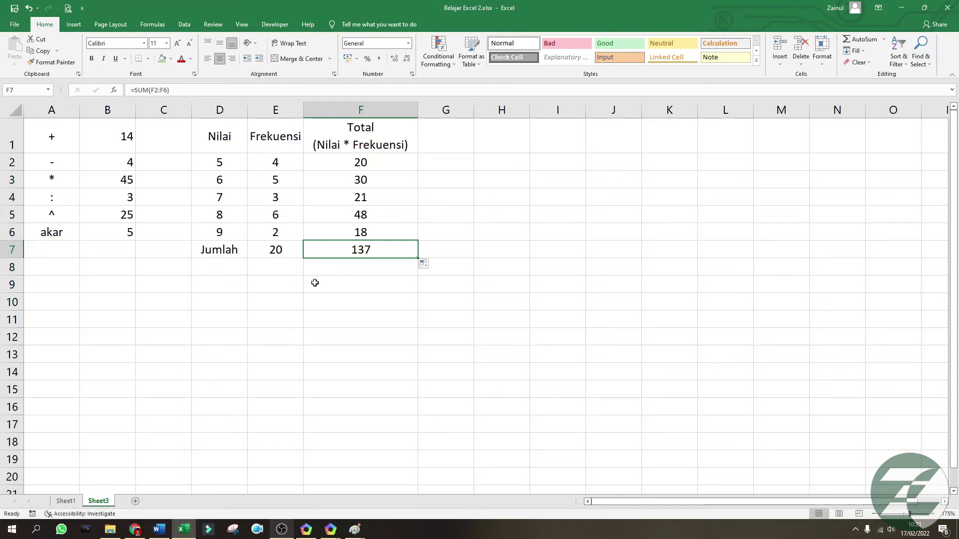
- Enter the heading Nilai rata-rata in G1 and widen column G to fit it
{"action": "left_click", "coordinate": [428, 165]}
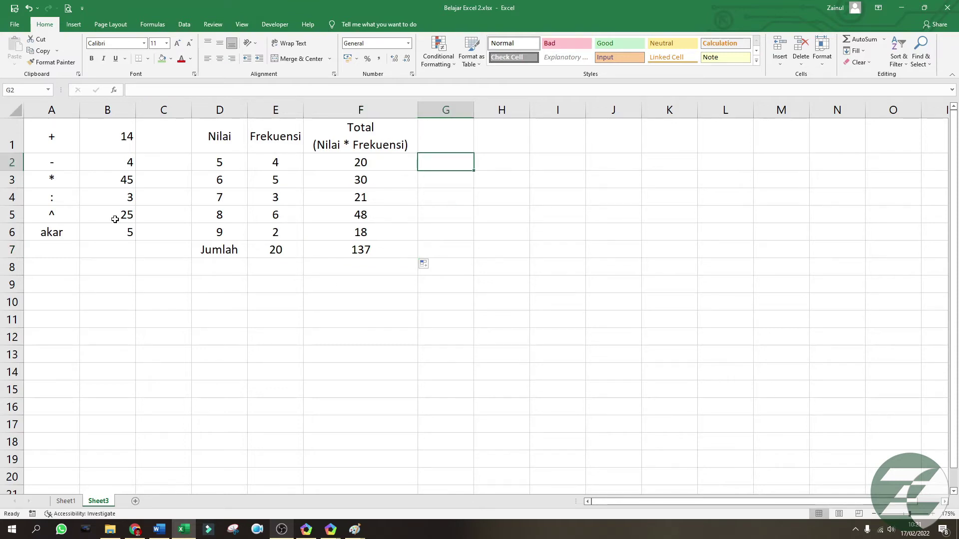
{"action": "left_click", "coordinate": [449, 135]}
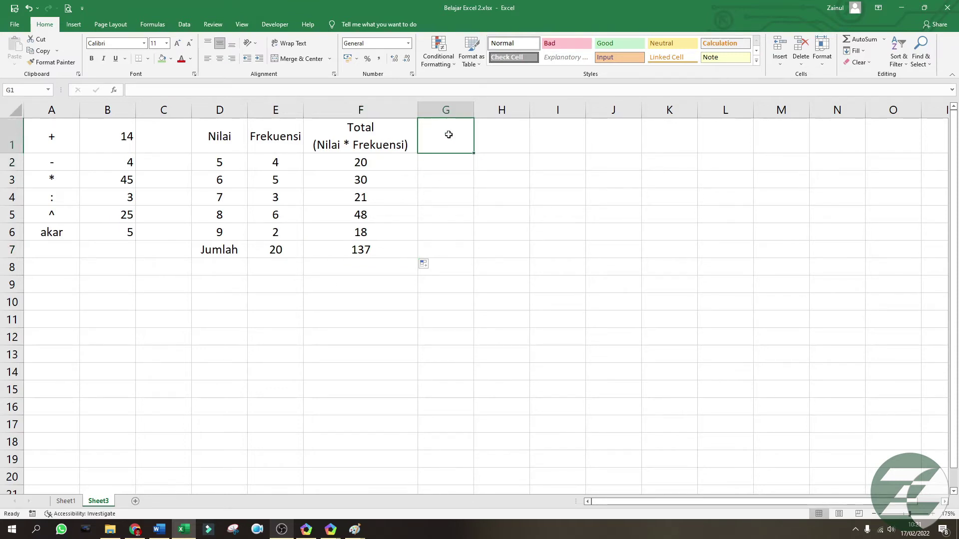
{"action": "type", "text": "Nilai rata-rata"}
{"action": "key", "text": "Return"}
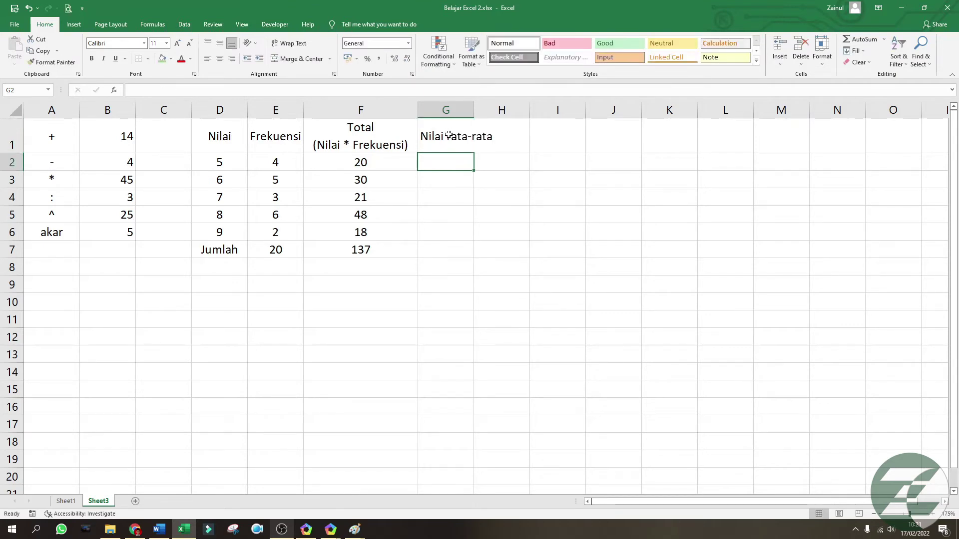
{"action": "left_click_drag", "start_coordinate": [473, 109], "coordinate": [497, 109]}
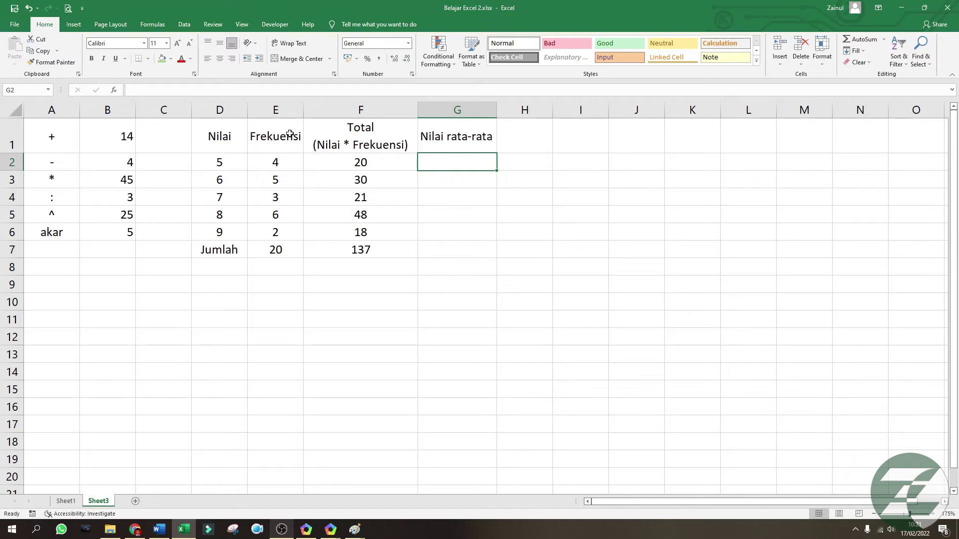
- Rename the table headings to Nilai 2 in E1 and Nilai 1 in D1
{"action": "left_click", "coordinate": [270, 161]}
{"action": "key", "text": "Up"}
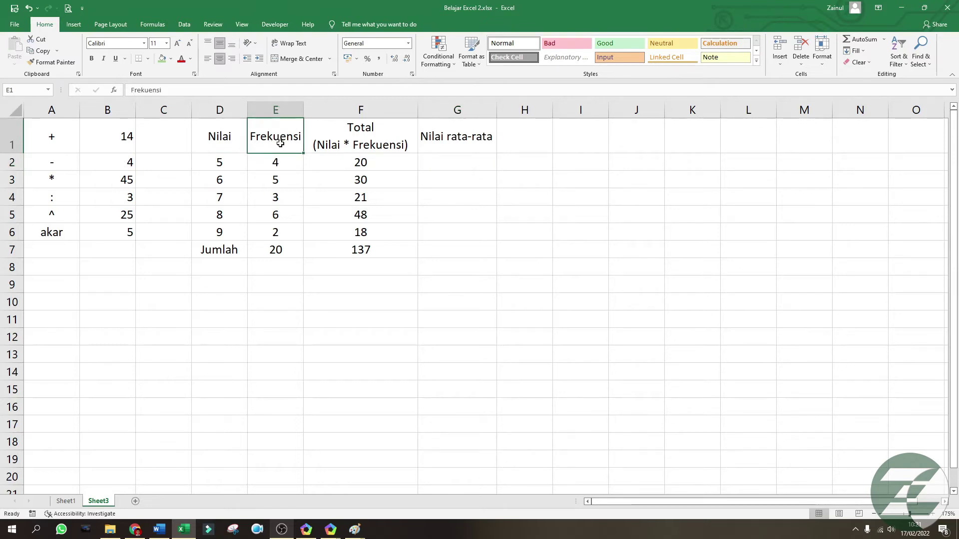
{"action": "type", "text": "Nilai 2"}
{"action": "key", "text": "Return"}
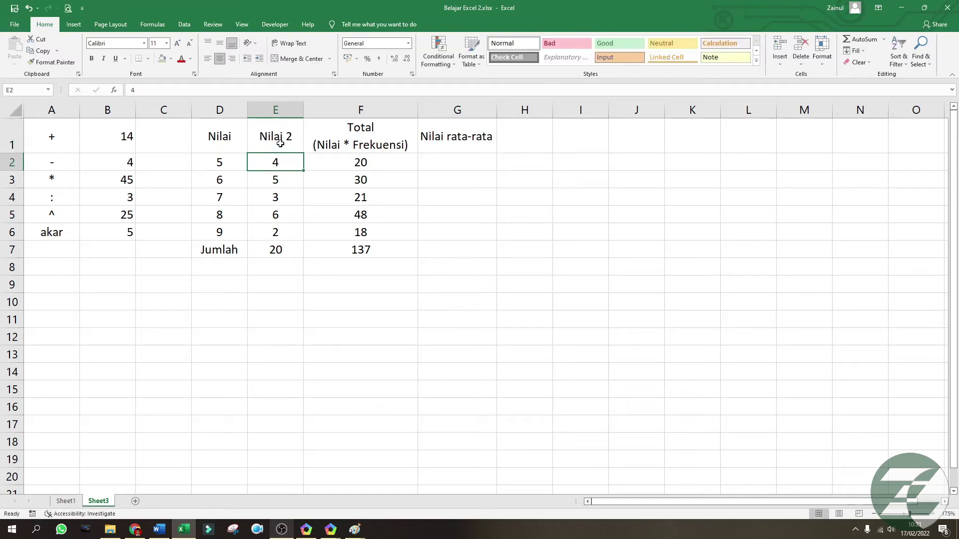
{"action": "left_click", "coordinate": [337, 114]}
{"action": "double_click", "coordinate": [241, 130]}
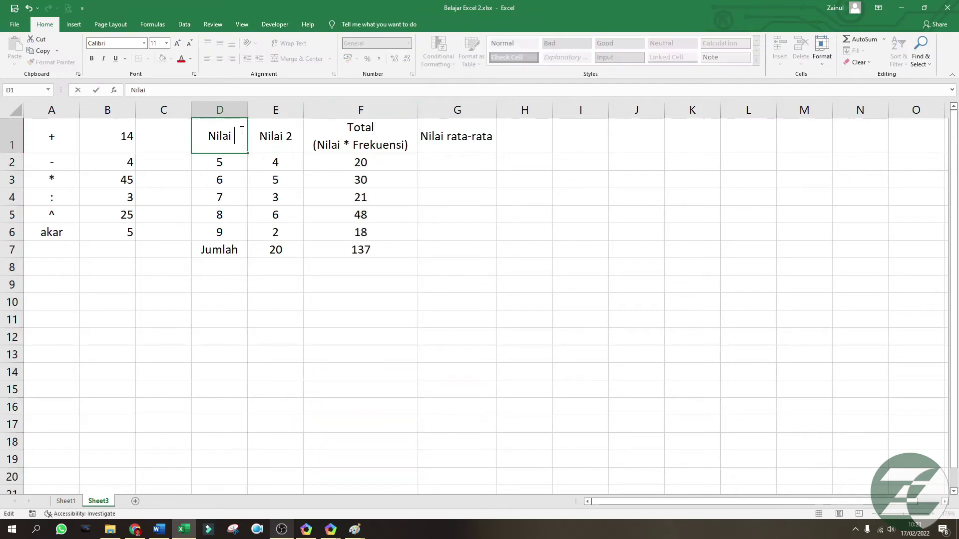
{"action": "type", "text": "1"}
{"action": "left_click", "coordinate": [358, 146]}
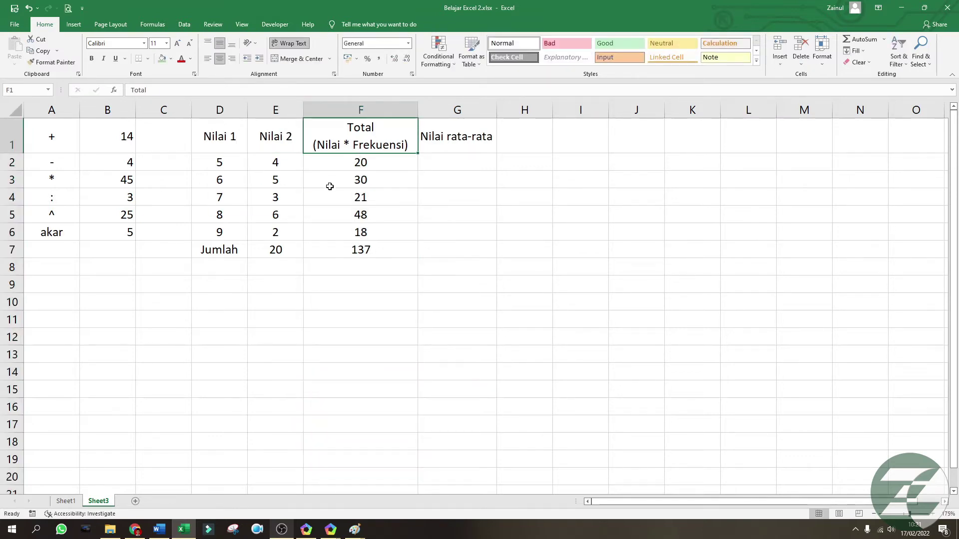
- Change the second line of the Total heading in F1 to (Nilai 2 * Nilai 2)
{"action": "left_click", "coordinate": [474, 162]}
{"action": "left_click", "coordinate": [359, 142]}
{"action": "double_click", "coordinate": [405, 144]}
{"action": "left_click_drag", "start_coordinate": [405, 145], "coordinate": [353, 145]}
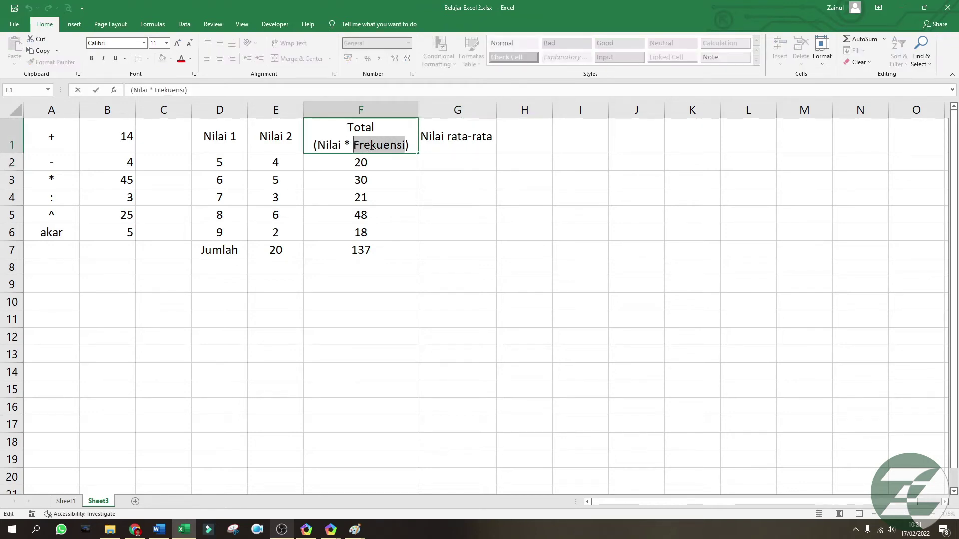
{"action": "type", "text": "Nilai 2"}
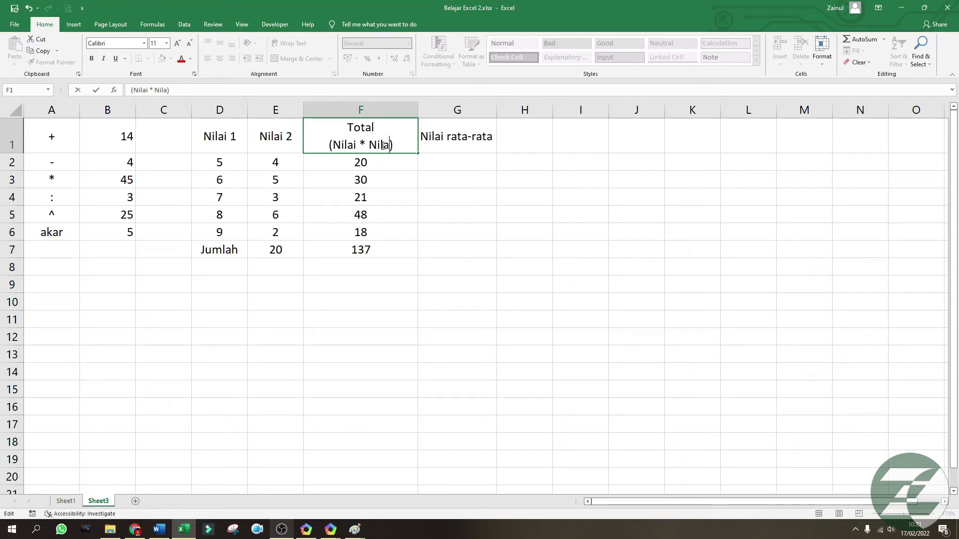
{"action": "left_click", "coordinate": [354, 145]}
{"action": "type", "text": "2"}
{"action": "left_click", "coordinate": [449, 160]}
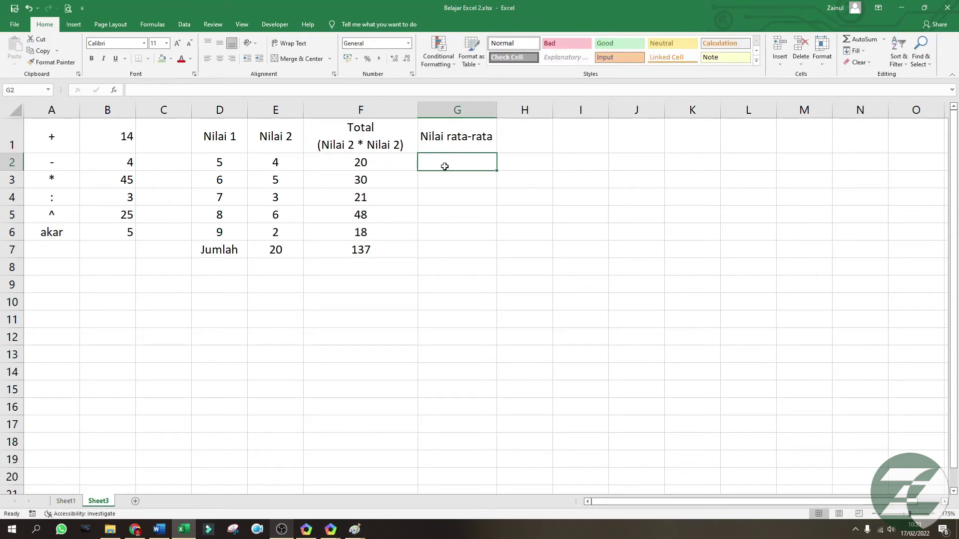
- Enter an AVERAGE formula over D2:E2 in G2 to average the first row's two Nilai values
{"action": "left_click", "coordinate": [225, 166]}
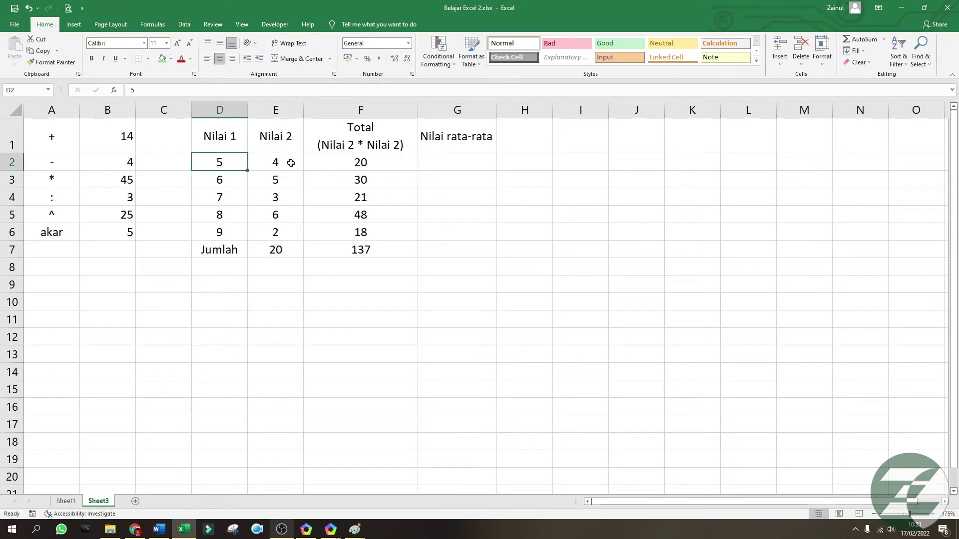
{"action": "left_click", "coordinate": [291, 162]}
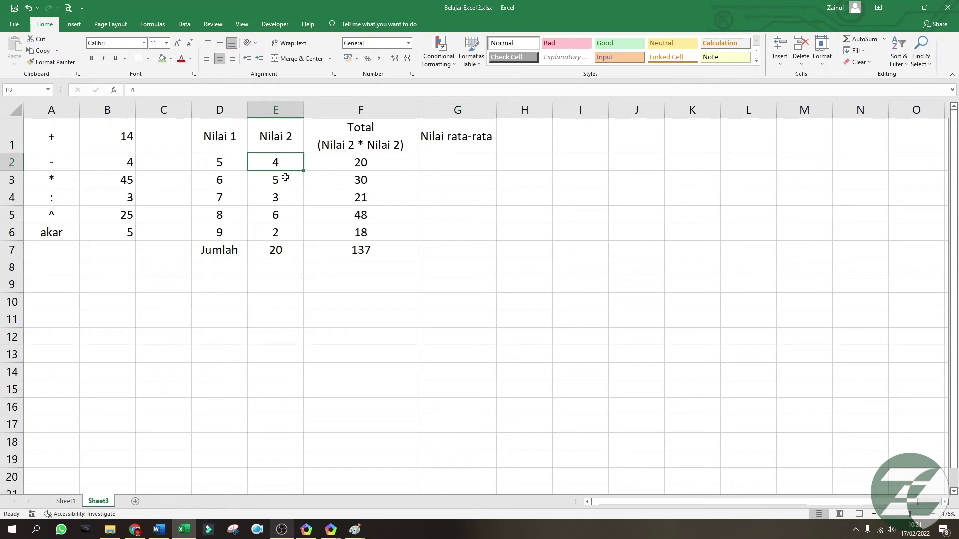
{"action": "left_click", "coordinate": [466, 157]}
{"action": "type", "text": "=average("}
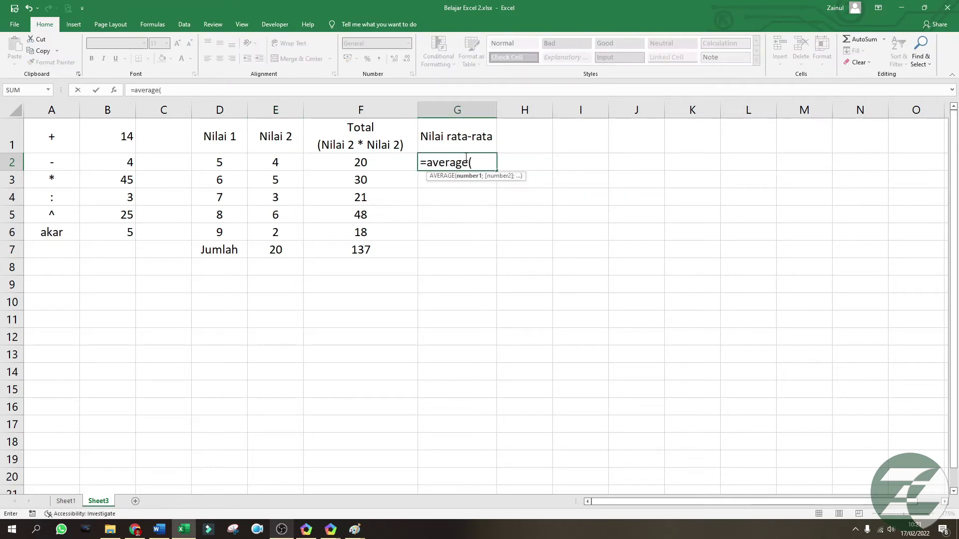
{"action": "left_click_drag", "start_coordinate": [224, 161], "coordinate": [282, 157]}
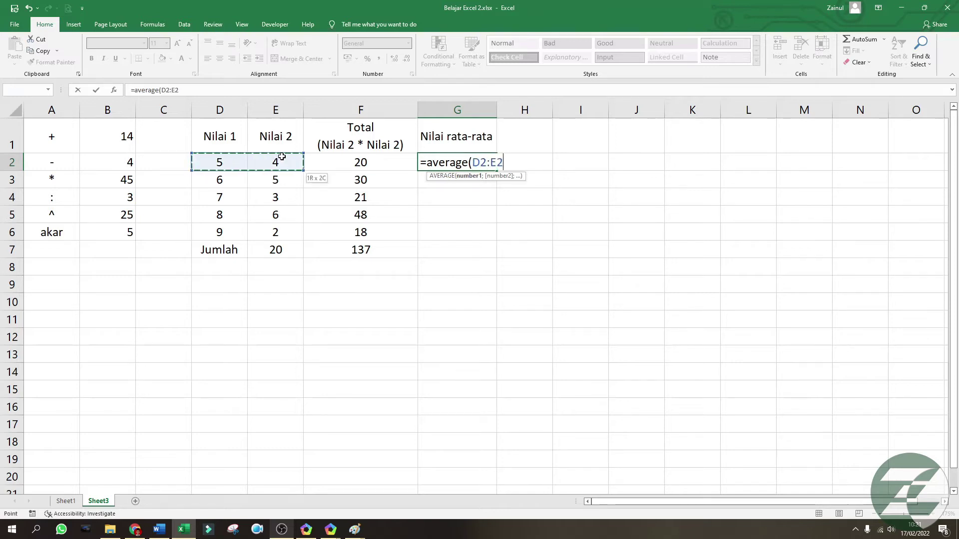
{"action": "key", "text": "Return"}
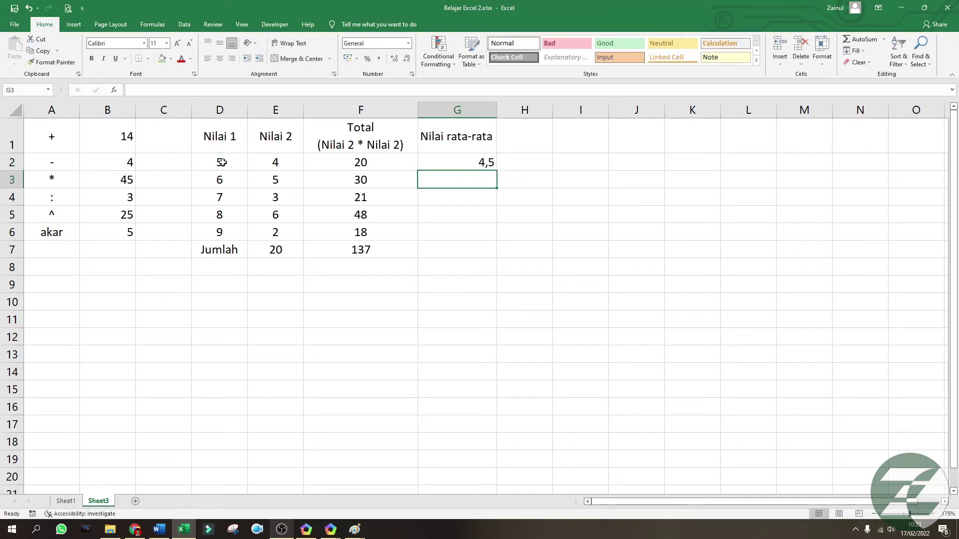
- Fill the average formula from G2 down to G6 and check the filled cells against their row values
{"action": "left_click", "coordinate": [487, 163]}
{"action": "left_click_drag", "start_coordinate": [497, 185], "coordinate": [491, 238]}
{"action": "left_click", "coordinate": [483, 216]}
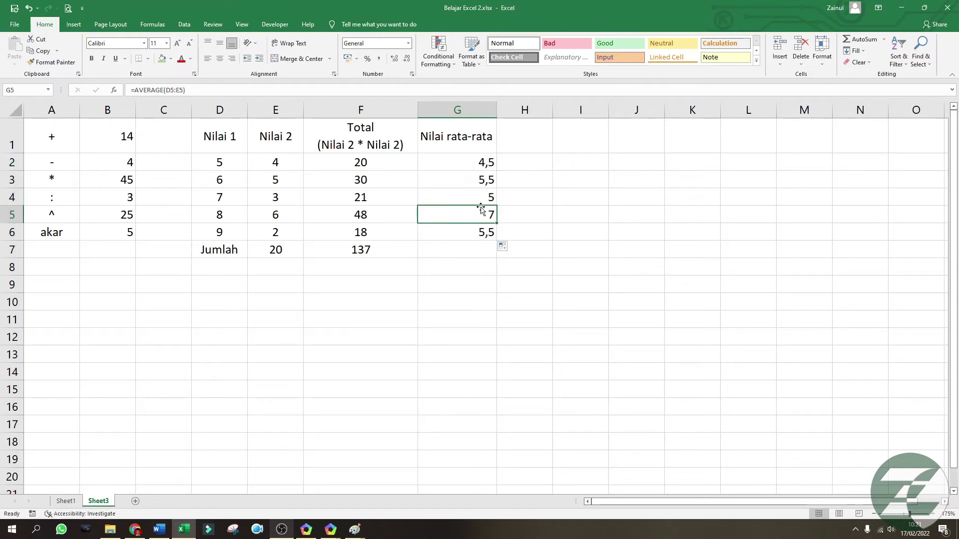
{"action": "left_click", "coordinate": [213, 182]}
{"action": "left_click", "coordinate": [279, 180]}
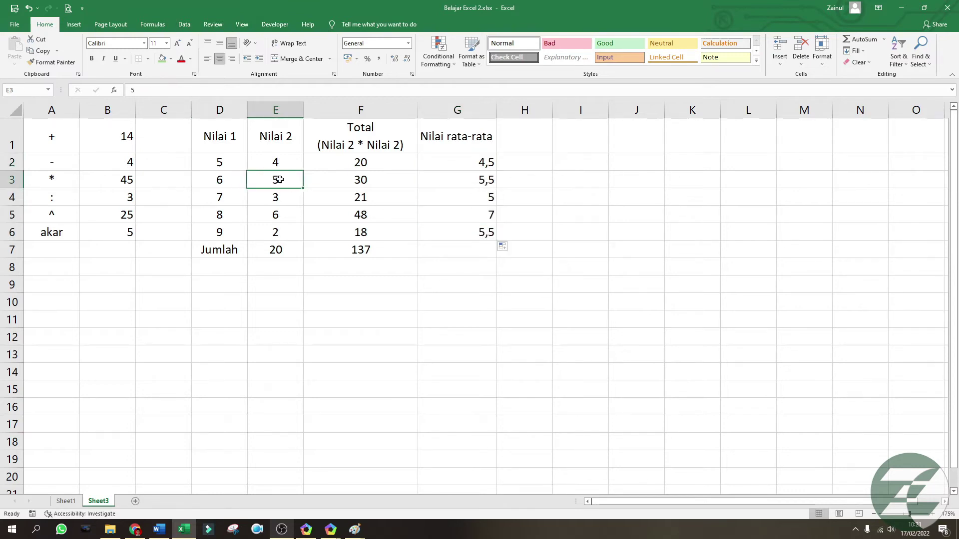
{"action": "left_click", "coordinate": [458, 182]}
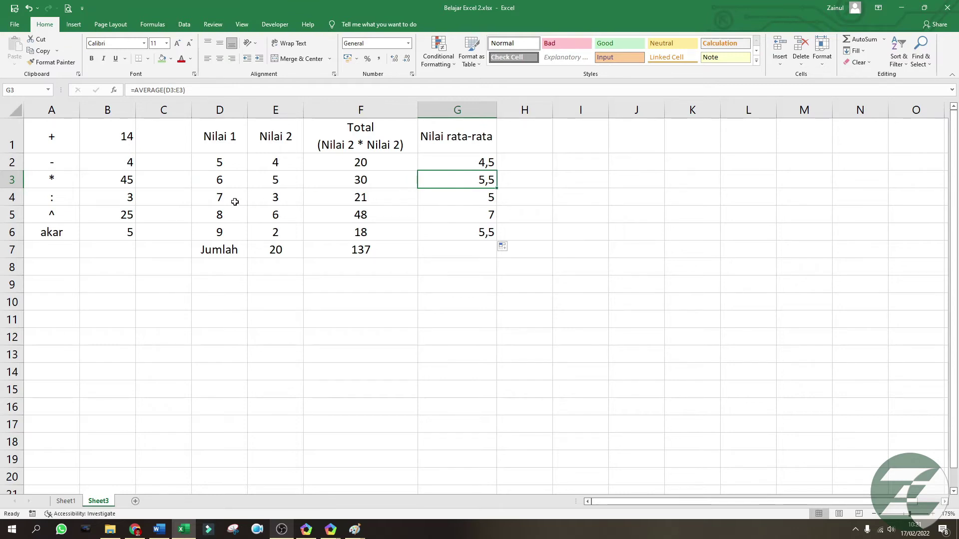
{"action": "left_click", "coordinate": [476, 200]}
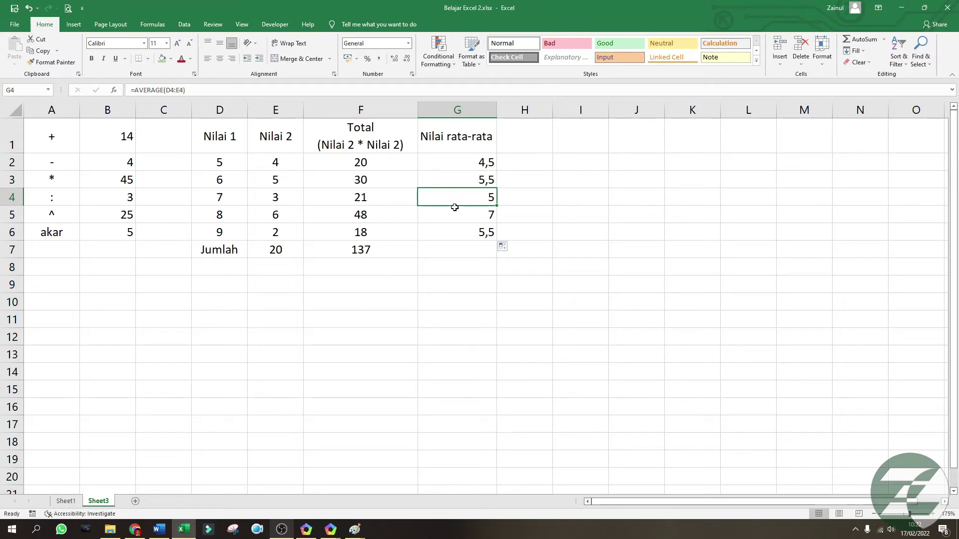
{"action": "left_click", "coordinate": [522, 199]}
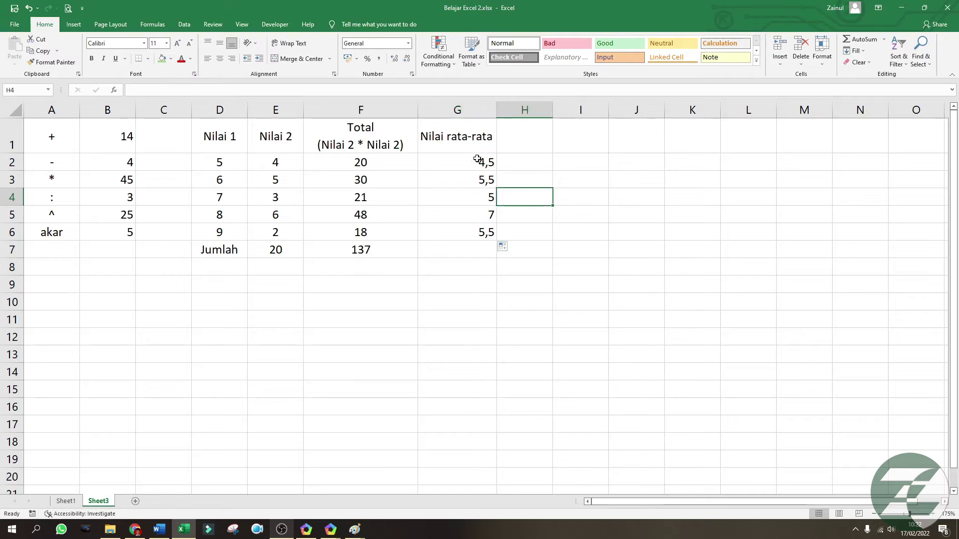
- Try to add the label (Average) beneath the Nilai rata-rata heading by entering it in G2
{"action": "left_click", "coordinate": [490, 143]}
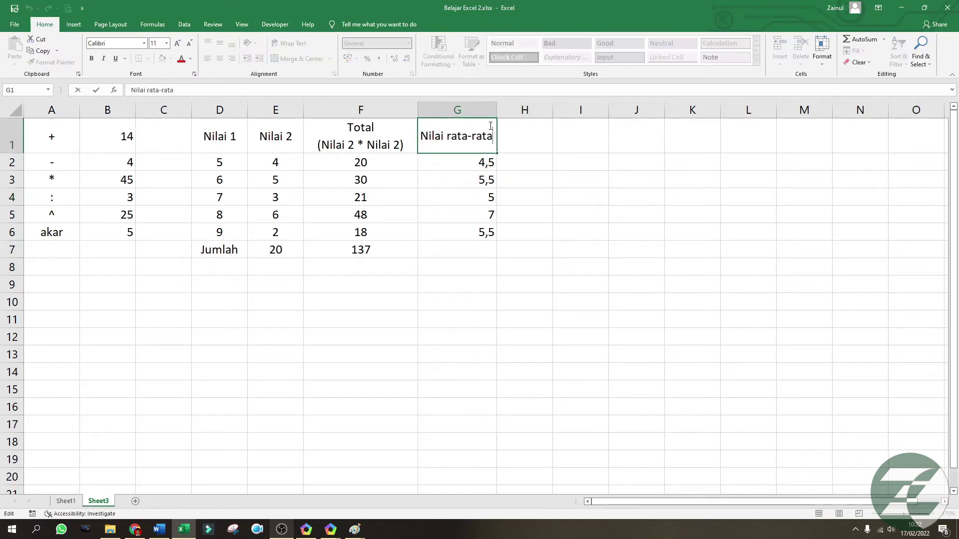
{"action": "key", "text": "Down"}
{"action": "type", "text": "(Ave"}
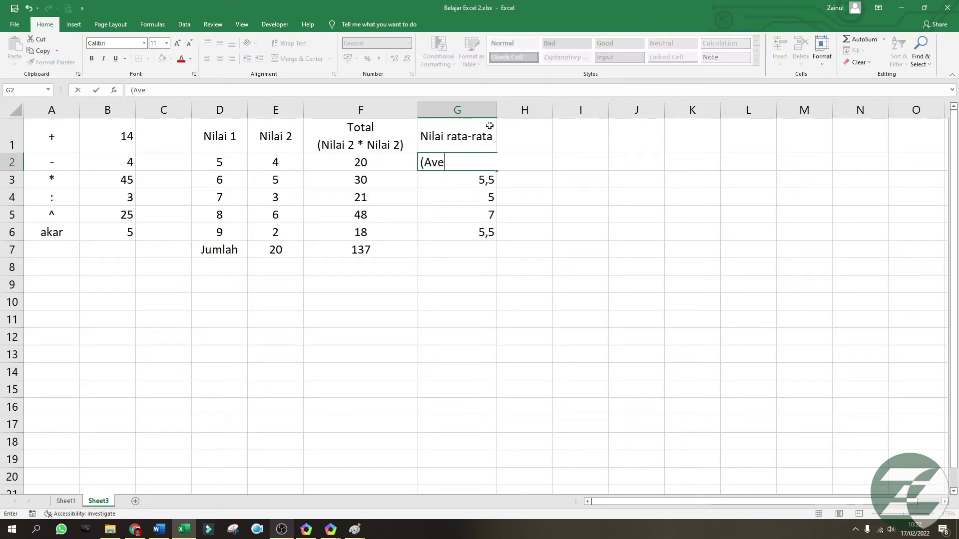
{"action": "type", "text": "rage"}
{"action": "key", "text": "Return"}
{"action": "left_click", "coordinate": [532, 213]}
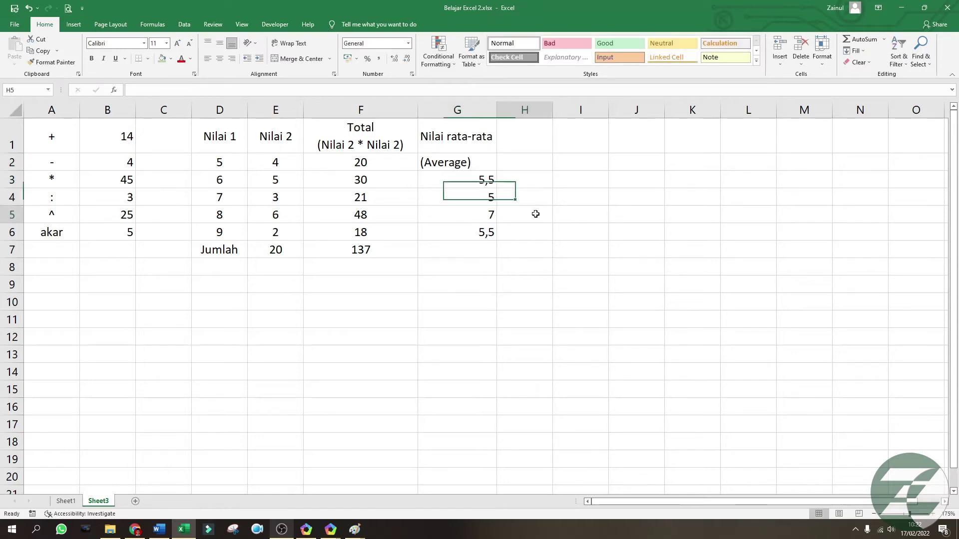
- Center the contents of column G horizontally
{"action": "left_click", "coordinate": [488, 165]}
{"action": "left_click", "coordinate": [457, 110]}
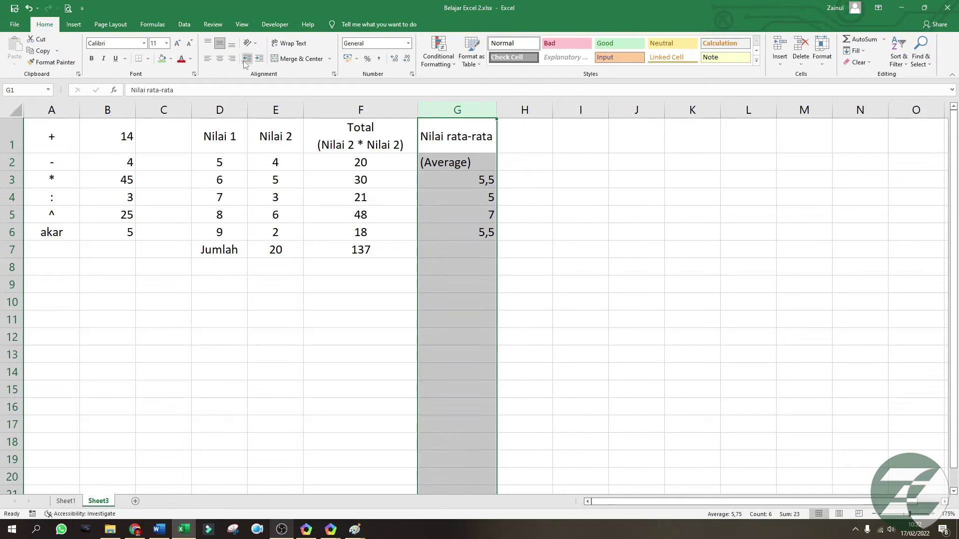
{"action": "left_click", "coordinate": [219, 58]}
{"action": "left_click", "coordinate": [534, 128]}
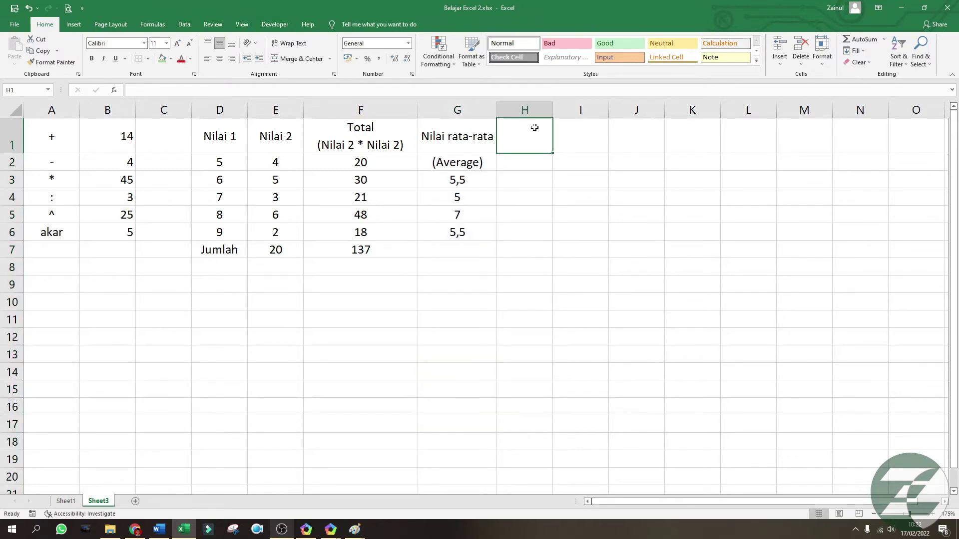
- Undo the centering of column G and the (Average) entry in G2
{"action": "left_click", "coordinate": [472, 162]}
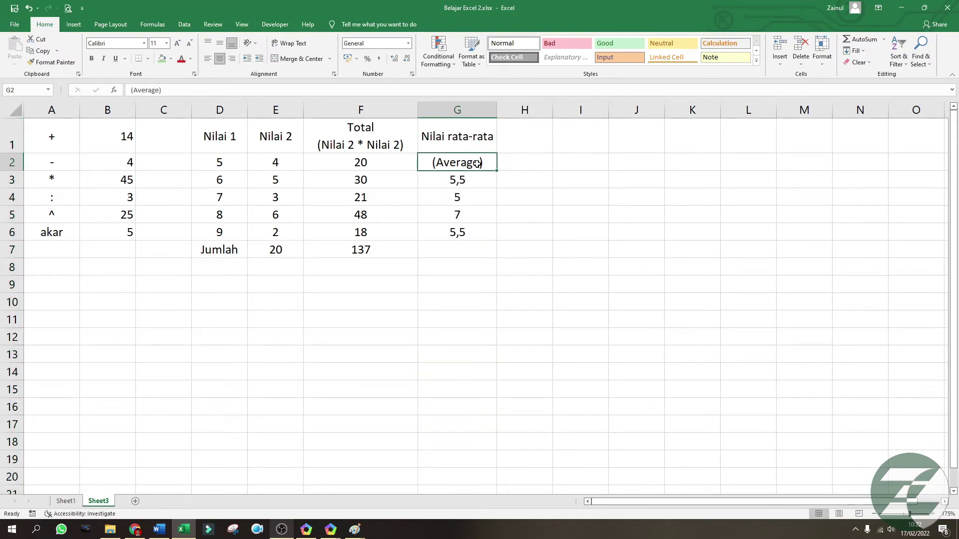
{"action": "key", "text": "ctrl+z"}
{"action": "key", "text": "ctrl+z"}
- Add (Average) as a second line inside the Nilai rata-rata heading in G1
{"action": "double_click", "coordinate": [492, 138]}
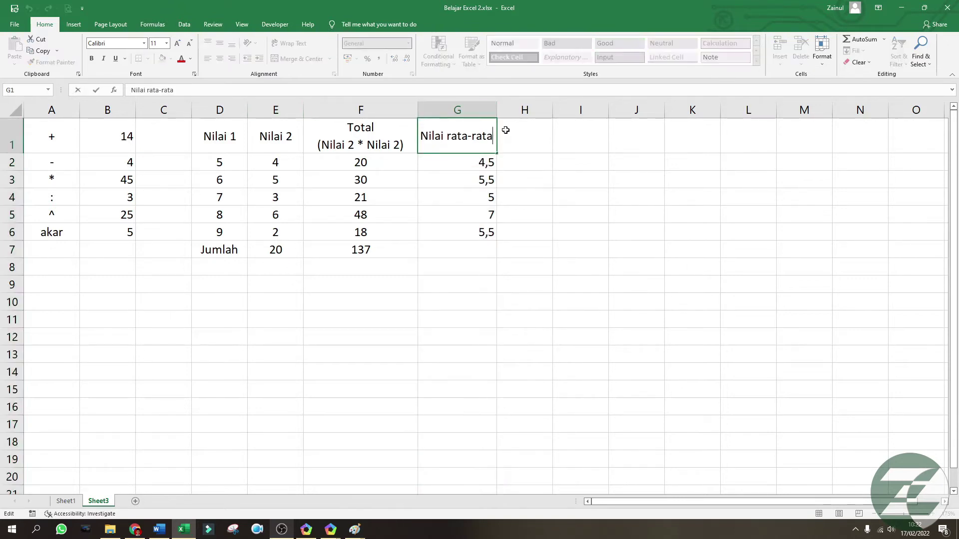
{"action": "key", "text": "alt+Return"}
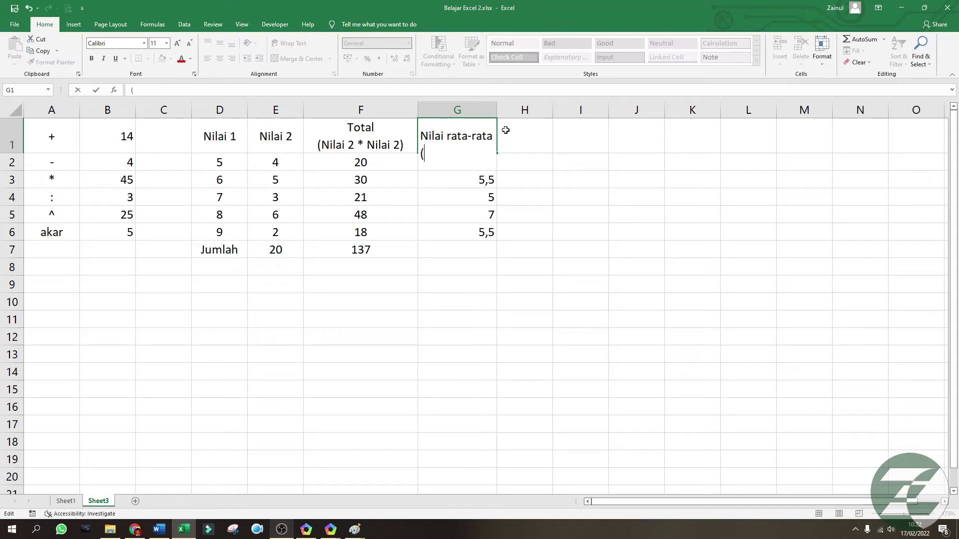
{"action": "type", "text": "(Average"}
{"action": "left_click", "coordinate": [505, 130]}
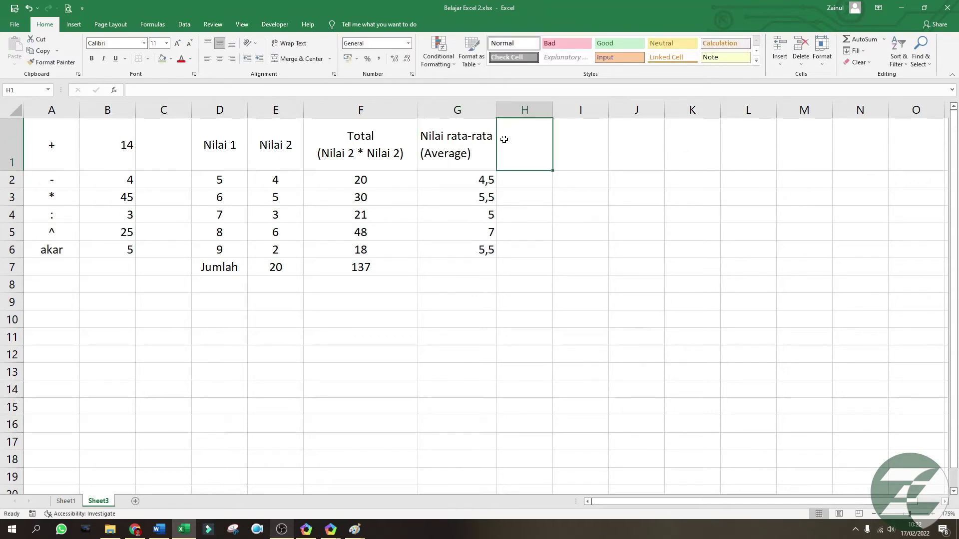
- Enter the heading Nilai Terendah in H1 with (min) on a new line within the cell
{"action": "type", "text": "Ni"}
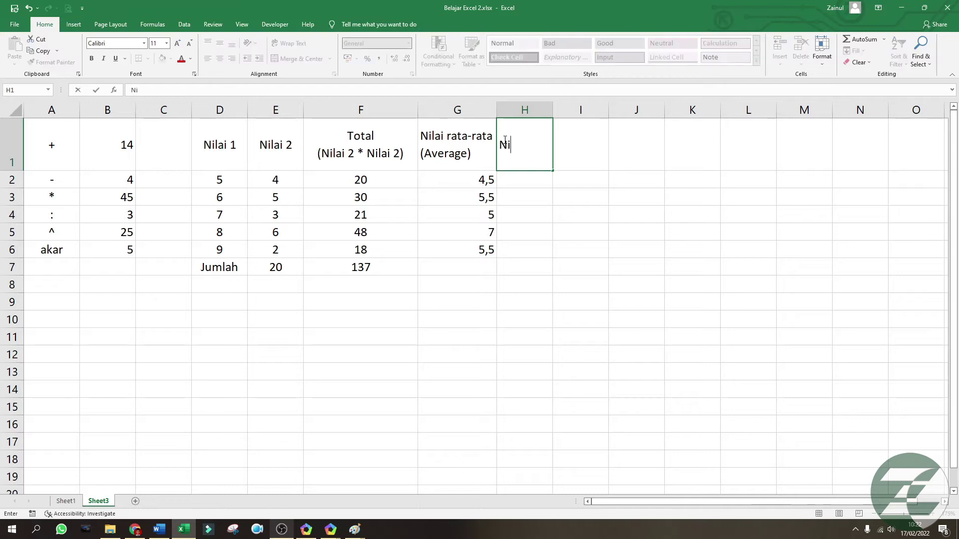
{"action": "type", "text": "lai Terend"}
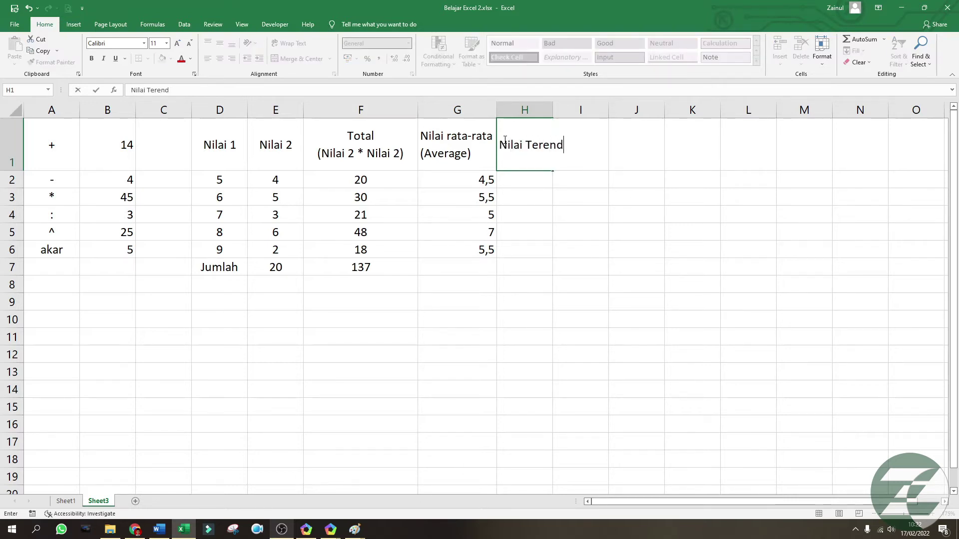
{"action": "type", "text": "ah)"}
{"action": "key", "text": "BackSpace"}
{"action": "key", "text": "alt+Return"}
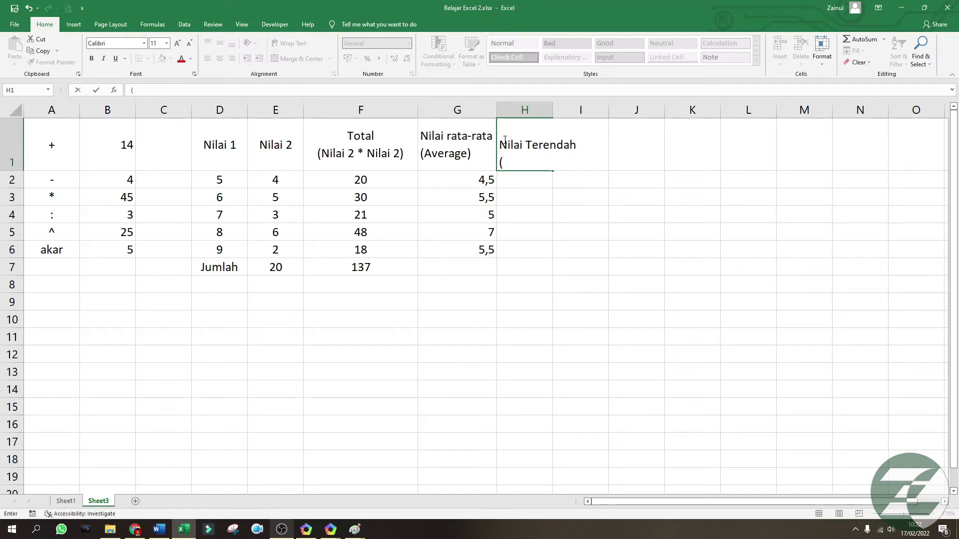
{"action": "type", "text": "(min"}
{"action": "key", "text": "Return"}
{"action": "key", "text": "Left"}
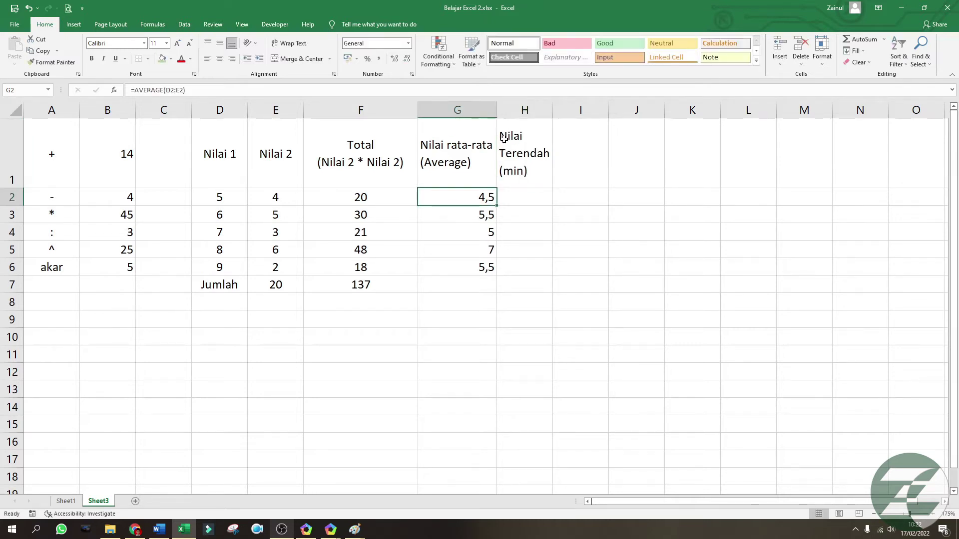
- Enter a MIN formula over D2:E2 in H2 to find the lowest value in the first row
{"action": "left_click", "coordinate": [508, 199]}
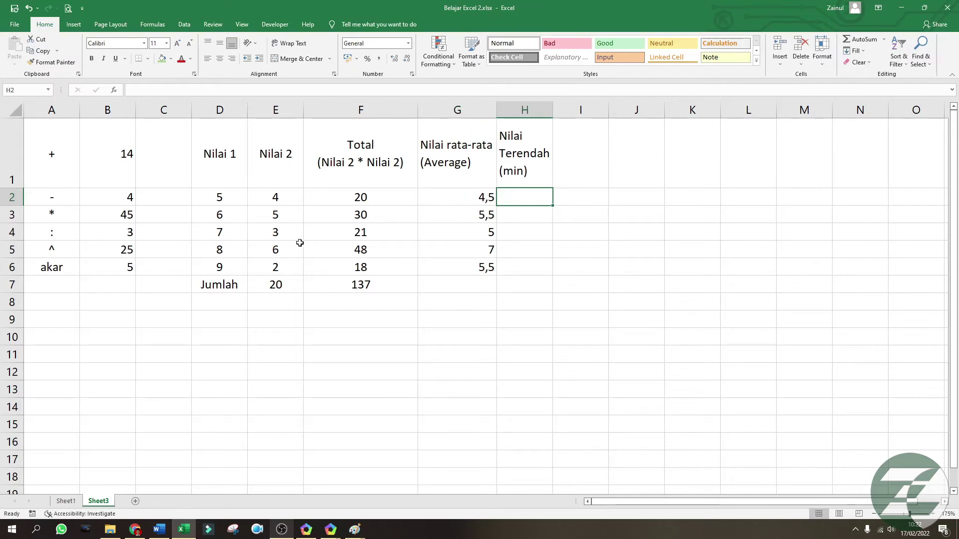
{"action": "left_click_drag", "start_coordinate": [229, 195], "coordinate": [273, 194]}
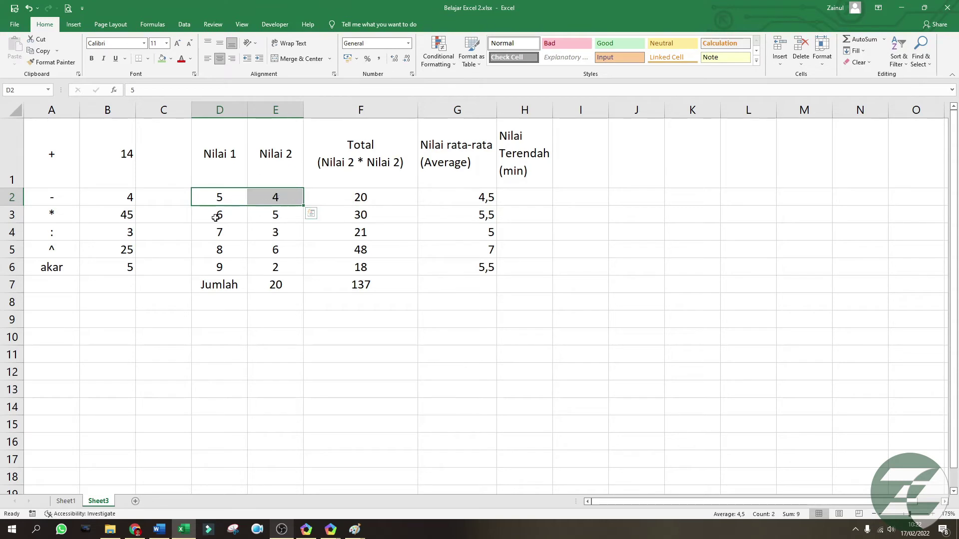
{"action": "left_click_drag", "start_coordinate": [214, 216], "coordinate": [272, 196]}
{"action": "left_click", "coordinate": [530, 196]}
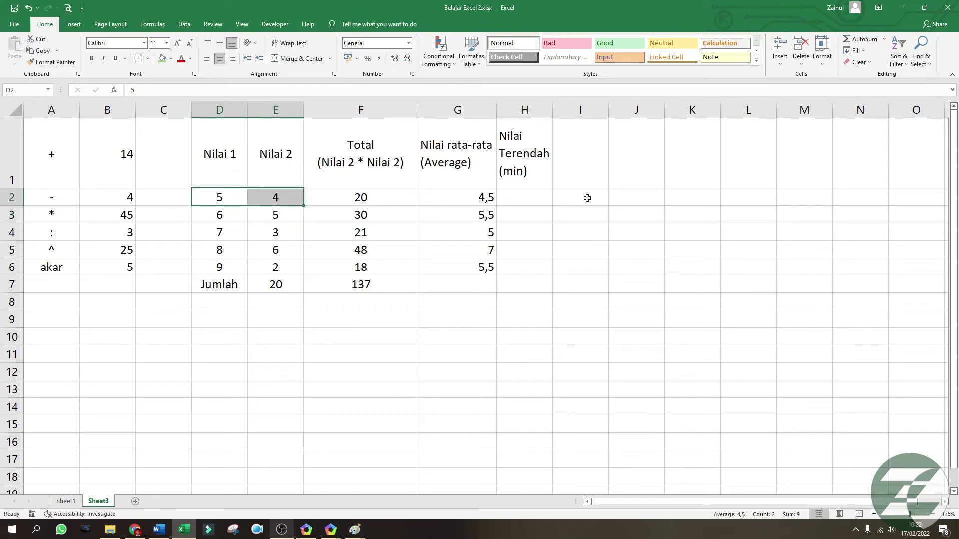
{"action": "left_click", "coordinate": [541, 200]}
{"action": "type", "text": "=min("}
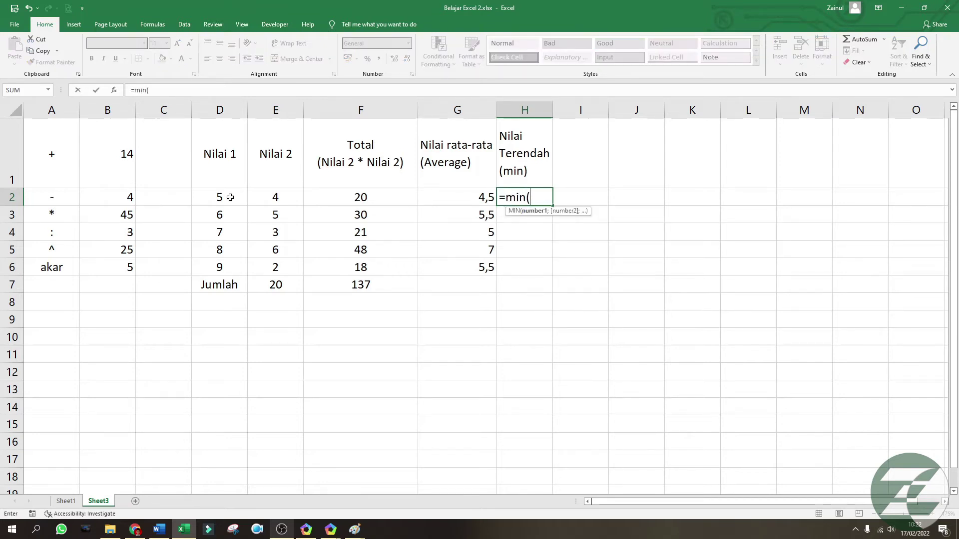
{"action": "left_click_drag", "start_coordinate": [235, 198], "coordinate": [283, 196]}
{"action": "key", "text": "Return"}
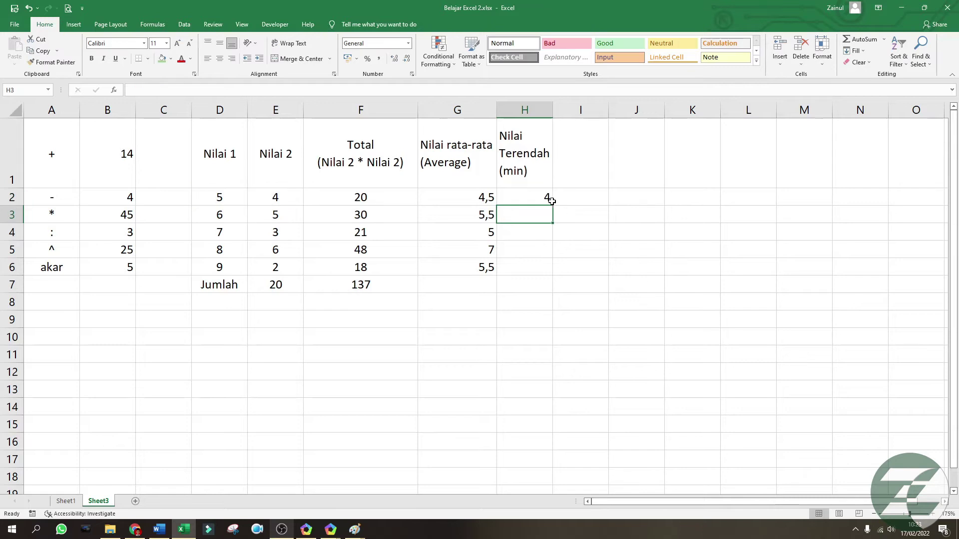
- Fill the MIN formula from H2 down to H6 and check it against the Nilai 1 and Nilai 2 values
{"action": "left_click", "coordinate": [545, 201]}
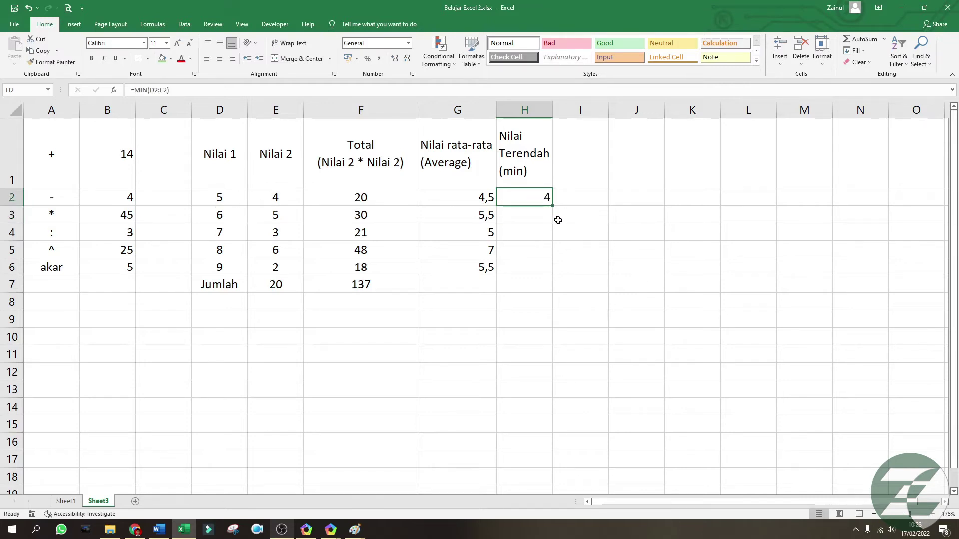
{"action": "left_click_drag", "start_coordinate": [551, 206], "coordinate": [553, 274]}
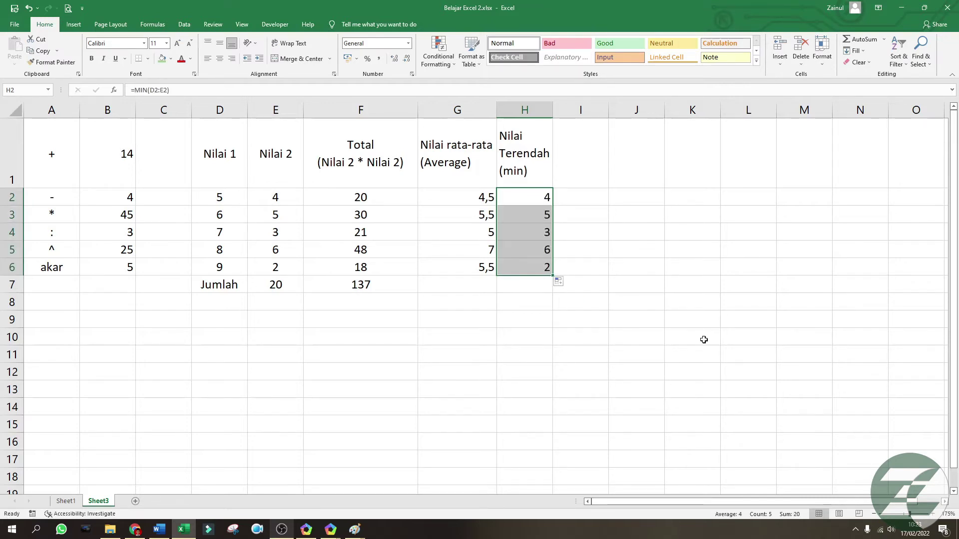
{"action": "left_click", "coordinate": [512, 268]}
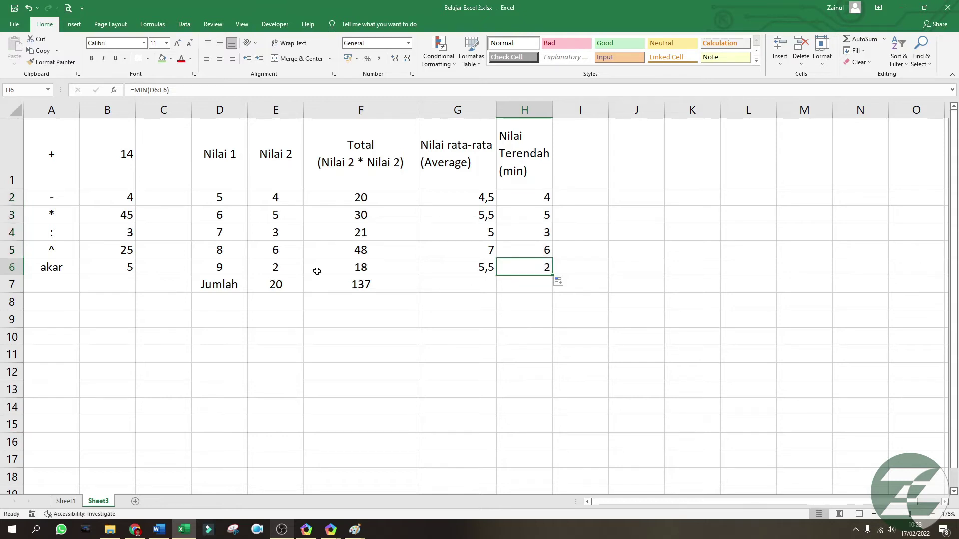
{"action": "left_click", "coordinate": [224, 269]}
{"action": "left_click", "coordinate": [524, 250]}
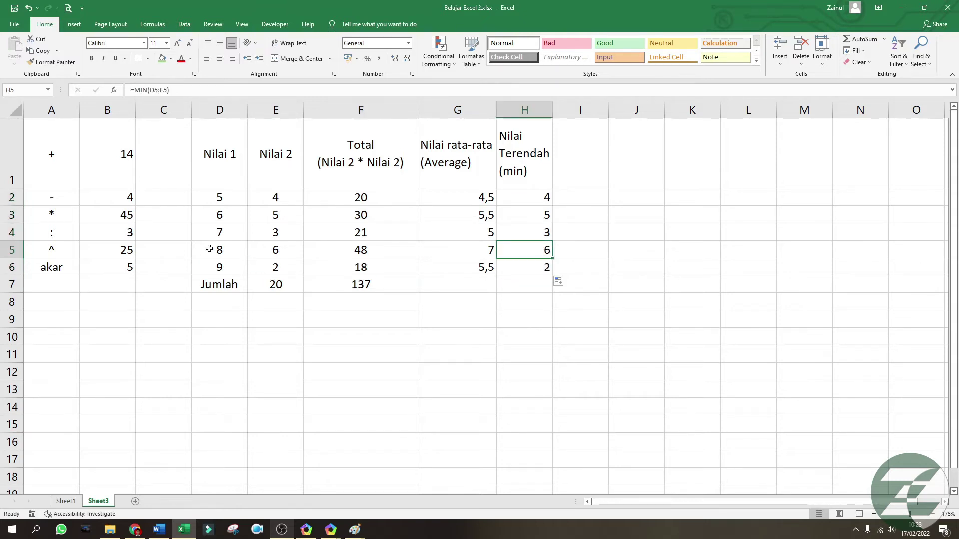
- Enter the heading Nilai tertinggi in I1 with (max) on a new line within the cell
{"action": "left_click", "coordinate": [565, 150]}
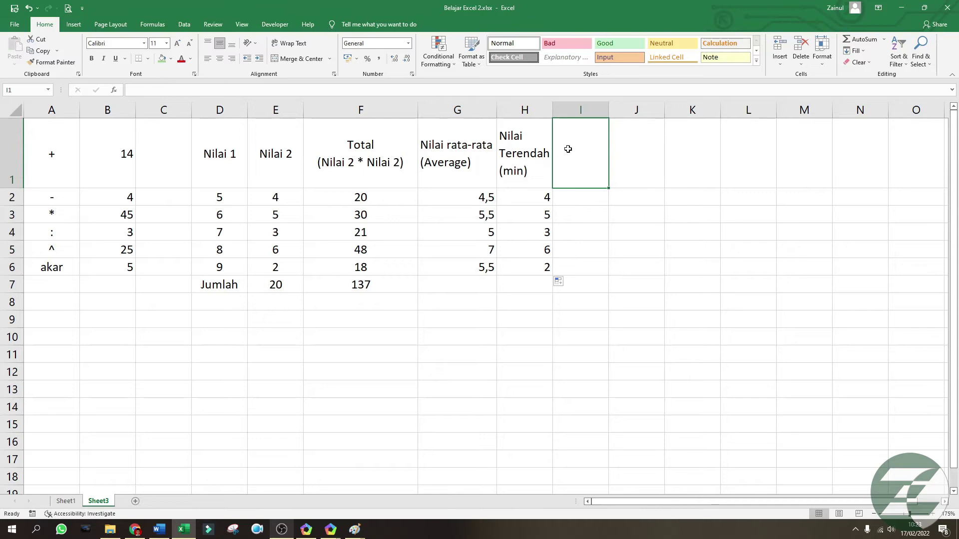
{"action": "type", "text": "Nilii"}
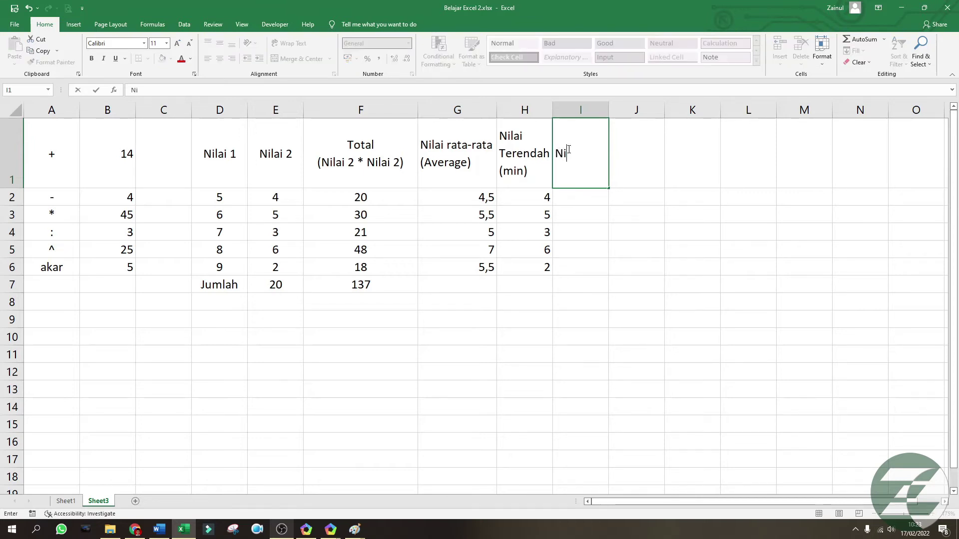
{"action": "key", "text": "BackSpace"}
{"action": "key", "text": "BackSpace"}
{"action": "type", "text": "ai terti"}
{"action": "key", "text": "Return"}
{"action": "key", "text": "Up"}
{"action": "key", "text": "F2"}
{"action": "key", "text": "alt+Return"}
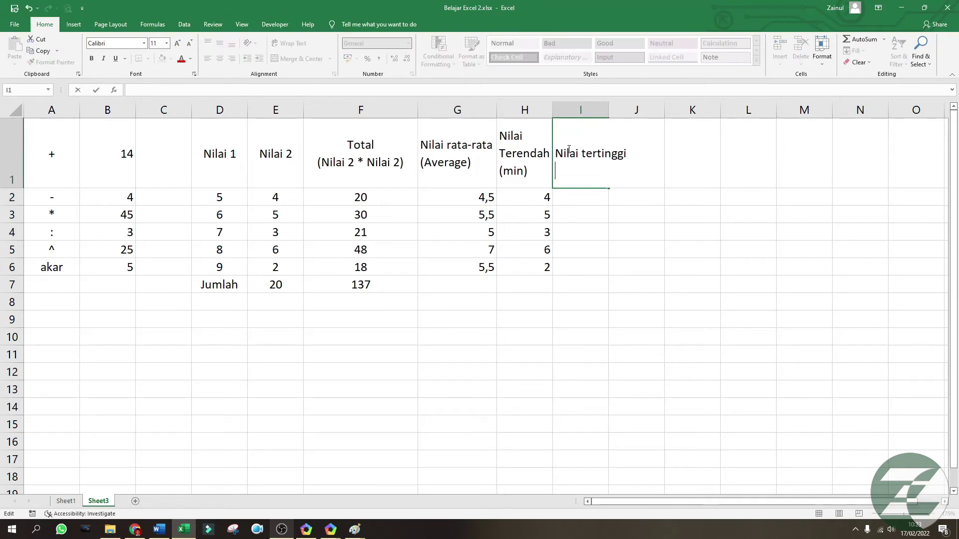
{"action": "type", "text": "(max)"}
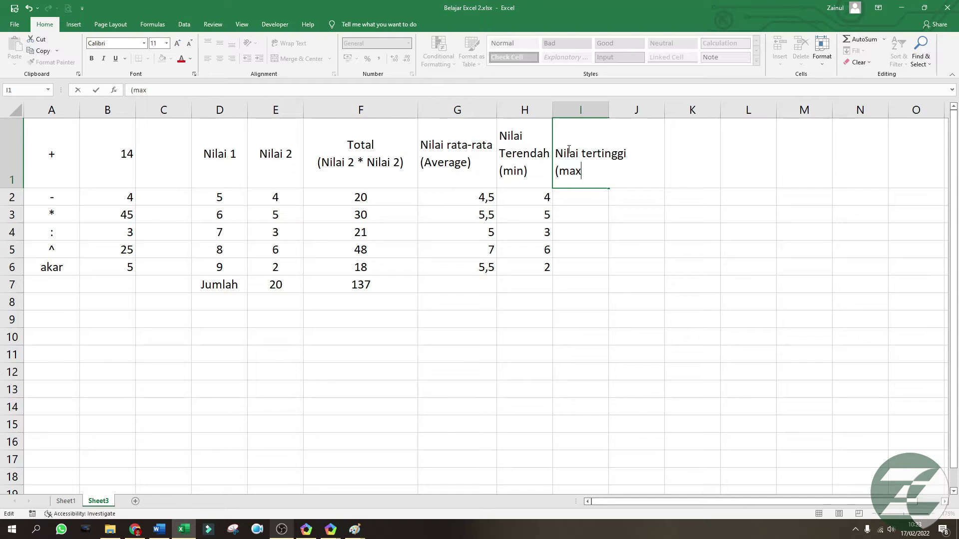
{"action": "key", "text": "Return"}
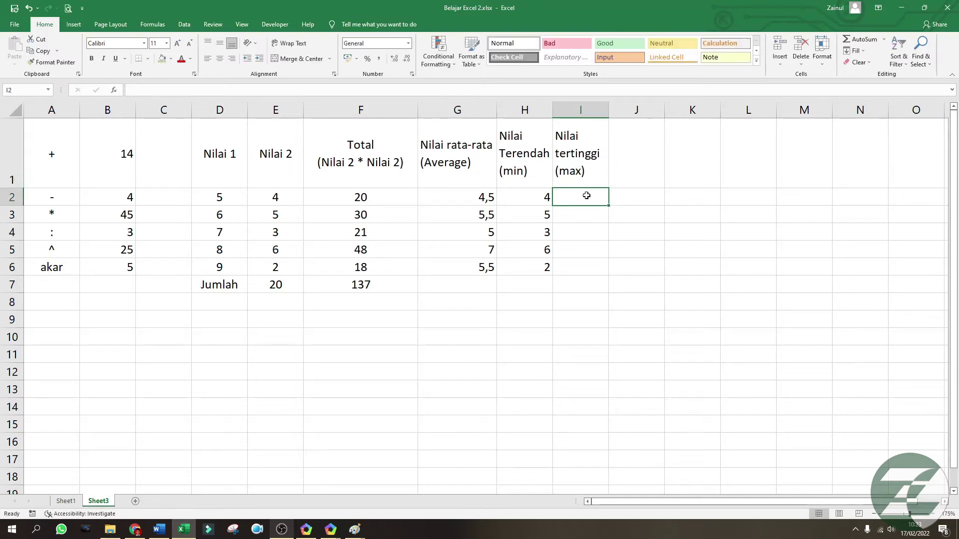
- Enter a MAX formula over D2:E2 in I2 and fill it down to I6
{"action": "type", "text": "=max"}
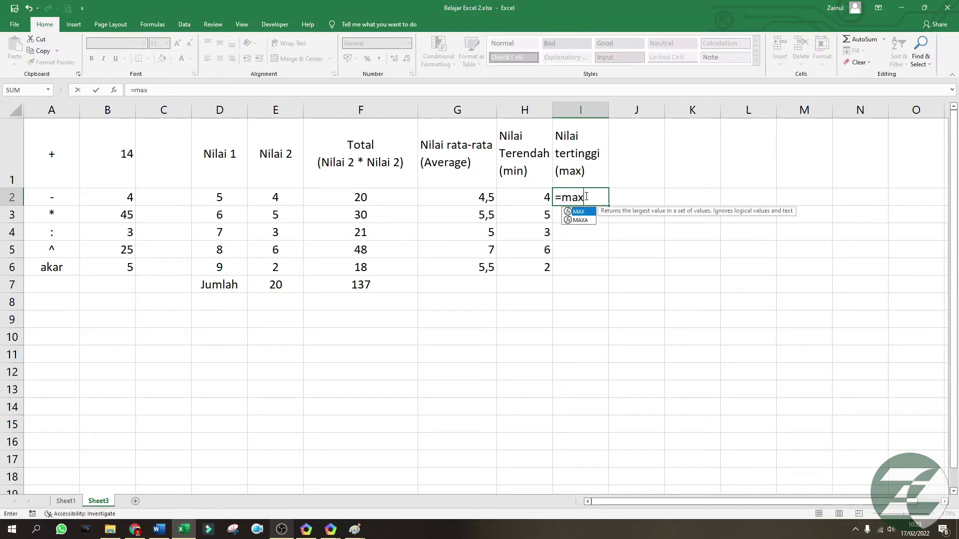
{"action": "type", "text": "("}
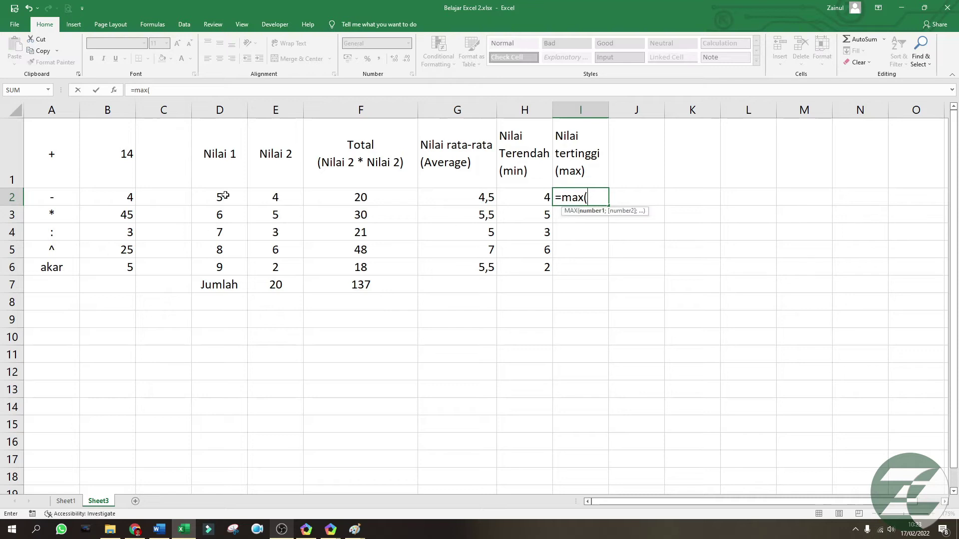
{"action": "left_click_drag", "start_coordinate": [225, 197], "coordinate": [292, 197]}
{"action": "key", "text": "Return"}
{"action": "left_click", "coordinate": [584, 196]}
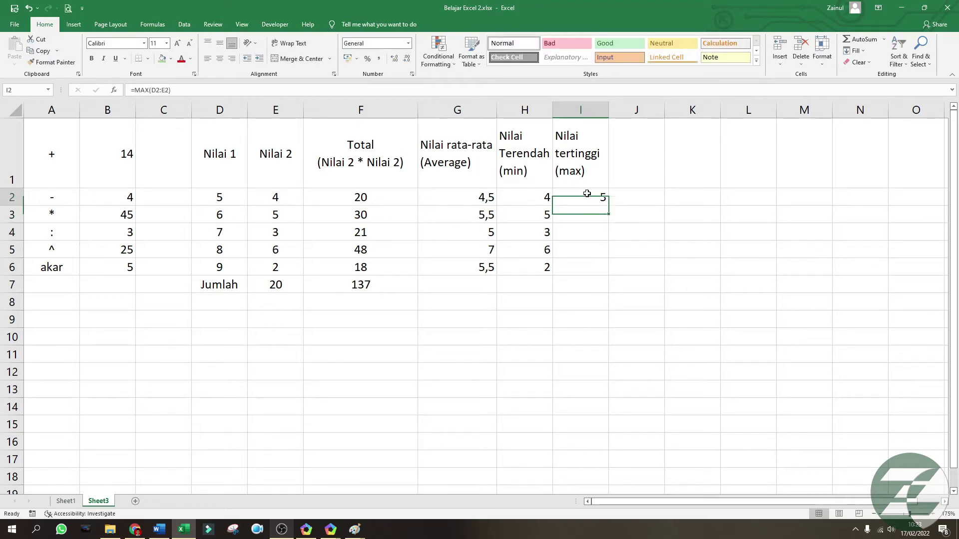
{"action": "left_click_drag", "start_coordinate": [608, 206], "coordinate": [606, 273]}
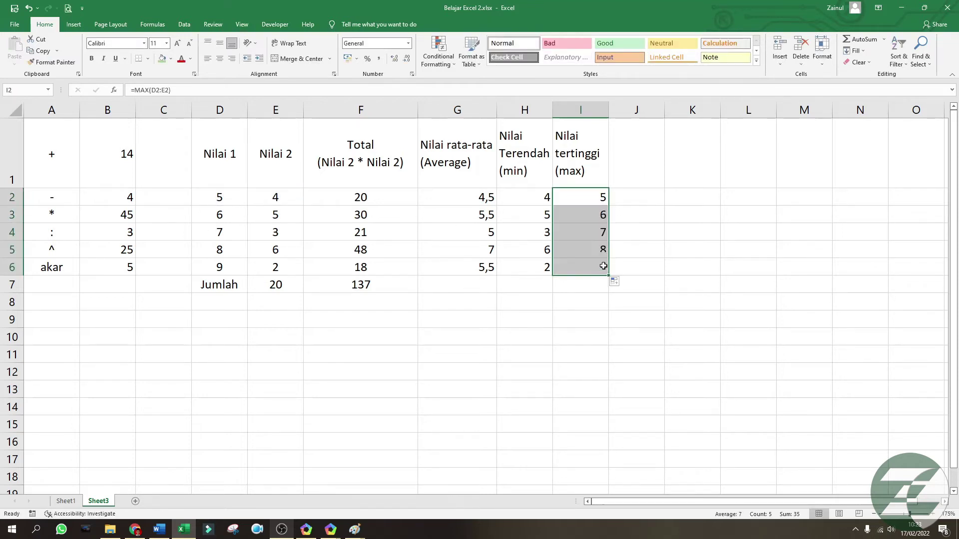
{"action": "left_click", "coordinate": [226, 270]}
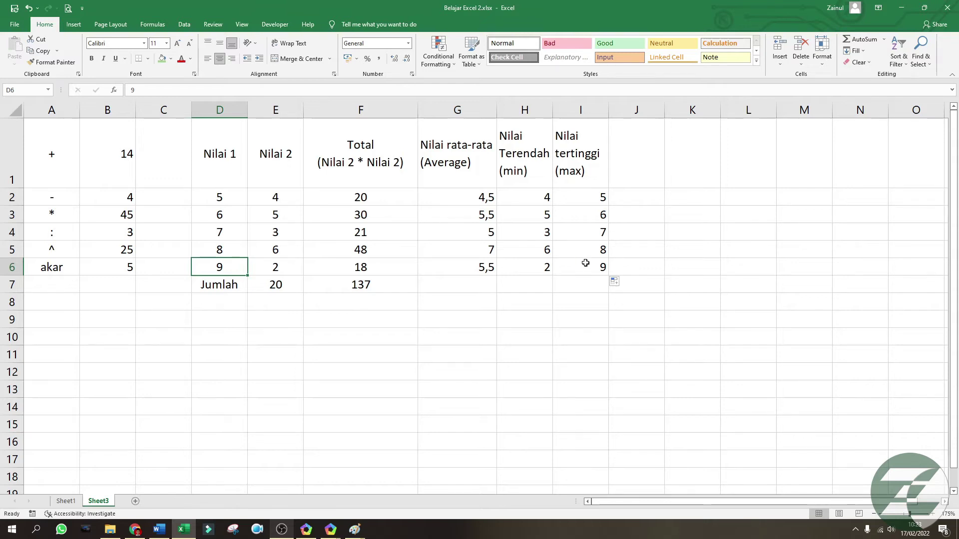
{"action": "left_click", "coordinate": [587, 171]}
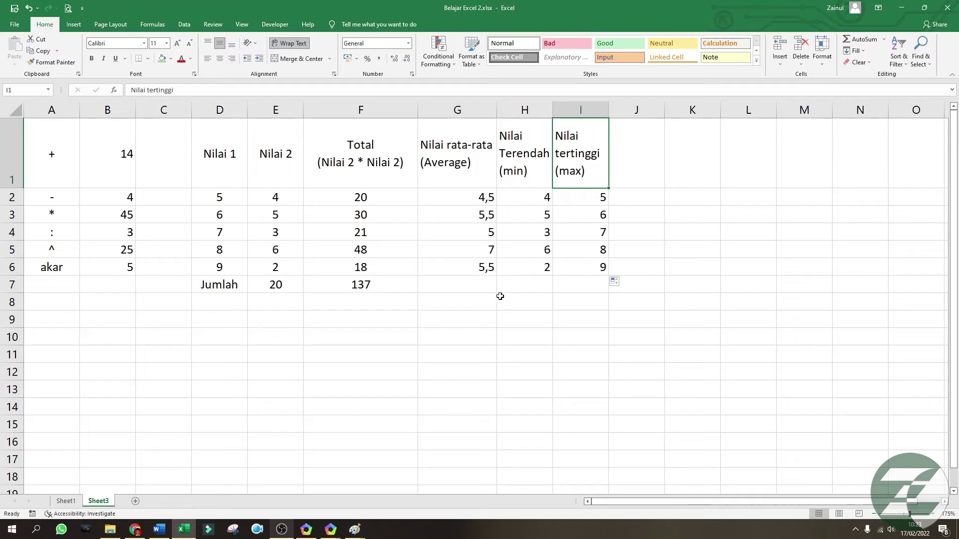
- Center the contents of columns G through I horizontally
{"action": "left_click", "coordinate": [478, 335]}
{"action": "left_click", "coordinate": [450, 267]}
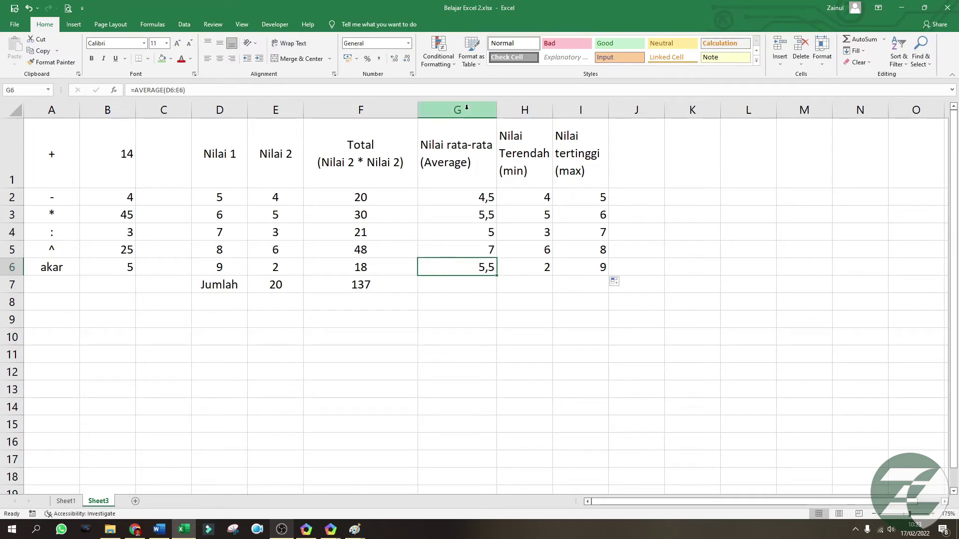
{"action": "left_click_drag", "start_coordinate": [466, 108], "coordinate": [582, 110]}
{"action": "left_click", "coordinate": [220, 59]}
{"action": "left_click", "coordinate": [360, 267]}
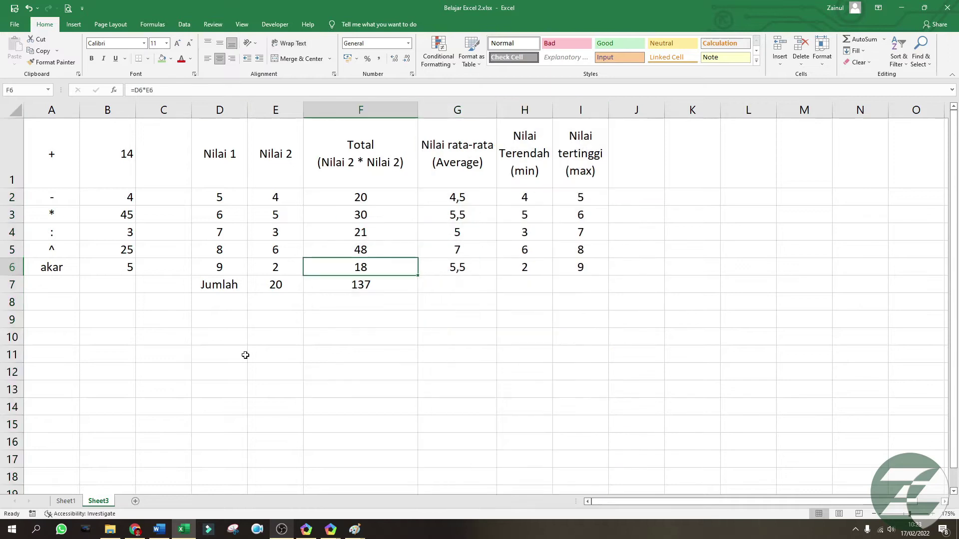
{"action": "left_click", "coordinate": [133, 442]}
{"action": "left_click", "coordinate": [84, 354]}
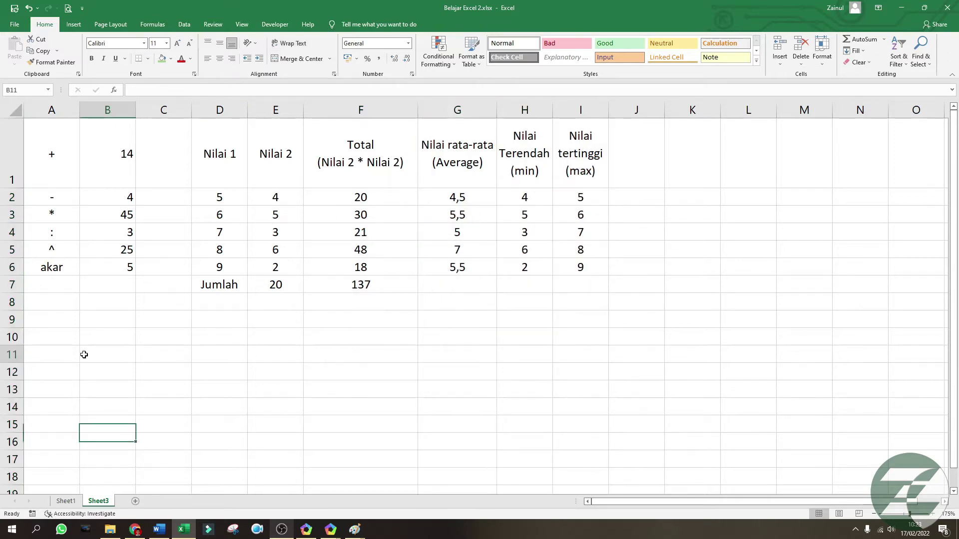
{"action": "left_click", "coordinate": [45, 323]}
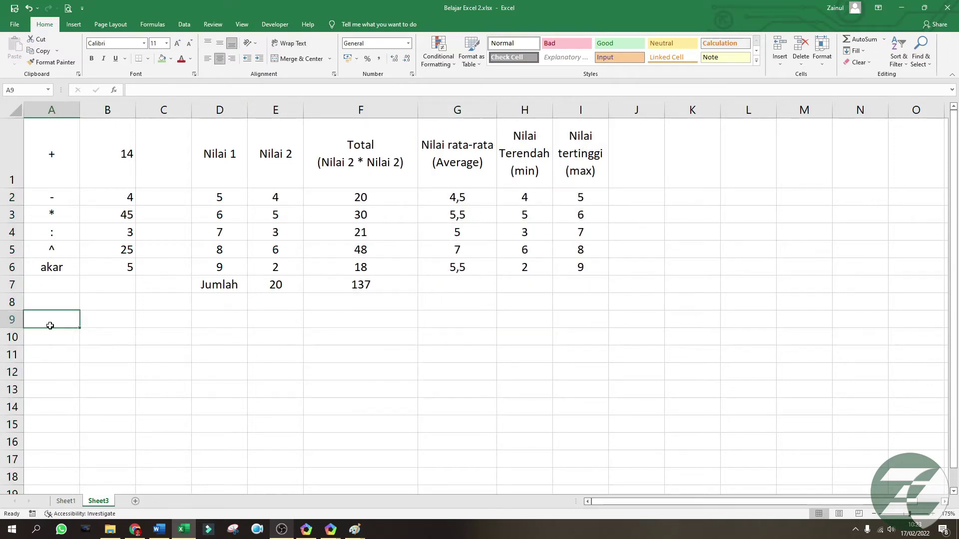
- Add a new worksheet after Sheet3 and narrow columns A through O to a small equal width
{"action": "left_click", "coordinate": [135, 501]}
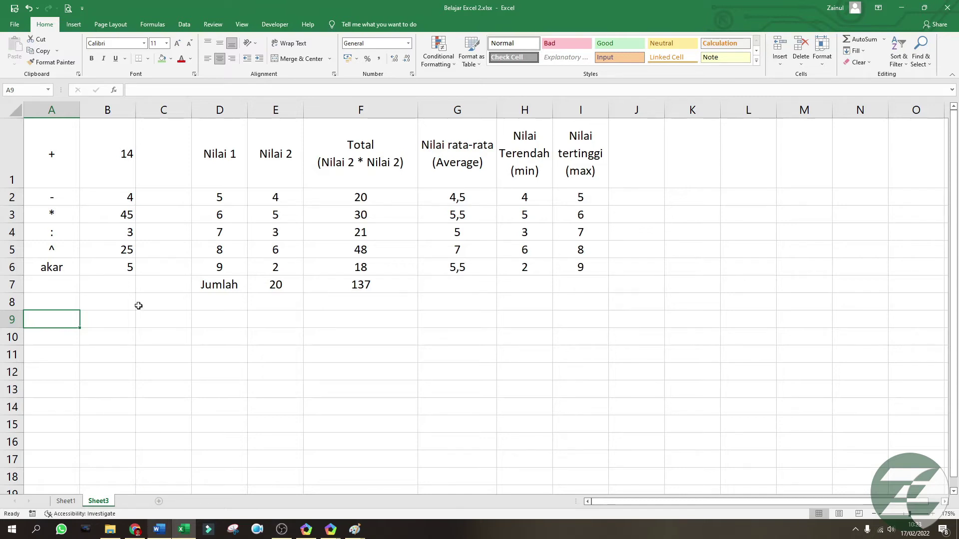
{"action": "left_click", "coordinate": [122, 267]}
{"action": "scroll", "coordinate": [122, 262], "scroll_direction": "up", "scroll_amount": 3}
{"action": "scroll", "coordinate": [121, 260], "scroll_direction": "up", "scroll_amount": 1}
{"action": "left_click_drag", "start_coordinate": [43, 108], "coordinate": [756, 109]}
{"action": "left_click", "coordinate": [302, 300]}
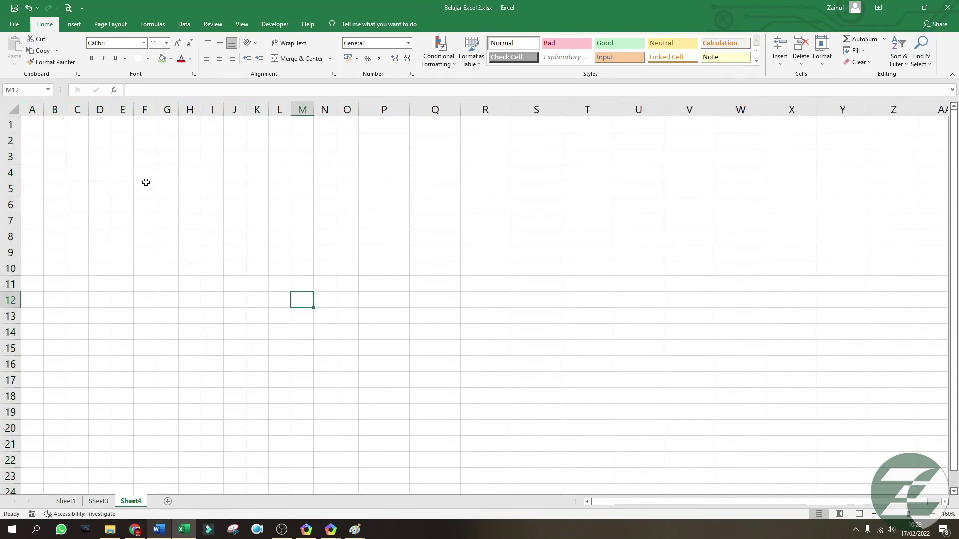
- Enter the formula =RANDBETWEEN(7;20) in A1, with a semicolon separating the two limits
{"action": "left_click", "coordinate": [35, 124]}
{"action": "type", "text": "="}
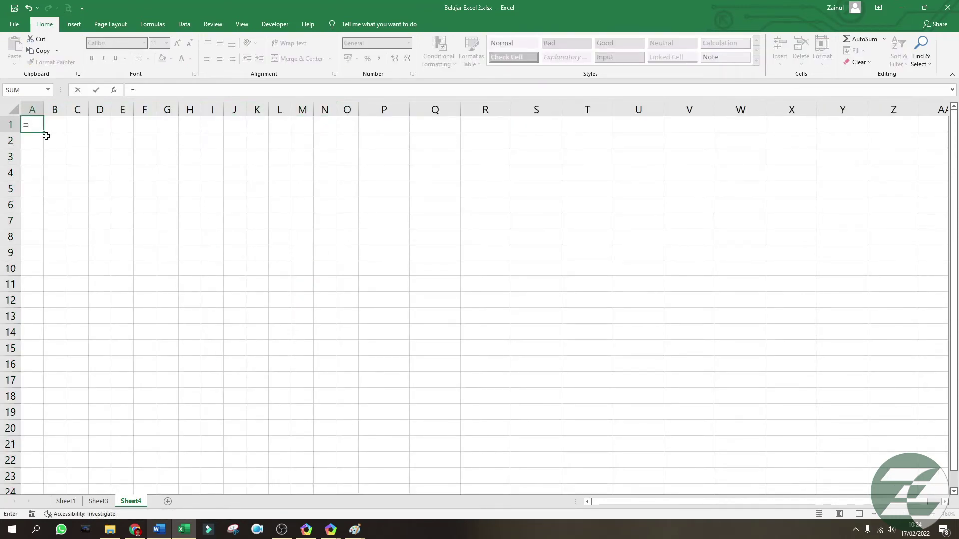
{"action": "type", "text": "randbetween"}
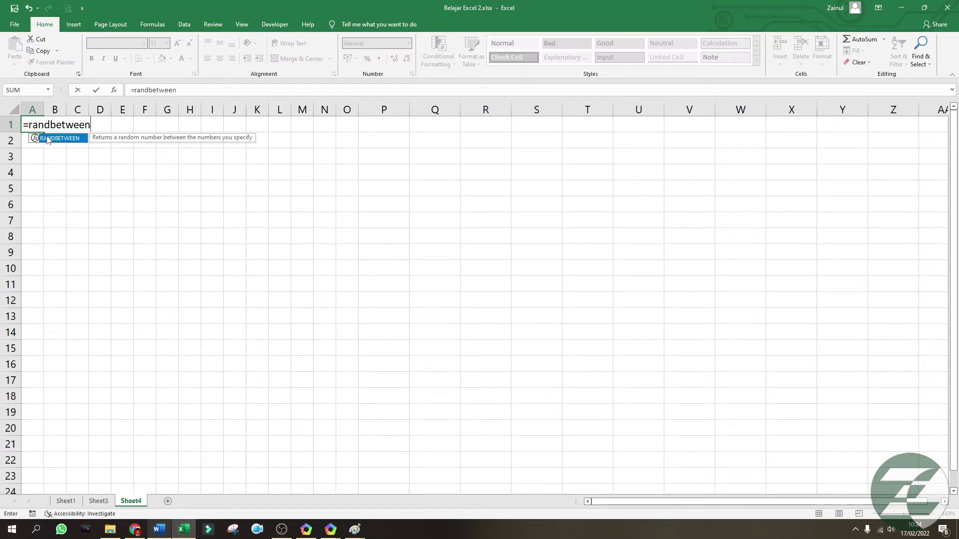
{"action": "type", "text": "("}
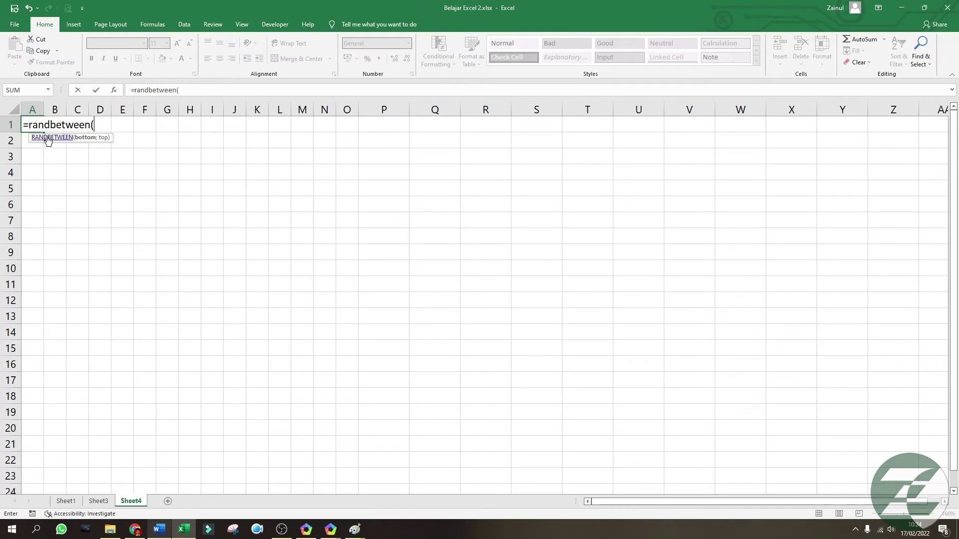
{"action": "type", "text": "7,20)"}
{"action": "key", "text": "Return"}
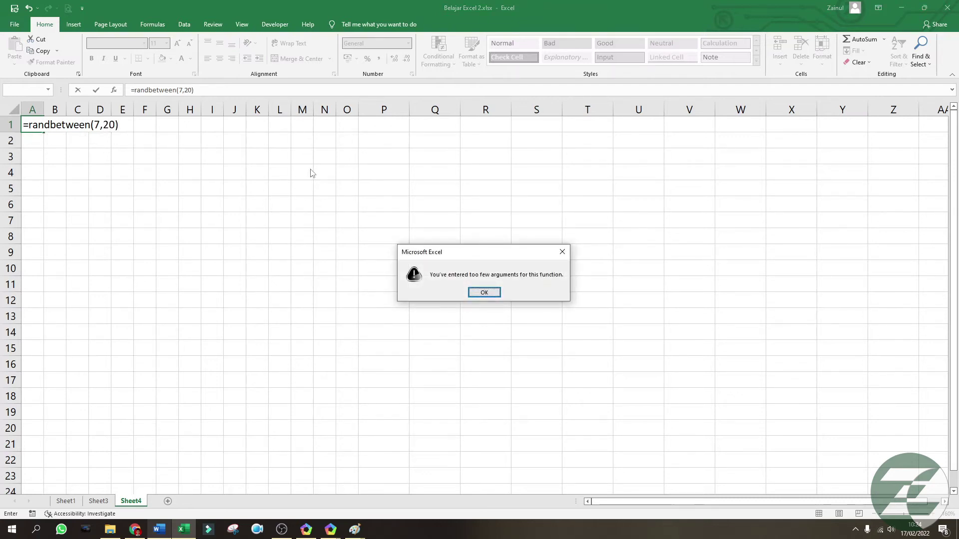
{"action": "key", "text": "Return"}
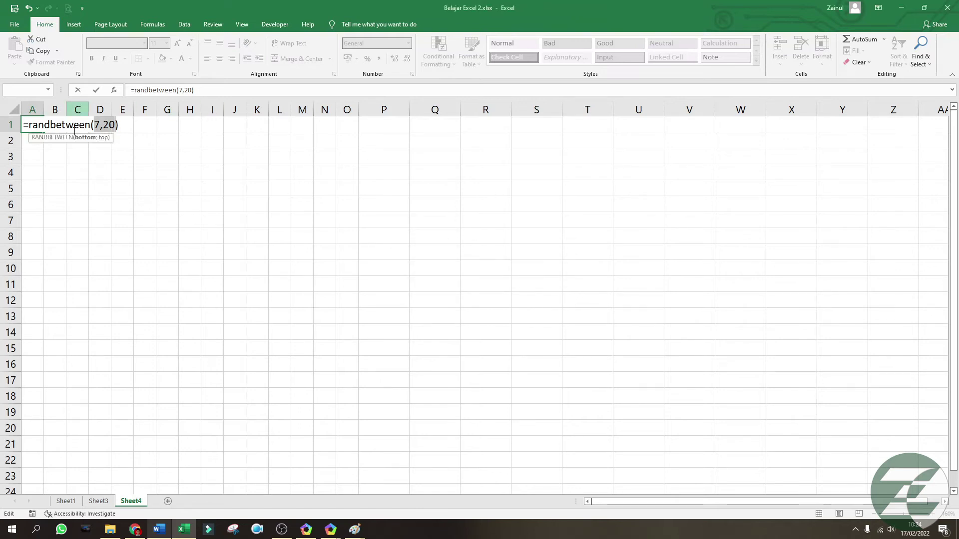
{"action": "left_click", "coordinate": [103, 124]}
{"action": "key", "text": "BackSpace"}
{"action": "type", "text": ";"}
{"action": "key", "text": "Return"}
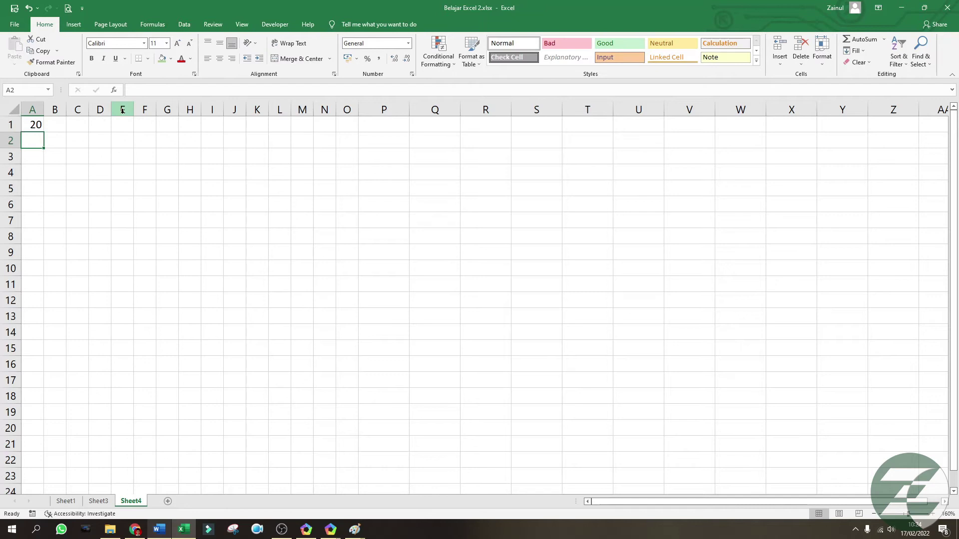
- Fill the RANDBETWEEN formula from A1 across row 1 to O1
{"action": "left_click", "coordinate": [38, 128]}
{"action": "left_click_drag", "start_coordinate": [43, 132], "coordinate": [345, 160]}
{"action": "left_click", "coordinate": [344, 157]}
{"action": "left_click", "coordinate": [347, 128]}
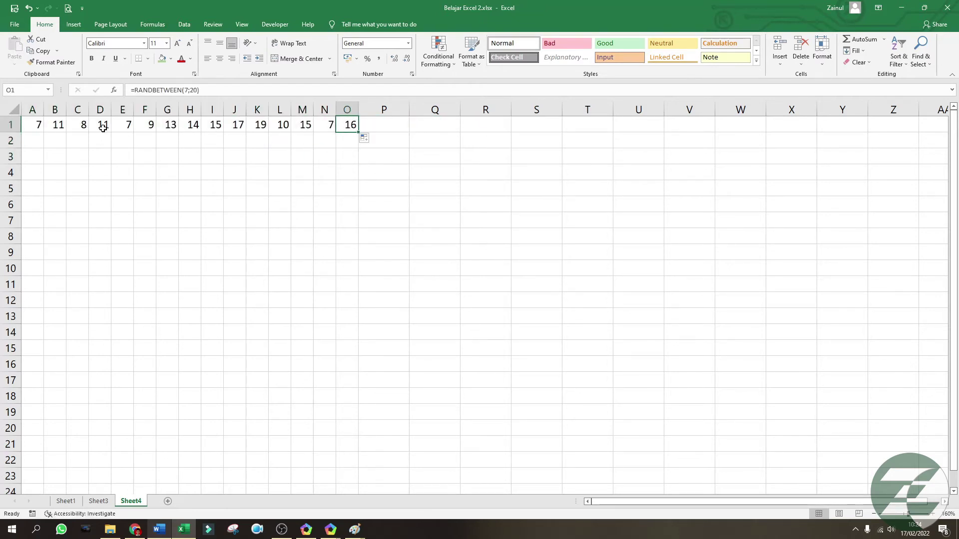
{"action": "left_click", "coordinate": [41, 124]}
{"action": "left_click", "coordinate": [73, 167]}
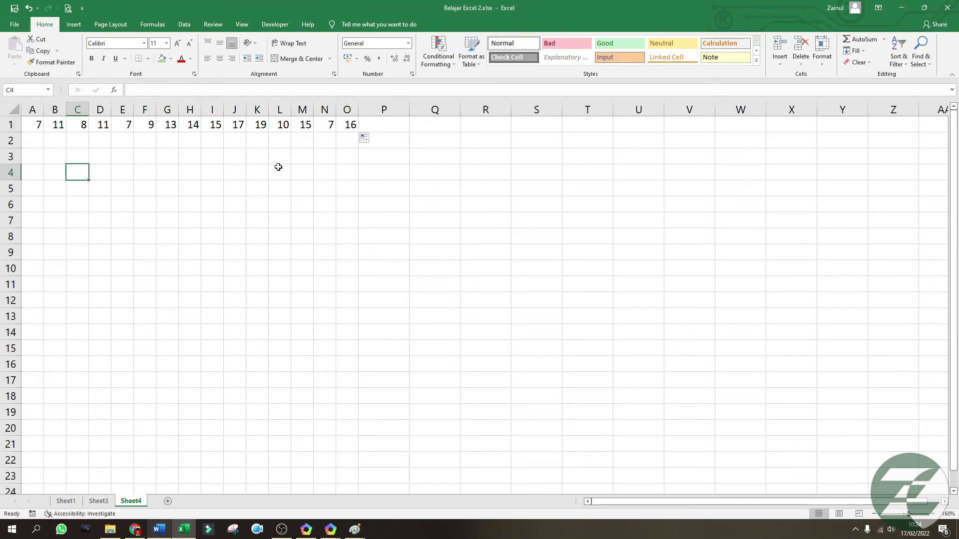
- Copy A1:O1 and paste it back over the same cells as values only to fix the random numbers
{"action": "left_click", "coordinate": [36, 124]}
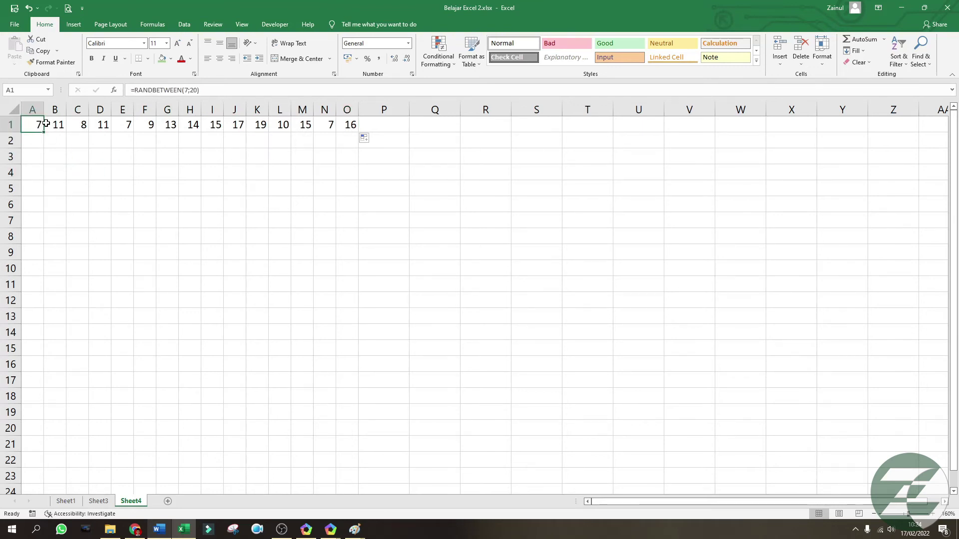
{"action": "left_click_drag", "start_coordinate": [39, 124], "coordinate": [341, 125]}
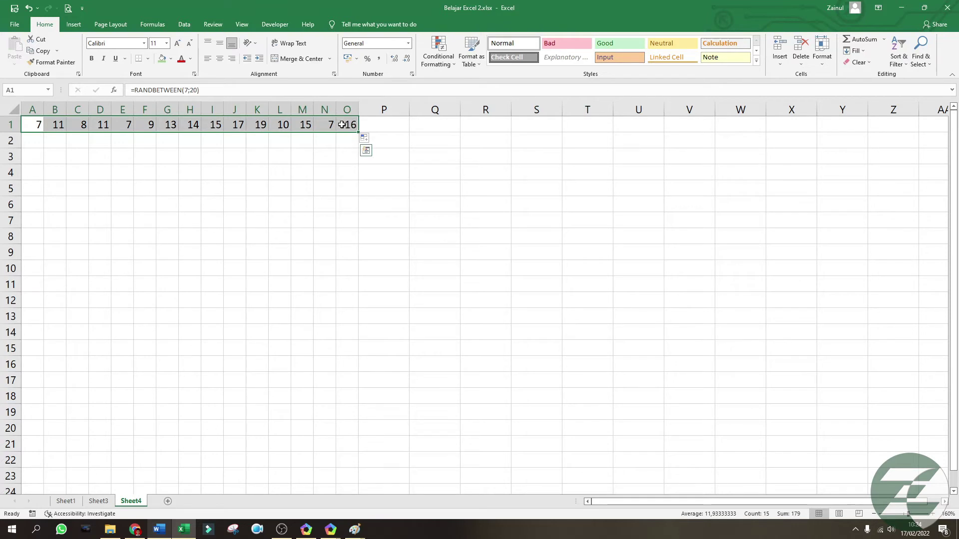
{"action": "key", "text": "ctrl+c"}
{"action": "right_click", "coordinate": [32, 125]}
{"action": "left_click", "coordinate": [65, 173]}
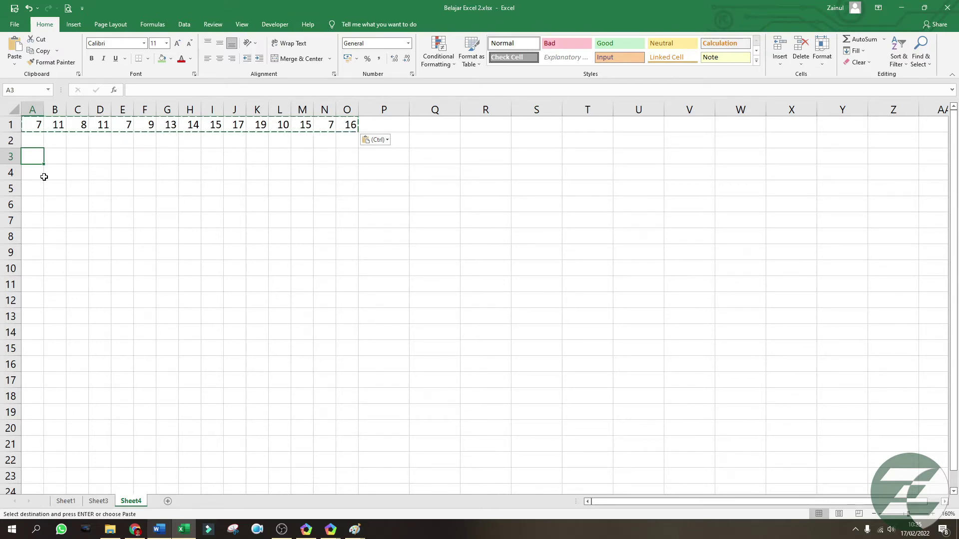
- Enter the labels Randbetween in A2 and small in A3
{"action": "type", "text": "s"}
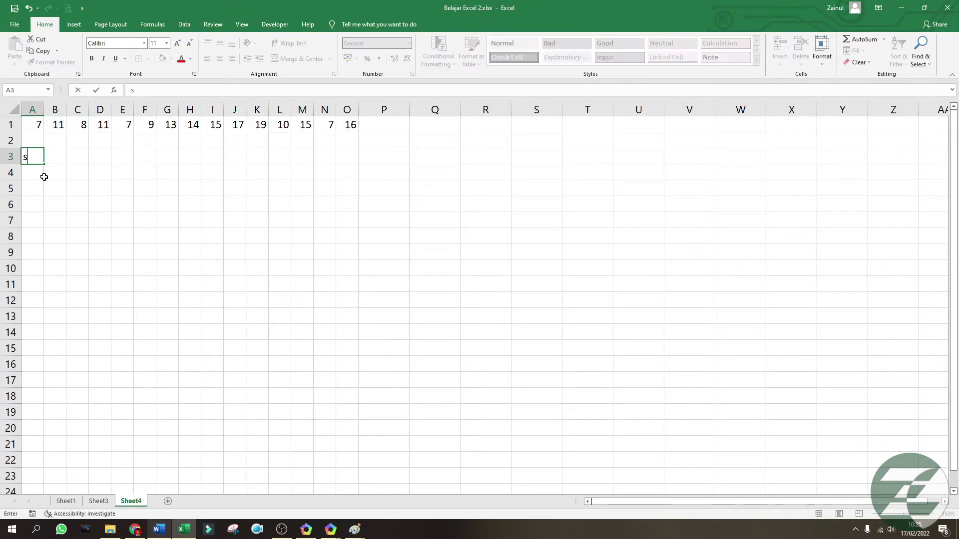
{"action": "type", "text": "mall"}
{"action": "key", "text": "Up"}
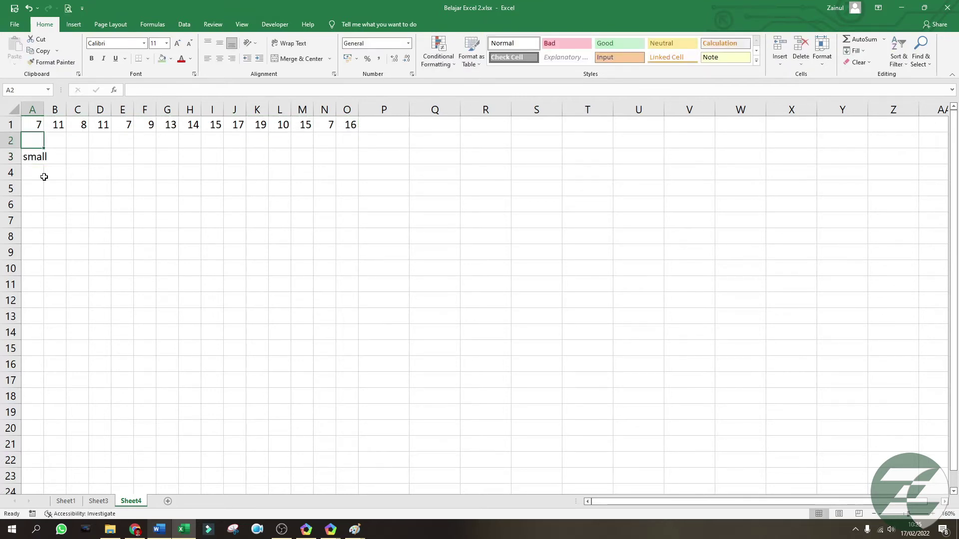
{"action": "type", "text": "Randbetween"}
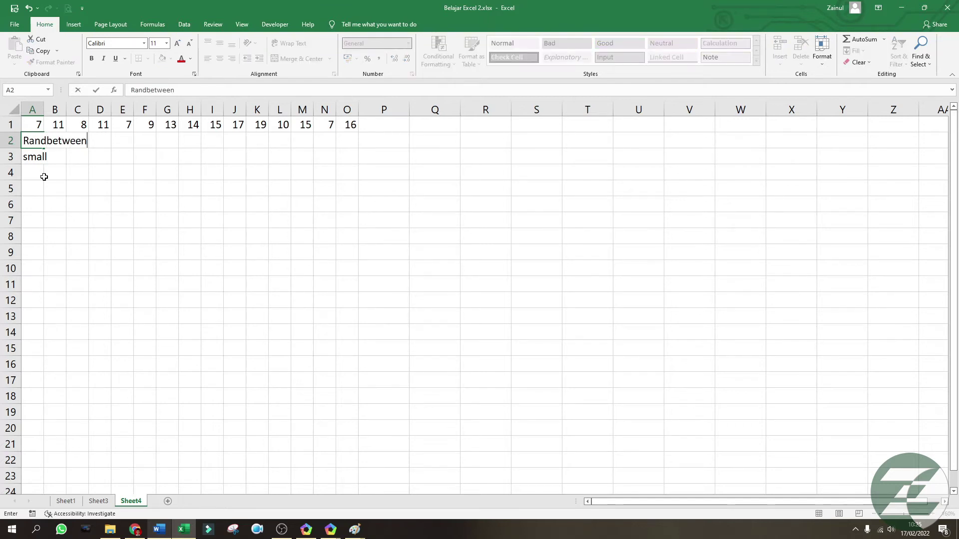
- Describe the Randbetween label in F2 with the text ": membuat data acak"
{"action": "key", "text": "Right"}
{"action": "key", "text": "Right"}
{"action": "key", "text": "Right"}
{"action": "key", "text": "Right"}
{"action": "key", "text": "Right"}
{"action": "type", "text": ": "}
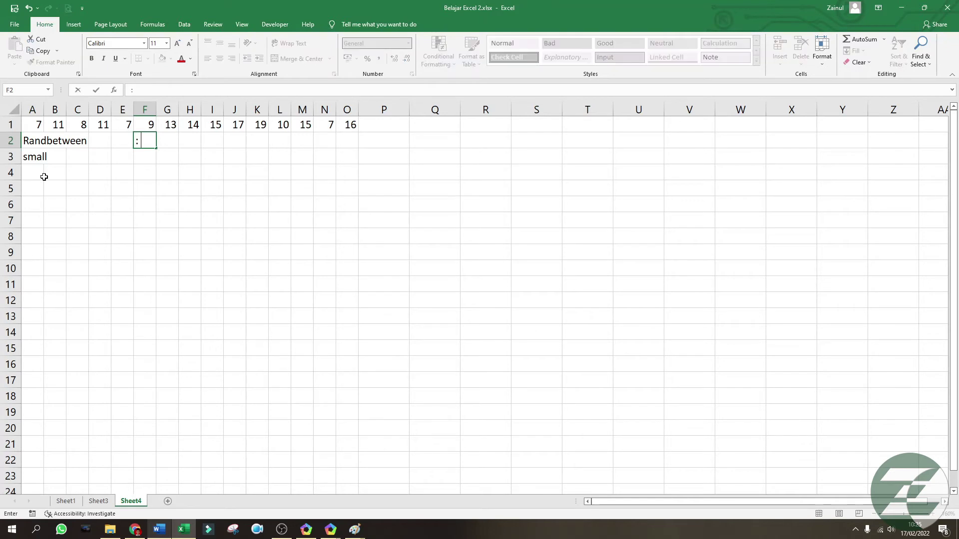
{"action": "type", "text": "membuat data acak"}
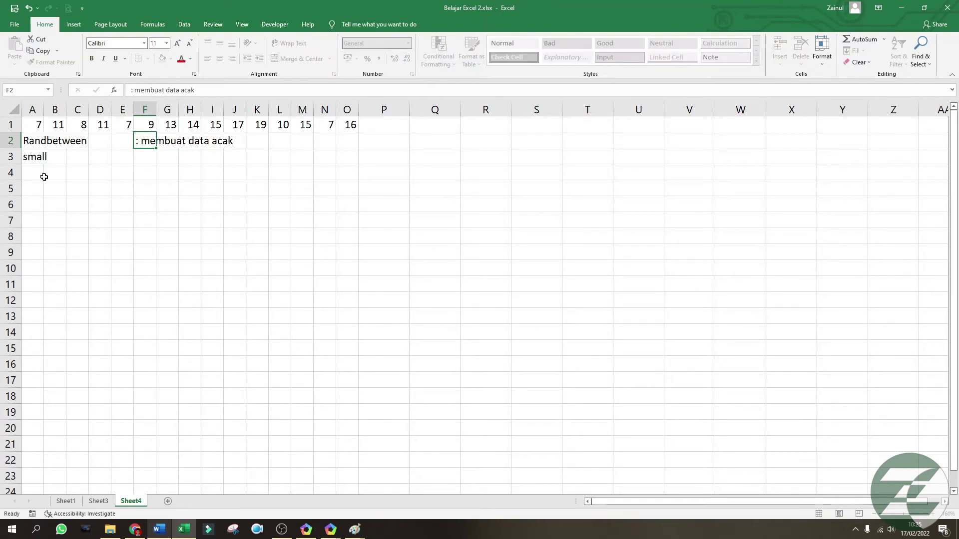
- Describe the small label in F3 with the text ": mengurutkan data dari yang terendah"
{"action": "key", "text": "Return"}
{"action": "key", "text": "Right"}
{"action": "key", "text": "Right"}
{"action": "key", "text": "Right"}
{"action": "key", "text": "Right"}
{"action": "key", "text": "Right"}
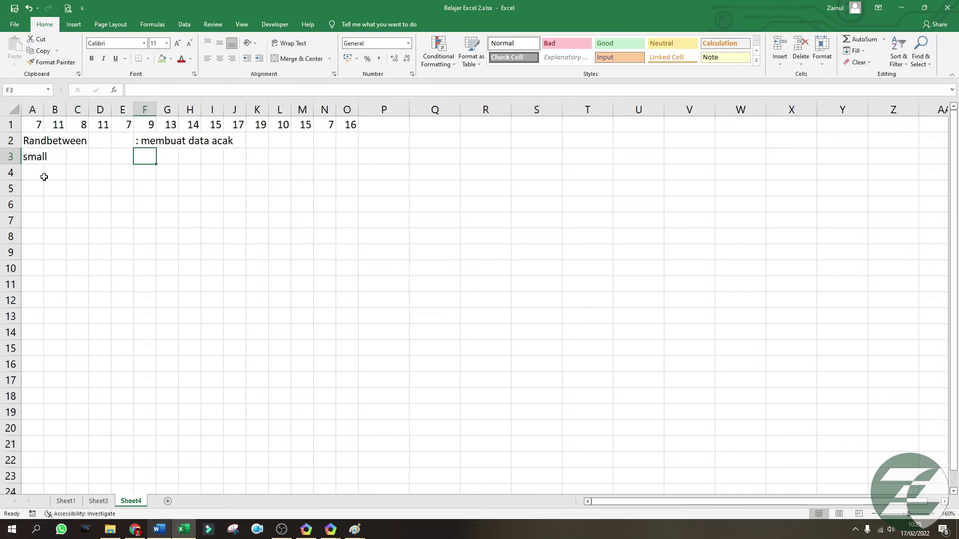
{"action": "type", "text": ": mengurutk"}
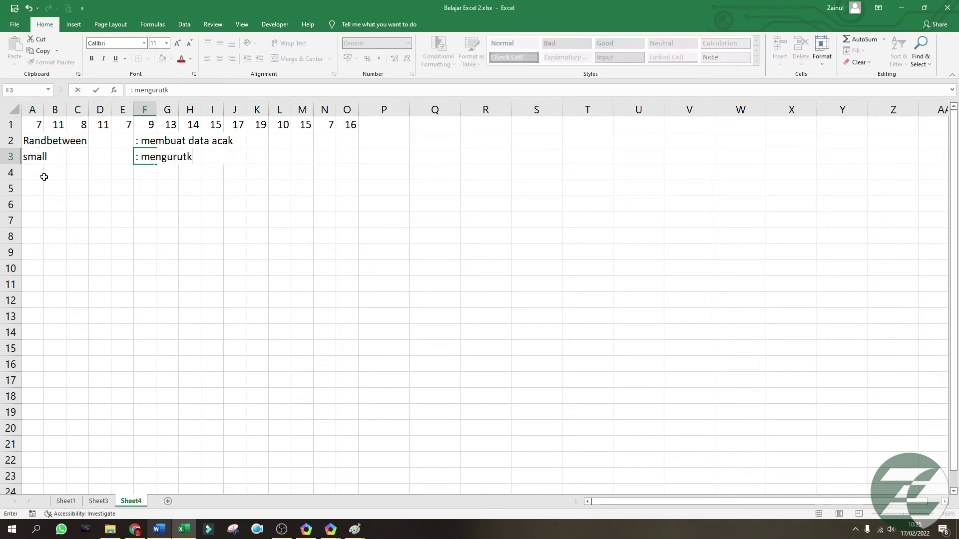
{"action": "type", "text": "an data dari yang terenda"}
{"action": "key", "text": "Return"}
- Enter the label large in A4, below the small label
{"action": "key", "text": "Left"}
{"action": "key", "text": "Left"}
{"action": "key", "text": "Left"}
{"action": "key", "text": "Left"}
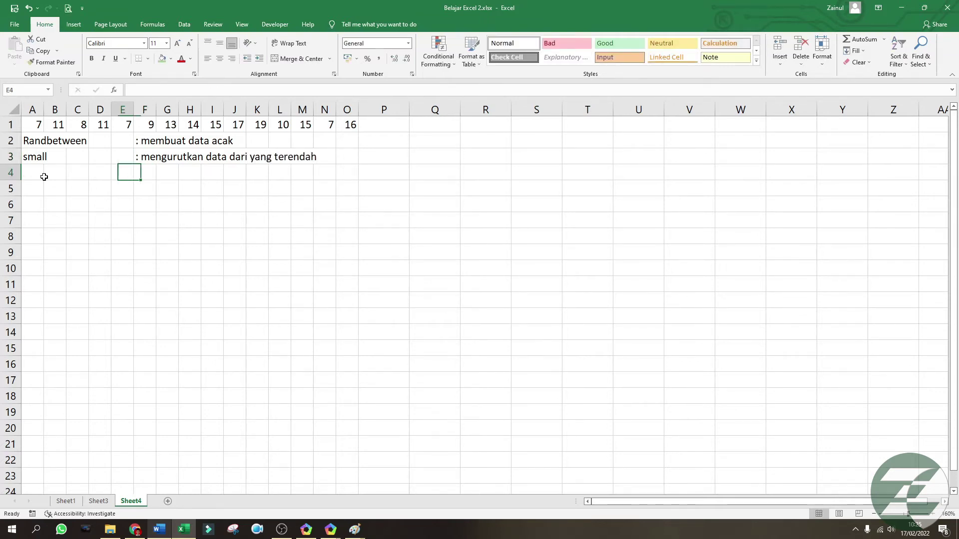
{"action": "key", "text": "Left"}
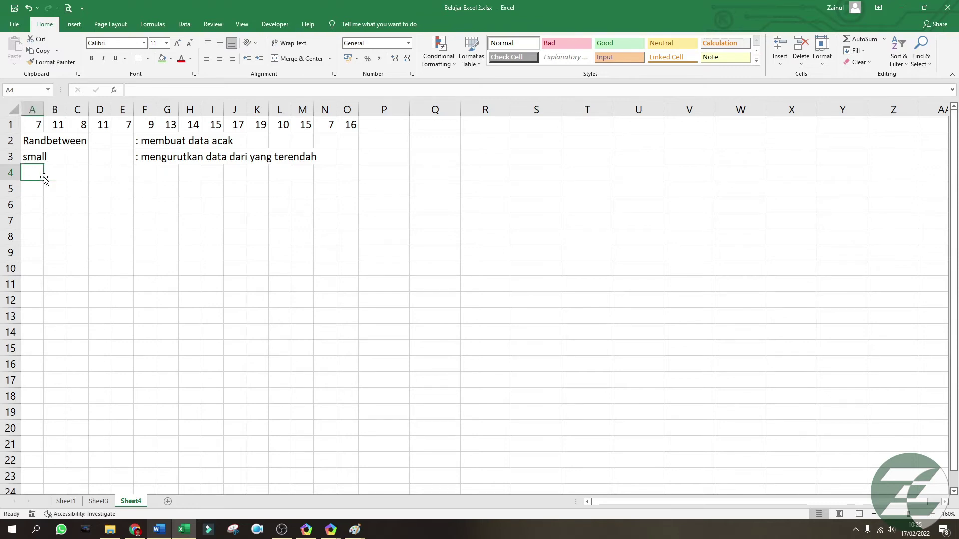
{"action": "type", "text": "large"}
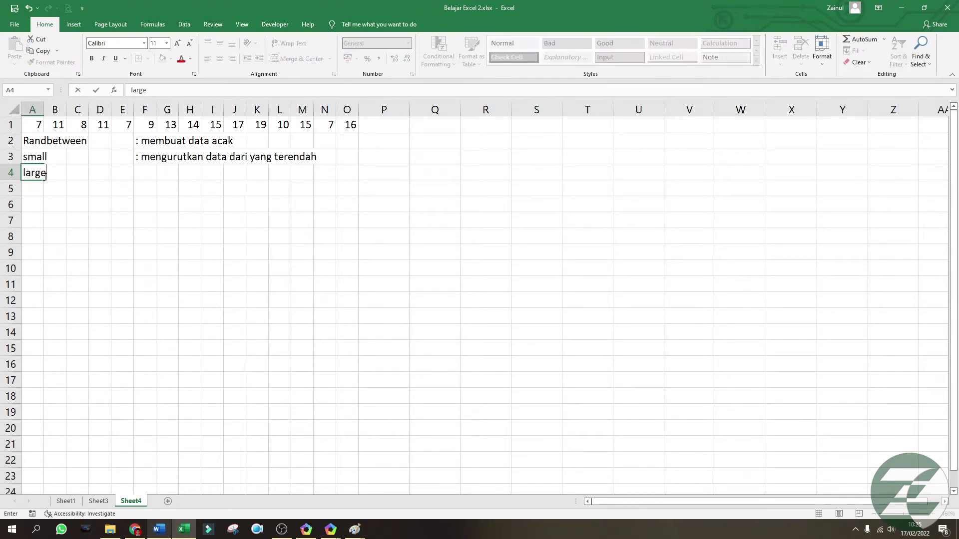
- Describe the large label in F4 with the text ": mengurutkan data dari yang tertinggi"
{"action": "key", "text": "Right"}
{"action": "key", "text": "Right"}
{"action": "key", "text": "Right"}
{"action": "key", "text": "Right"}
{"action": "key", "text": "Right"}
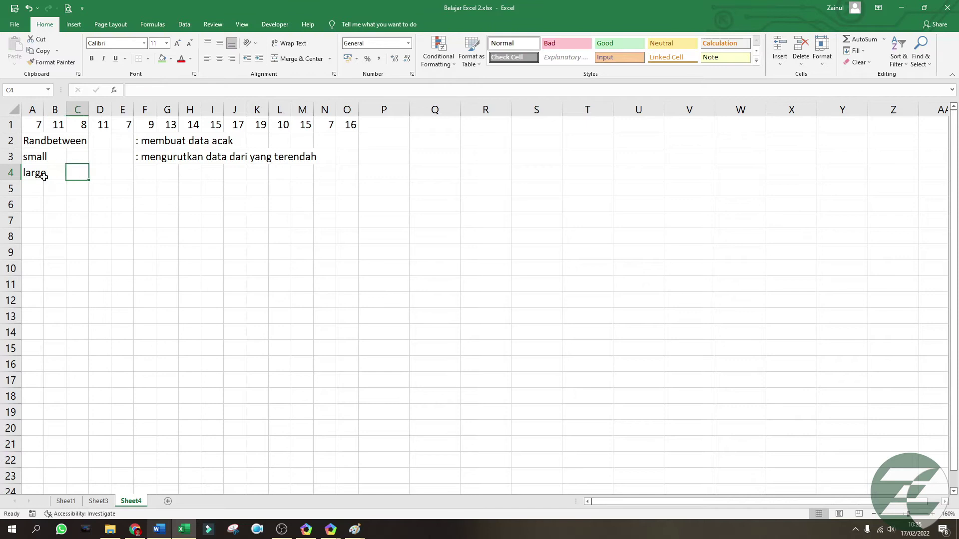
{"action": "type", "text": ": m"}
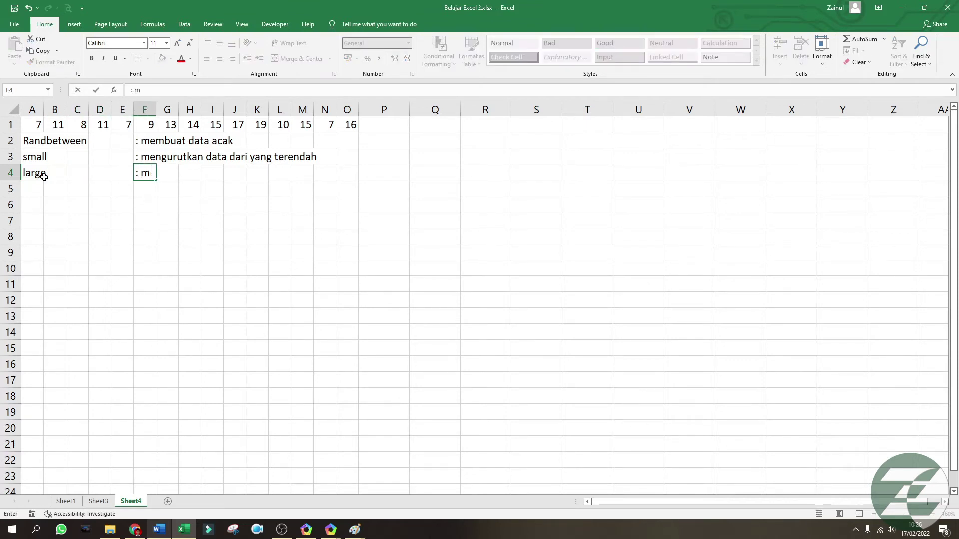
{"action": "type", "text": "engurutkan da"}
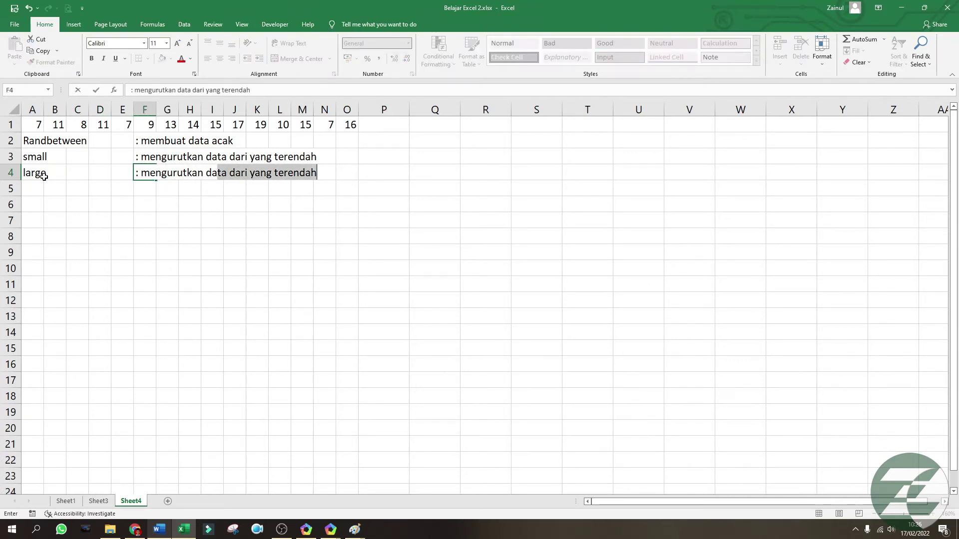
{"action": "type", "text": "ta dari yang tertinggii"}
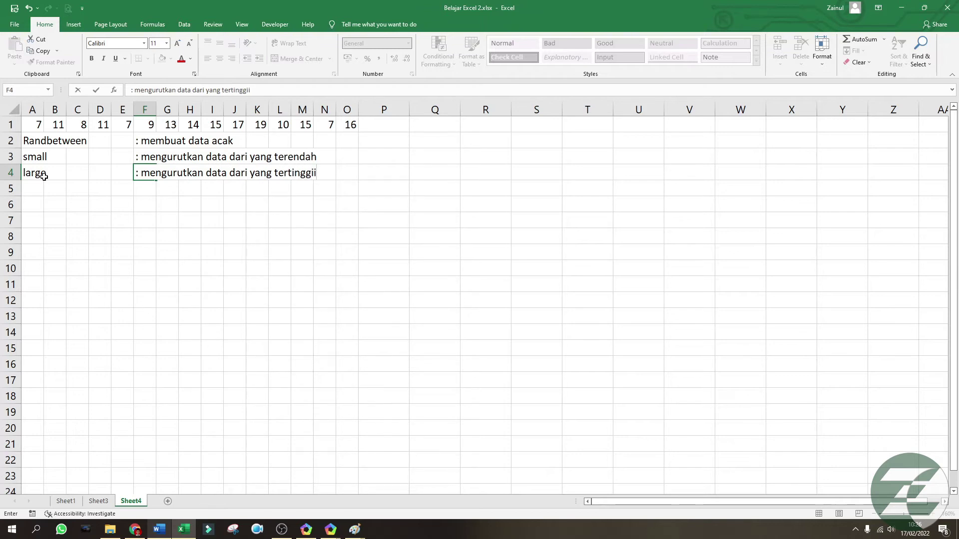
{"action": "left_click", "coordinate": [45, 185]}
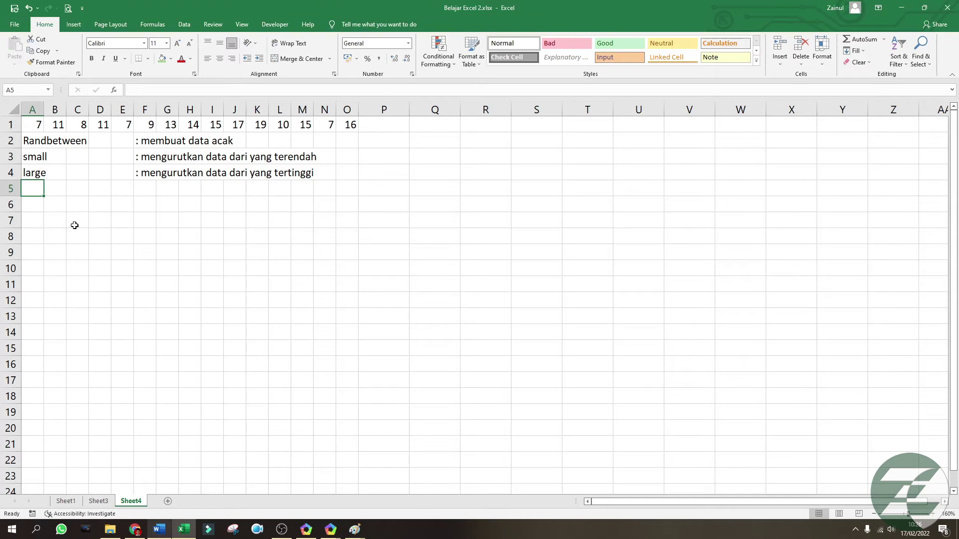
- Fill the random numbers in A1:O1 with the standard yellow background color
{"action": "left_click_drag", "start_coordinate": [75, 233], "coordinate": [75, 220]}
{"action": "left_click_drag", "start_coordinate": [39, 129], "coordinate": [350, 125]}
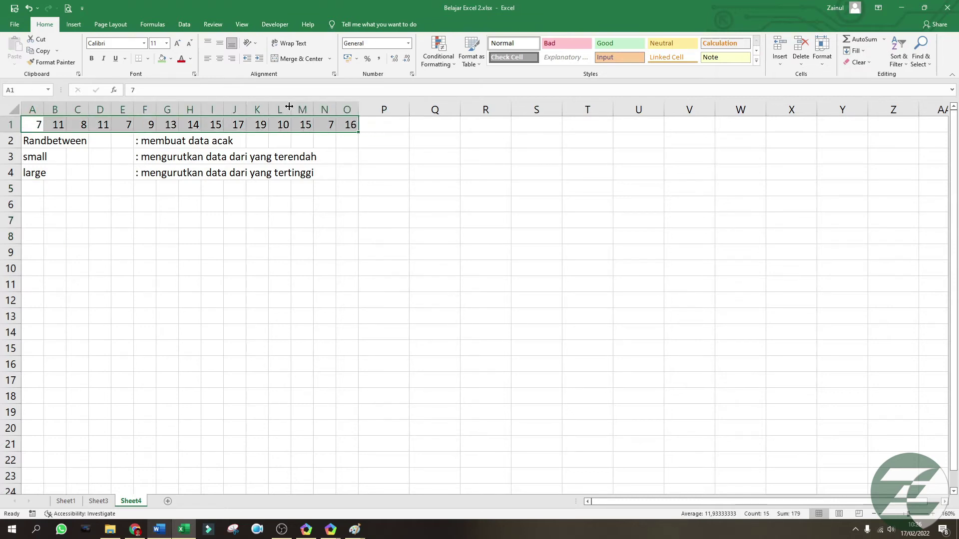
{"action": "left_click", "coordinate": [171, 58]}
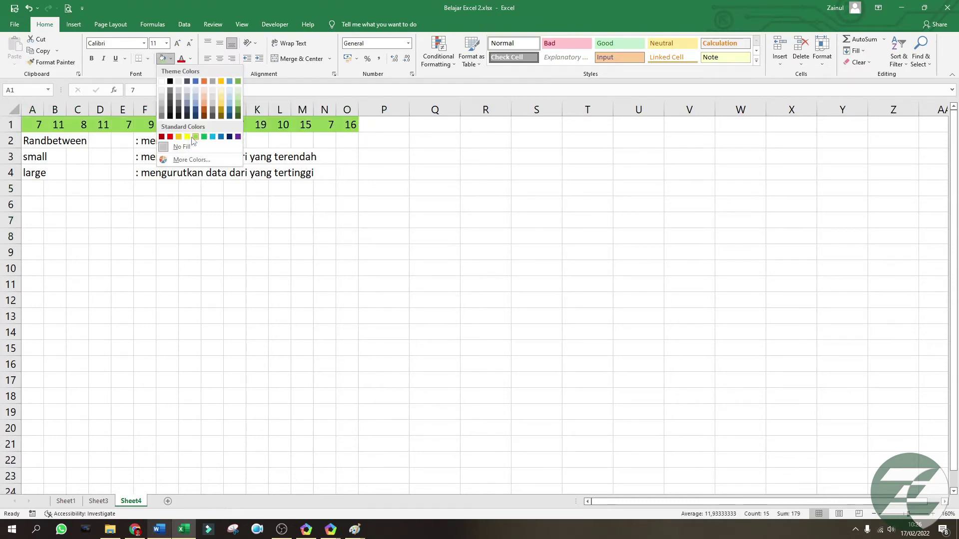
{"action": "left_click", "coordinate": [187, 139]}
{"action": "left_click", "coordinate": [190, 252]}
{"action": "left_click", "coordinate": [37, 206]}
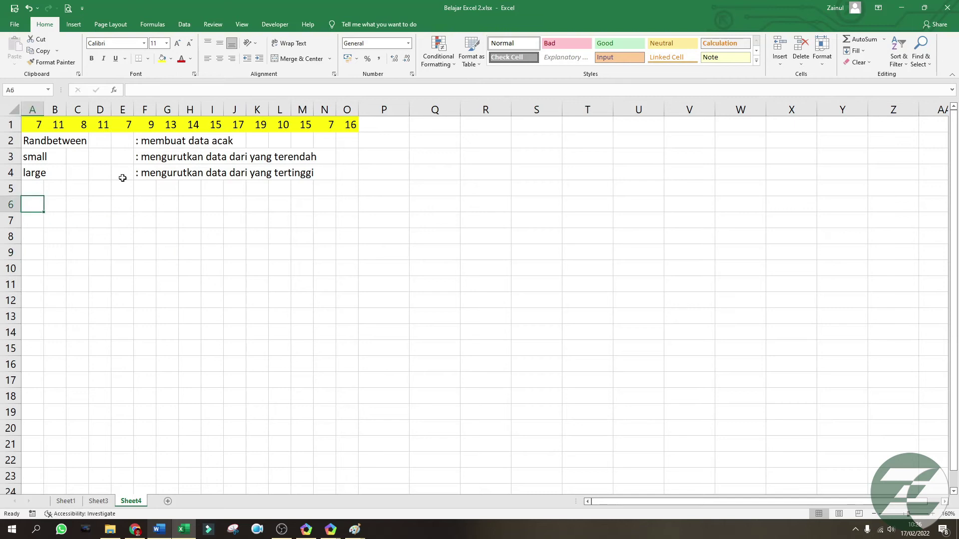
- Narrow columns P through Z and columns AA through AO to small, nearly equal widths
{"action": "left_click", "coordinate": [358, 157]}
{"action": "left_click_drag", "start_coordinate": [384, 110], "coordinate": [884, 115]}
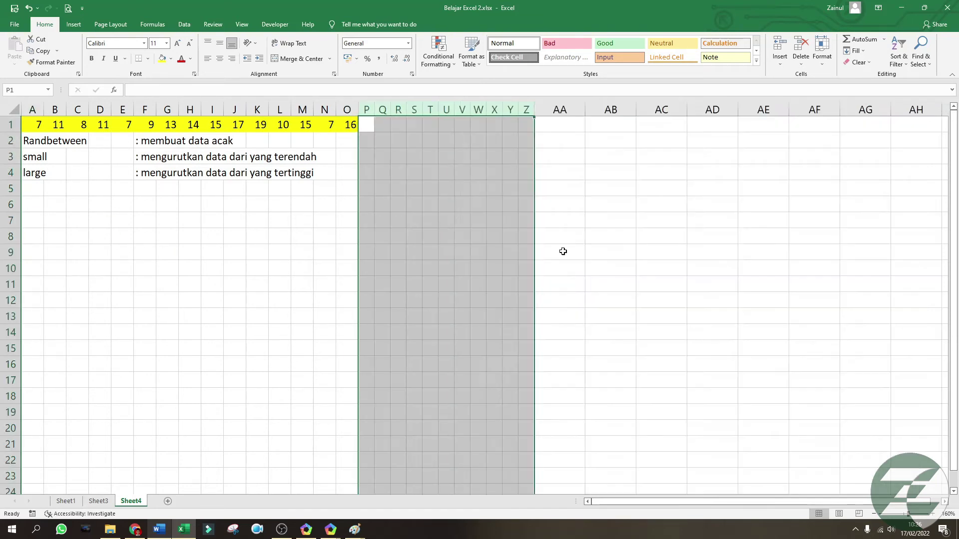
{"action": "left_click", "coordinate": [303, 204]}
{"action": "left_click", "coordinate": [373, 157]}
{"action": "left_click_drag", "start_coordinate": [534, 112], "coordinate": [810, 112]}
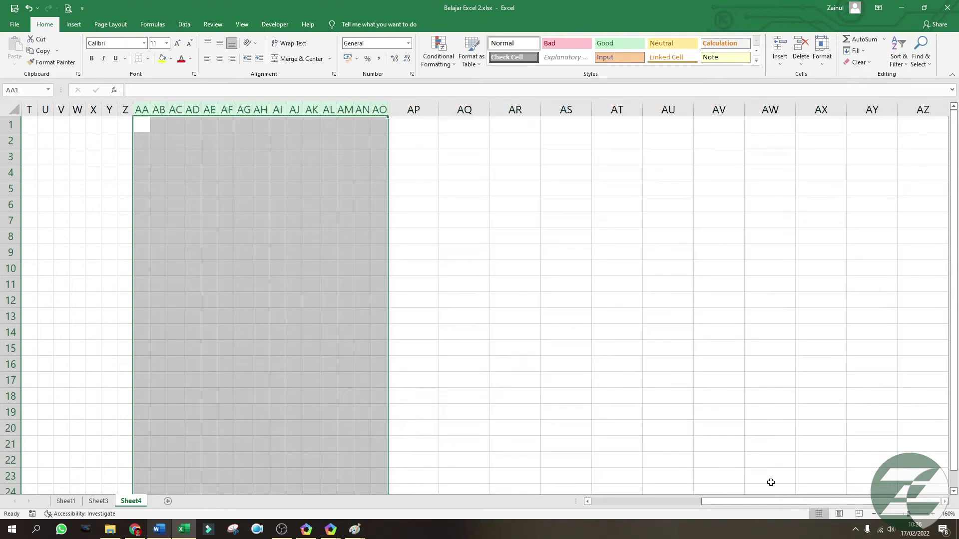
{"action": "left_click_drag", "start_coordinate": [764, 501], "coordinate": [603, 503]}
{"action": "left_click", "coordinate": [524, 283]}
{"action": "left_click", "coordinate": [366, 156]}
{"action": "type", "text": "="}
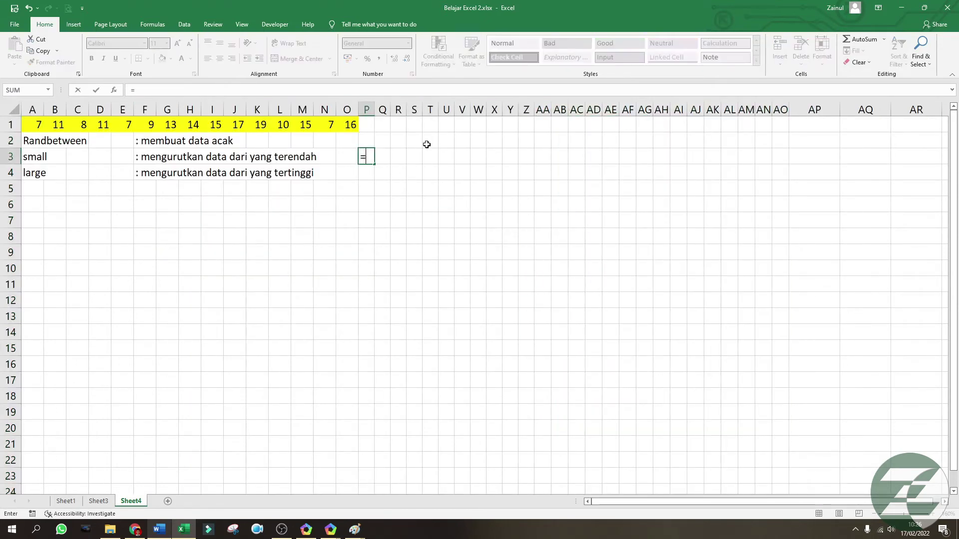
{"action": "key", "text": "Escape"}
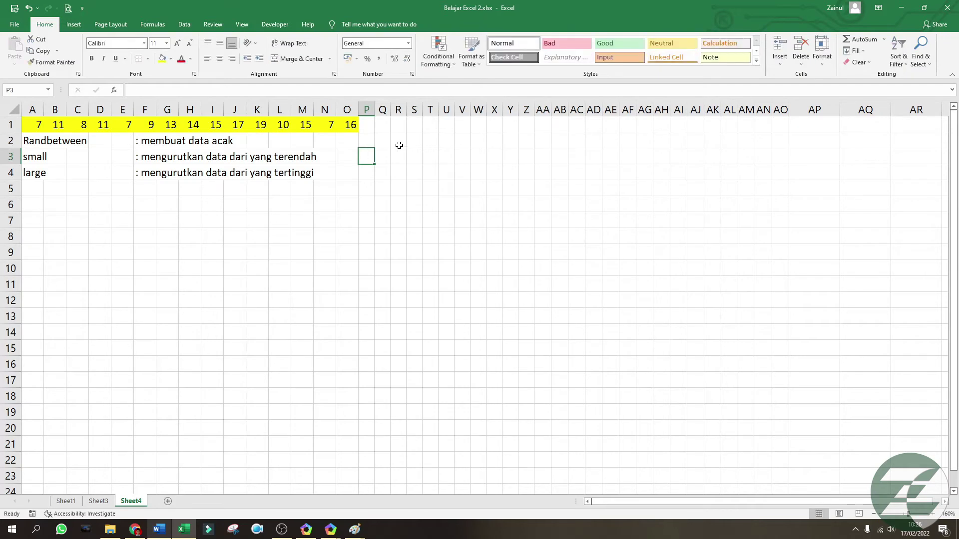
- Enter 1 in P2 and 2 in Q2, and extend the number series across row 2 to AN2
{"action": "left_click", "coordinate": [370, 139]}
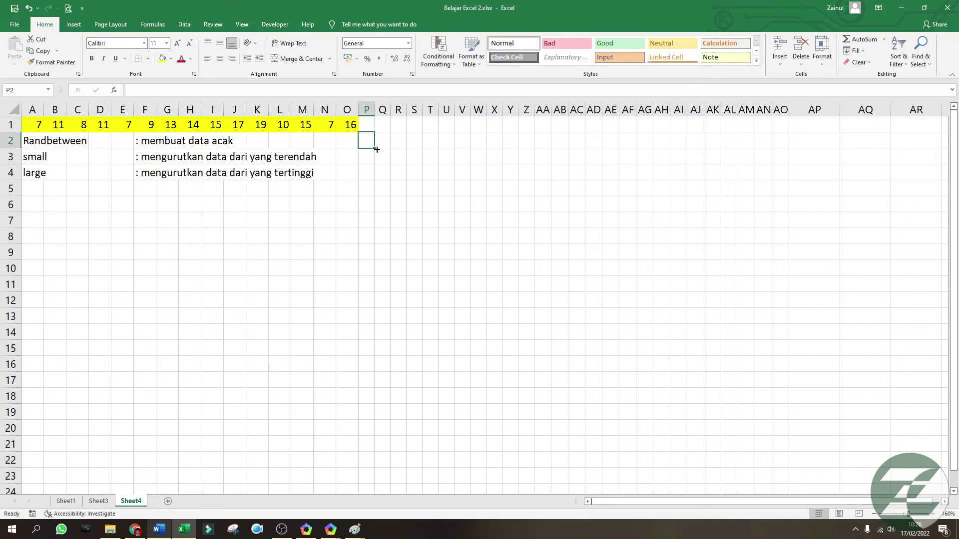
{"action": "type", "text": "1"}
{"action": "key", "text": "Tab"}
{"action": "type", "text": "2"}
{"action": "key", "text": "Return"}
{"action": "left_click_drag", "start_coordinate": [369, 141], "coordinate": [766, 154]}
- Clear the contents of columns AE through AO so the series in row 2 ends at 15
{"action": "left_click_drag", "start_coordinate": [345, 125], "coordinate": [33, 125]}
{"action": "left_click", "coordinate": [678, 140]}
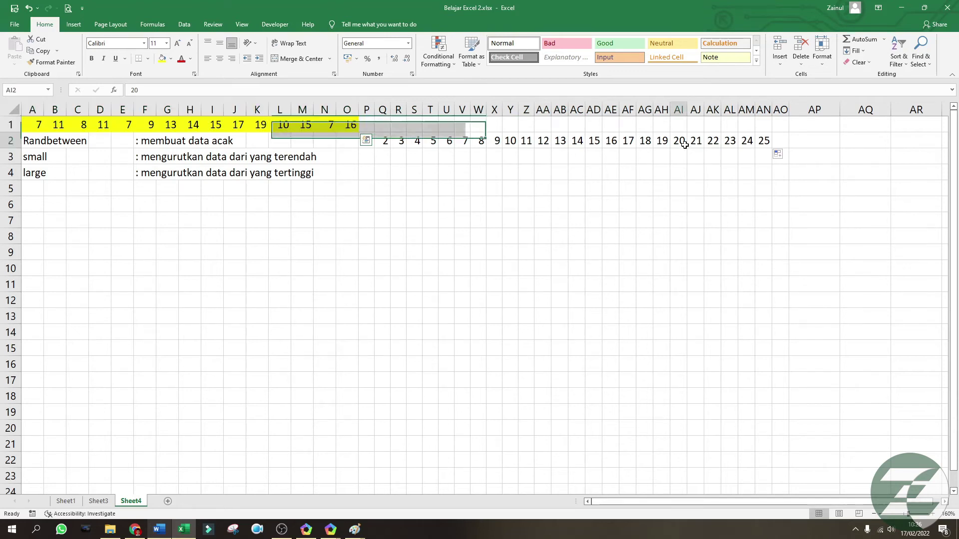
{"action": "left_click_drag", "start_coordinate": [610, 109], "coordinate": [780, 124]}
{"action": "key", "text": "Delete"}
{"action": "left_click", "coordinate": [611, 236]}
- Enter the formula =SMALL($A$1:$O$1;P2) in P3, with the data range as an absolute reference
{"action": "left_click", "coordinate": [370, 157]}
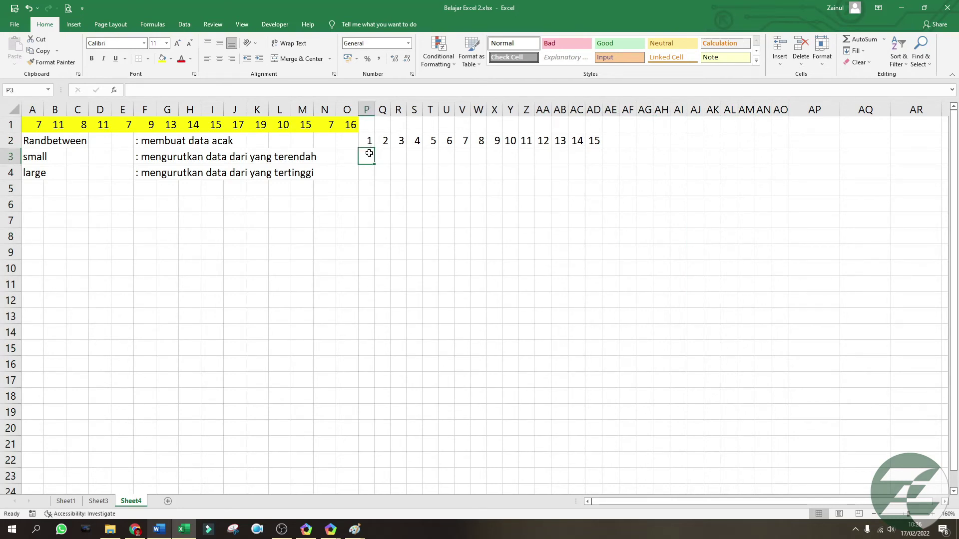
{"action": "type", "text": "=small"}
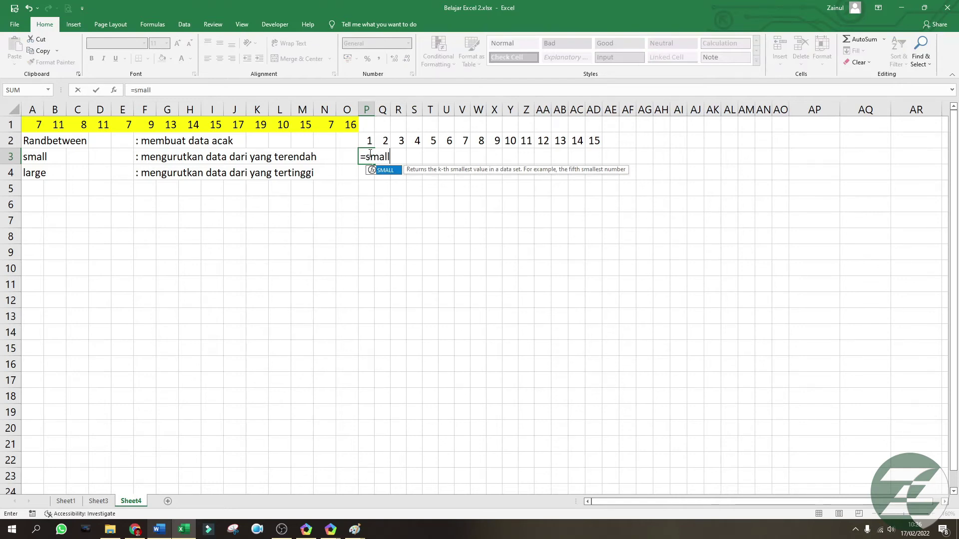
{"action": "type", "text": "("}
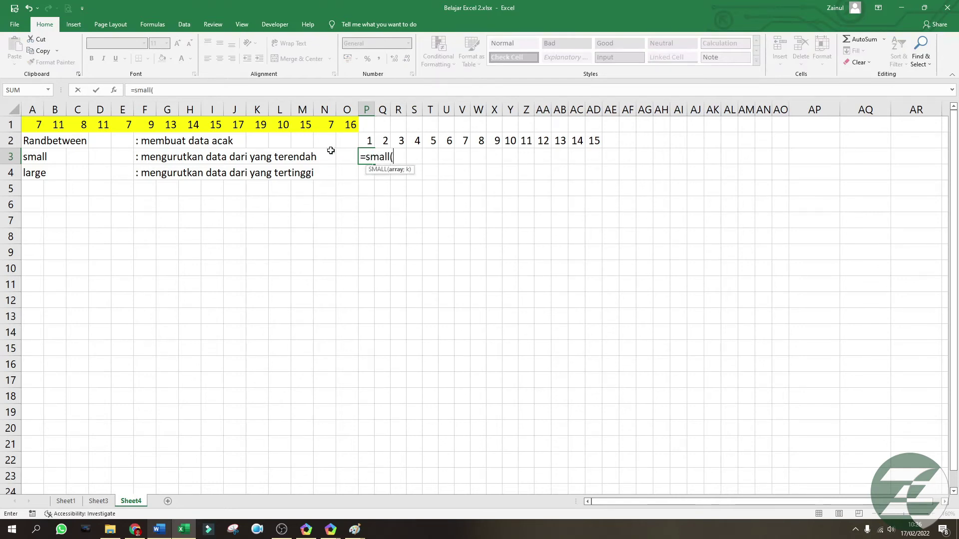
{"action": "left_click_drag", "start_coordinate": [37, 125], "coordinate": [347, 122]}
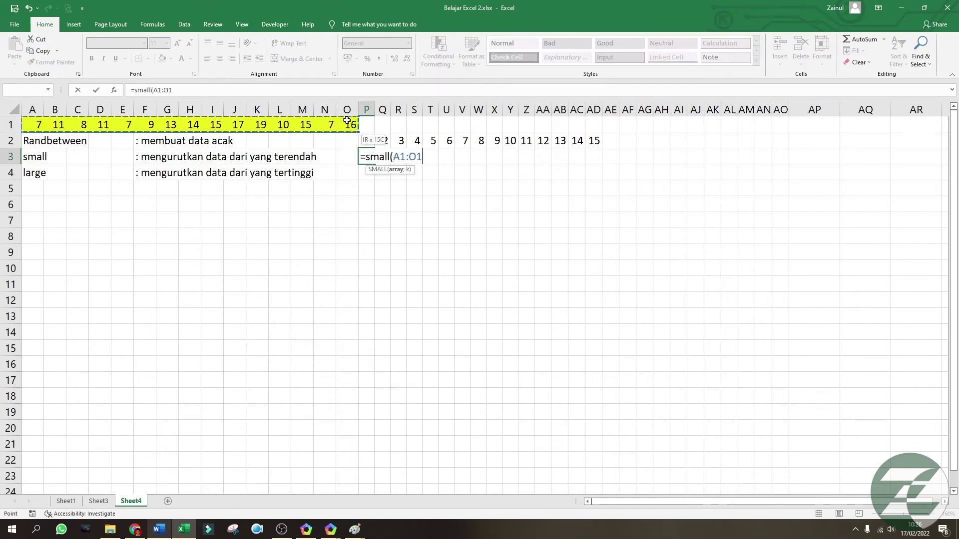
{"action": "key", "text": "F4"}
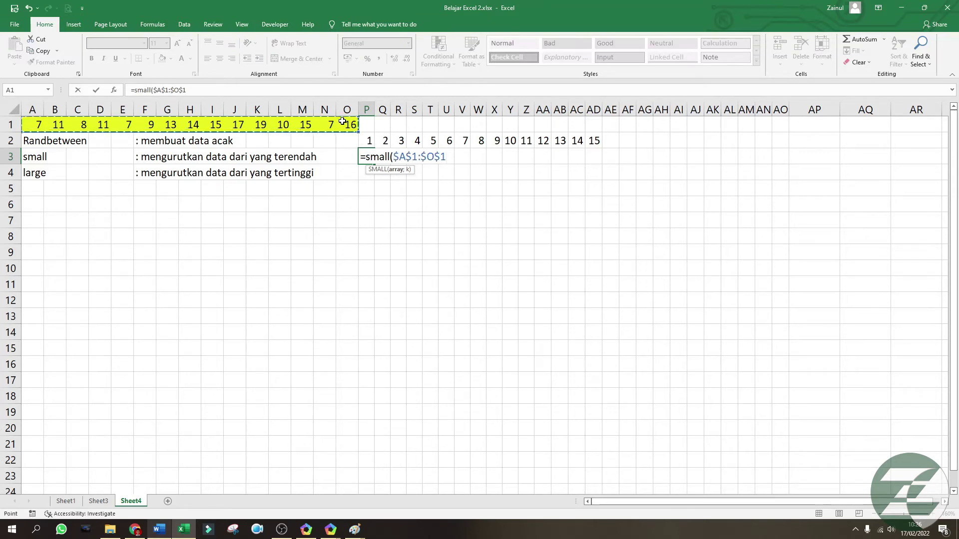
{"action": "type", "text": ";"}
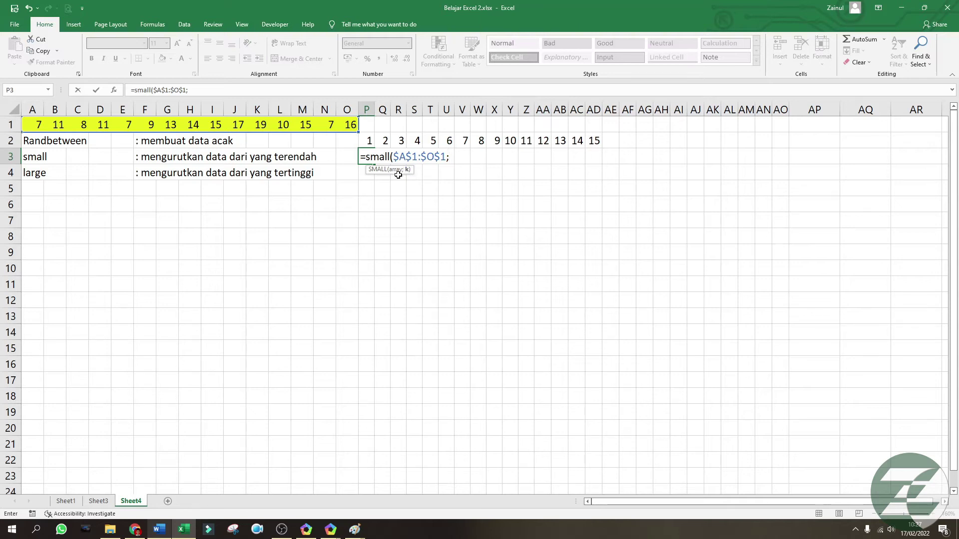
{"action": "left_click", "coordinate": [368, 141]}
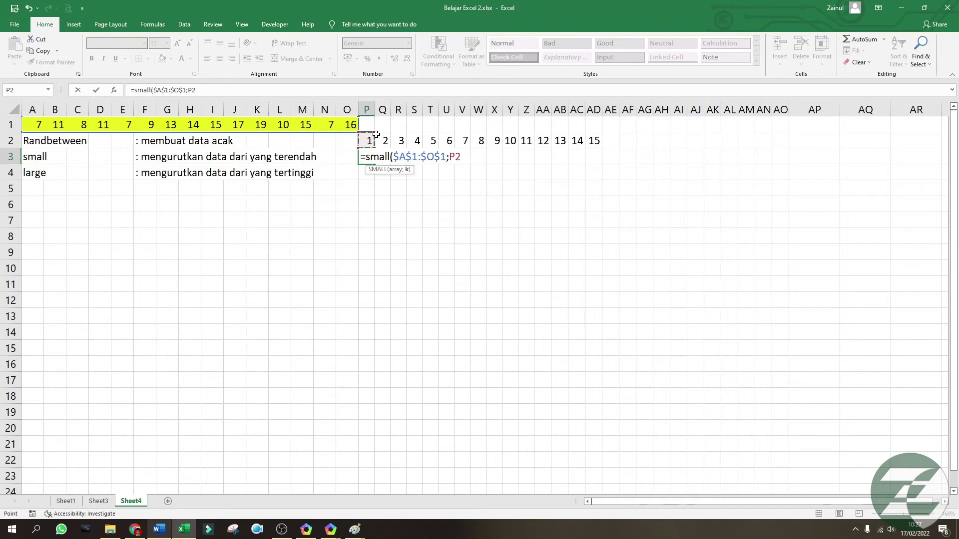
{"action": "key", "text": "Return"}
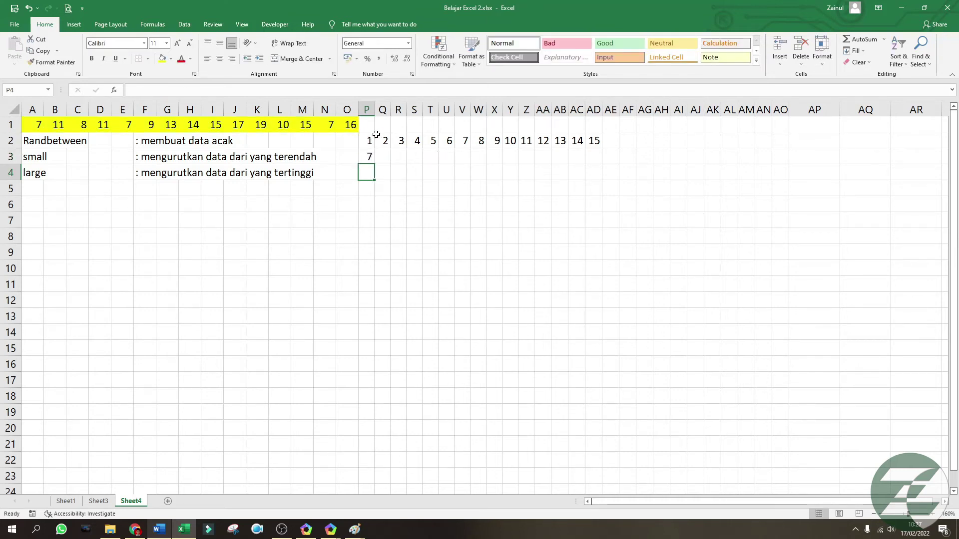
- Fill the SMALL formula from P3 across row 3 to AD3 and check the formula in AD3
{"action": "left_click", "coordinate": [374, 157]}
{"action": "left_click_drag", "start_coordinate": [376, 158], "coordinate": [608, 172]}
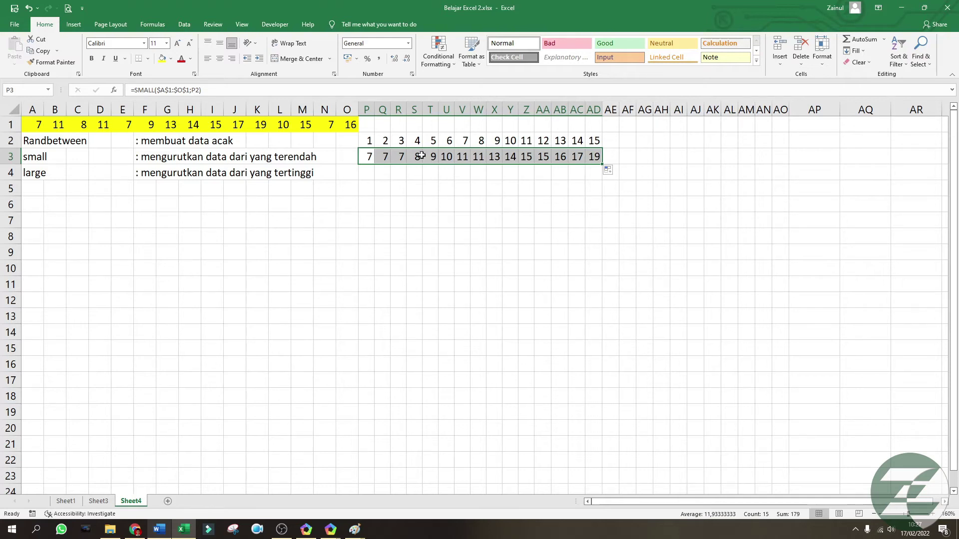
{"action": "left_click", "coordinate": [417, 172]}
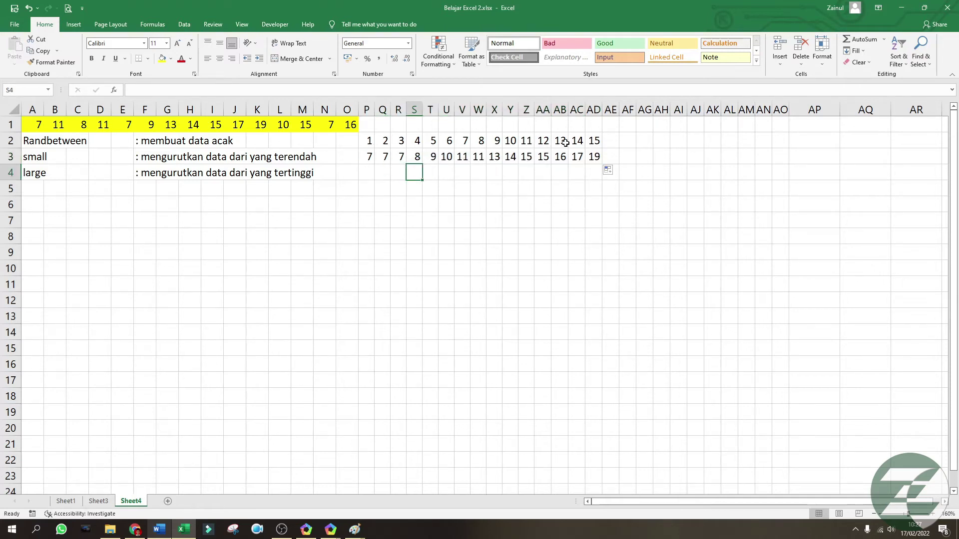
{"action": "left_click", "coordinate": [594, 155]}
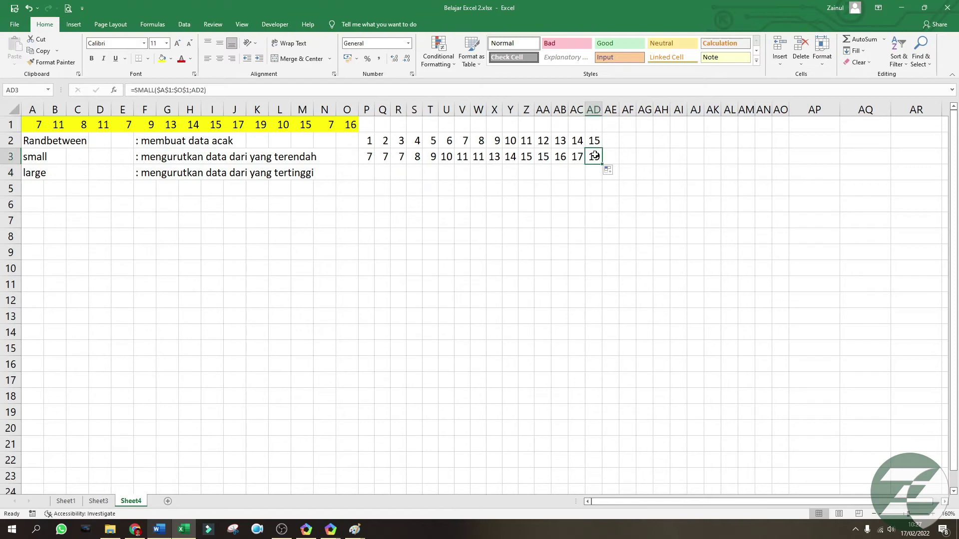
- Shade the SMALL results in P3:AD3 with a dark green fill colour
{"action": "left_click", "coordinate": [564, 189]}
{"action": "left_click_drag", "start_coordinate": [369, 155], "coordinate": [598, 160]}
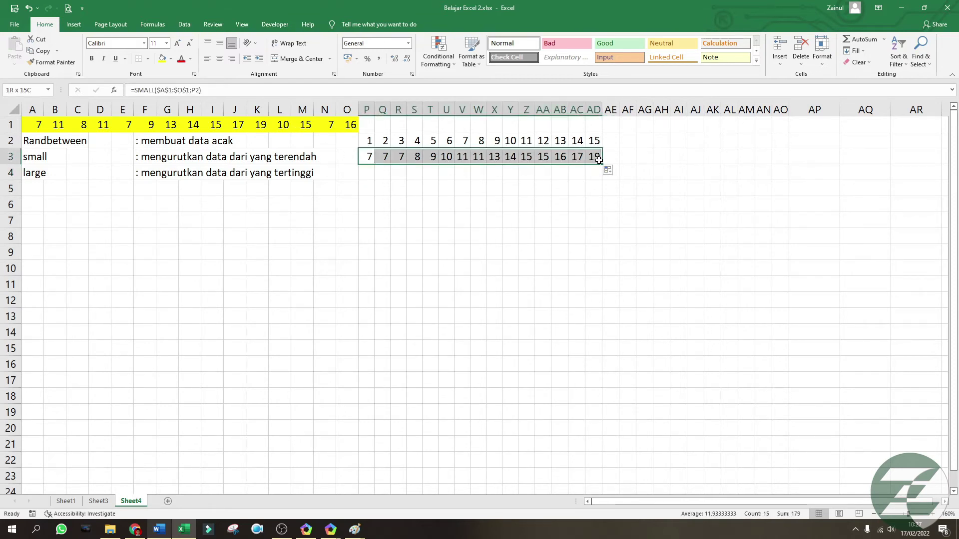
{"action": "left_click", "coordinate": [171, 59]}
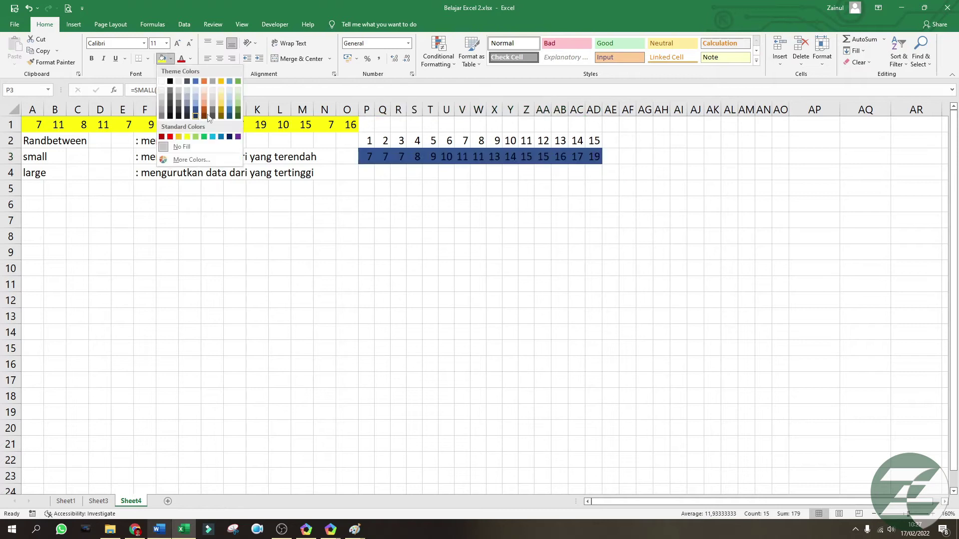
{"action": "left_click", "coordinate": [238, 110]}
{"action": "left_click", "coordinate": [347, 172]}
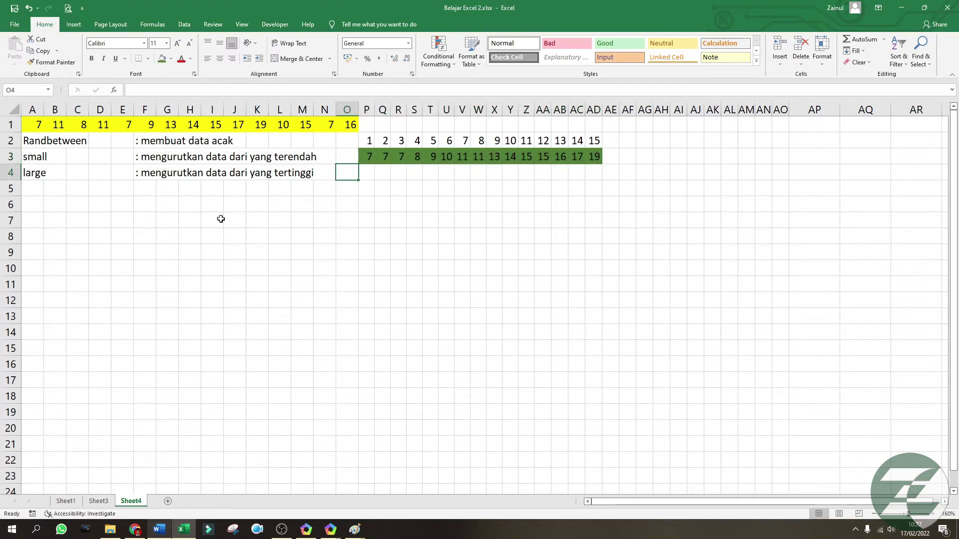
- Enter the formula =LARGE($A$1:$O$1;P2) in P4, with the data range as an absolute reference
{"action": "left_click", "coordinate": [369, 173]}
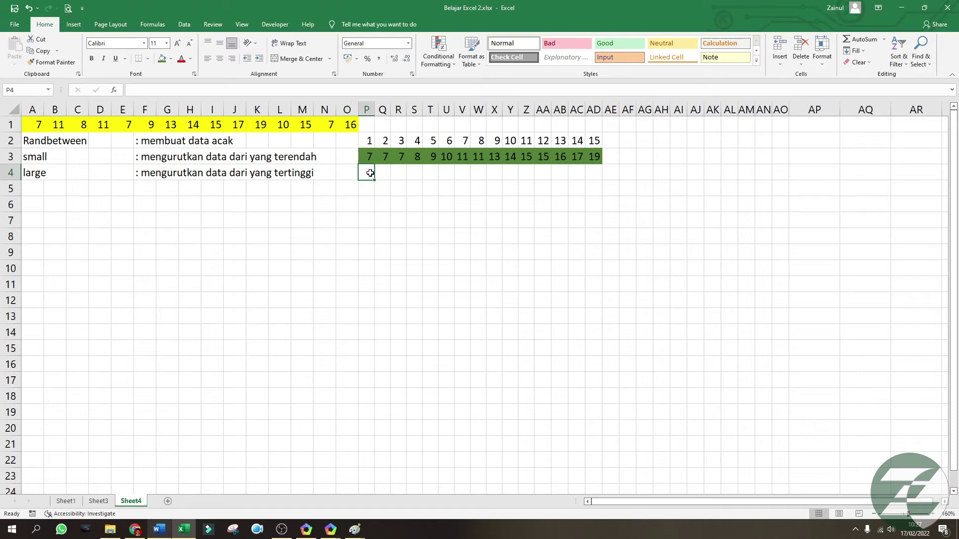
{"action": "left_click", "coordinate": [368, 140]}
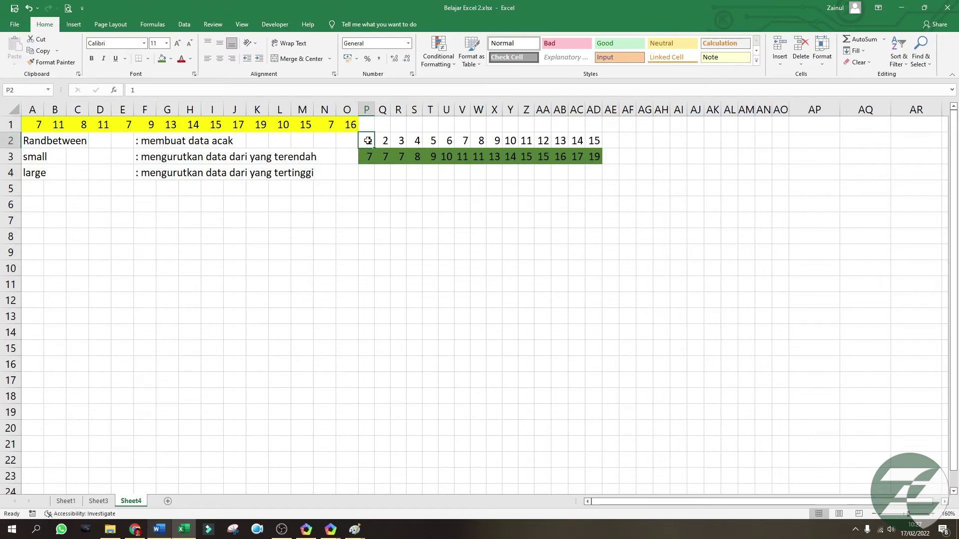
{"action": "left_click", "coordinate": [381, 142]}
{"action": "left_click", "coordinate": [362, 171]}
{"action": "type", "text": "=large("}
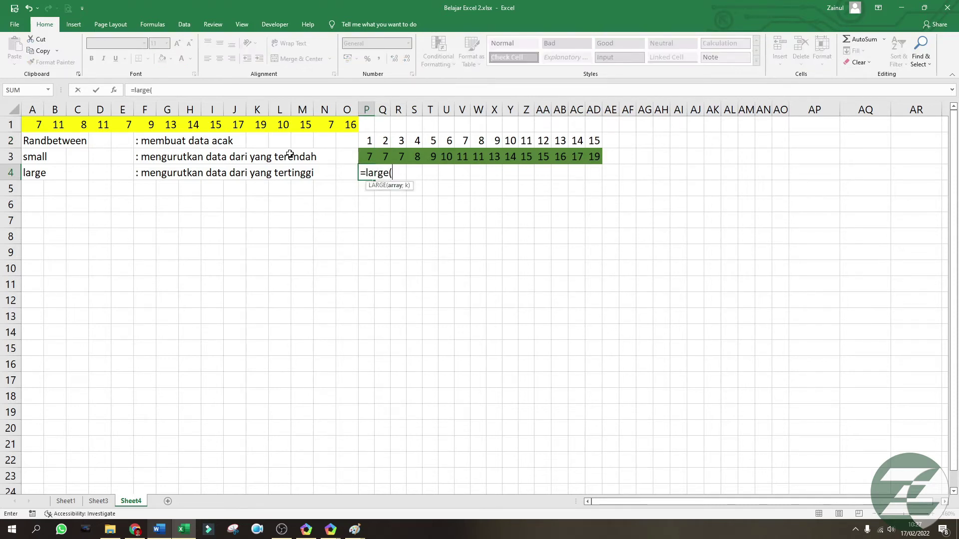
{"action": "left_click_drag", "start_coordinate": [33, 124], "coordinate": [352, 124]}
{"action": "type", "text": ";"}
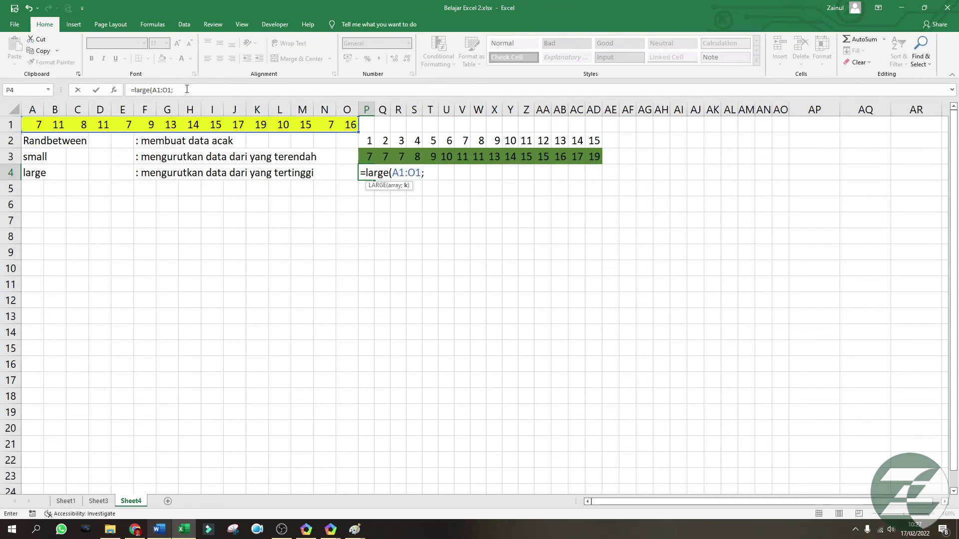
{"action": "left_click", "coordinate": [187, 89]}
{"action": "key", "text": "BackSpace"}
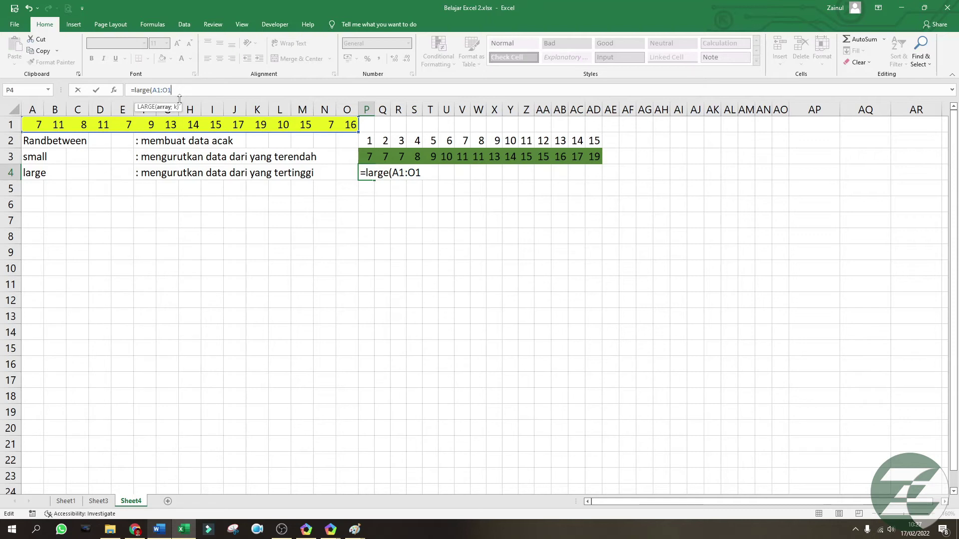
{"action": "key", "text": "F4"}
{"action": "key", "text": "F4"}
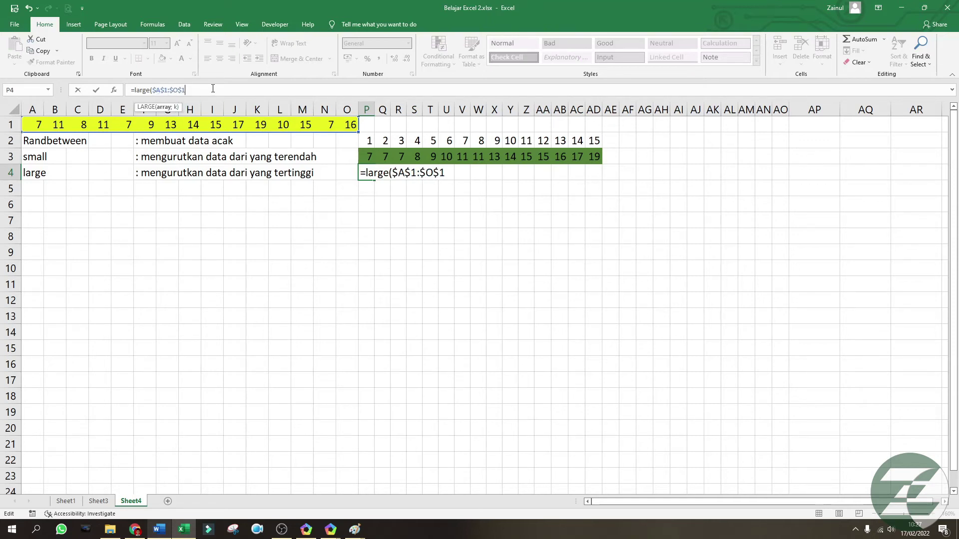
{"action": "type", "text": ";"}
{"action": "left_click", "coordinate": [370, 143]}
{"action": "key", "text": "Return"}
- Fill the LARGE formula from P4 across row 4 to AD4 and check the formula in AD4
{"action": "left_click", "coordinate": [364, 175]}
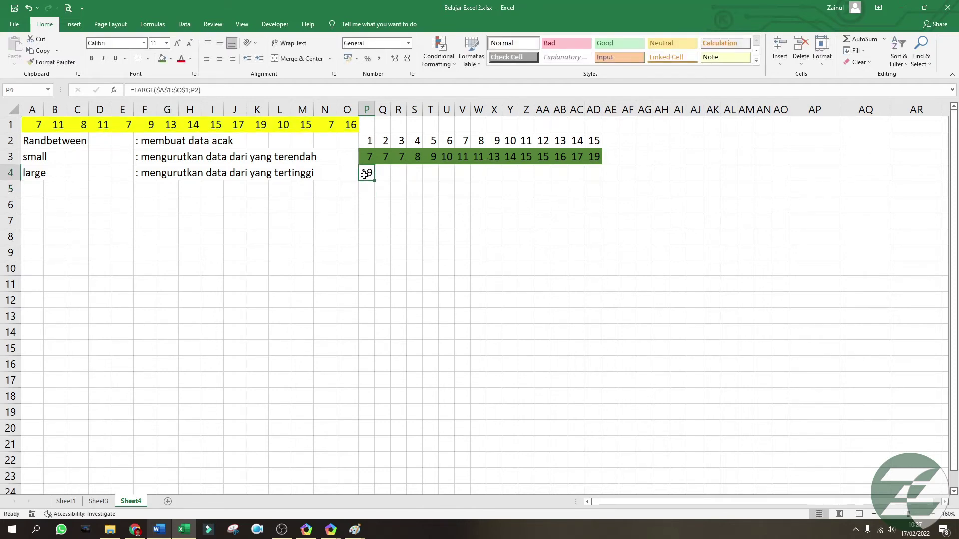
{"action": "left_click_drag", "start_coordinate": [374, 180], "coordinate": [604, 191]}
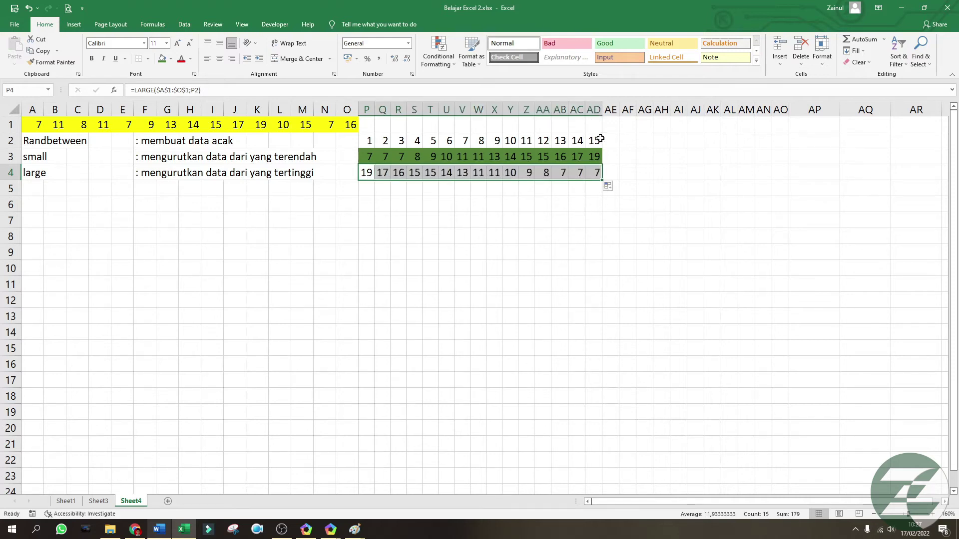
{"action": "left_click", "coordinate": [597, 174]}
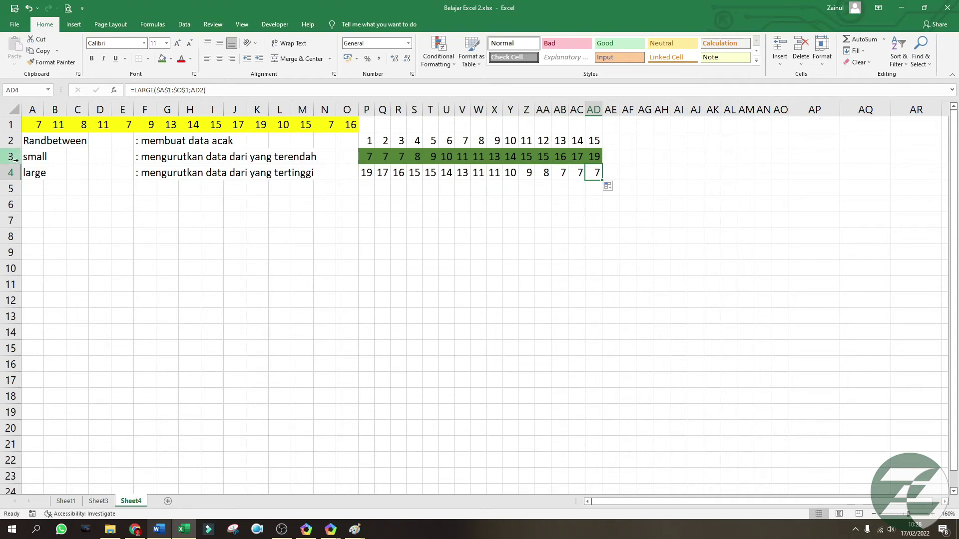
- Apply the same dark green fill to the LARGE results in P4:AD4
{"action": "left_click", "coordinate": [369, 174]}
{"action": "left_click_drag", "start_coordinate": [369, 173], "coordinate": [599, 176]}
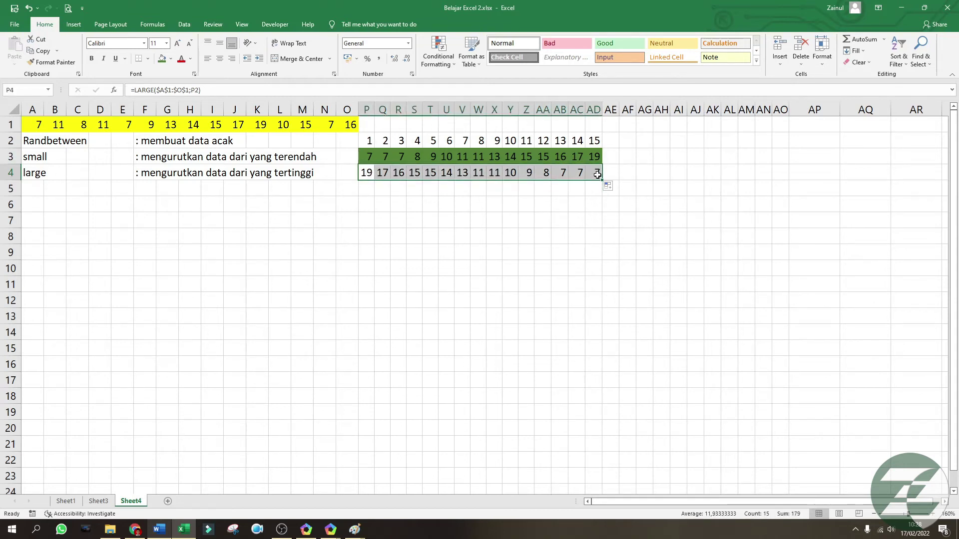
{"action": "left_click", "coordinate": [163, 60]}
{"action": "left_click", "coordinate": [510, 203]}
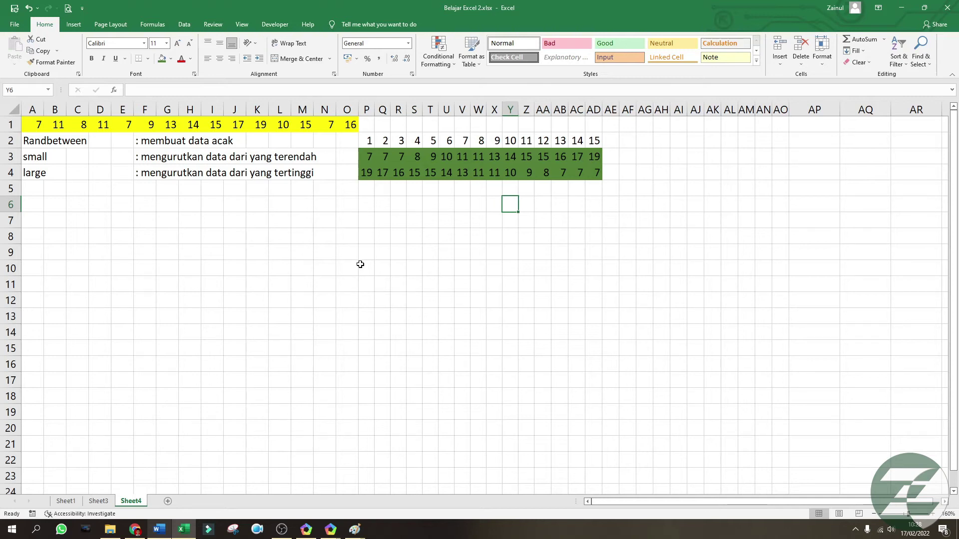
- Enter the heading "Fungsi menghituung banyak data" in A6 and the label "Counta" in A7
{"action": "left_click", "coordinate": [305, 268]}
{"action": "left_click", "coordinate": [33, 203]}
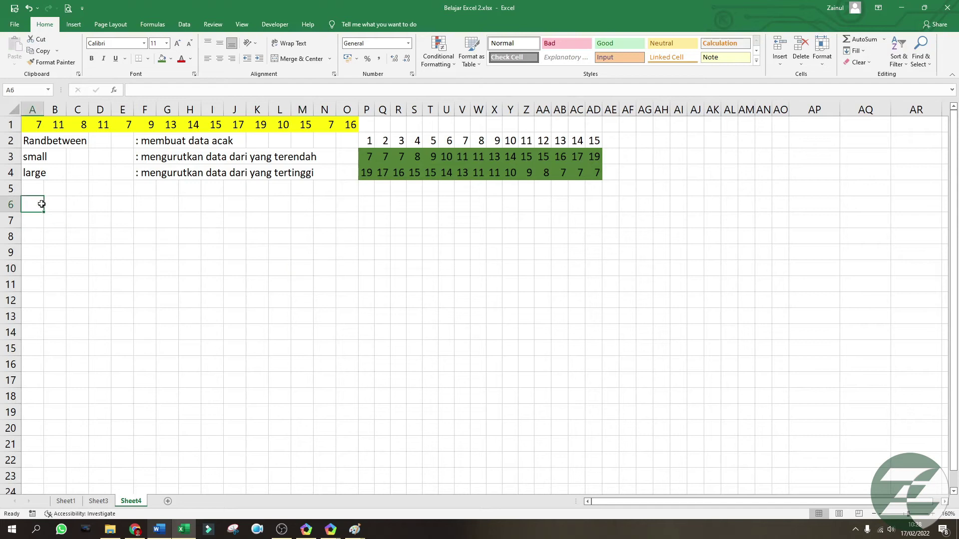
{"action": "type", "text": "Fungsi menghituung banyak data"}
{"action": "key", "text": "Return"}
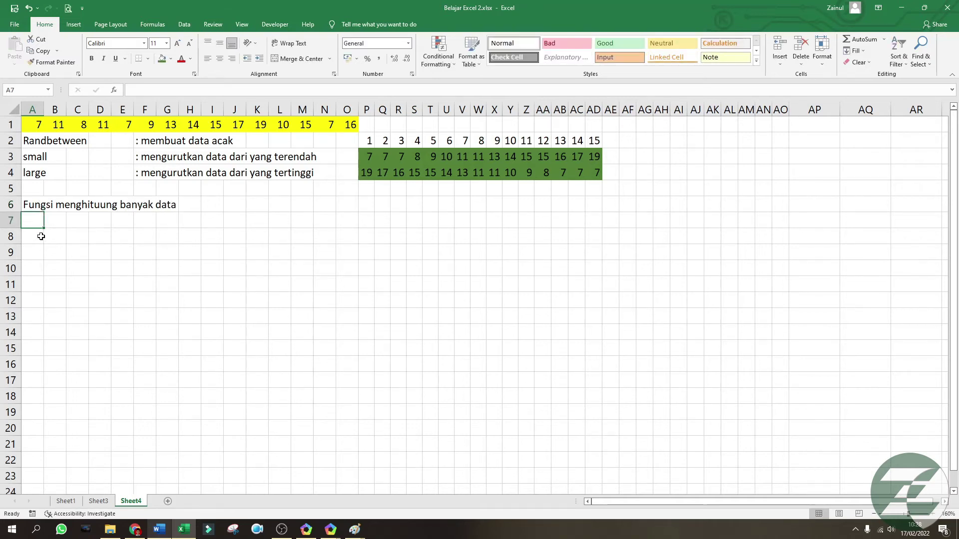
{"action": "type", "text": "Counta"}
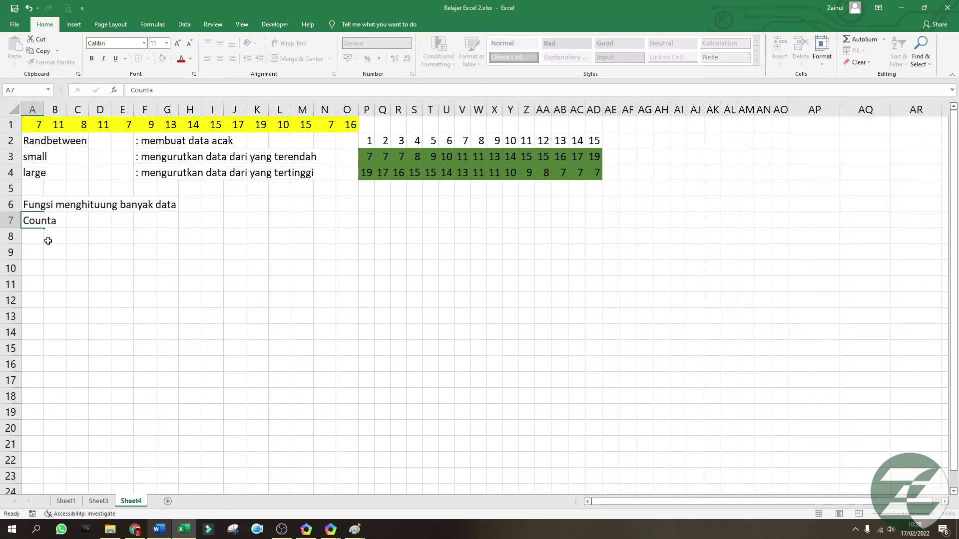
{"action": "key", "text": "Return"}
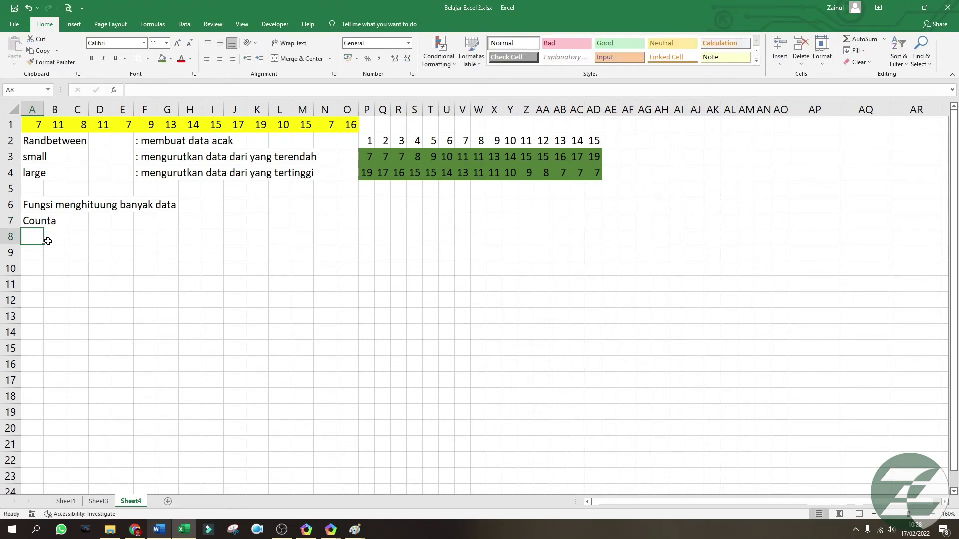
- Enter the description ": Menghitung range yang telah terisi data" in F7
{"action": "left_click", "coordinate": [153, 223]}
{"action": "type", "text": ": Menghitung ce"}
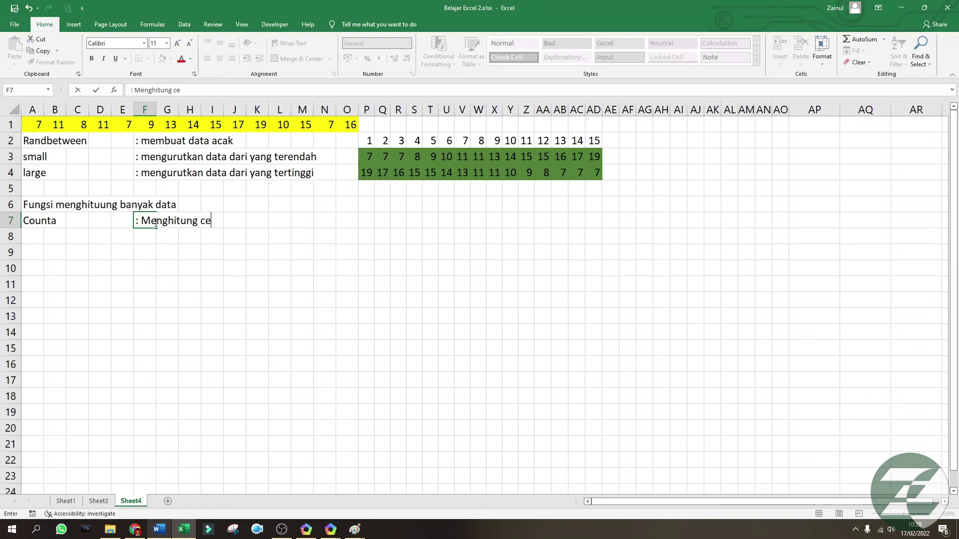
{"action": "key", "text": "BackSpace"}
{"action": "key", "text": "BackSpace"}
{"action": "type", "text": "range yang telah terisi dat"}
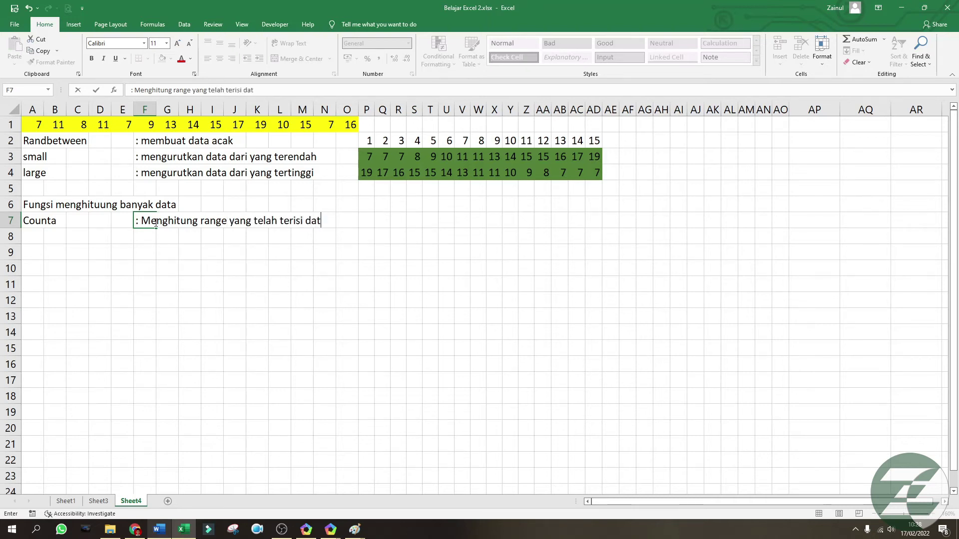
{"action": "type", "text": "a"}
{"action": "key", "text": "Return"}
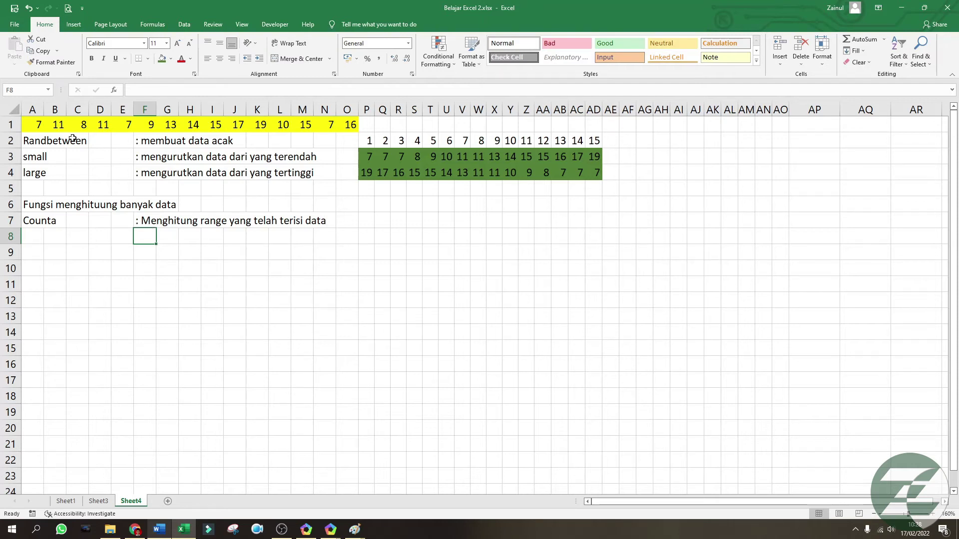
- Enter a COUNTA formula in P7 that counts the filled cells in A1:O1
{"action": "left_click", "coordinate": [36, 125]}
{"action": "key", "text": "ctrl+shift+Right"}
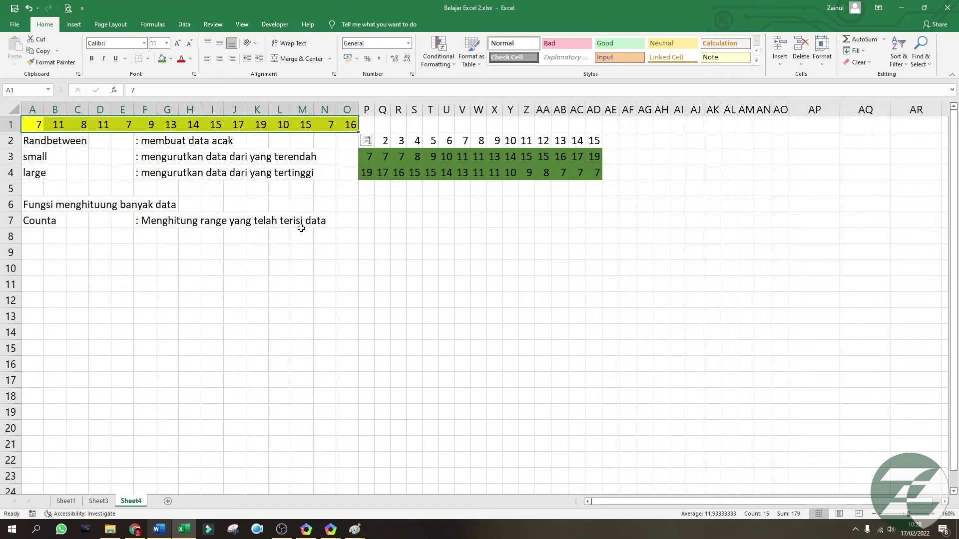
{"action": "left_click", "coordinate": [368, 221]}
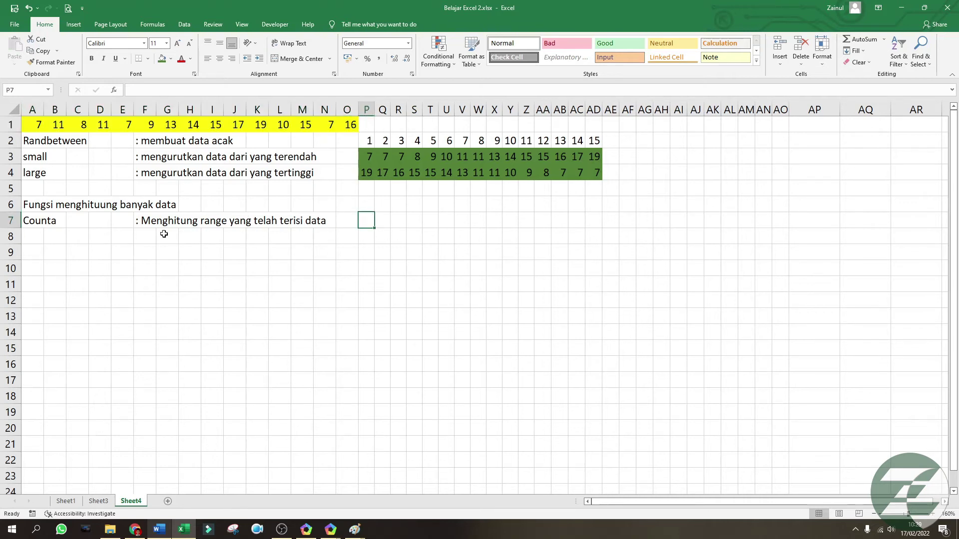
{"action": "type", "text": "=c"}
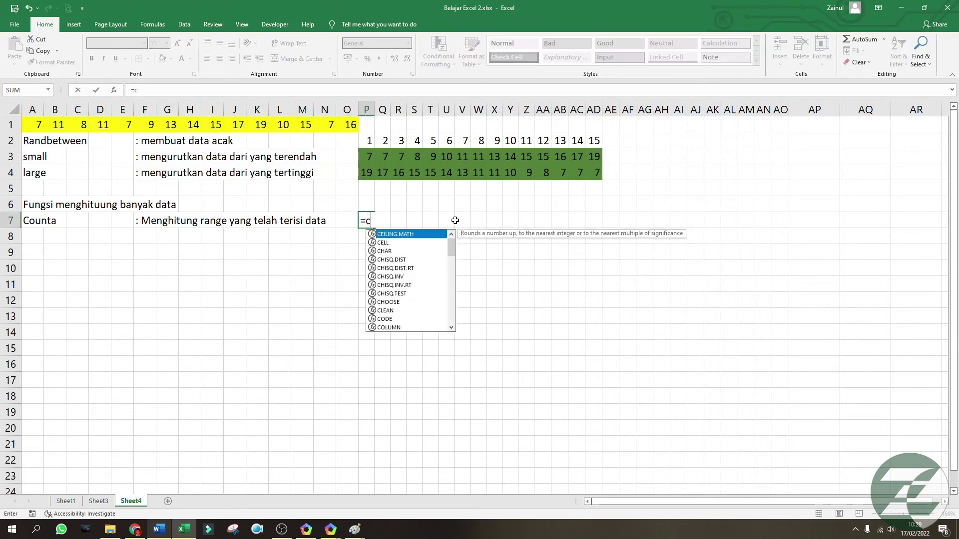
{"action": "type", "text": "ounta"}
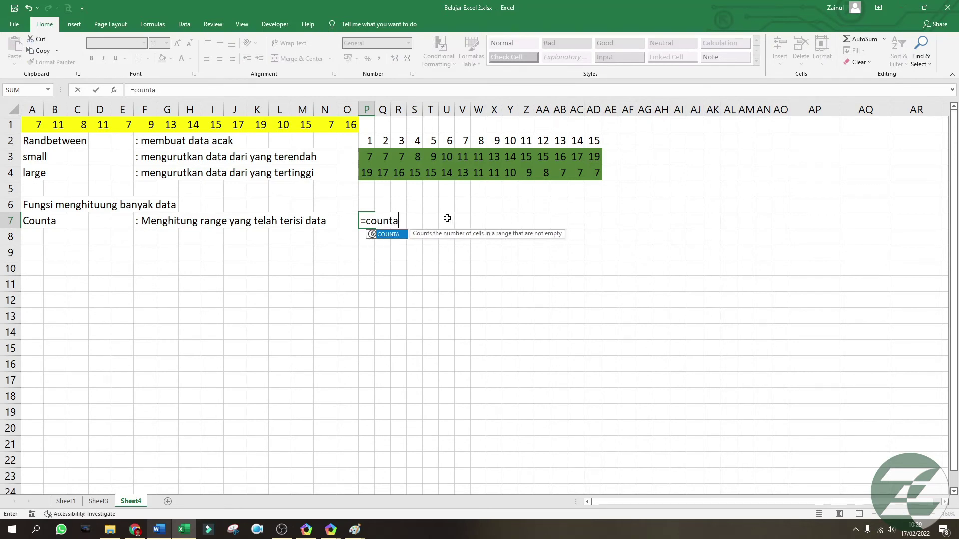
{"action": "type", "text": "("}
{"action": "left_click_drag", "start_coordinate": [38, 123], "coordinate": [353, 103]}
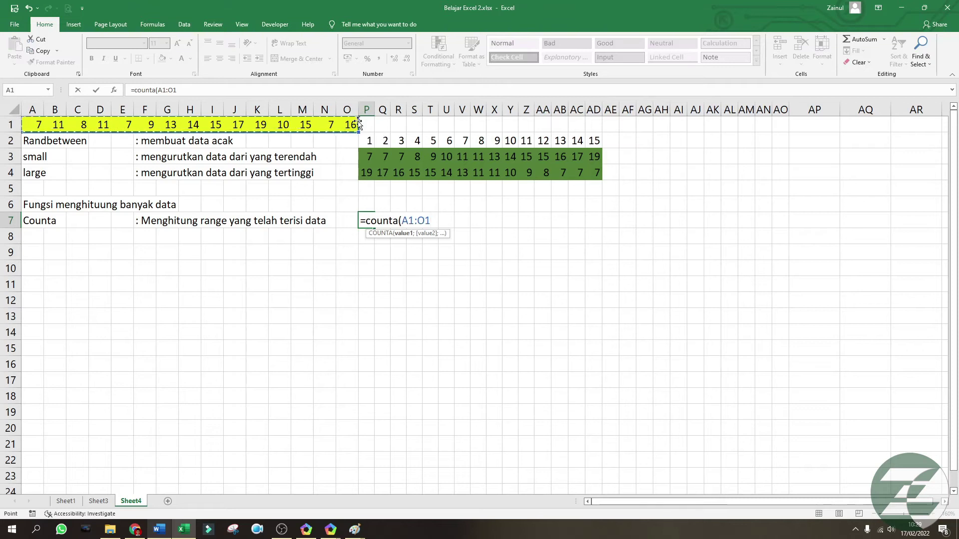
{"action": "key", "text": "Return"}
{"action": "left_click", "coordinate": [366, 220]}
- Clear the value in N1 and check the COUNTA result in P7 against the data in A1:O1
{"action": "left_click_drag", "start_coordinate": [349, 124], "coordinate": [23, 122]}
{"action": "left_click", "coordinate": [324, 124]}
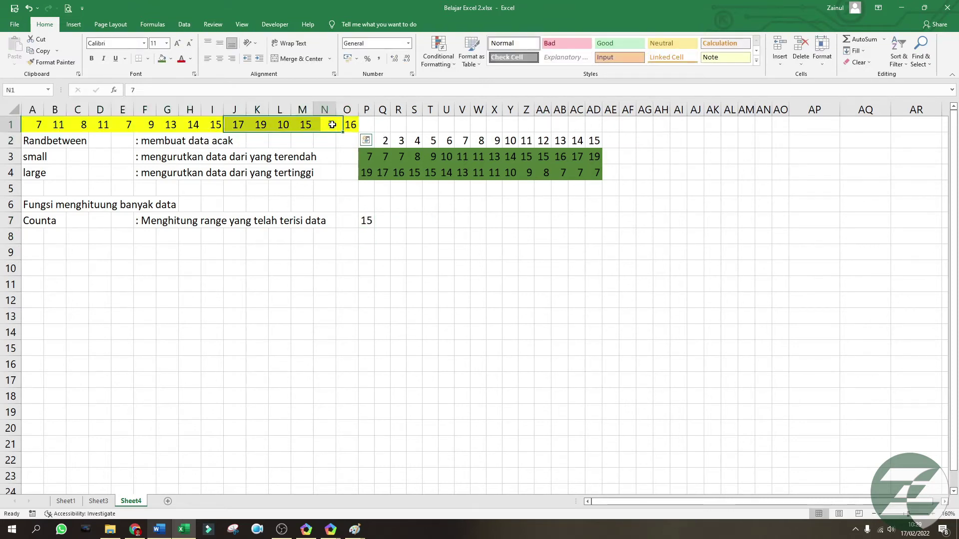
{"action": "key", "text": "Delete"}
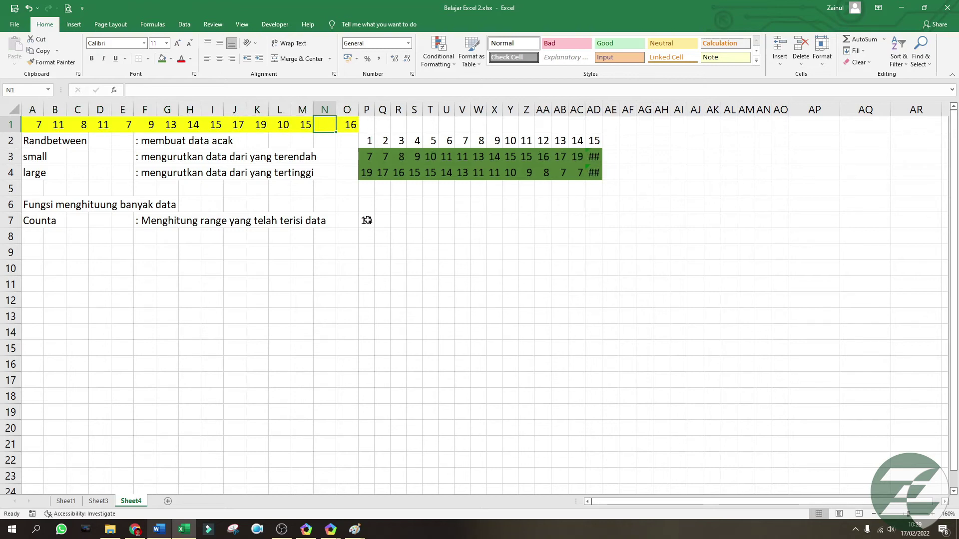
{"action": "left_click_drag", "start_coordinate": [350, 124], "coordinate": [31, 125]}
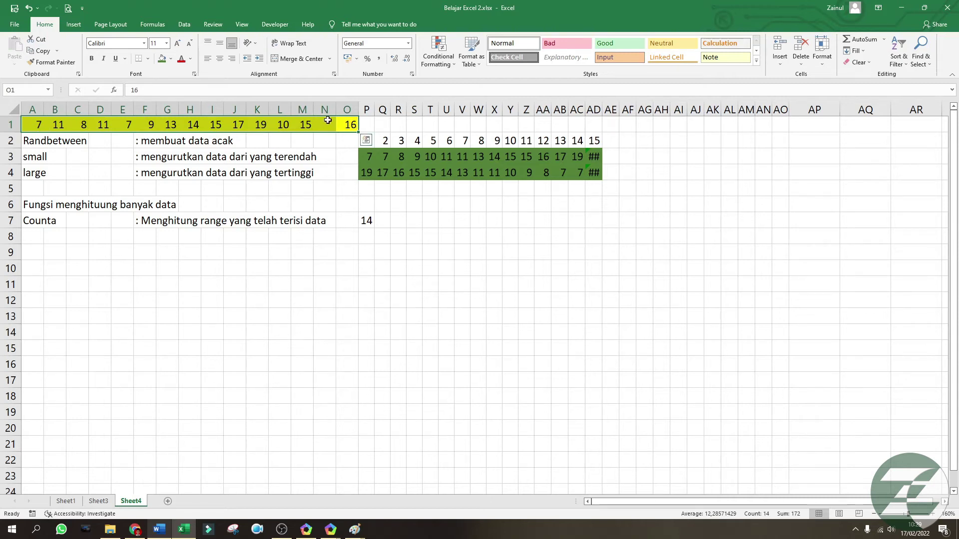
{"action": "left_click", "coordinate": [364, 225]}
- Enter the label "Countblank" in A8 and the description ": Menghitung range yang tidak terisi data" in F8
{"action": "left_click", "coordinate": [31, 242]}
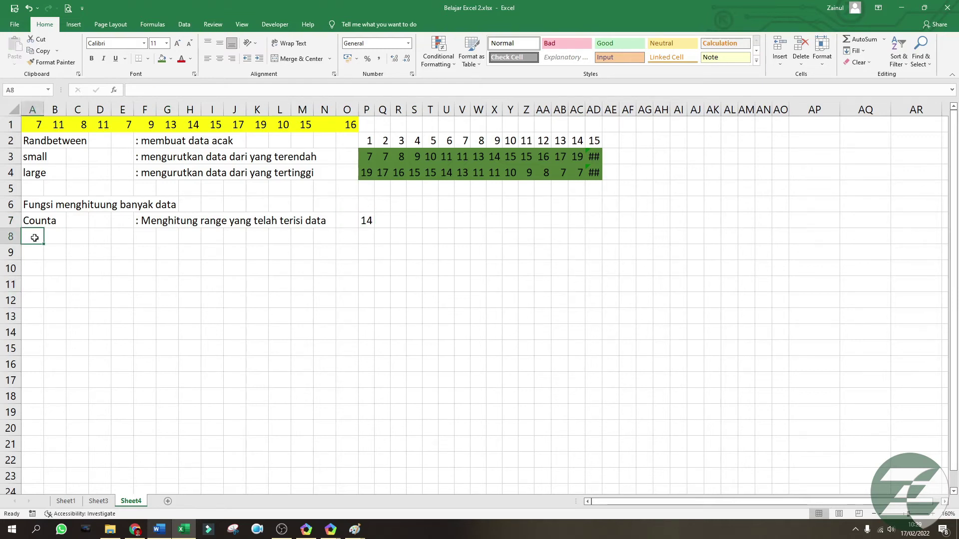
{"action": "type", "text": "Countb"}
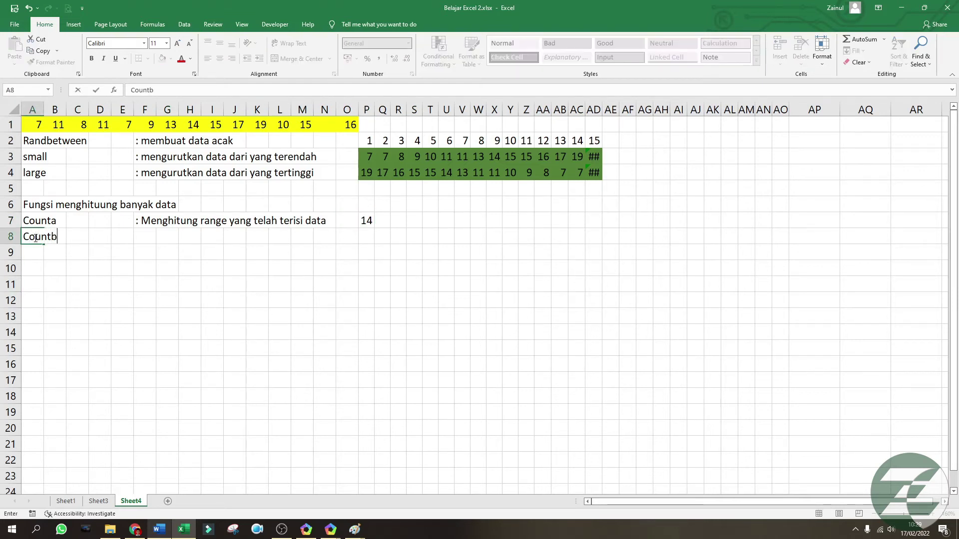
{"action": "type", "text": "alank"}
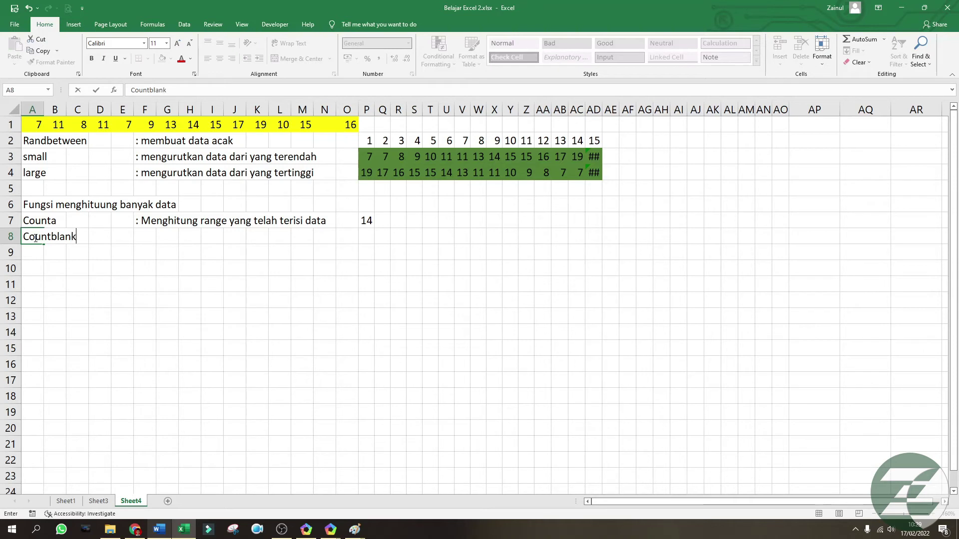
{"action": "key", "text": "Tab"}
{"action": "key", "text": "Tab"}
{"action": "key", "text": "Tab"}
{"action": "key", "text": "Tab"}
{"action": "key", "text": "Tab"}
{"action": "type", "text": ": "}
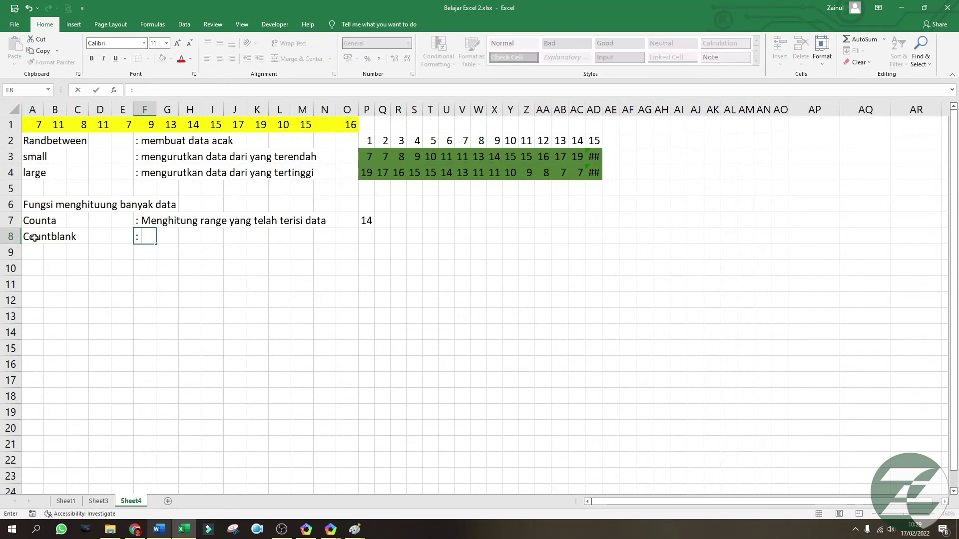
{"action": "type", "text": "Menghitung ra"}
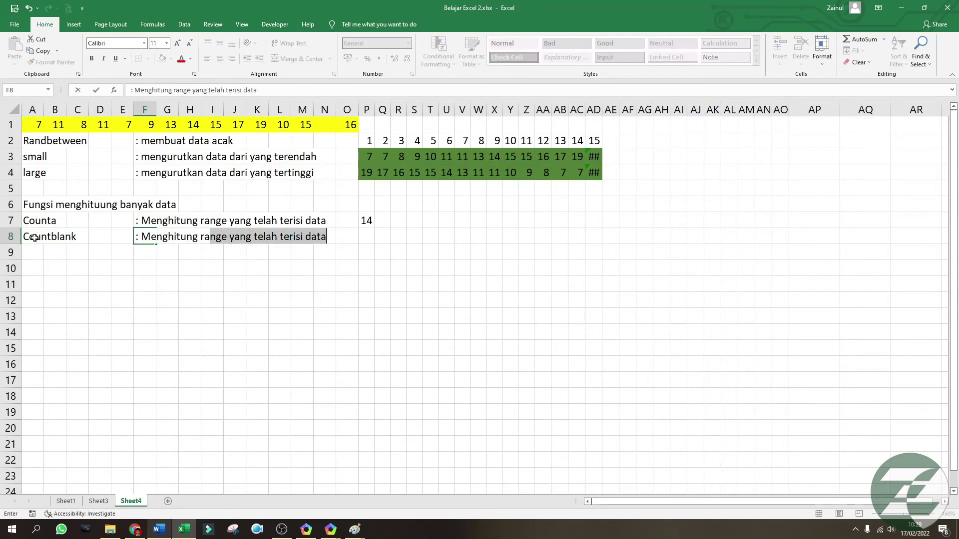
{"action": "key", "text": "BackSpace"}
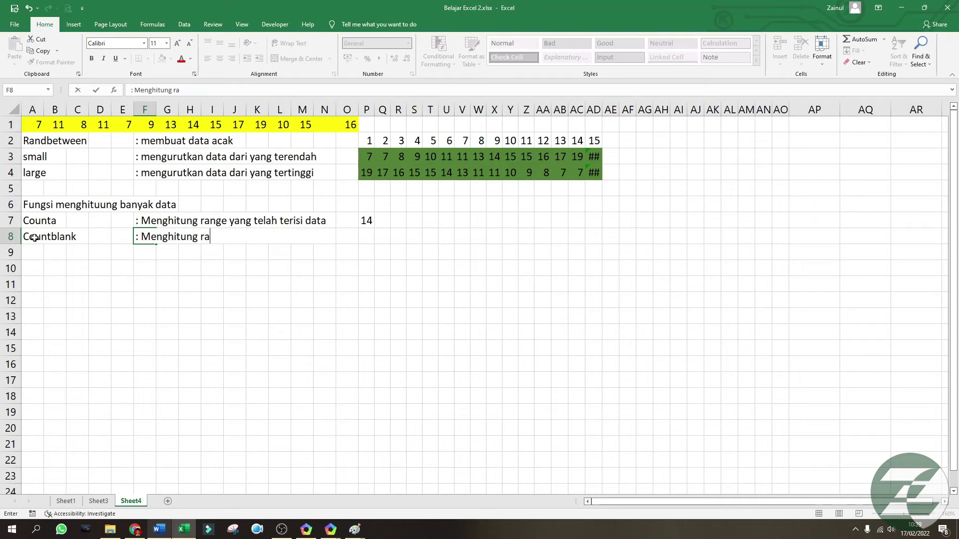
{"action": "type", "text": "nge yang tidak terisi data"}
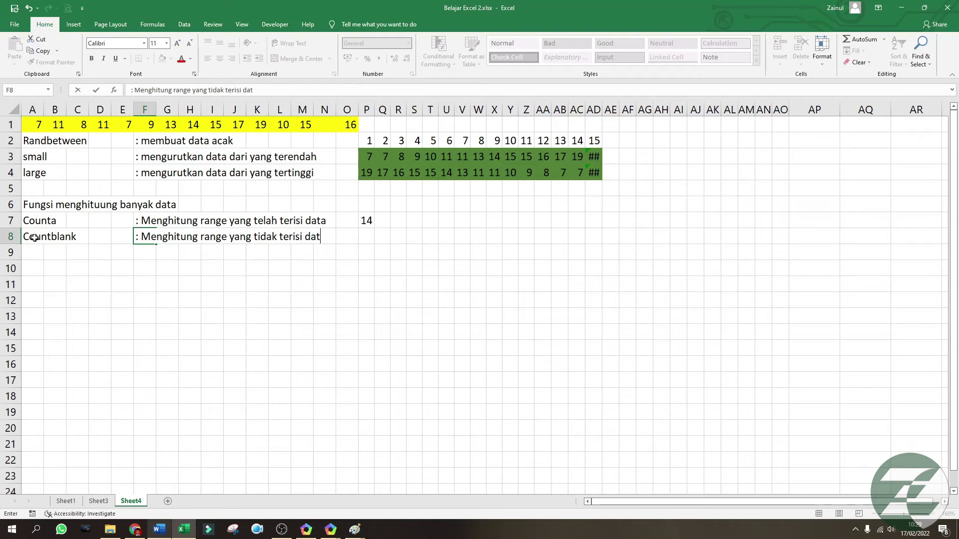
- Enter a COUNTBLANK formula in P8 that counts the empty cells in A1:O1
{"action": "key", "text": "Right"}
{"action": "key", "text": "Right"}
{"action": "key", "text": "Right"}
{"action": "key", "text": "Right"}
{"action": "key", "text": "Right"}
{"action": "key", "text": "Right"}
{"action": "key", "text": "Right"}
{"action": "key", "text": "Right"}
{"action": "key", "text": "Right"}
{"action": "key", "text": "Right"}
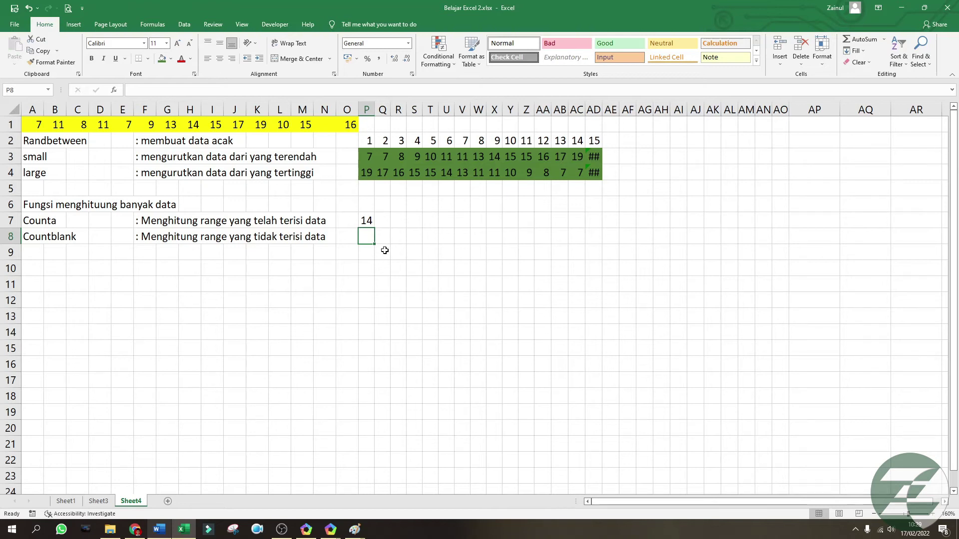
{"action": "type", "text": "=co"}
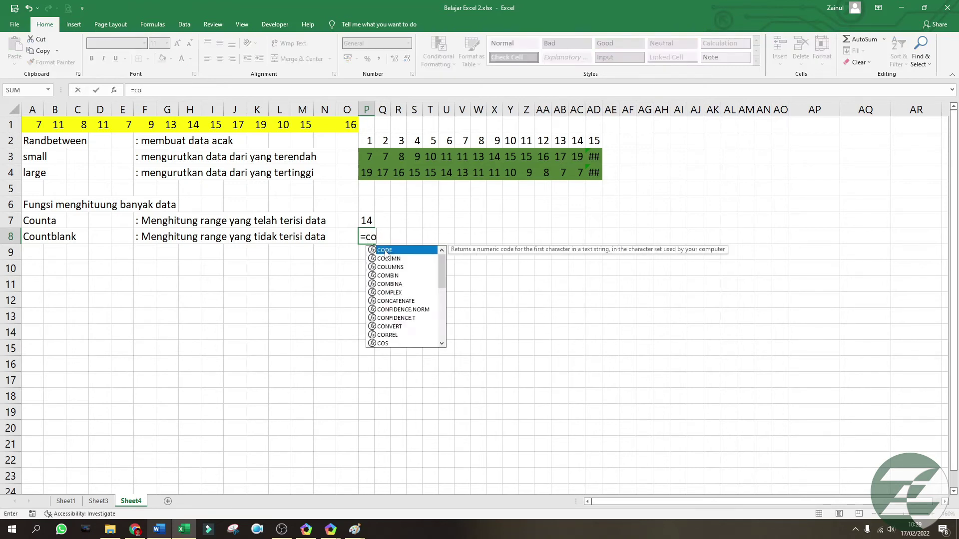
{"action": "type", "text": "unblank"}
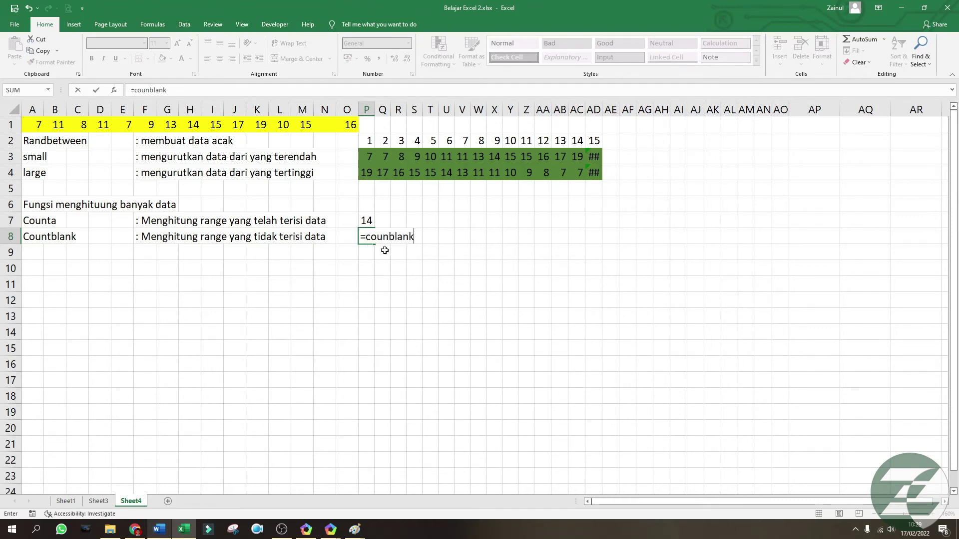
{"action": "key", "text": "Left"}
{"action": "key", "text": "Left"}
{"action": "key", "text": "Left"}
{"action": "type", "text": "t"}
{"action": "key", "text": "Right"}
{"action": "key", "text": "Right"}
{"action": "type", "text": "("}
{"action": "left_click_drag", "start_coordinate": [34, 125], "coordinate": [350, 125]}
{"action": "key", "text": "Return"}
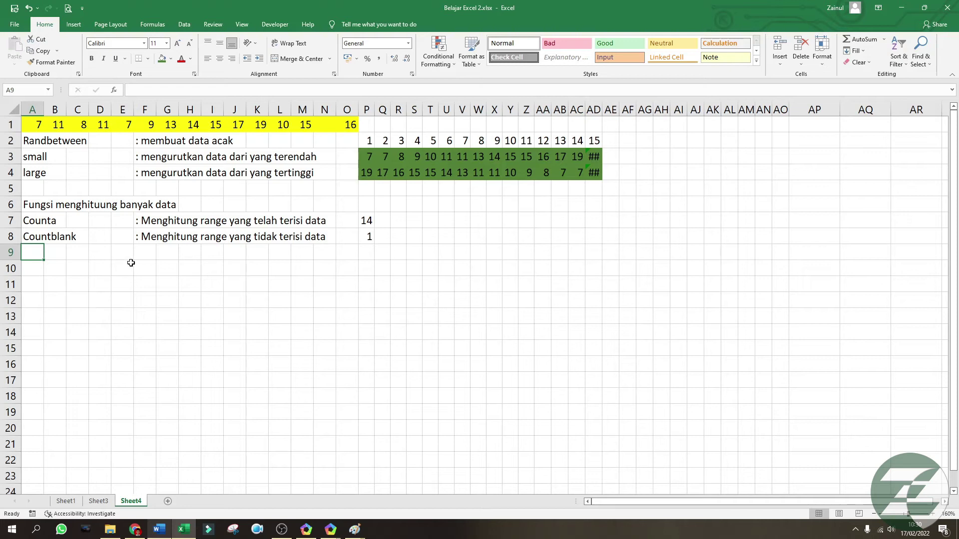
- Enter the label "Countif" in A9, below the Countblank label
{"action": "left_click", "coordinate": [227, 280]}
{"action": "left_click", "coordinate": [30, 249]}
{"action": "type", "text": "Countif"}
- Enter the description ": Menghitung banyaknya data dengan kriteria" in F9
{"action": "key", "text": "Right"}
{"action": "key", "text": "Right"}
{"action": "key", "text": "Right"}
{"action": "key", "text": "Right"}
{"action": "key", "text": "Right"}
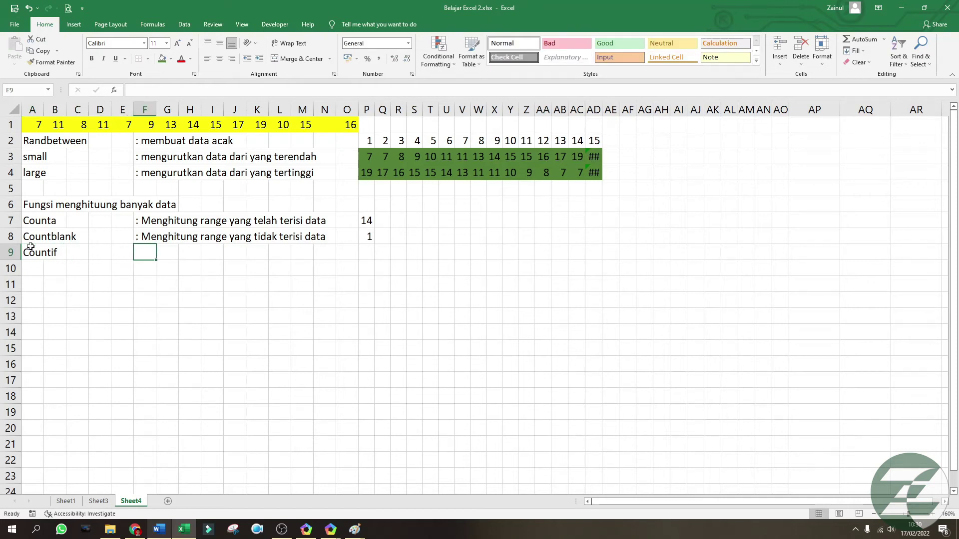
{"action": "type", "text": ": Menghitung "}
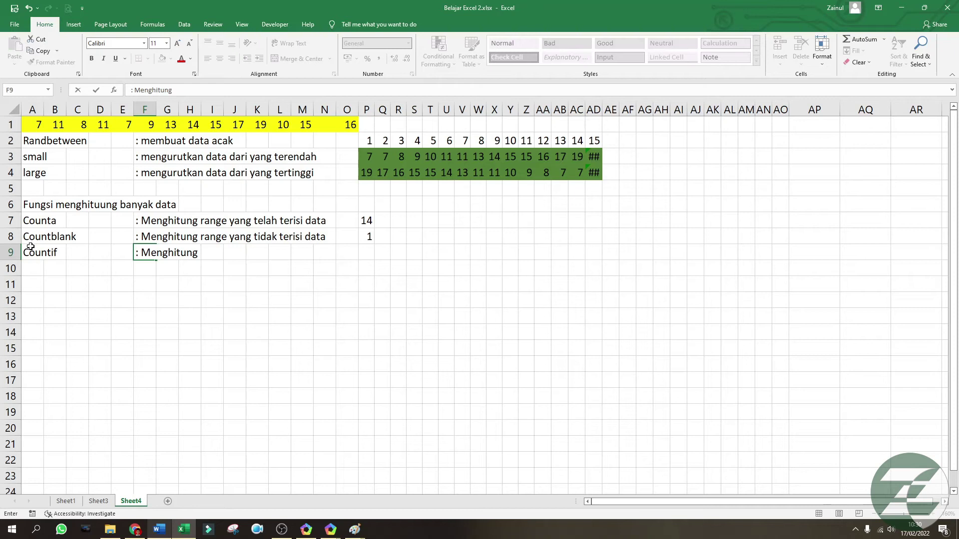
{"action": "type", "text": "data dengan"}
{"action": "key", "text": "BackSpace"}
{"action": "key", "text": "BackSpace"}
{"action": "key", "text": "BackSpace"}
{"action": "key", "text": "BackSpace"}
{"action": "key", "text": "BackSpace"}
{"action": "key", "text": "BackSpace"}
{"action": "key", "text": "BackSpace"}
{"action": "key", "text": "BackSpace"}
{"action": "type", "text": "banyaknya data dengan kriteria"}
{"action": "key", "text": "Tab"}
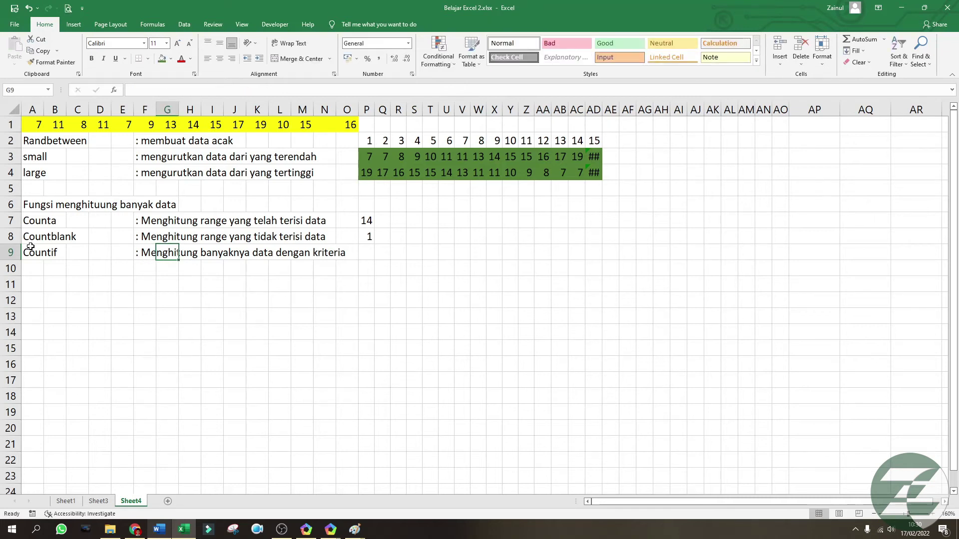
- Move the COUNTA and COUNTBLANK formulas from P7:P8 to R7:R8
{"action": "left_click", "coordinate": [370, 254]}
{"action": "left_click_drag", "start_coordinate": [368, 224], "coordinate": [399, 235]}
{"action": "left_click", "coordinate": [377, 237]}
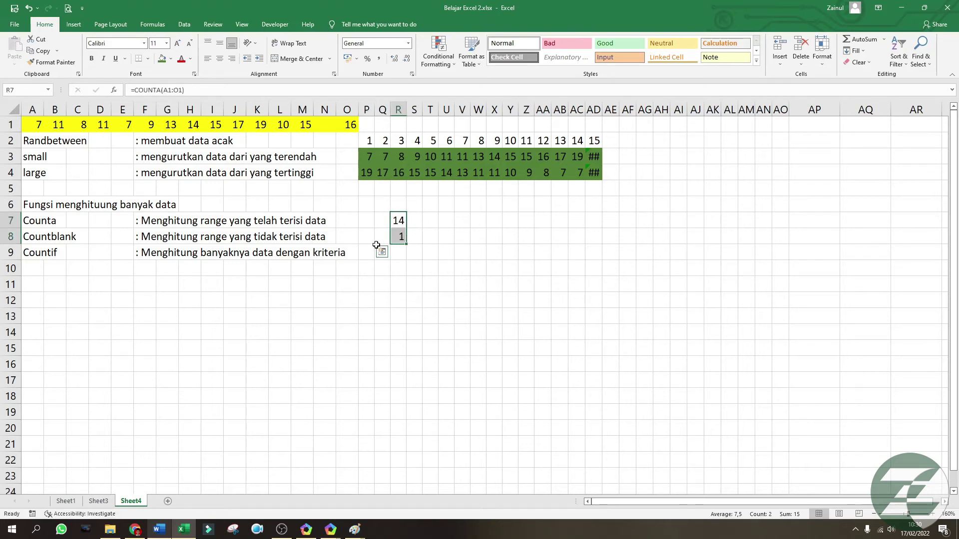
- Enter the criterion 7 in Q9 and fill that cell with yellow
{"action": "left_click", "coordinate": [365, 251]}
{"action": "left_click", "coordinate": [38, 125]}
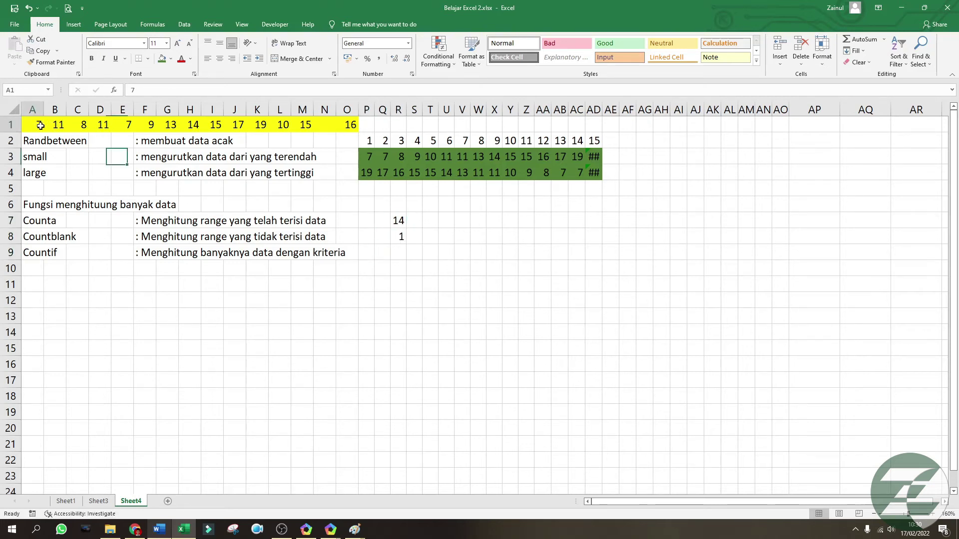
{"action": "left_click", "coordinate": [378, 252]}
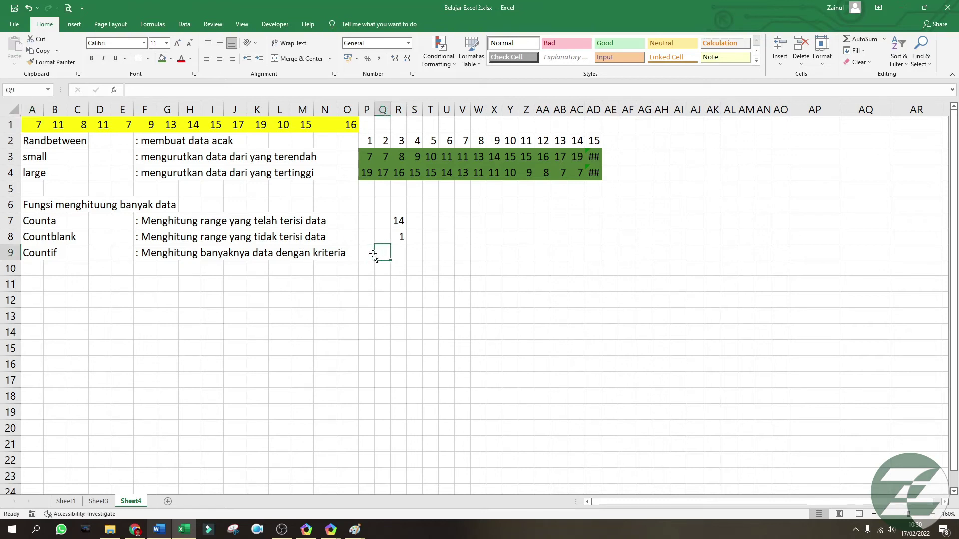
{"action": "type", "text": "7"}
{"action": "key", "text": "ctrl+Return"}
{"action": "left_click", "coordinate": [170, 58]}
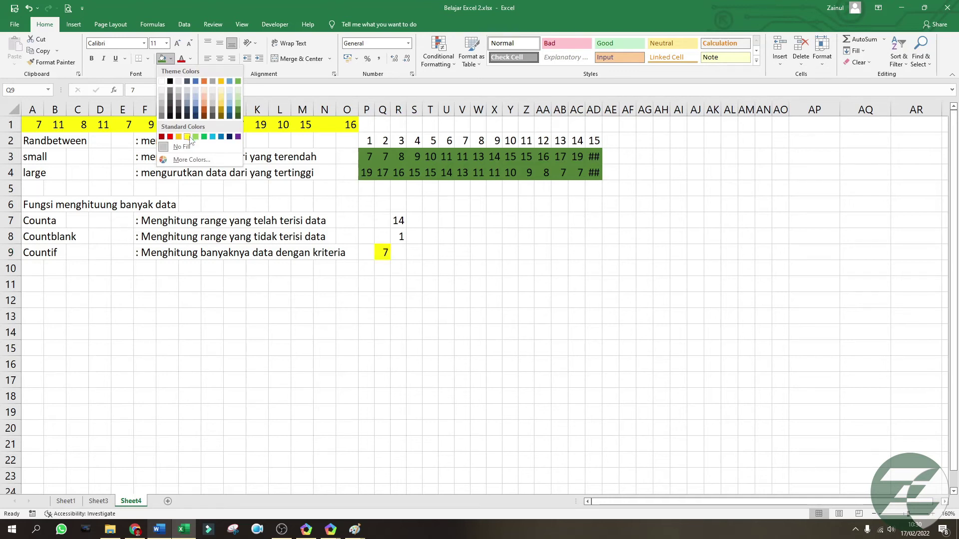
{"action": "left_click", "coordinate": [190, 139]}
- Enter a COUNTIF formula in R9 that counts the Q9 criterion in the absolute range $A$1:$O$1
{"action": "left_click", "coordinate": [394, 252]}
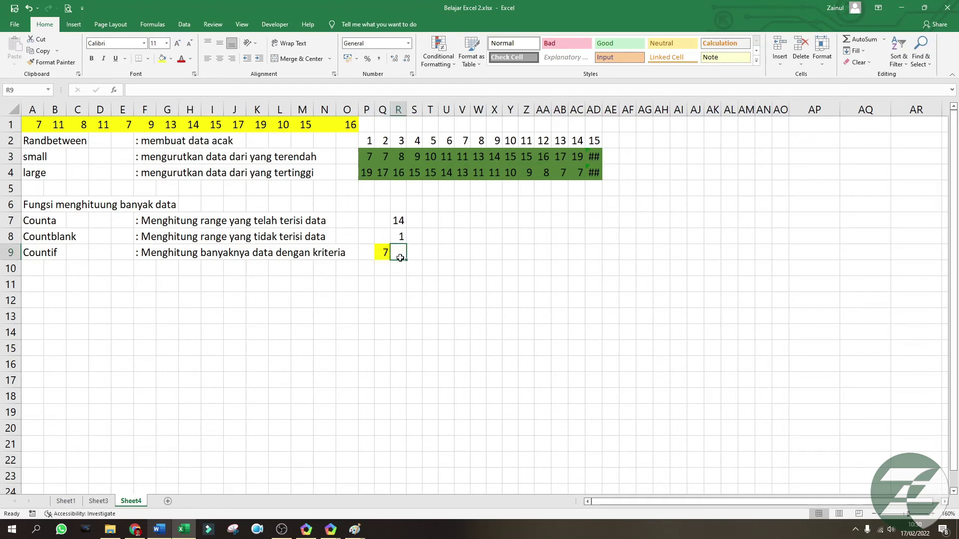
{"action": "type", "text": "=countif("}
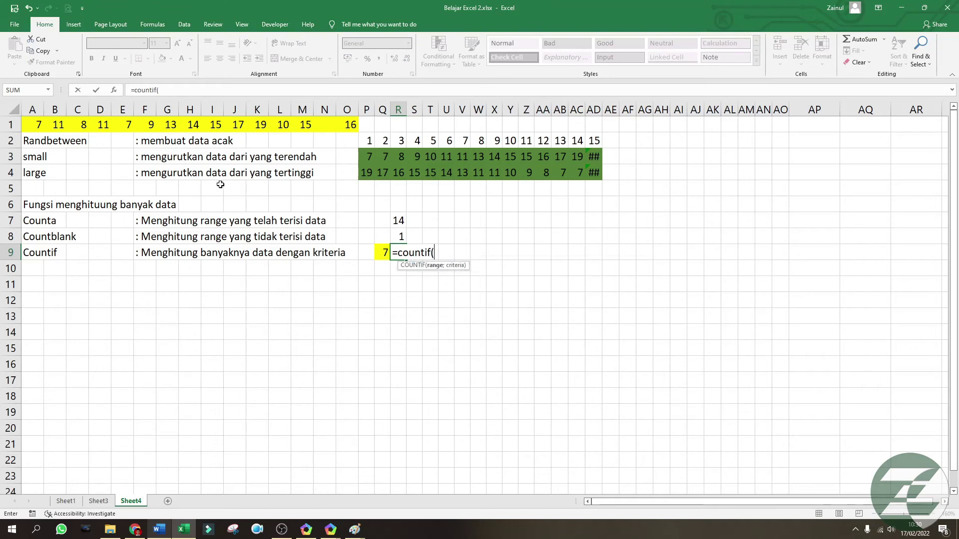
{"action": "left_click_drag", "start_coordinate": [37, 124], "coordinate": [350, 120]}
{"action": "key", "text": "F4"}
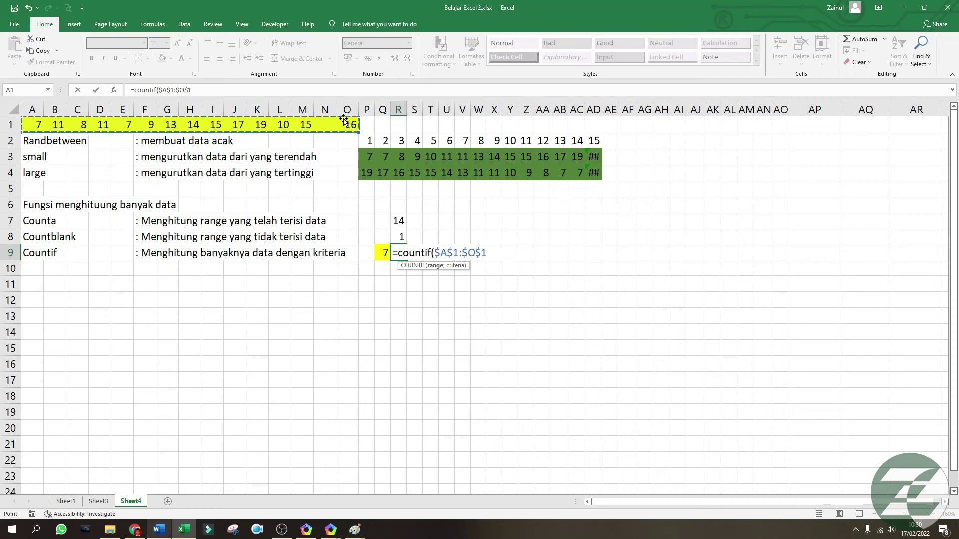
{"action": "type", "text": ";"}
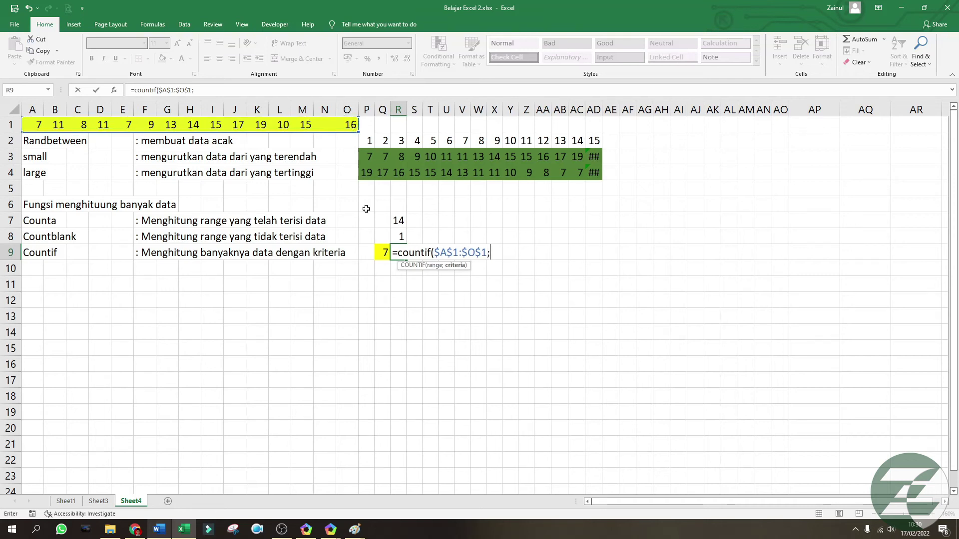
{"action": "left_click", "coordinate": [385, 255]}
{"action": "key", "text": "Return"}
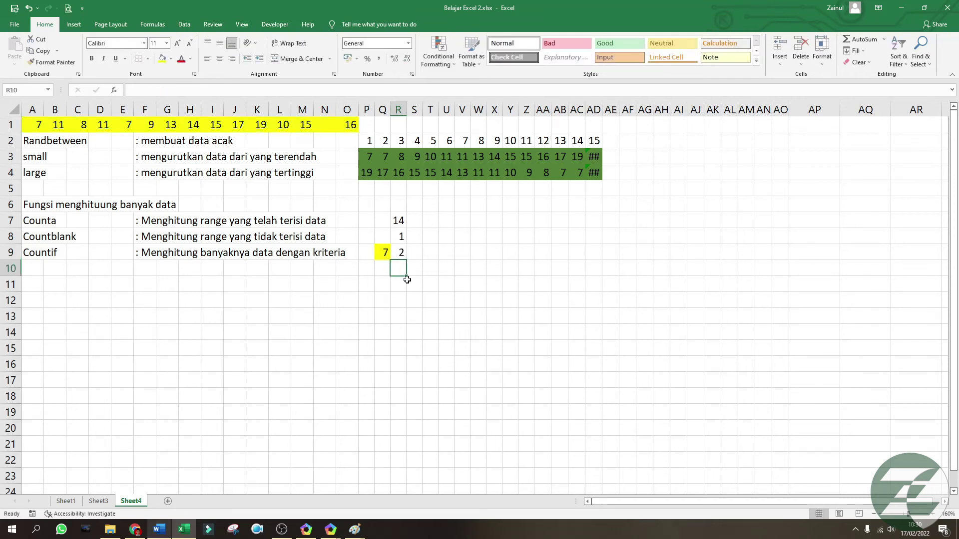
{"action": "left_click", "coordinate": [402, 254]}
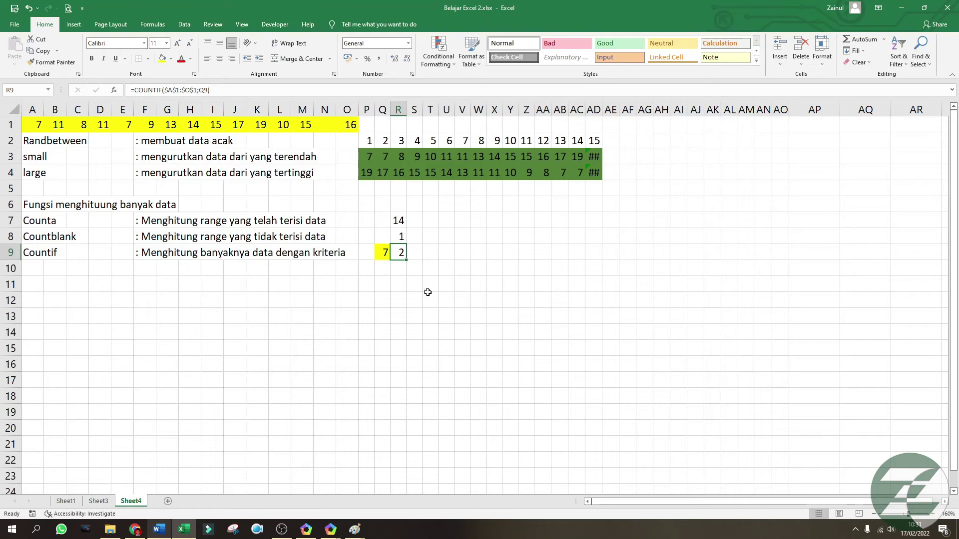
- Test the COUNTIF formula by changing the criterion in Q9 to 19 and then to 11
{"action": "left_click", "coordinate": [387, 250]}
{"action": "type", "text": "19"}
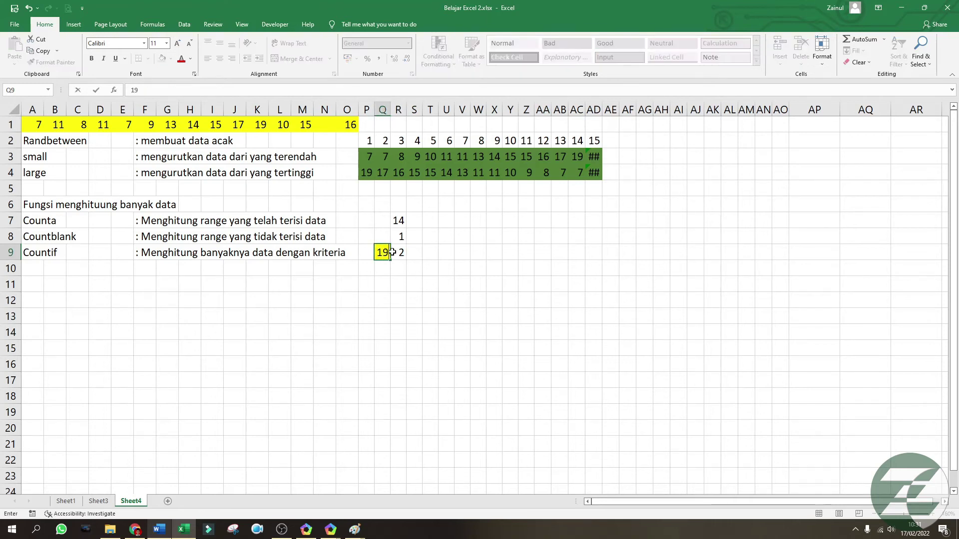
{"action": "key", "text": "Return"}
{"action": "left_click", "coordinate": [384, 252]}
{"action": "type", "text": "11"}
{"action": "key", "text": "Return"}
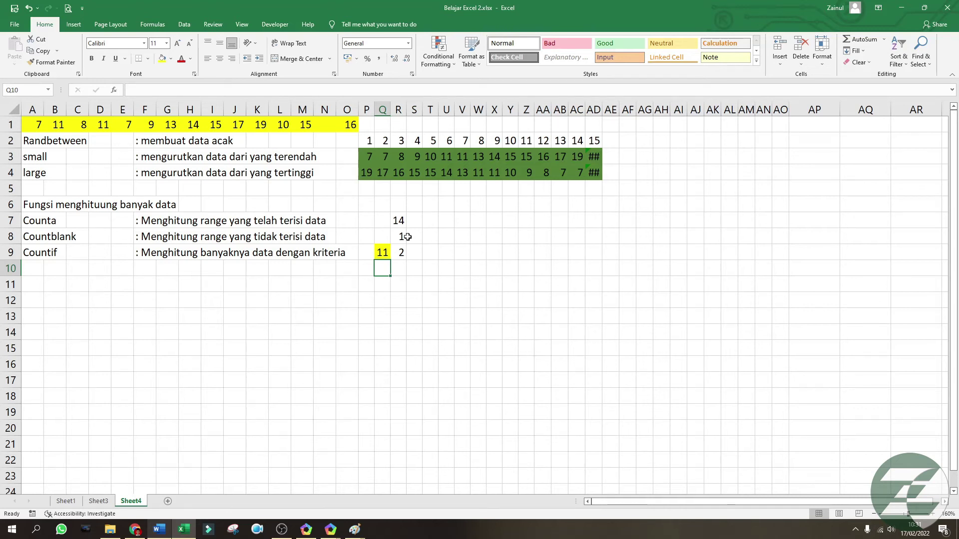
{"action": "left_click", "coordinate": [385, 299]}
{"action": "left_click", "coordinate": [331, 303]}
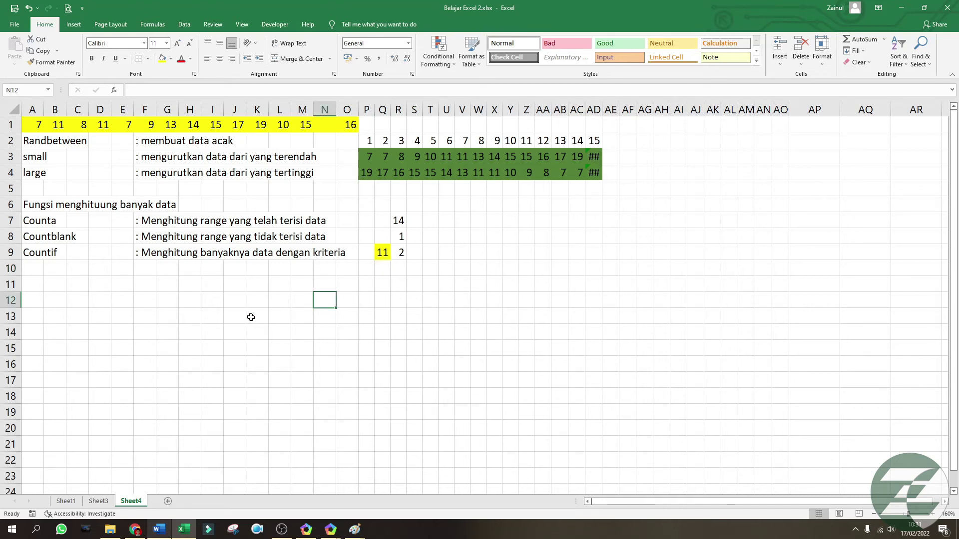
{"action": "left_click", "coordinate": [225, 316]}
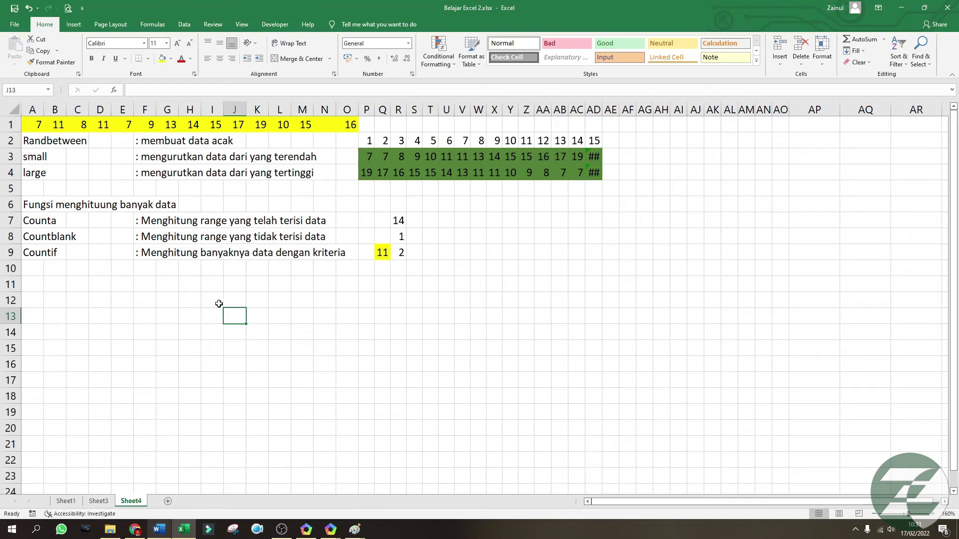
{"action": "left_click", "coordinate": [118, 296]}
- Switch to Sheet1 and examine the Surabaya rows and the Harga values in the goods table
{"action": "left_click", "coordinate": [65, 500]}
{"action": "left_click_drag", "start_coordinate": [144, 321], "coordinate": [155, 302]}
{"action": "left_click", "coordinate": [505, 227]}
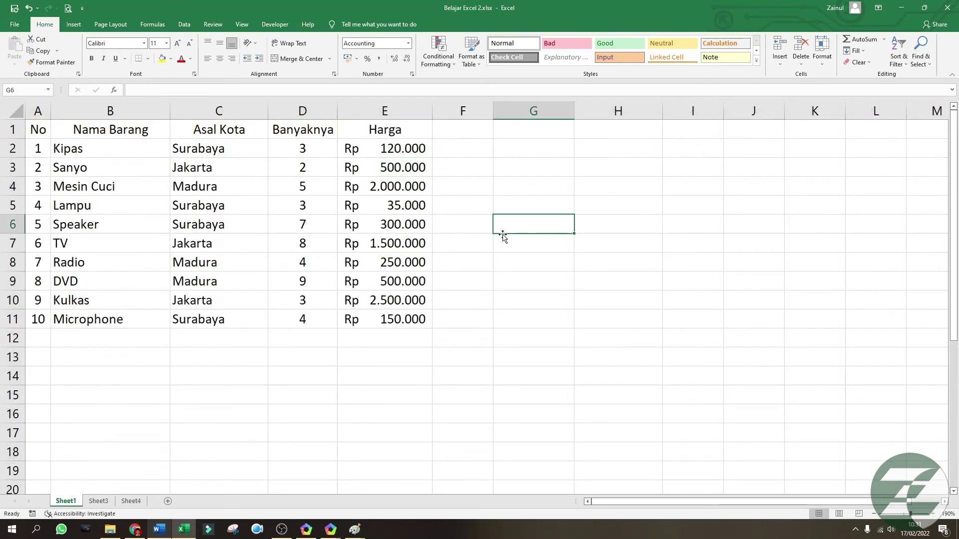
{"action": "left_click", "coordinate": [232, 254]}
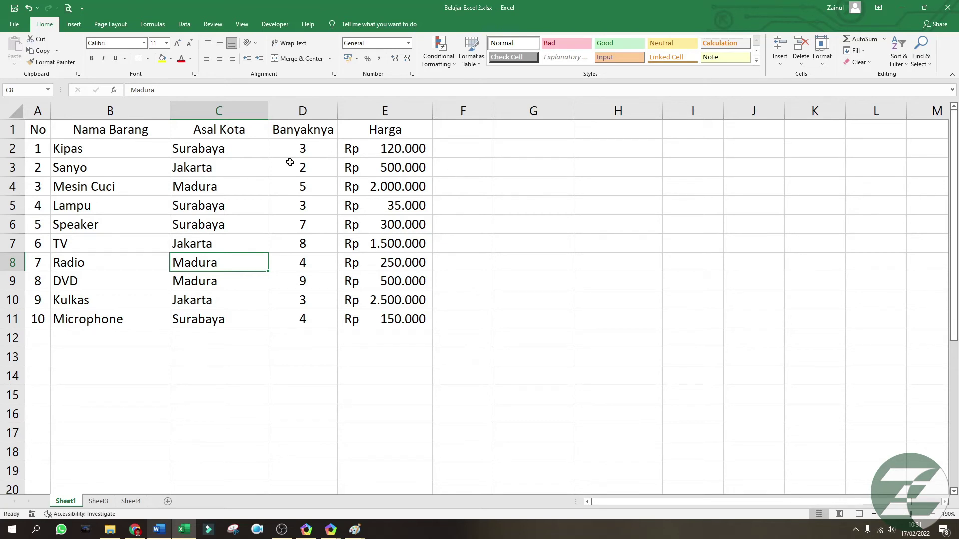
{"action": "left_click_drag", "start_coordinate": [222, 149], "coordinate": [430, 152]}
{"action": "left_click_drag", "start_coordinate": [187, 208], "coordinate": [385, 211]}
{"action": "left_click_drag", "start_coordinate": [203, 226], "coordinate": [387, 226]}
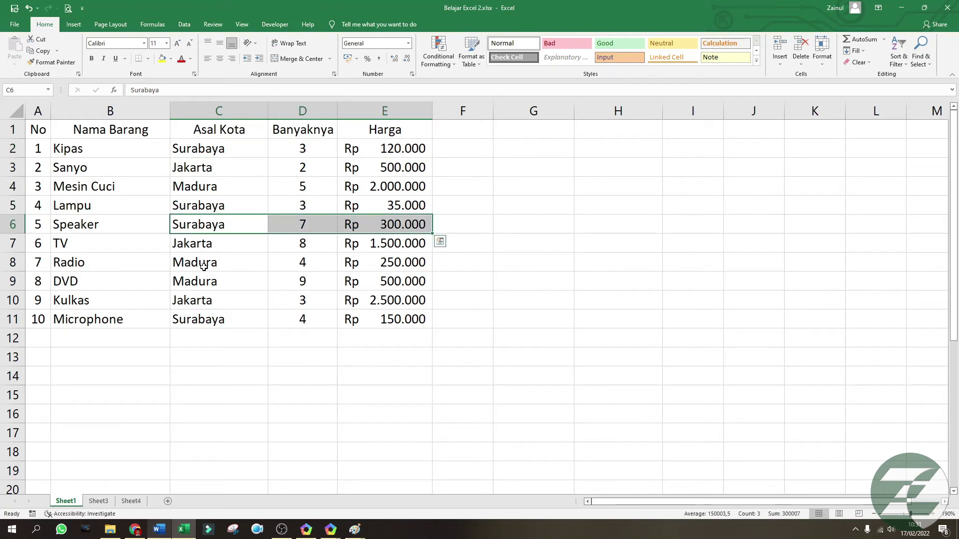
{"action": "left_click", "coordinate": [204, 267]}
{"action": "left_click_drag", "start_coordinate": [220, 322], "coordinate": [427, 320]}
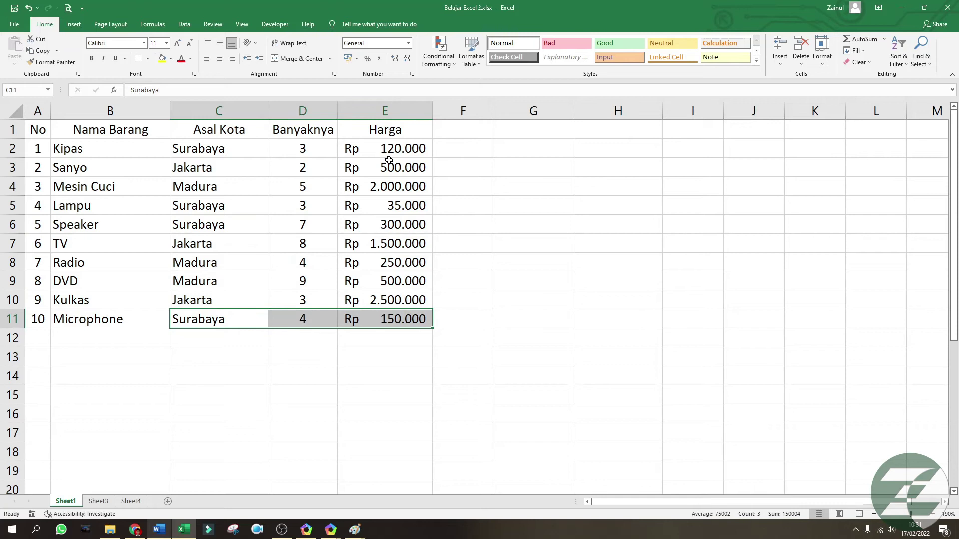
{"action": "left_click_drag", "start_coordinate": [379, 150], "coordinate": [385, 316]}
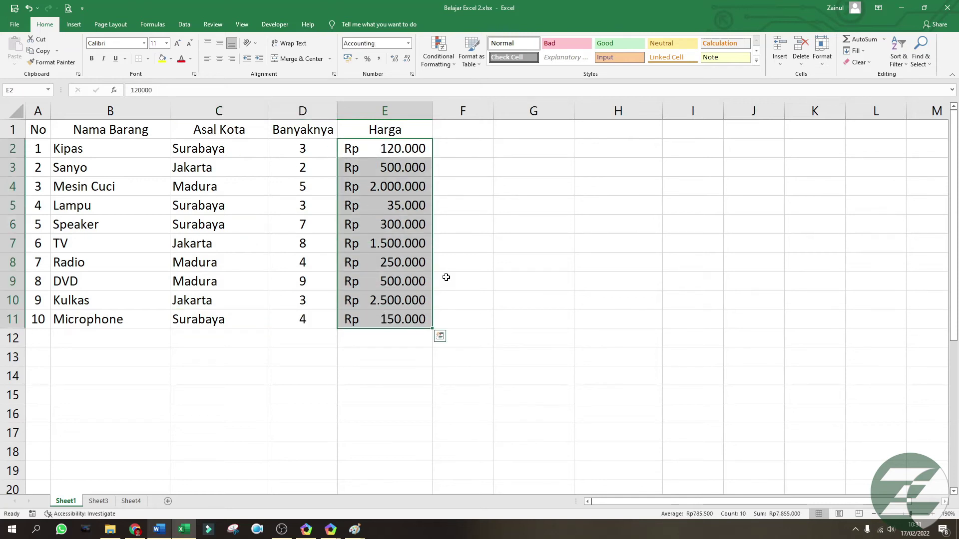
{"action": "left_click_drag", "start_coordinate": [445, 278], "coordinate": [451, 265]}
- Enter the heading "Asal kota" in G1, beside the goods table on Sheet1
{"action": "left_click", "coordinate": [486, 148]}
{"action": "left_click", "coordinate": [563, 133]}
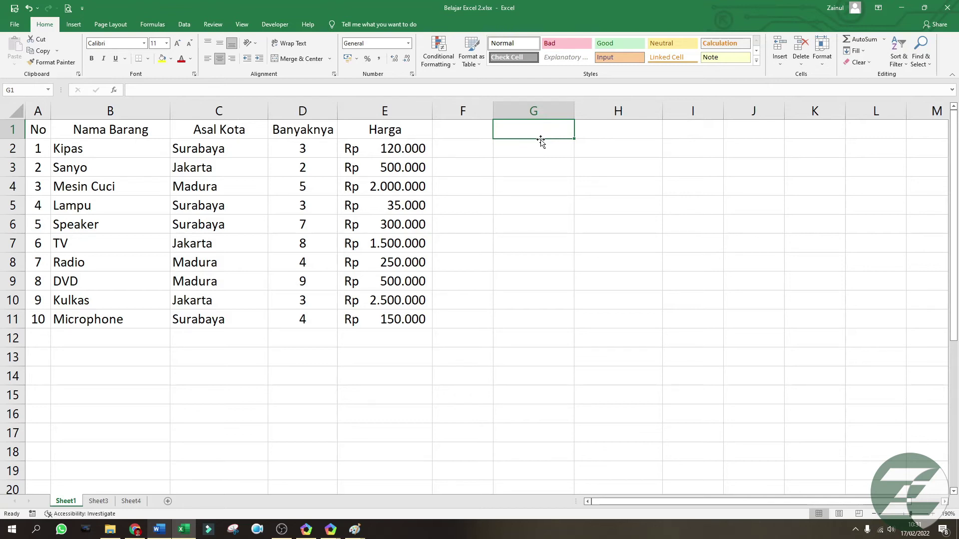
{"action": "type", "text": "Asal kota"}
{"action": "key", "text": "Tab"}
{"action": "key", "text": "Left"}
{"action": "key", "text": "Left"}
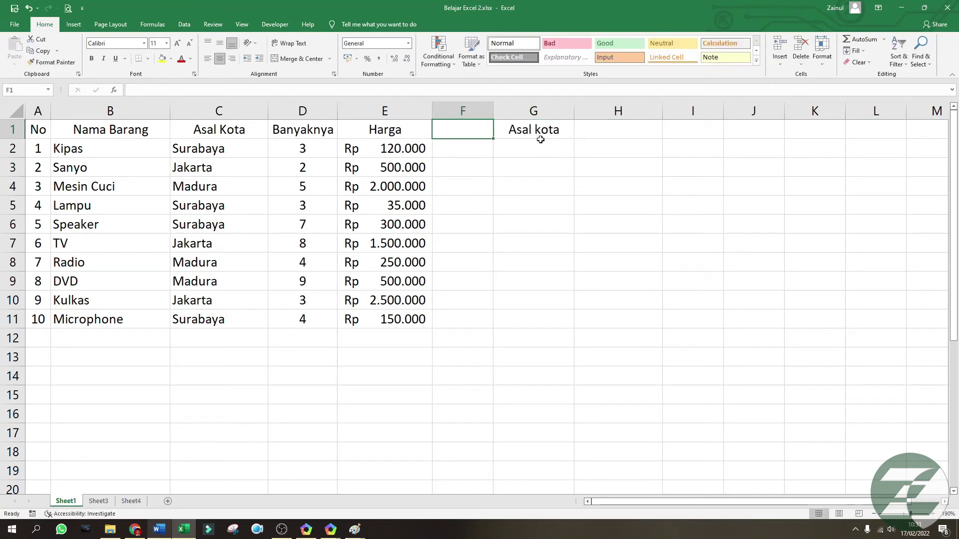
- Change the G1 heading to "Kriteria Asal kota" and widen column G to fit it
{"action": "double_click", "coordinate": [505, 131]}
{"action": "type", "text": "Kriteria"}
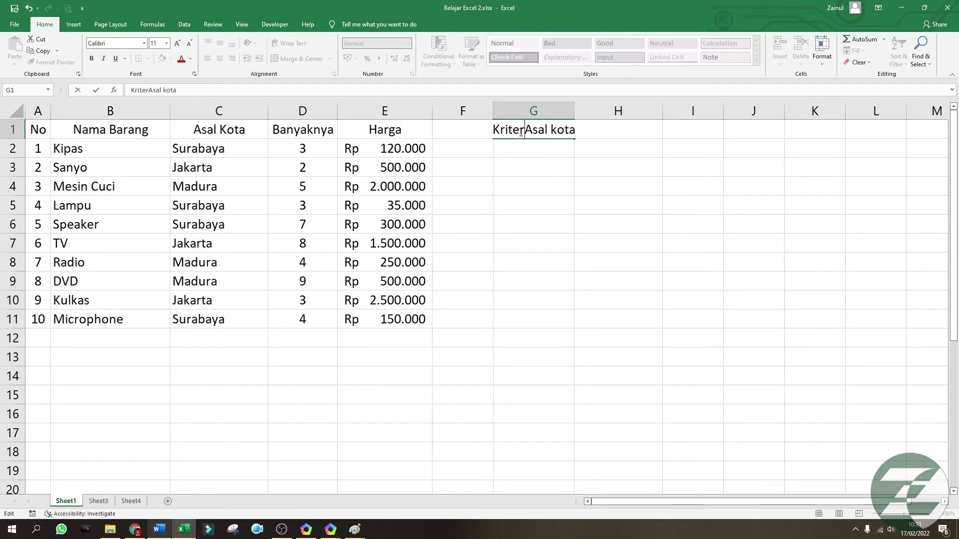
{"action": "key", "text": "Return"}
{"action": "left_click_drag", "start_coordinate": [574, 109], "coordinate": [606, 110]}
- Enter the heading "Jumlah harga" in H1
{"action": "left_click", "coordinate": [649, 126]}
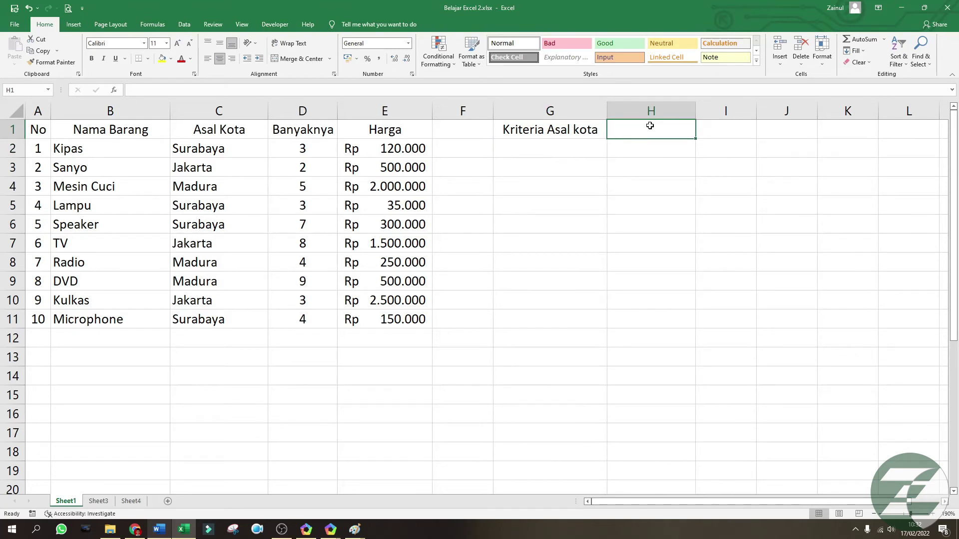
{"action": "type", "text": "Jumlah harg"}
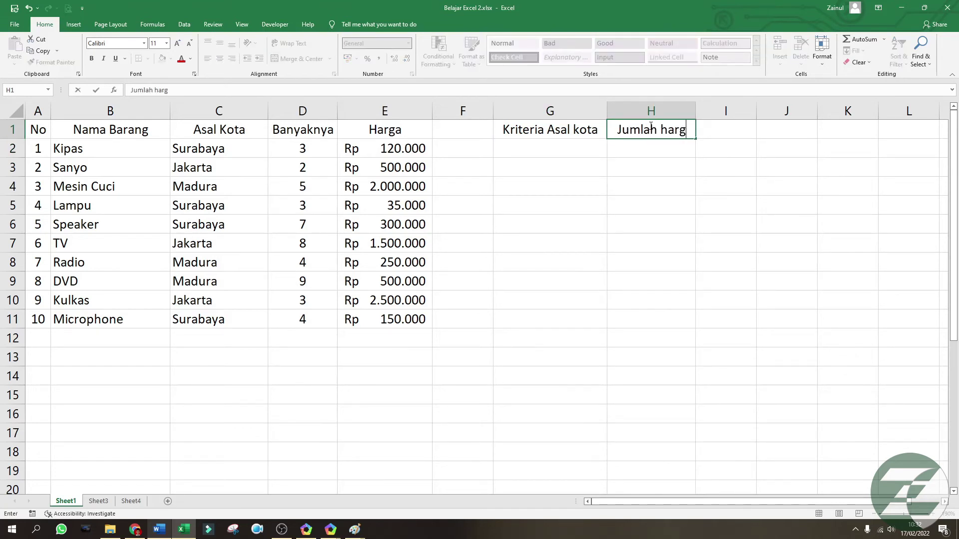
{"action": "type", "text": "a"}
{"action": "key", "text": "Return"}
- Enter "Surabaya" as the city criterion in G2
{"action": "left_click", "coordinate": [604, 151]}
{"action": "left_click", "coordinate": [615, 152]}
{"action": "left_click", "coordinate": [565, 152]}
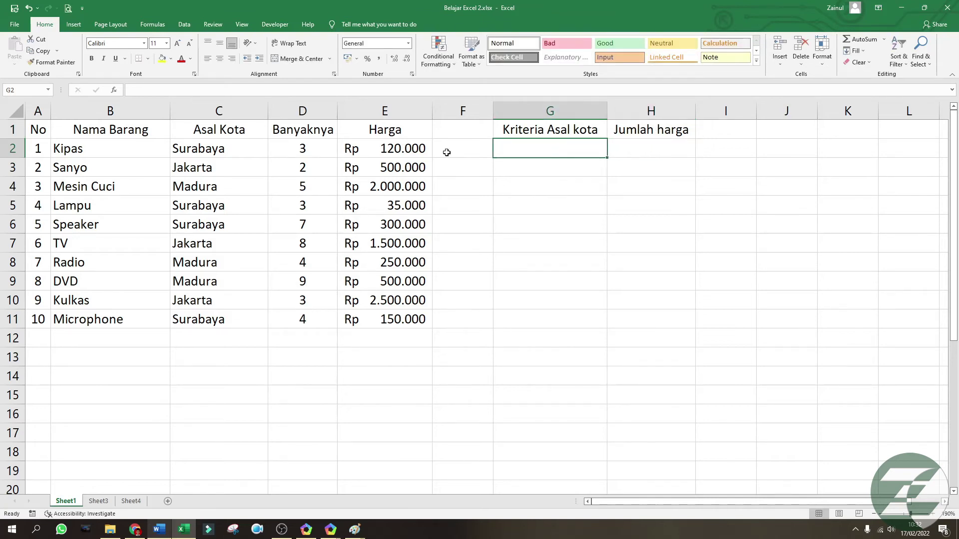
{"action": "left_click", "coordinate": [646, 155]}
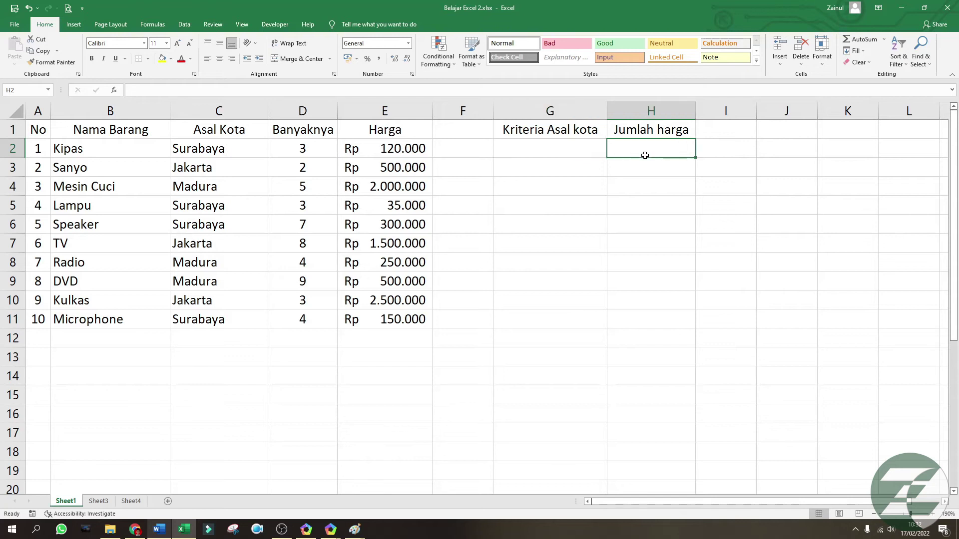
{"action": "left_click", "coordinate": [536, 154]}
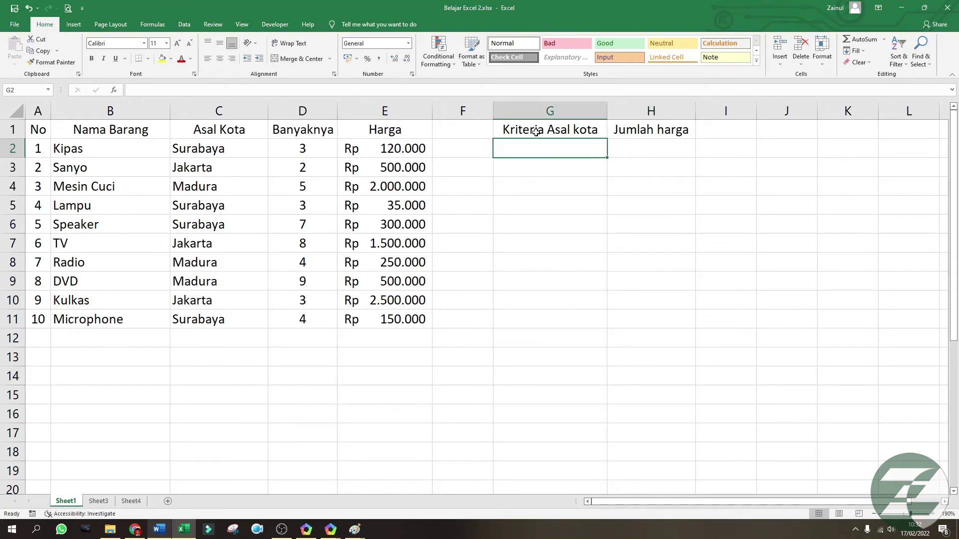
{"action": "type", "text": "Surabaya"}
{"action": "key", "text": "Tab"}
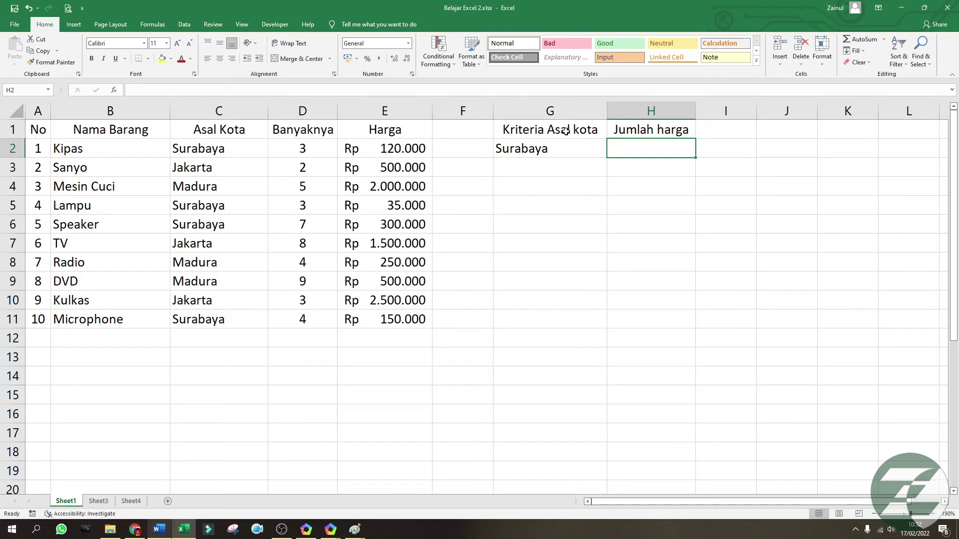
- Enter the label "Sumif" in J2 beside the summary
{"action": "left_click", "coordinate": [724, 152]}
{"action": "left_click", "coordinate": [764, 148]}
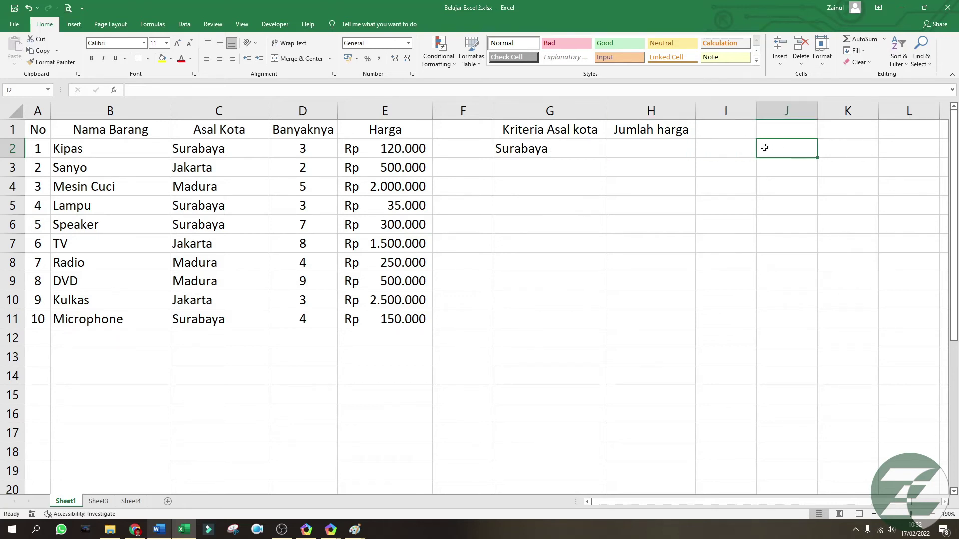
{"action": "type", "text": "Sumif"}
{"action": "key", "text": "Return"}
{"action": "type", "text": "\\"}
{"action": "key", "text": "BackSpace"}
{"action": "left_click", "coordinate": [782, 167]}
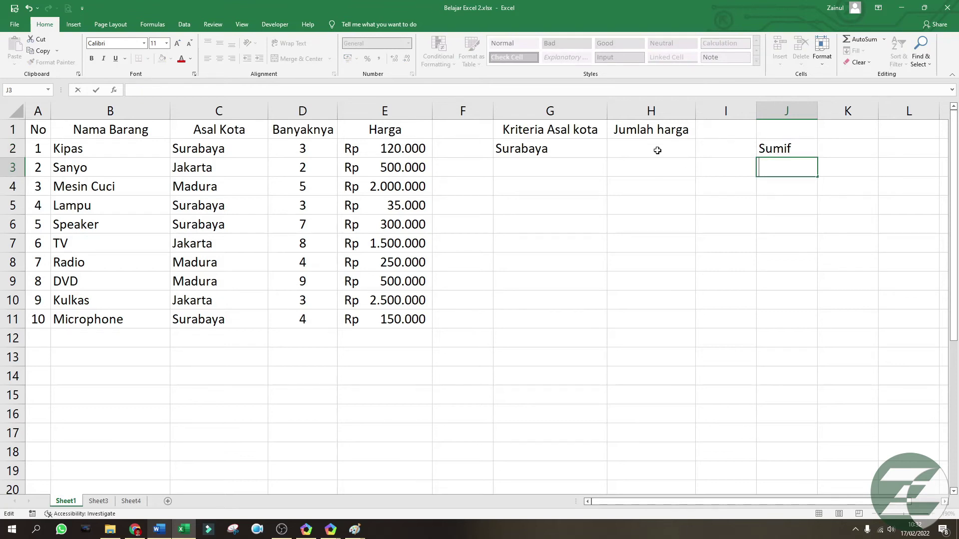
- Begin a SUMIF formula in H2 with the whole goods table, $A$1:$E$11, as its absolute range
{"action": "left_click", "coordinate": [656, 149]}
{"action": "type", "text": "=su"}
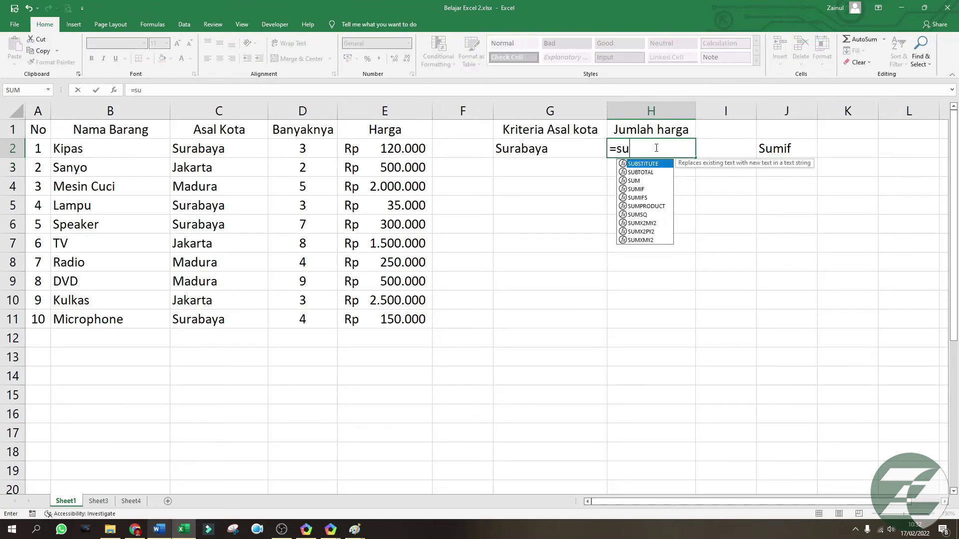
{"action": "type", "text": "mif("}
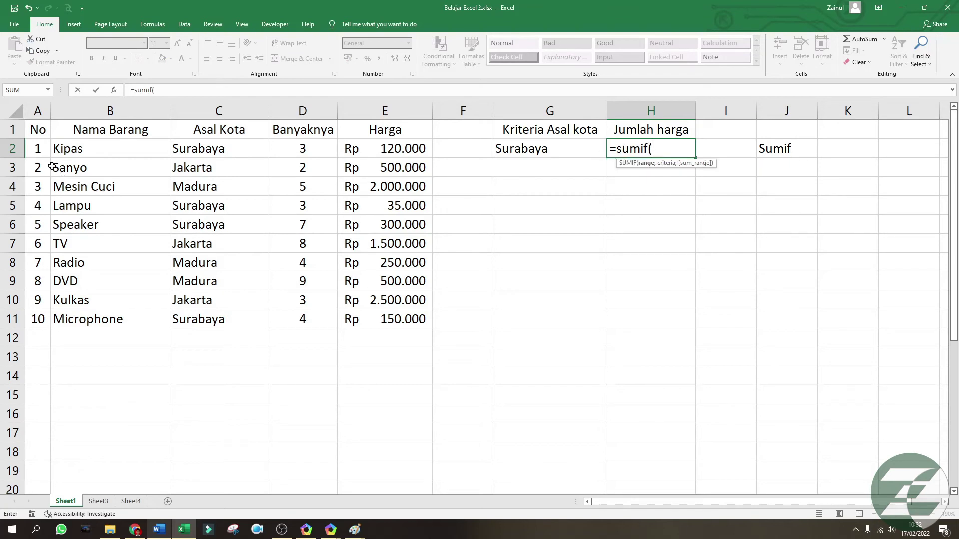
{"action": "left_click_drag", "start_coordinate": [36, 148], "coordinate": [100, 148]}
{"action": "left_click_drag", "start_coordinate": [302, 224], "coordinate": [415, 319]}
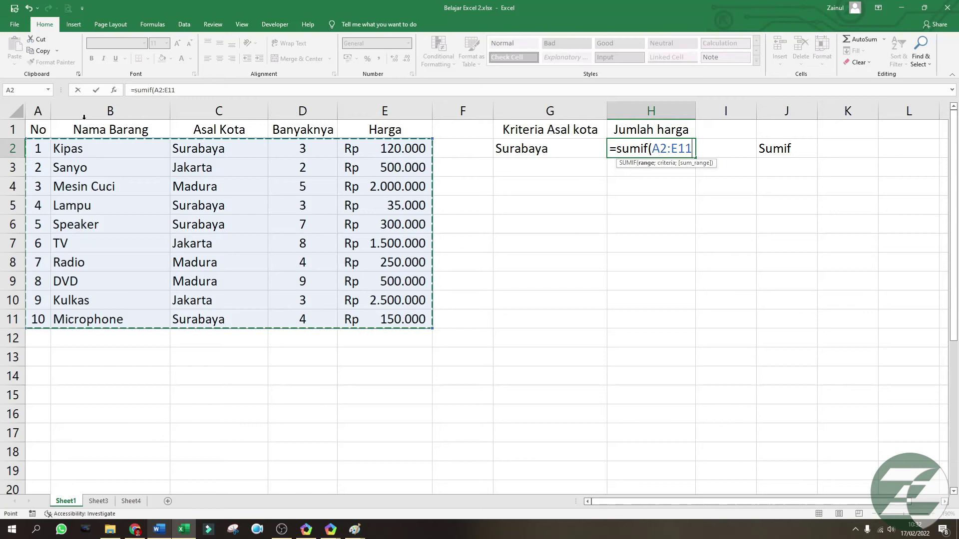
{"action": "left_click_drag", "start_coordinate": [197, 150], "coordinate": [386, 315]}
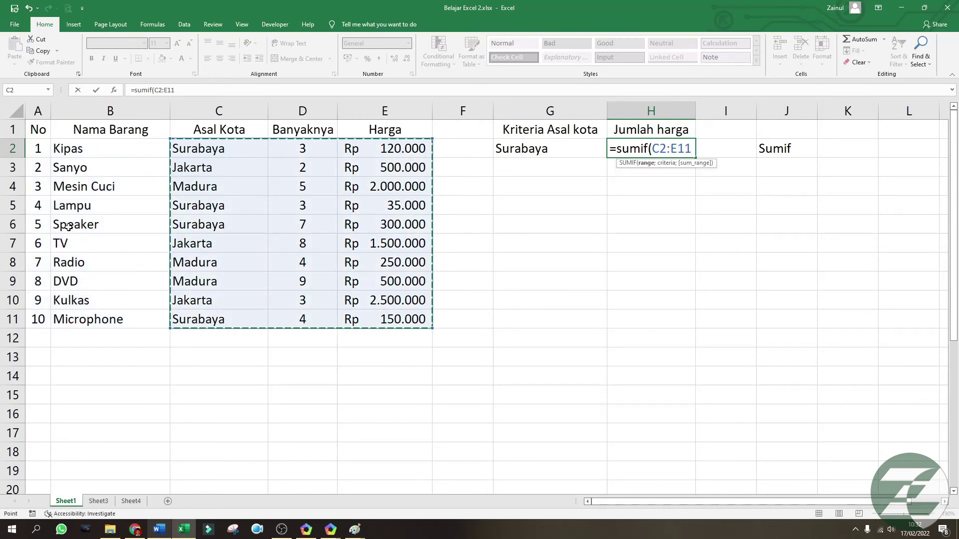
{"action": "left_click_drag", "start_coordinate": [33, 130], "coordinate": [366, 320]}
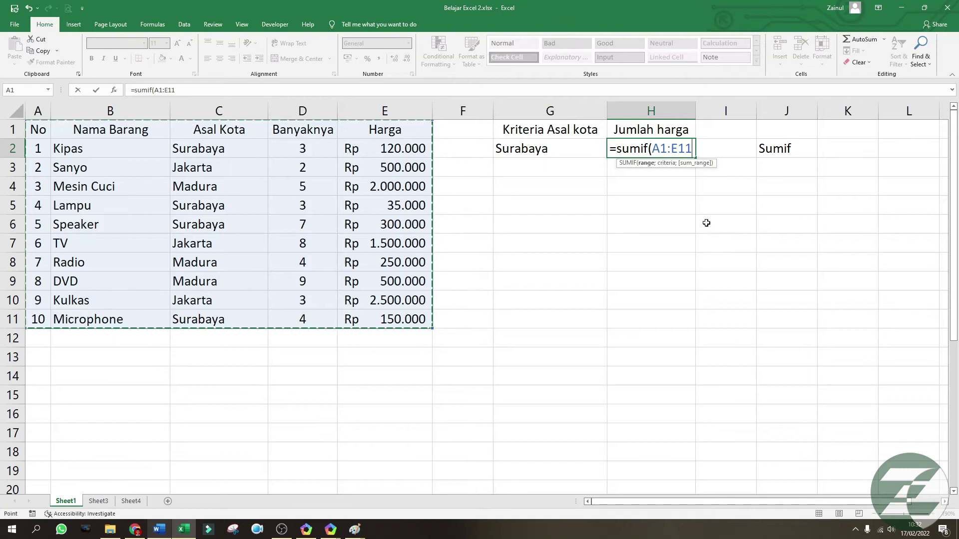
{"action": "key", "text": "F4"}
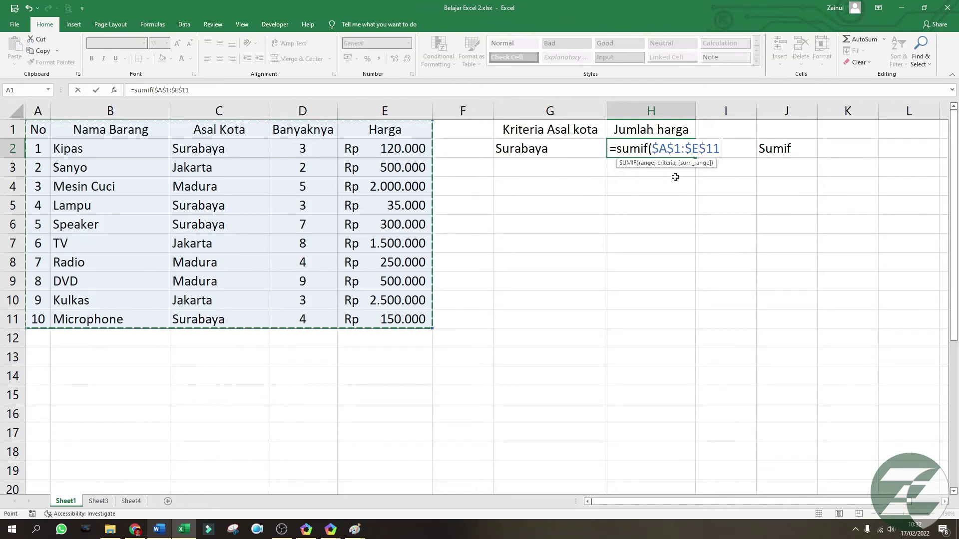
- Complete the SUMIF formula in H2 with G2 as the criterion and $E$2:$E$11 as the absolute sum range
{"action": "type", "text": ";"}
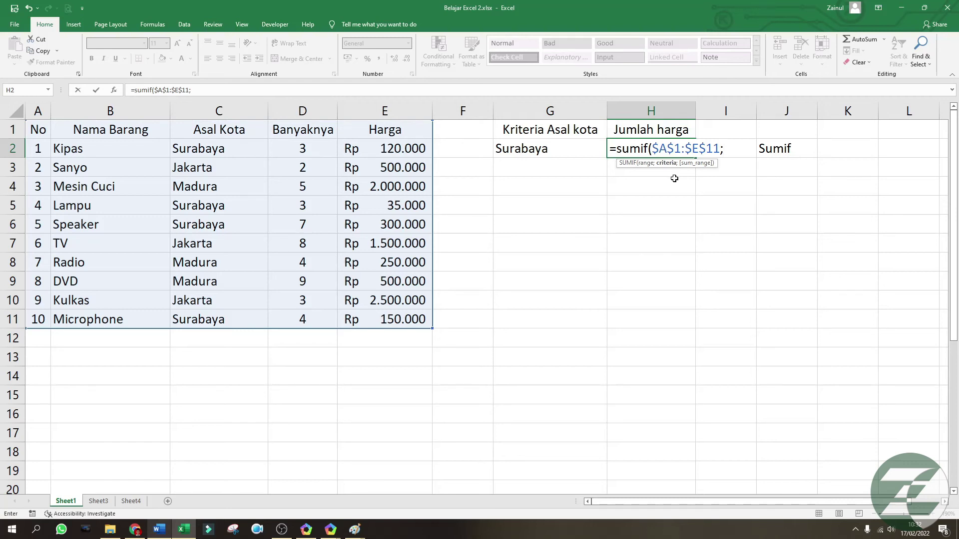
{"action": "left_click", "coordinate": [522, 153]}
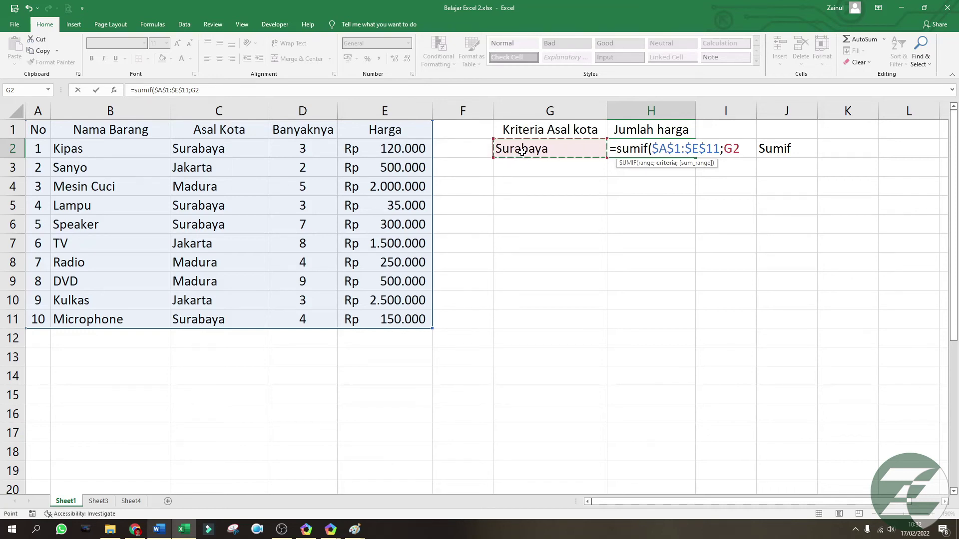
{"action": "type", "text": ";"}
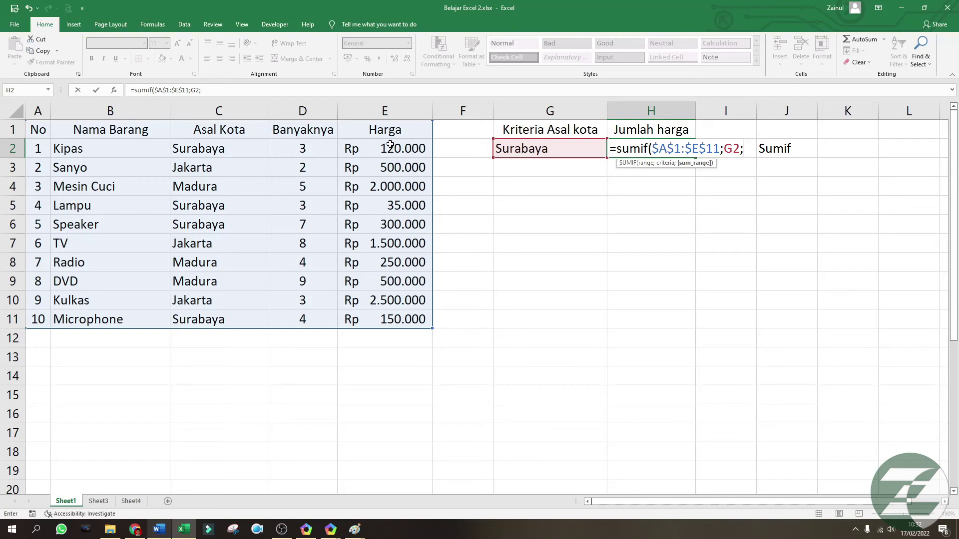
{"action": "left_click_drag", "start_coordinate": [388, 153], "coordinate": [388, 318]}
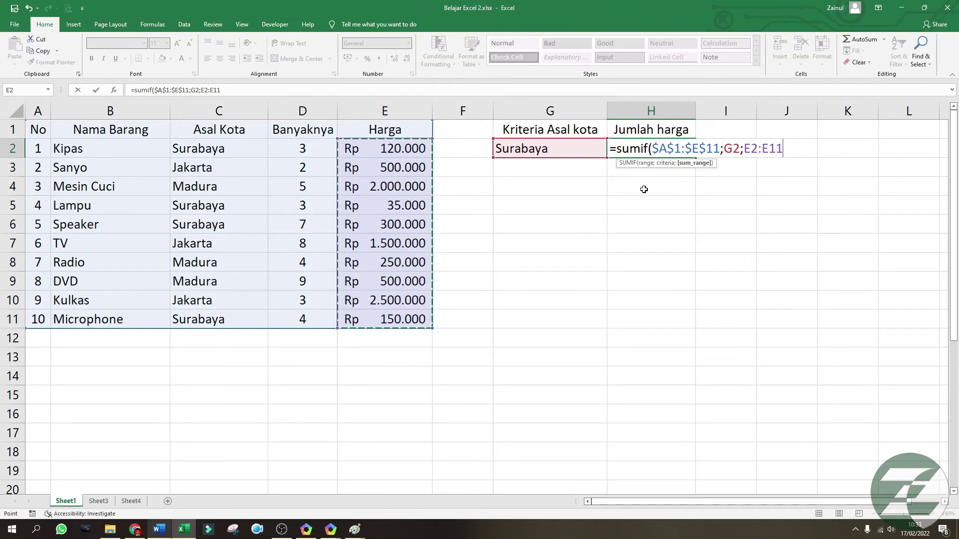
{"action": "key", "text": "F4"}
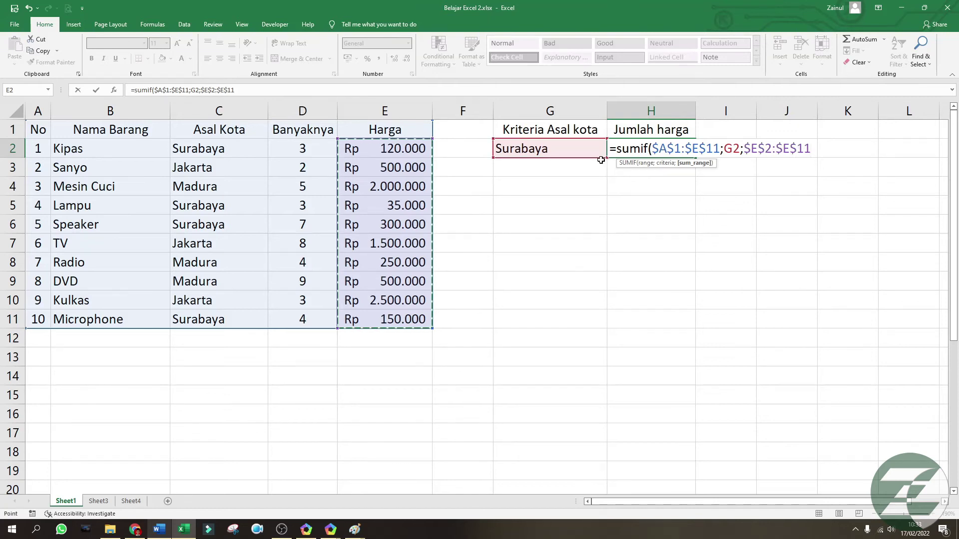
{"action": "type", "text": ")"}
{"action": "key", "text": "Return"}
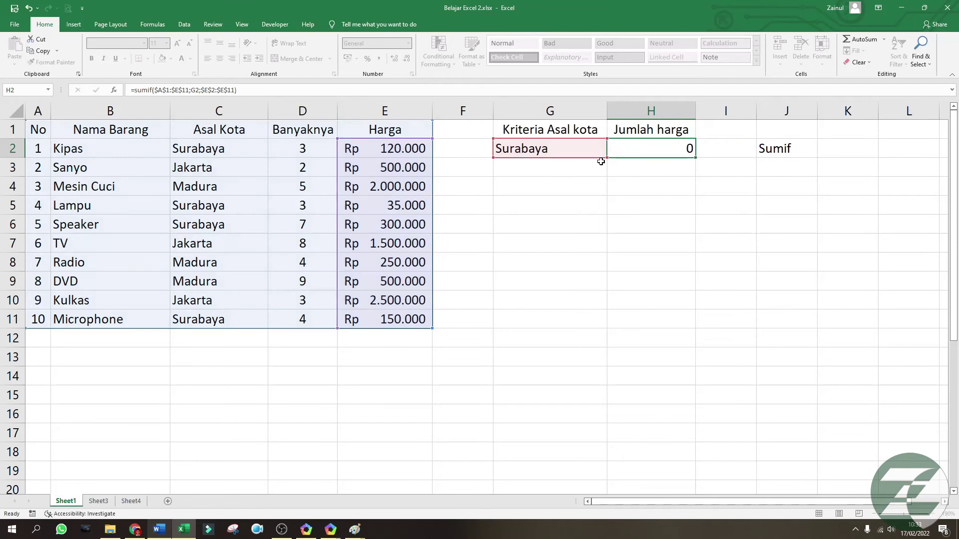
- Replace the first range of the SUMIF formula in H2 with the absolute range $C$2:$E$11
{"action": "left_click", "coordinate": [660, 150]}
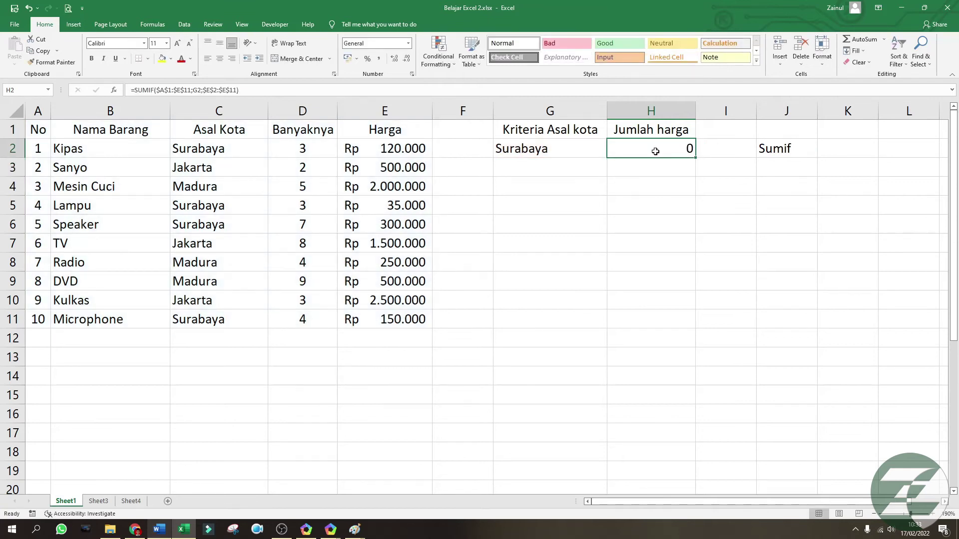
{"action": "left_click_drag", "start_coordinate": [192, 91], "coordinate": [156, 90]}
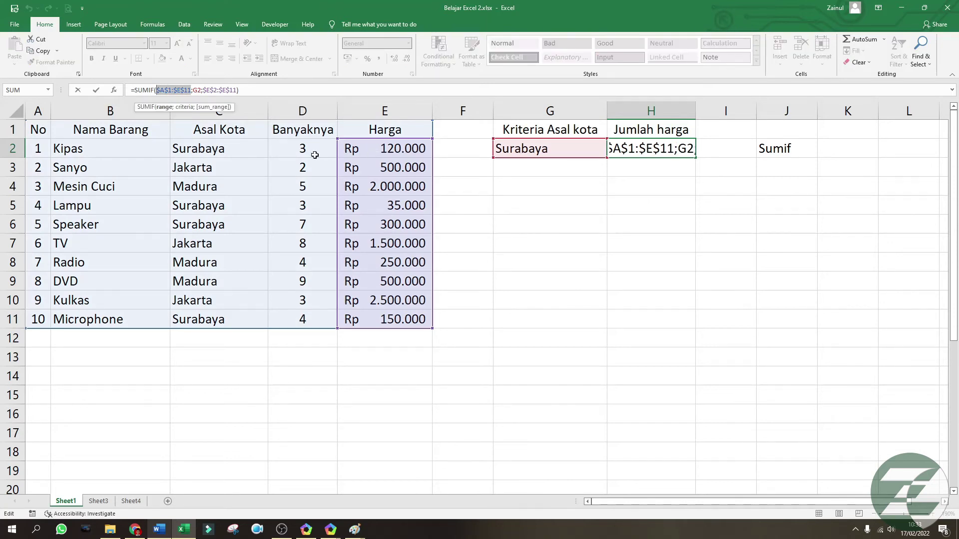
{"action": "left_click_drag", "start_coordinate": [189, 146], "coordinate": [376, 323]}
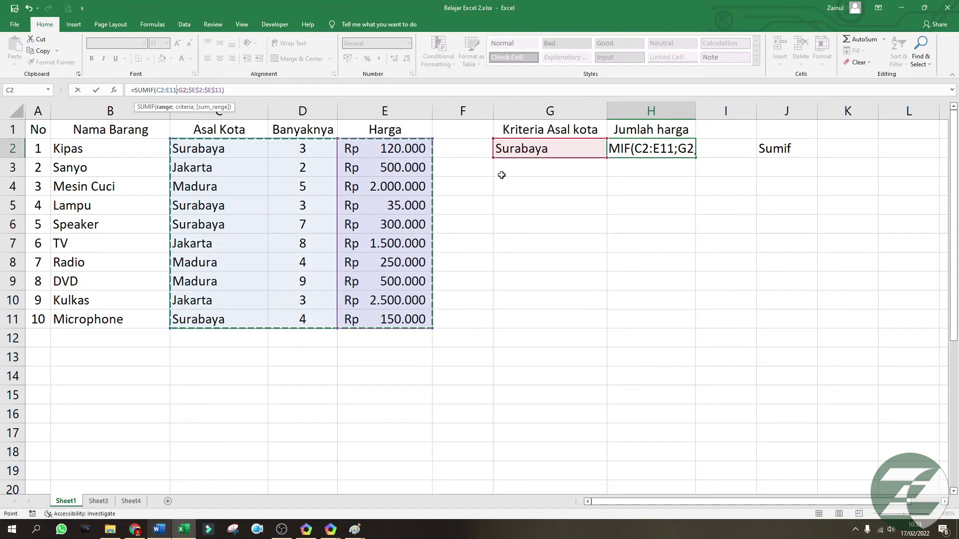
{"action": "key", "text": "F4"}
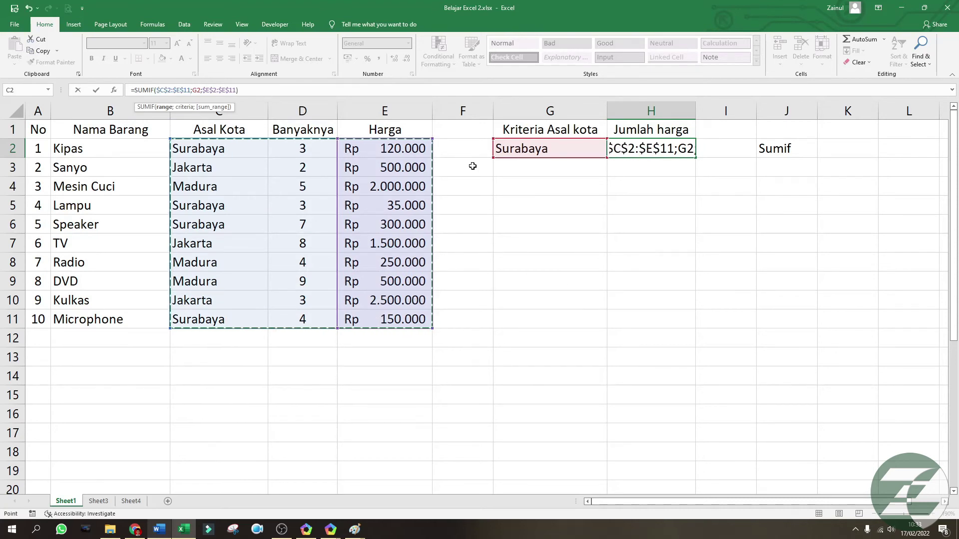
{"action": "key", "text": "Return"}
- Apply the Accounting number format to the Jumlah harga result in H2
{"action": "left_click", "coordinate": [655, 146]}
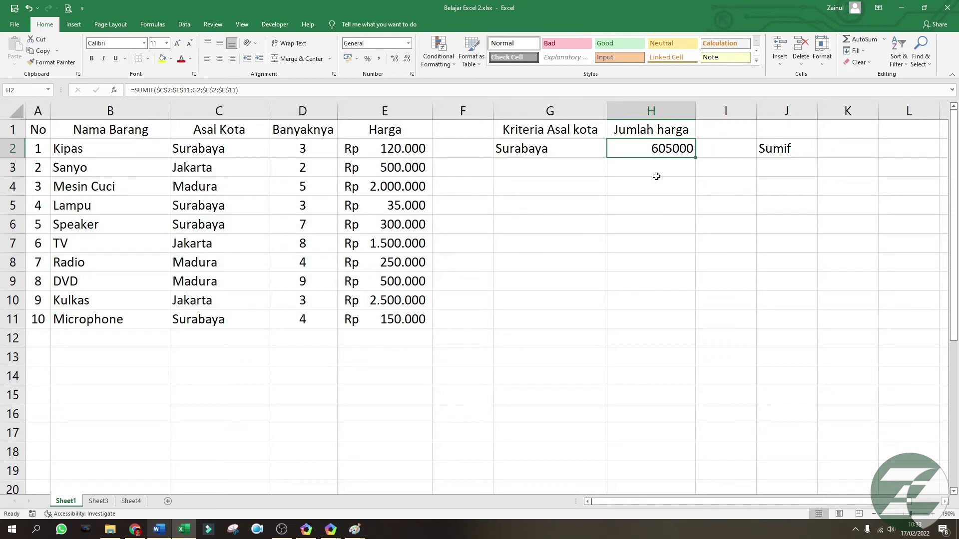
{"action": "left_click", "coordinate": [407, 44]}
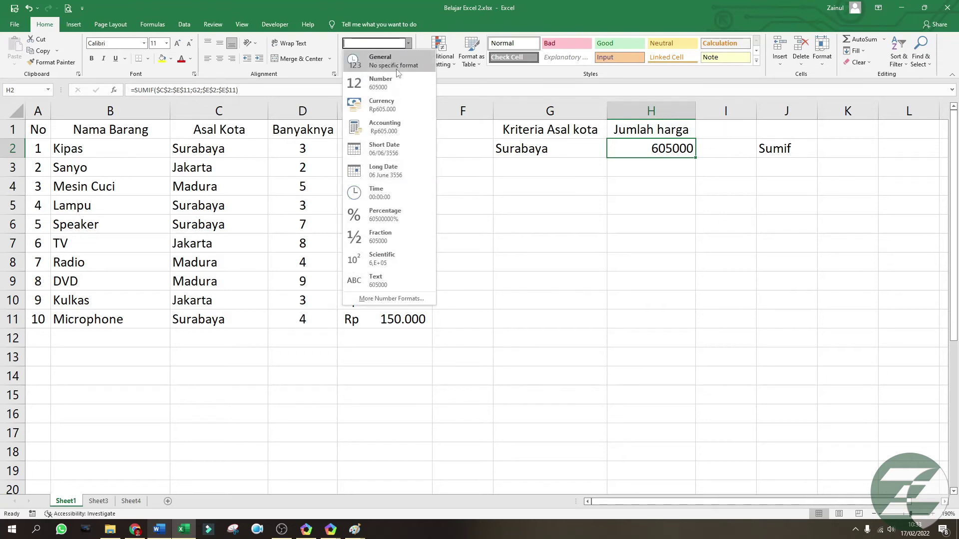
{"action": "left_click", "coordinate": [385, 127]}
{"action": "left_click", "coordinate": [706, 186]}
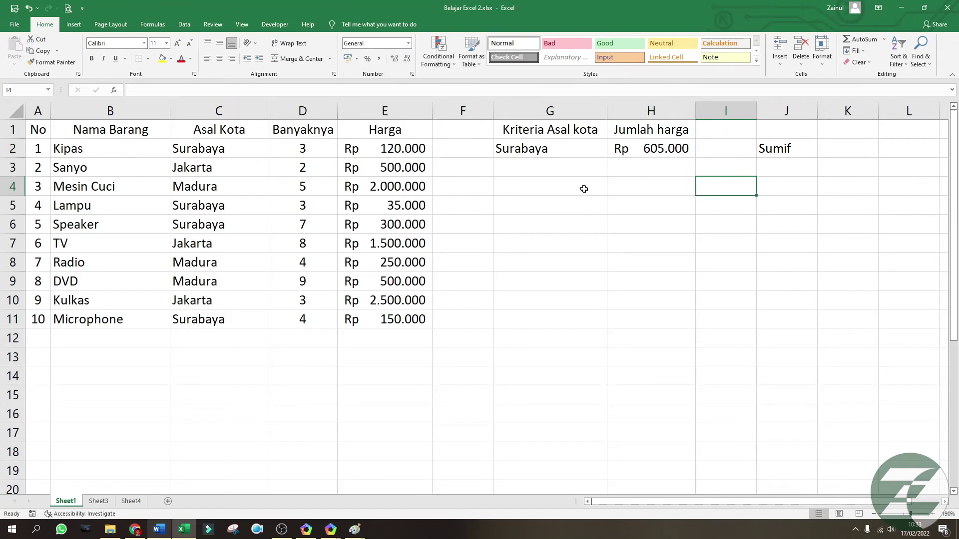
- Test the SUMIF formula by changing the criterion in G2 to jakarta and then to Madura
{"action": "left_click", "coordinate": [577, 183]}
{"action": "left_click", "coordinate": [562, 147]}
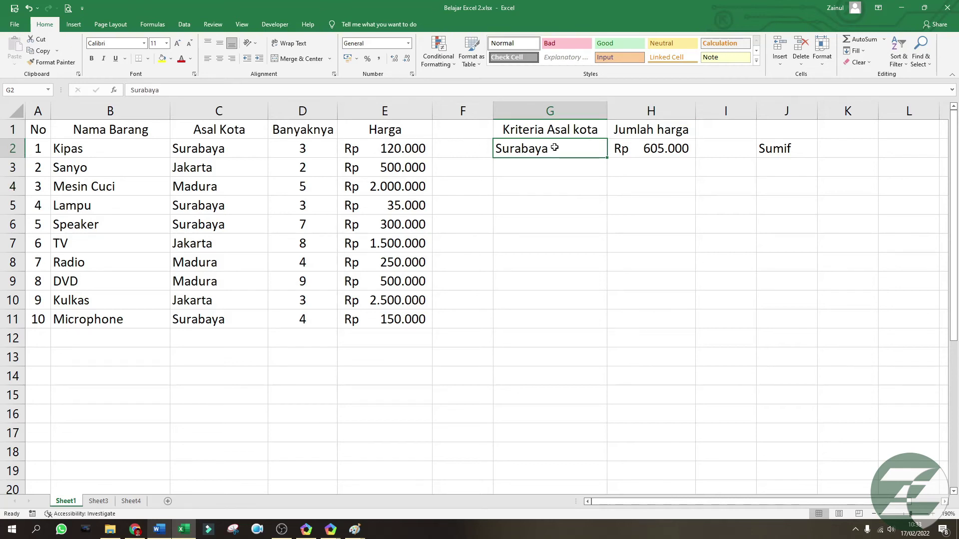
{"action": "type", "text": "jakarta"}
{"action": "key", "text": "Return"}
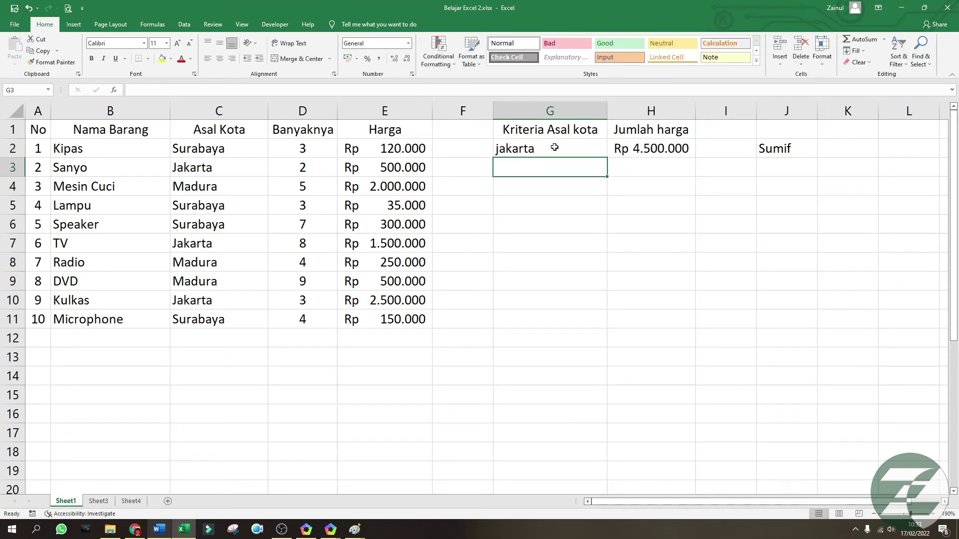
{"action": "left_click", "coordinate": [553, 143]}
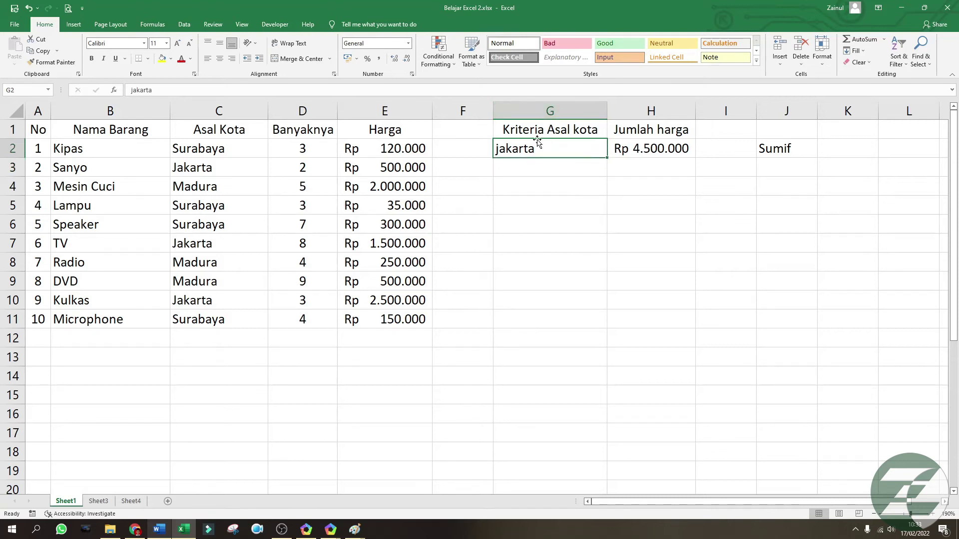
{"action": "type", "text": "Madura"}
{"action": "key", "text": "Return"}
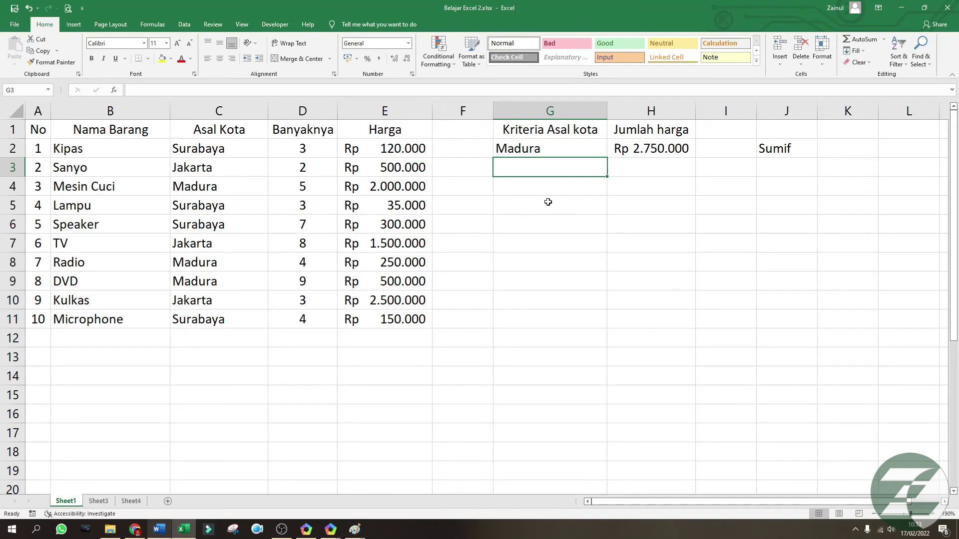
- Add up the three Madura prices in H4 with =E4+E8+E9 as a manual check of the SUMIF result
{"action": "left_click", "coordinate": [552, 187]}
{"action": "left_click", "coordinate": [638, 185]}
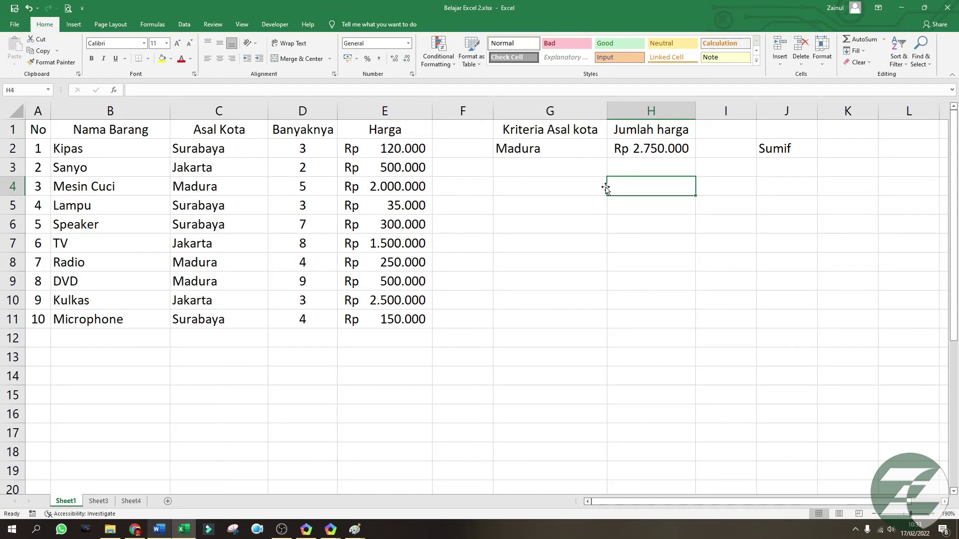
{"action": "type", "text": "="}
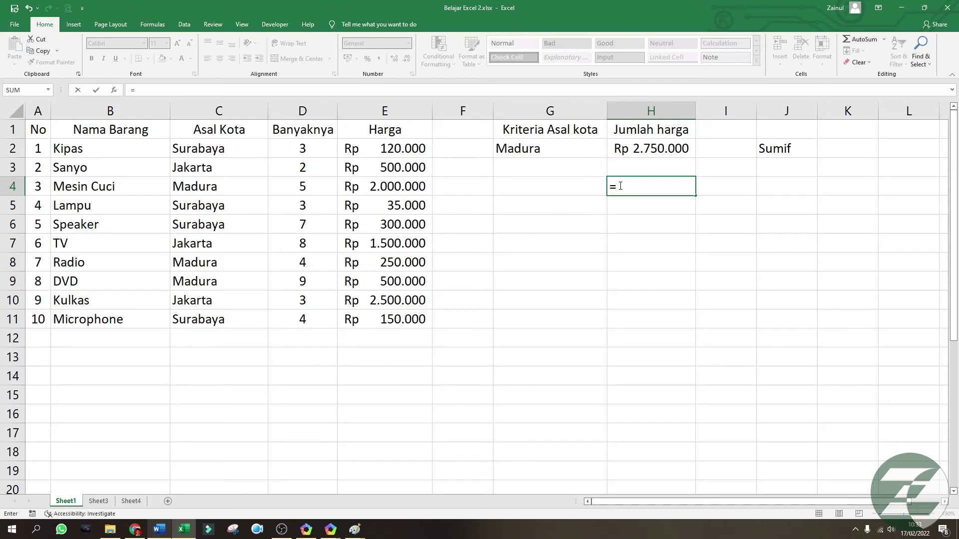
{"action": "left_click", "coordinate": [406, 186]}
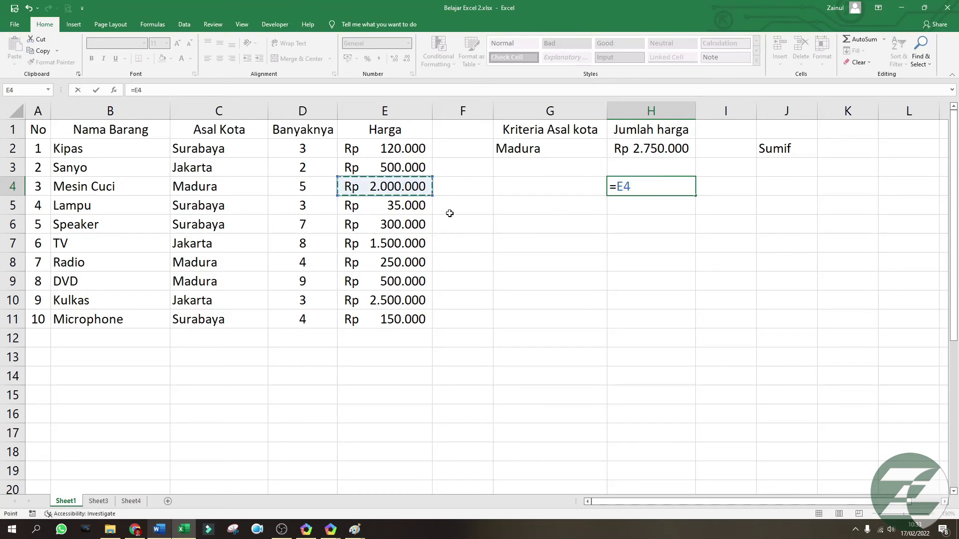
{"action": "type", "text": "+"}
{"action": "left_click", "coordinate": [419, 261]}
{"action": "type", "text": "+"}
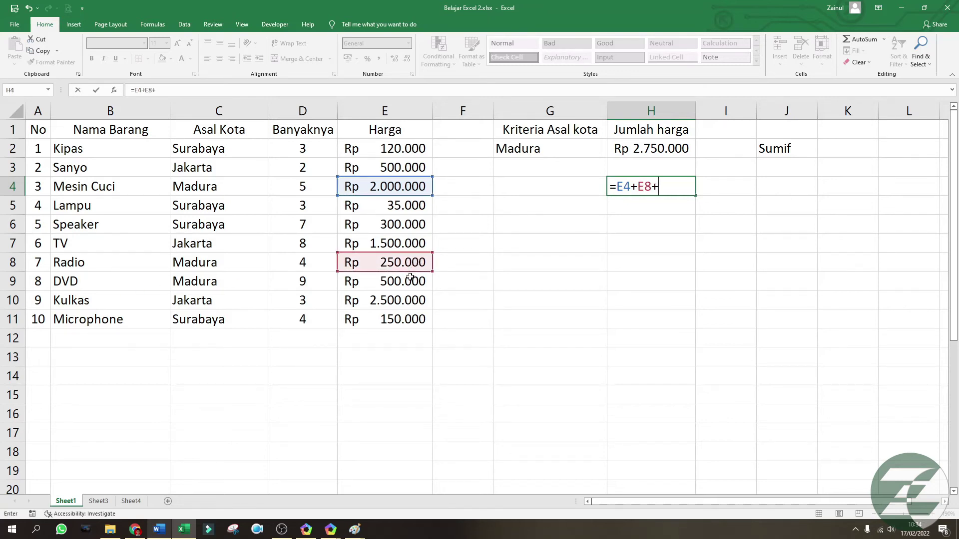
{"action": "left_click", "coordinate": [409, 279]}
{"action": "key", "text": "Return"}
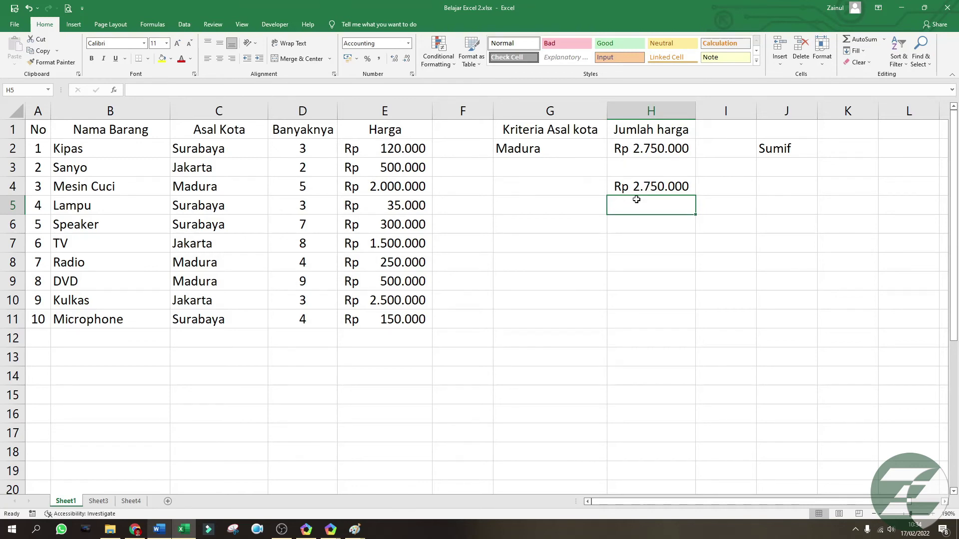
{"action": "left_click", "coordinate": [649, 190]}
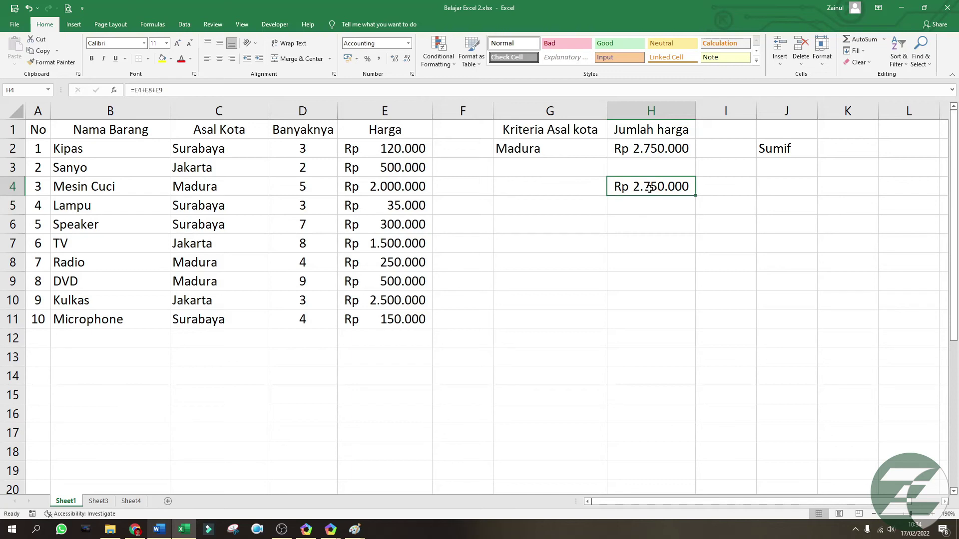
- Change the SUMIF criterion in G2 to surabaya
{"action": "left_click", "coordinate": [541, 150]}
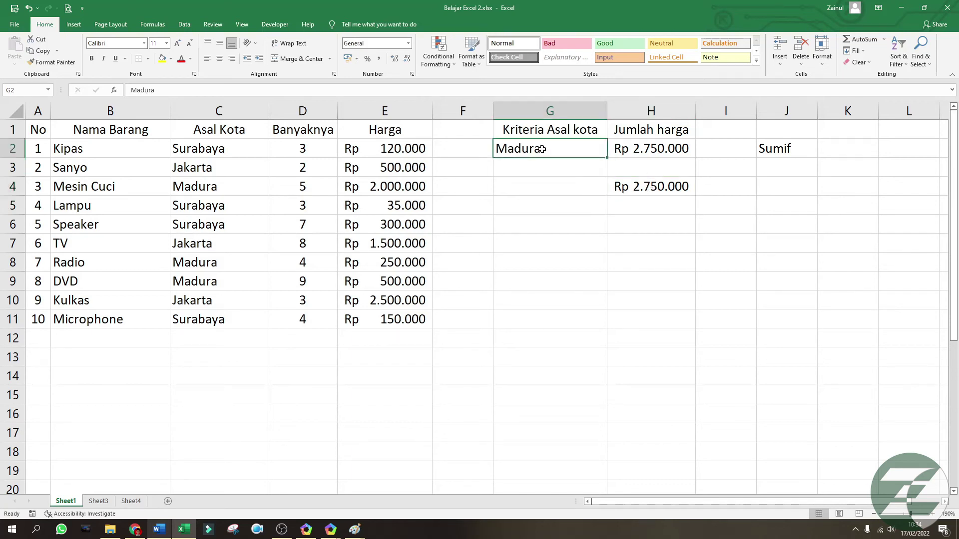
{"action": "type", "text": "surabaya"}
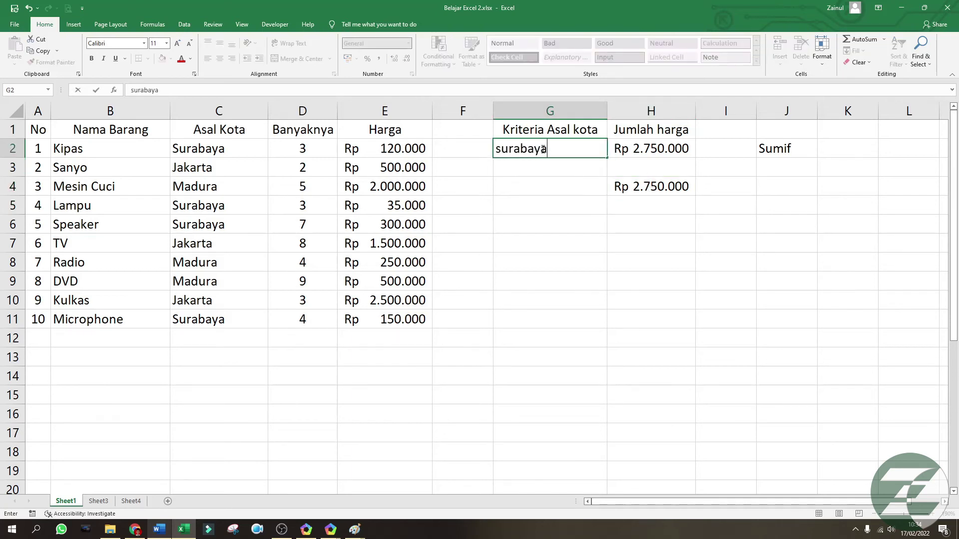
{"action": "key", "text": "Return"}
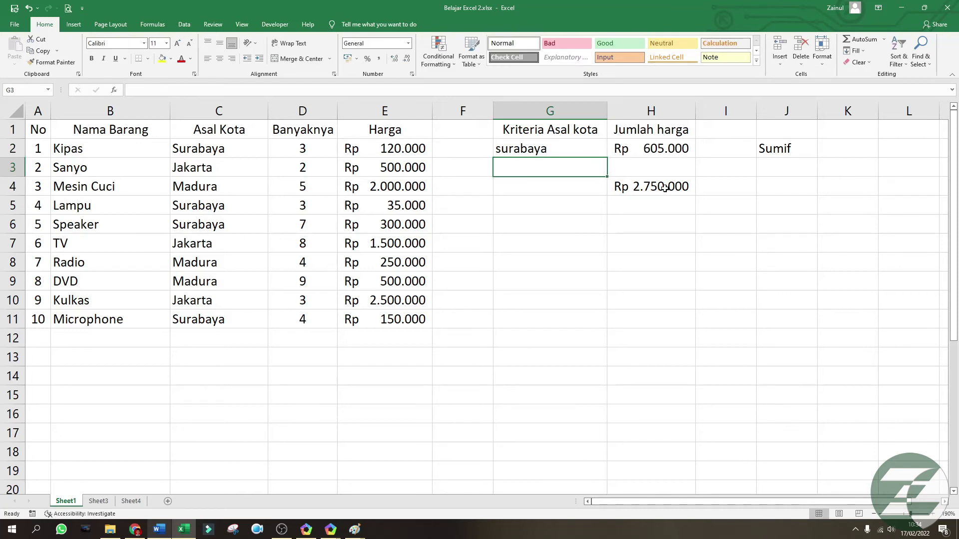
- Cross-check the Surabaya total in H4 with =E2+E5+E6+E11 and clear that cell
{"action": "left_click", "coordinate": [656, 181]}
{"action": "type", "text": "="}
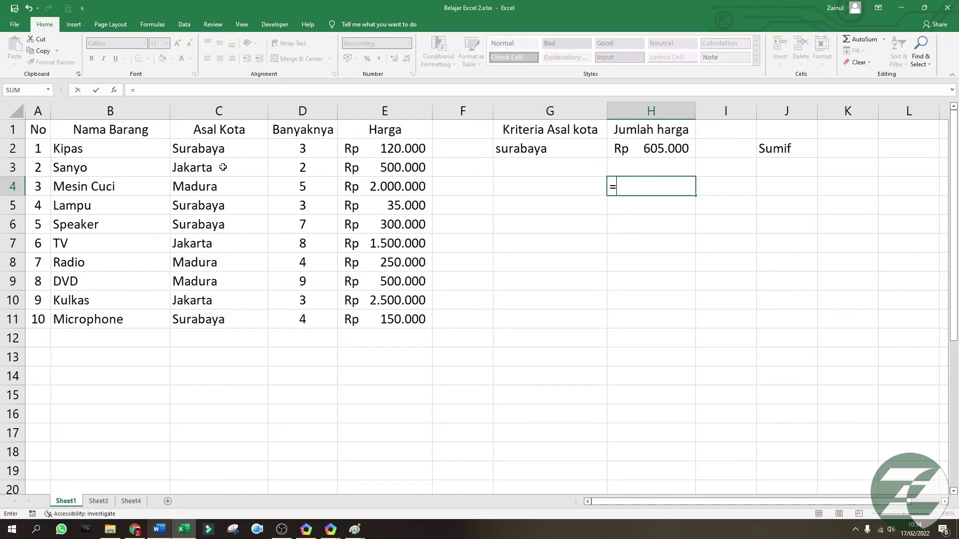
{"action": "left_click", "coordinate": [398, 150]}
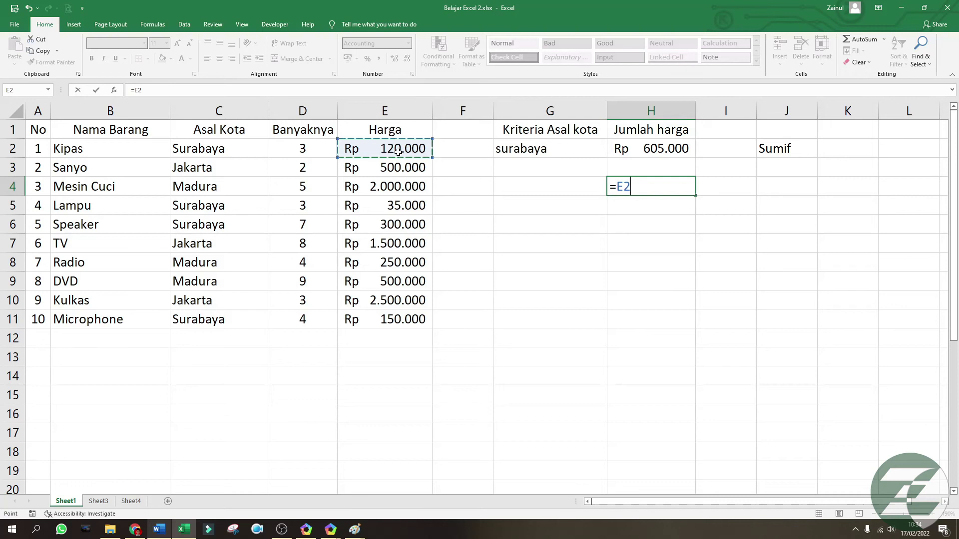
{"action": "type", "text": "+"}
{"action": "left_click", "coordinate": [405, 207]}
{"action": "type", "text": "+"}
{"action": "left_click", "coordinate": [405, 225]}
{"action": "type", "text": "++"}
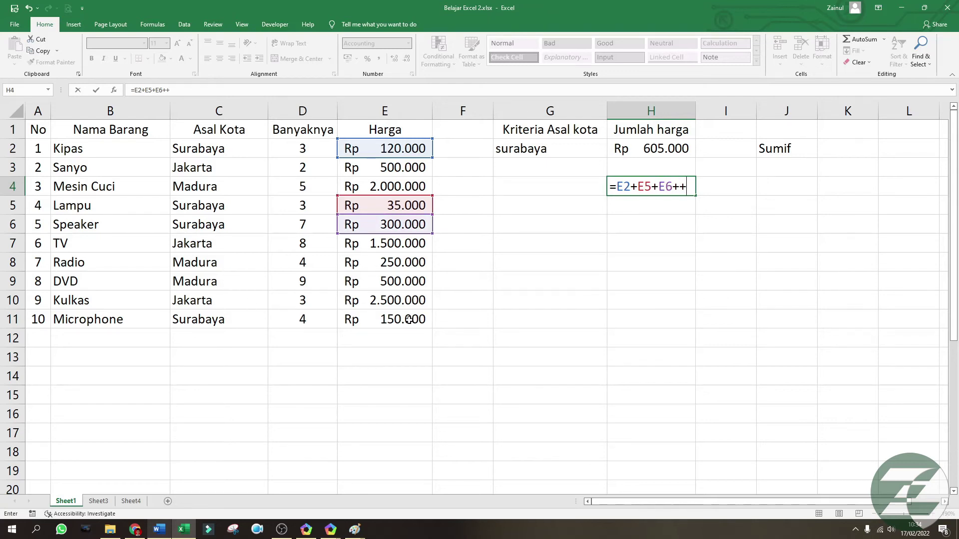
{"action": "left_click", "coordinate": [408, 320]}
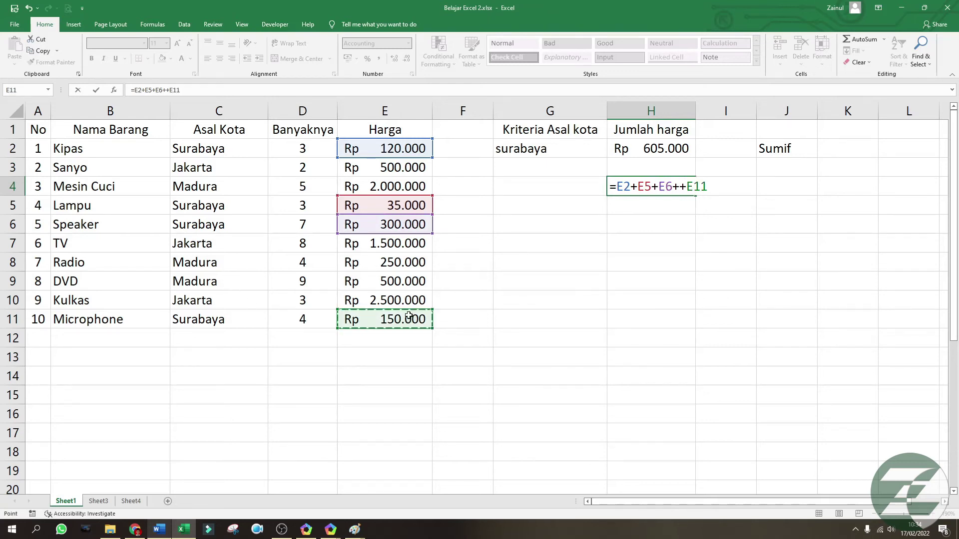
{"action": "left_click", "coordinate": [682, 189]}
{"action": "key", "text": "BackSpace"}
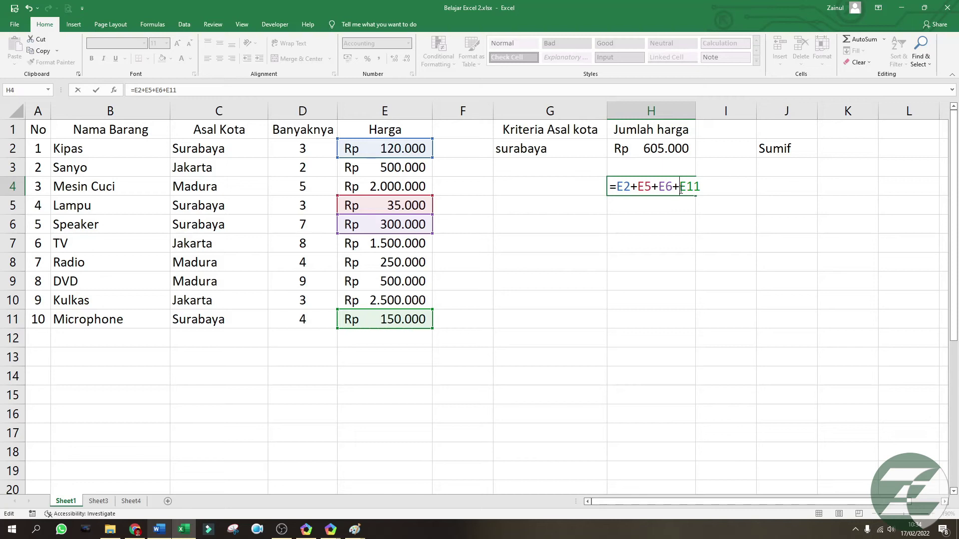
{"action": "key", "text": "Return"}
{"action": "left_click", "coordinate": [671, 188]}
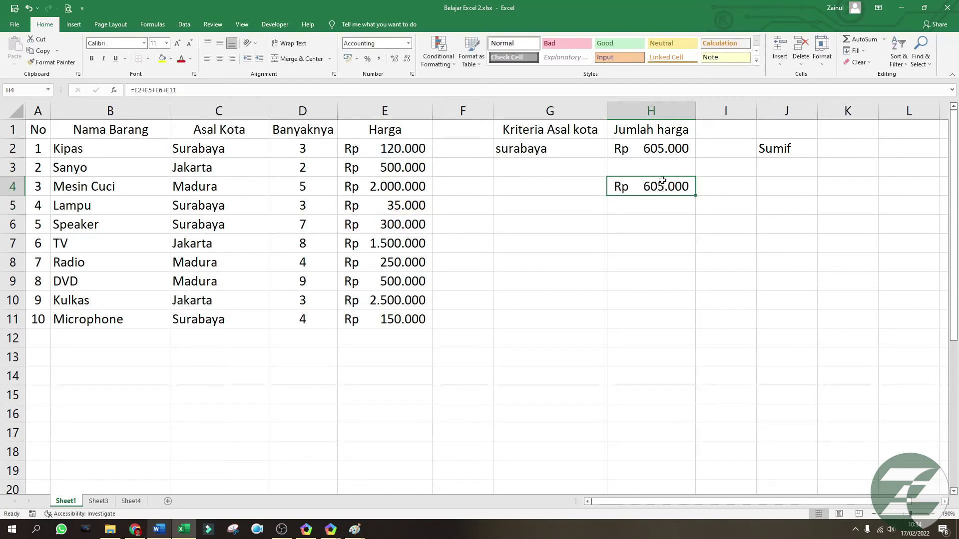
{"action": "key", "text": "Delete"}
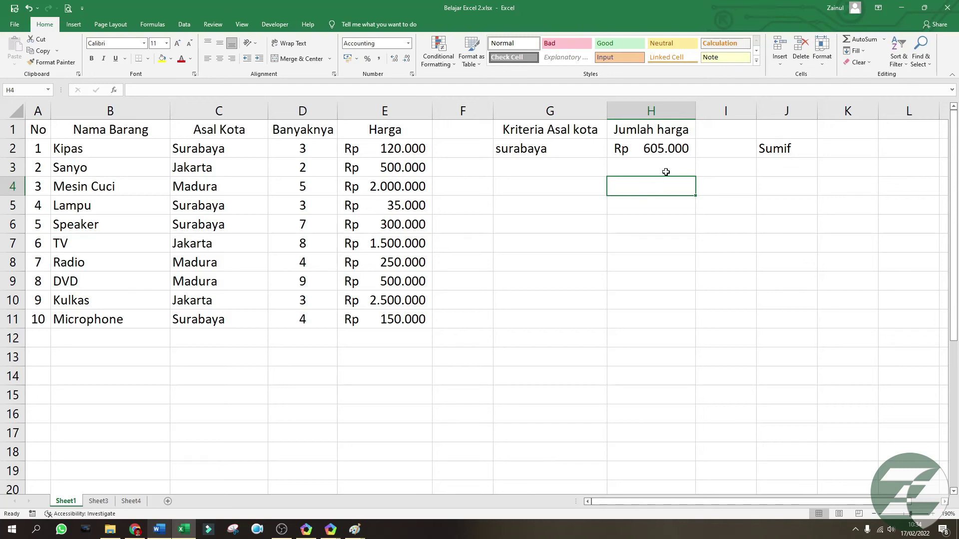
- Enter the heading "Fungsi untuk mencari letak baris atau kolom" in G4
{"action": "left_click", "coordinate": [547, 226]}
{"action": "left_click", "coordinate": [535, 199]}
{"action": "left_click", "coordinate": [539, 183]}
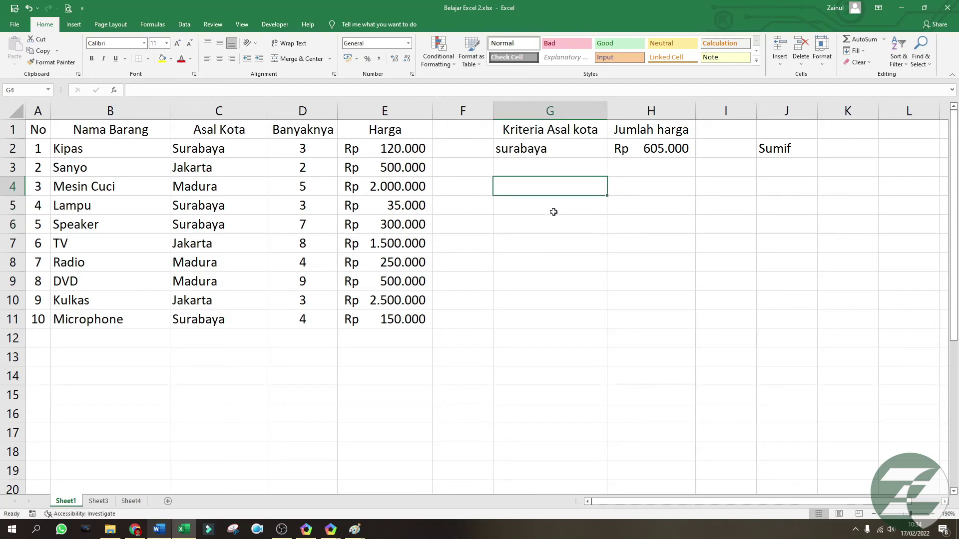
{"action": "type", "text": "Fungs"}
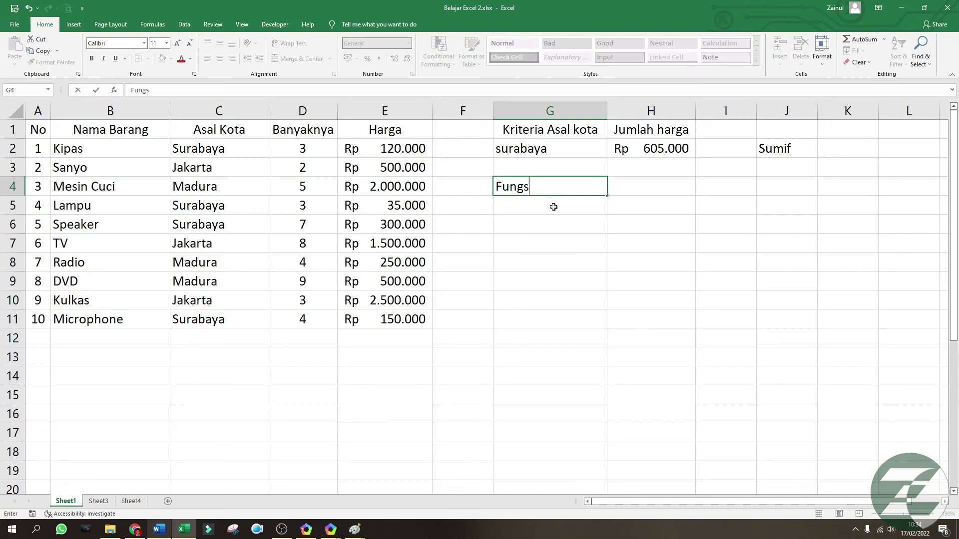
{"action": "type", "text": "i untuk menc"}
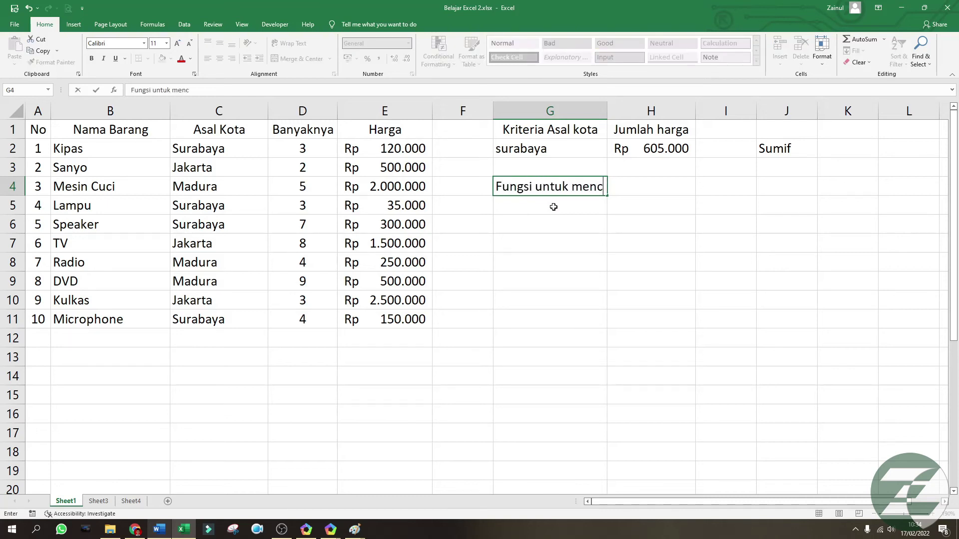
{"action": "type", "text": "ari letak baris"}
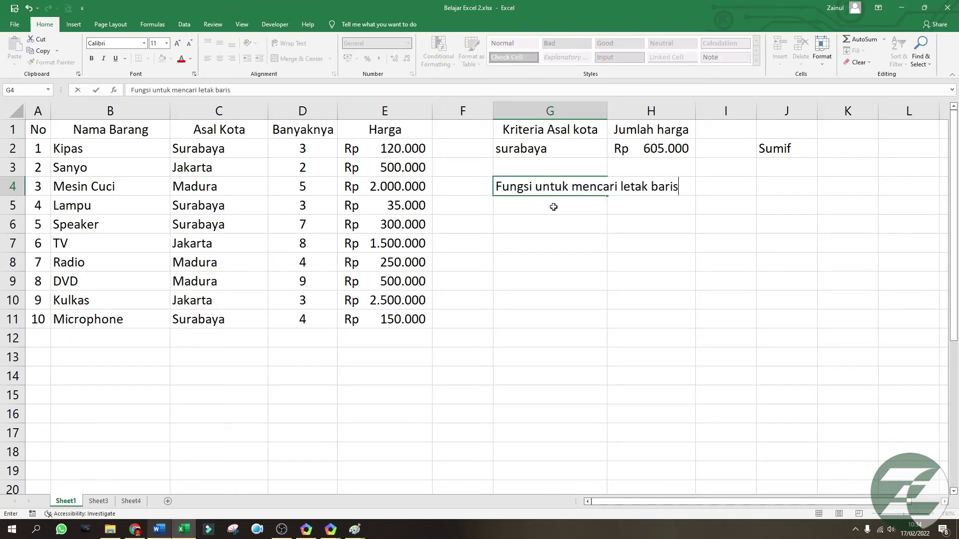
{"action": "type", "text": " atau kolom"}
{"action": "key", "text": "Return"}
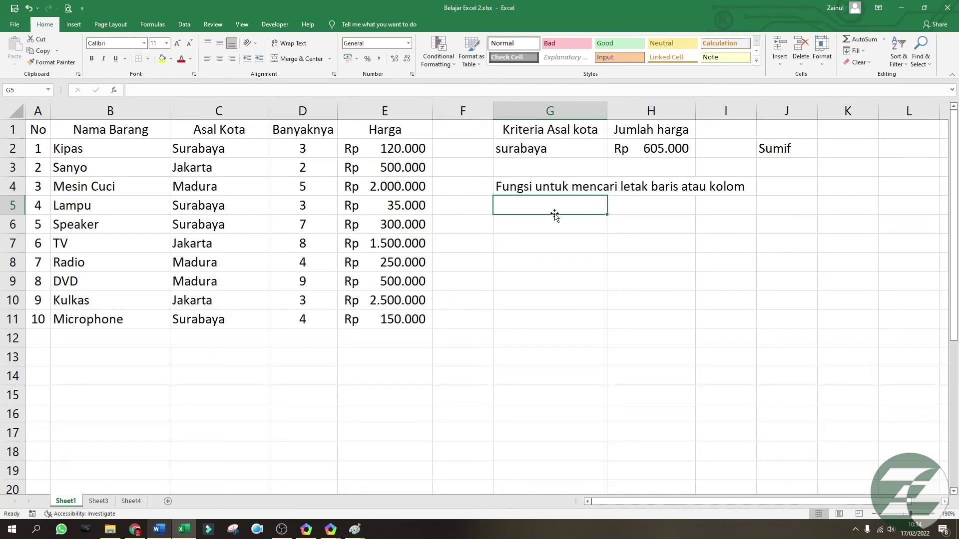
- Enter the labels "Mencari letak baris" in G6 and "Mencari letak kolom" in H6, and widen column G to fit
{"action": "left_click", "coordinate": [555, 218]}
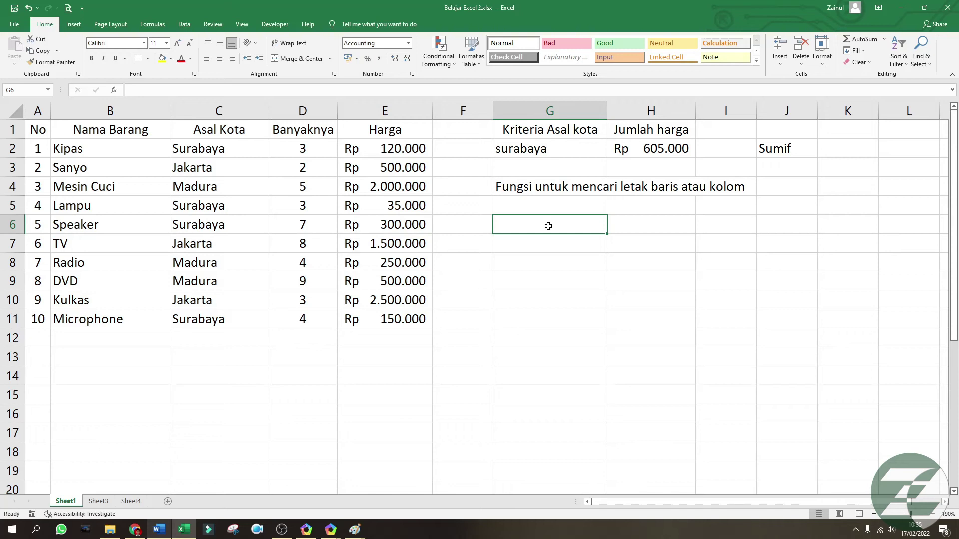
{"action": "type", "text": "Menca"}
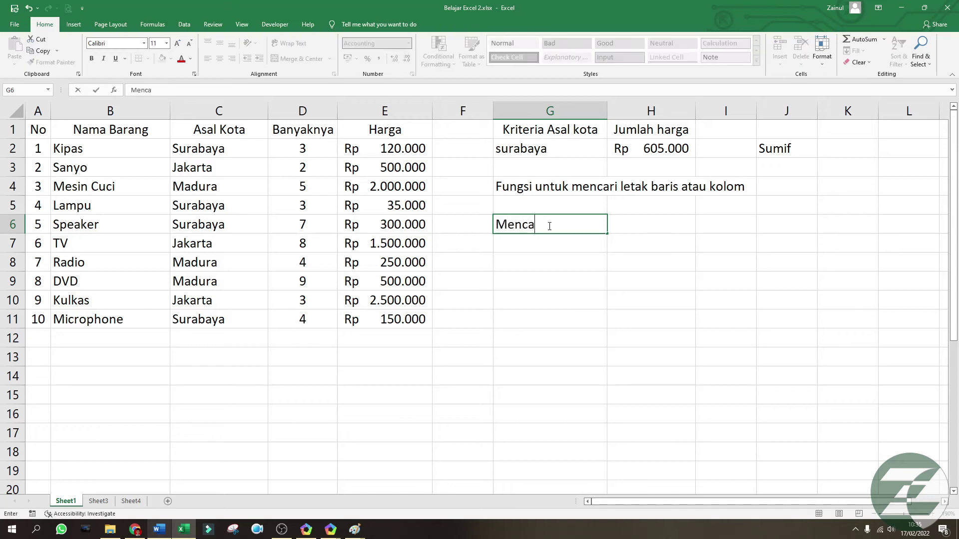
{"action": "type", "text": "ri letak baris"}
{"action": "key", "text": "Tab"}
{"action": "type", "text": "Men"}
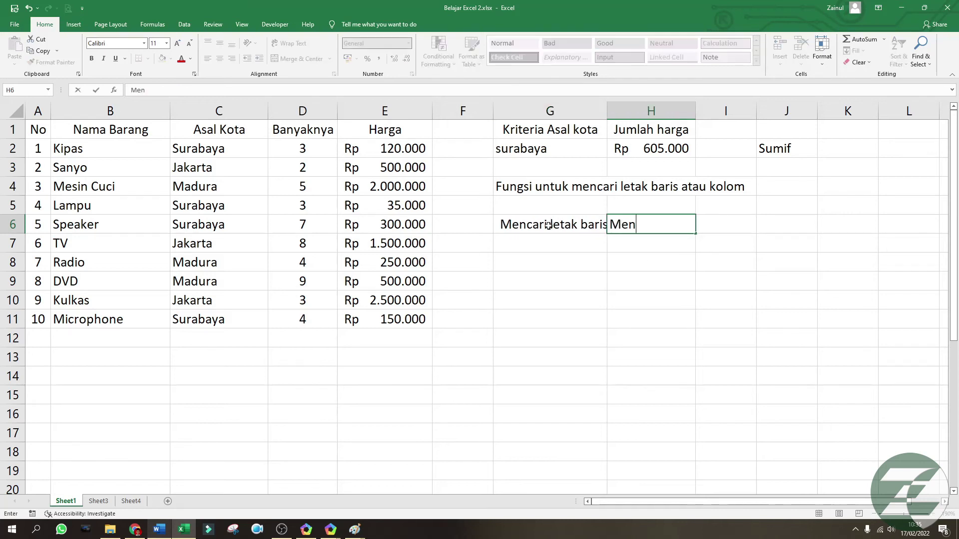
{"action": "type", "text": "cari letak kolom"}
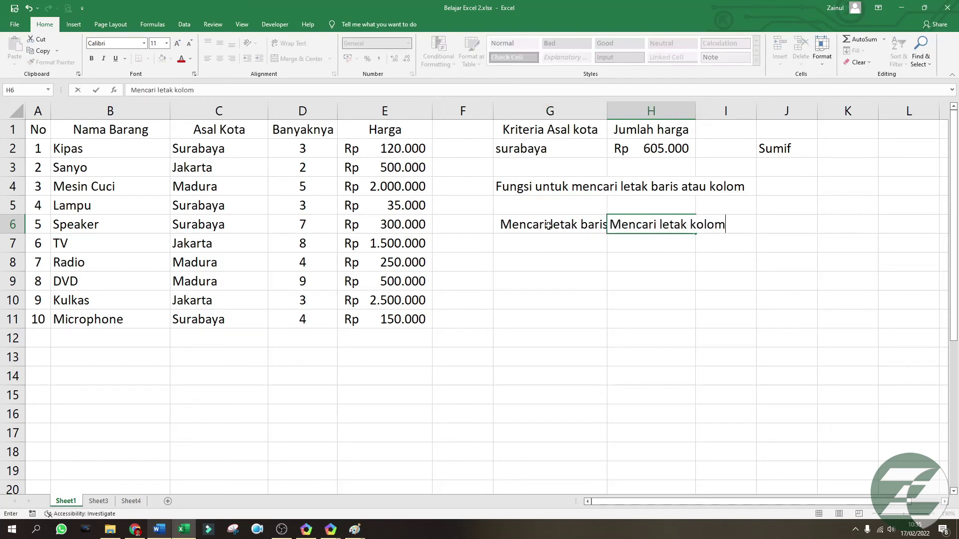
{"action": "key", "text": "ctrl+Return"}
{"action": "key", "text": "Return"}
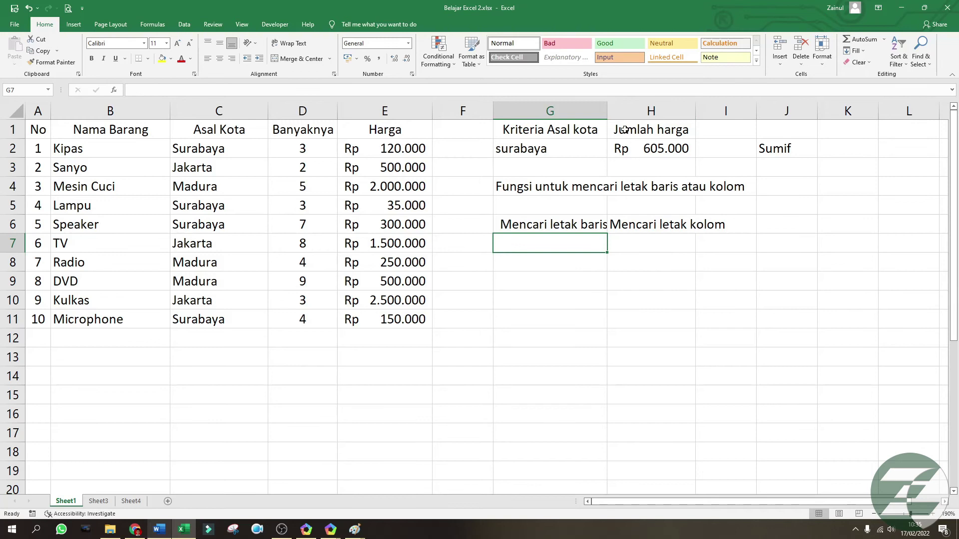
{"action": "left_click_drag", "start_coordinate": [608, 111], "coordinate": [632, 113]}
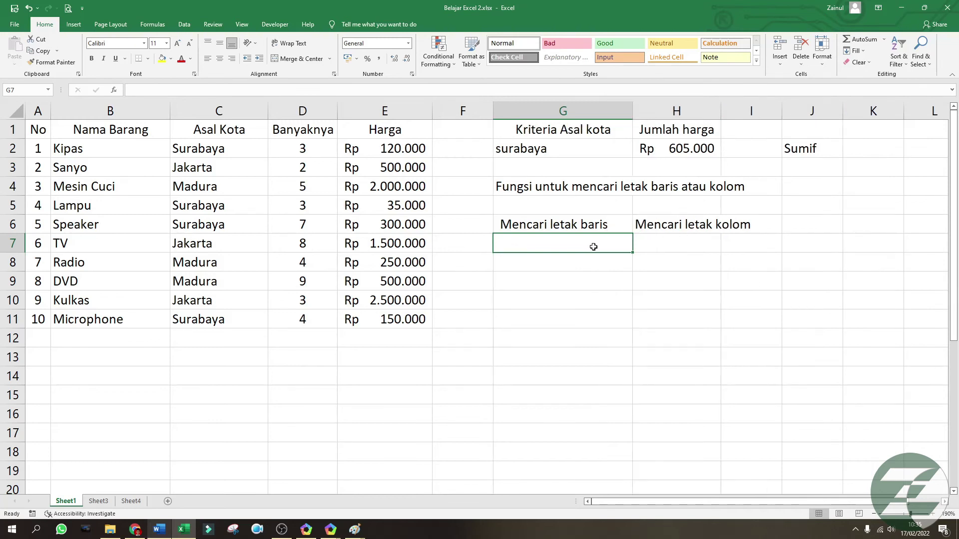
- Enter =ROW() in G7 under the Mencari letak baris label
{"action": "type", "text": "=row"}
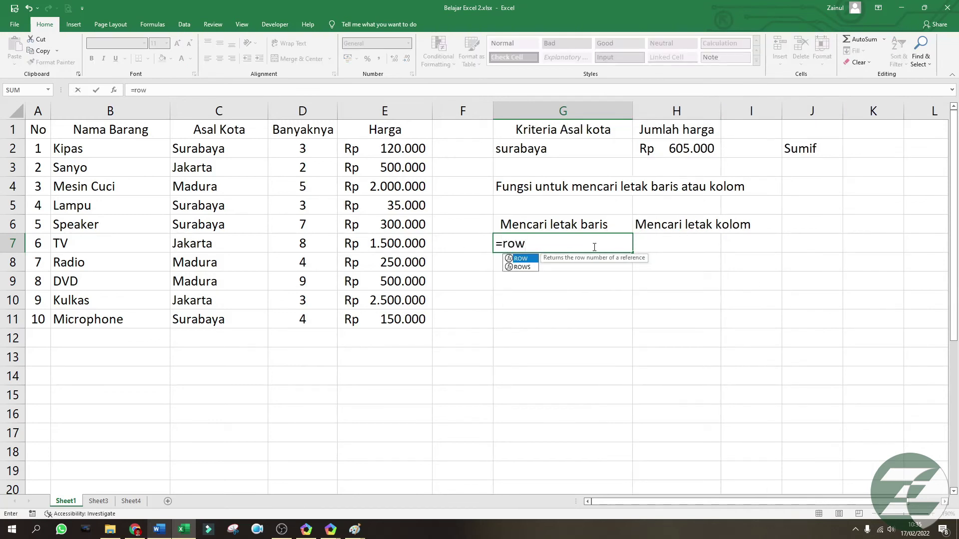
{"action": "type", "text": "()"}
{"action": "key", "text": "Return"}
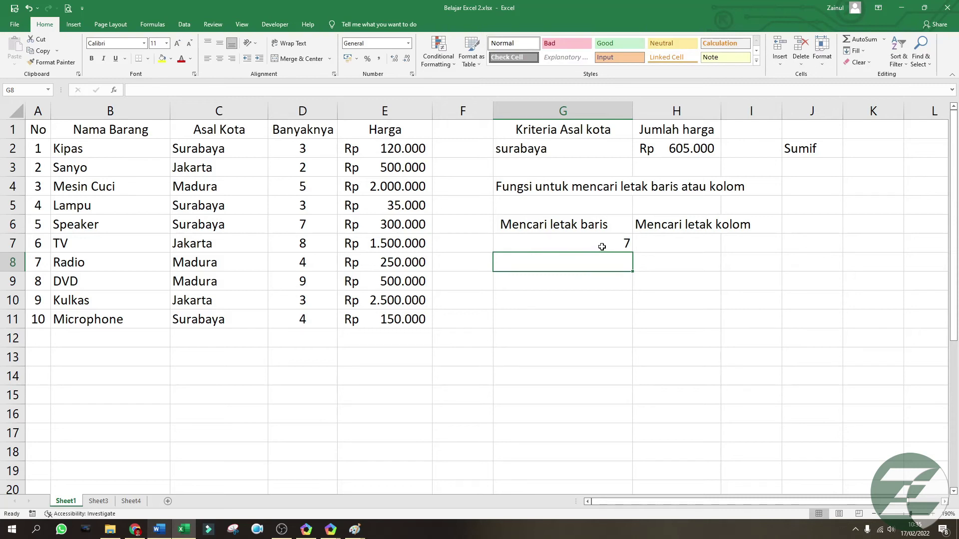
{"action": "left_click", "coordinate": [593, 247]}
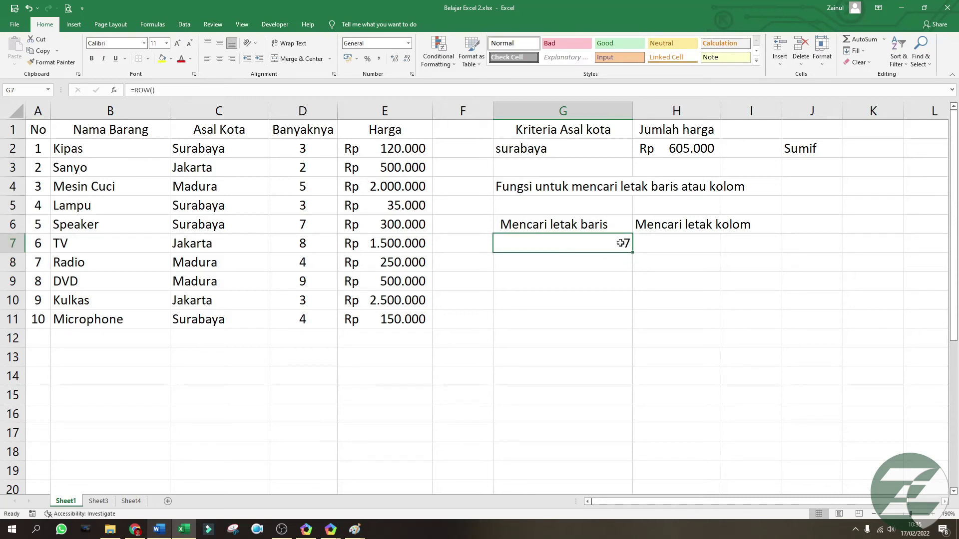
- Enter =COLUMN() in H7 under the Mencari letak kolom label
{"action": "left_click", "coordinate": [677, 250]}
{"action": "type", "text": "="}
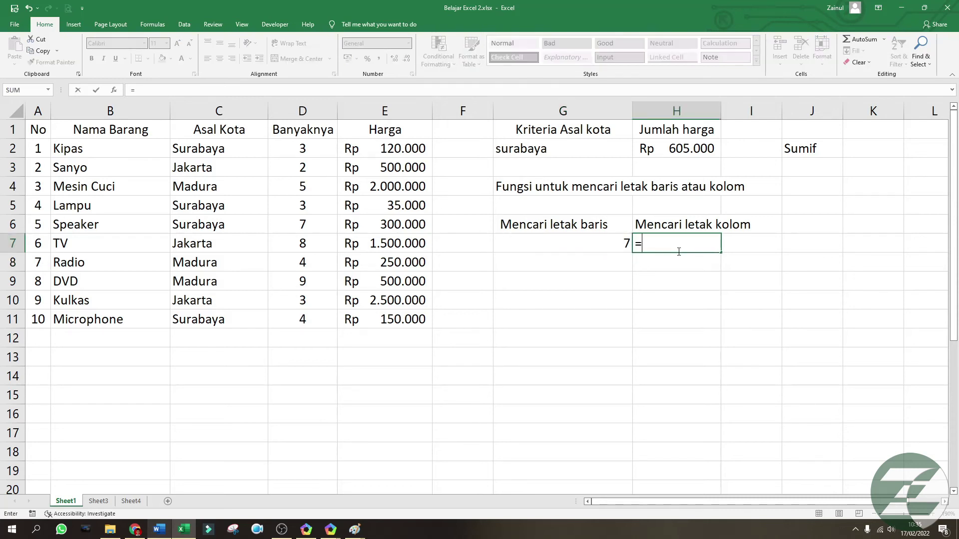
{"action": "type", "text": "colu"}
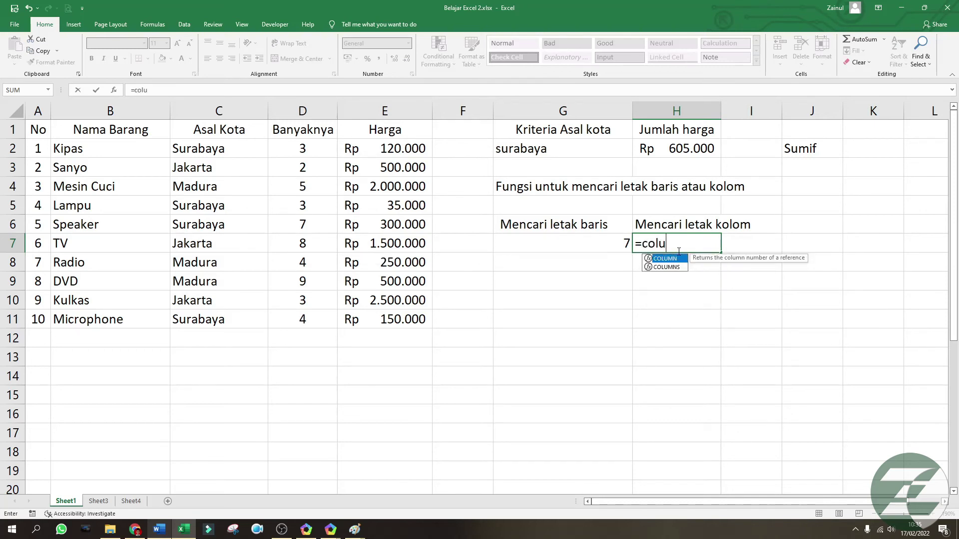
{"action": "type", "text": "mn("}
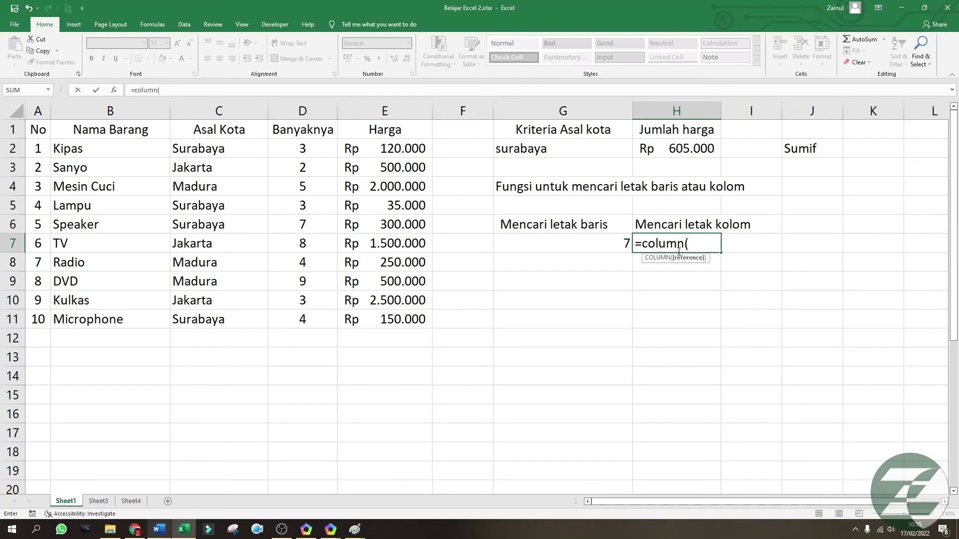
{"action": "type", "text": ")"}
{"action": "key", "text": "Return"}
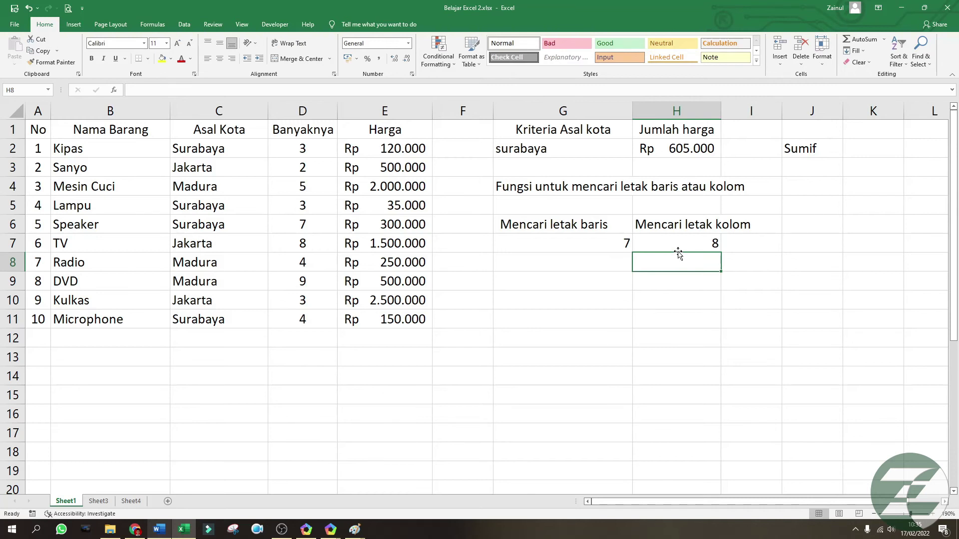
{"action": "left_click", "coordinate": [697, 242]}
{"action": "left_click", "coordinate": [603, 257]}
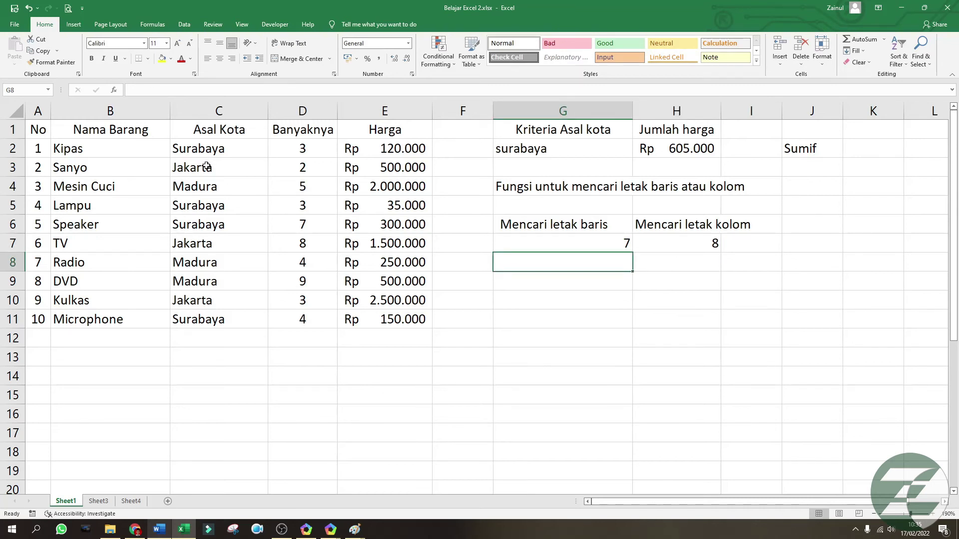
- Enter =ROW(C2) in G8 to find the row of the first Surabaya cell
{"action": "type", "text": "=row("}
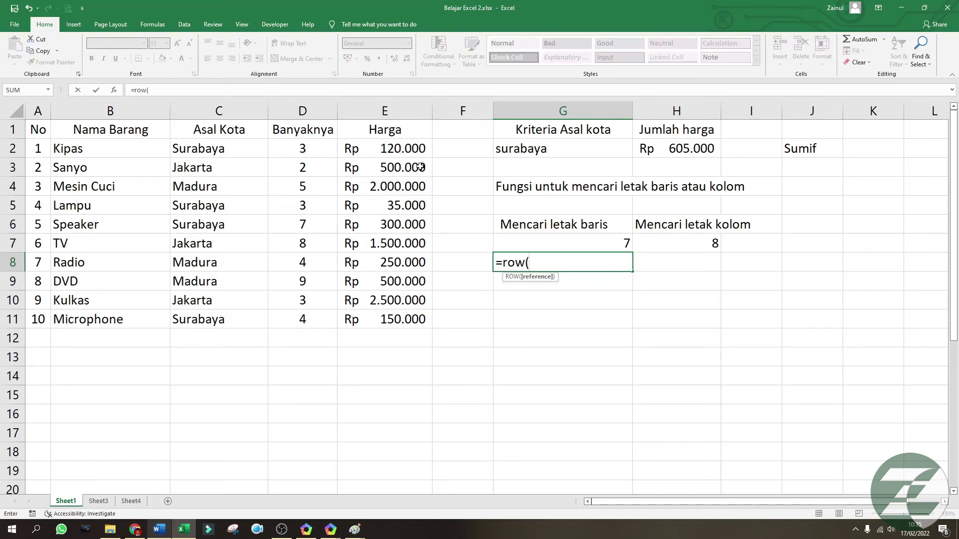
{"action": "left_click", "coordinate": [232, 148]}
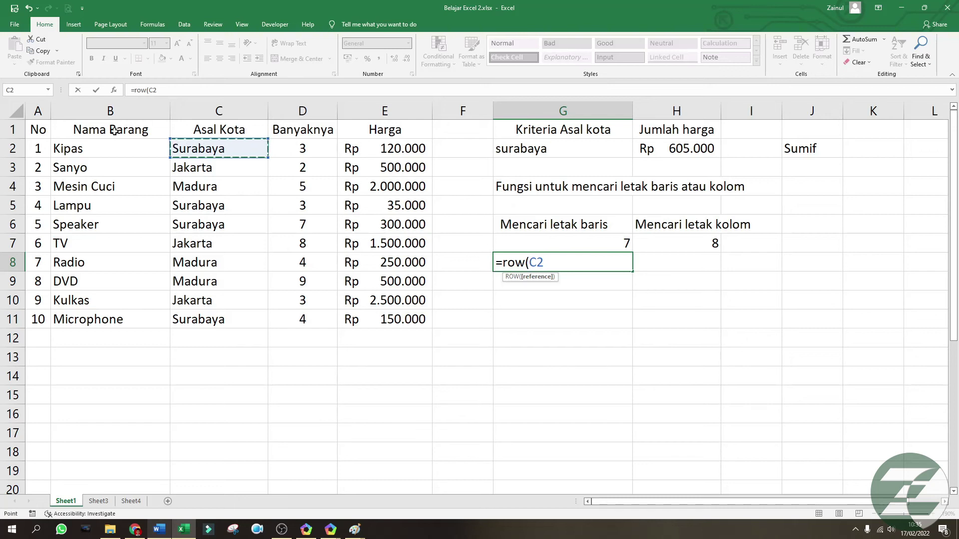
{"action": "key", "text": "Return"}
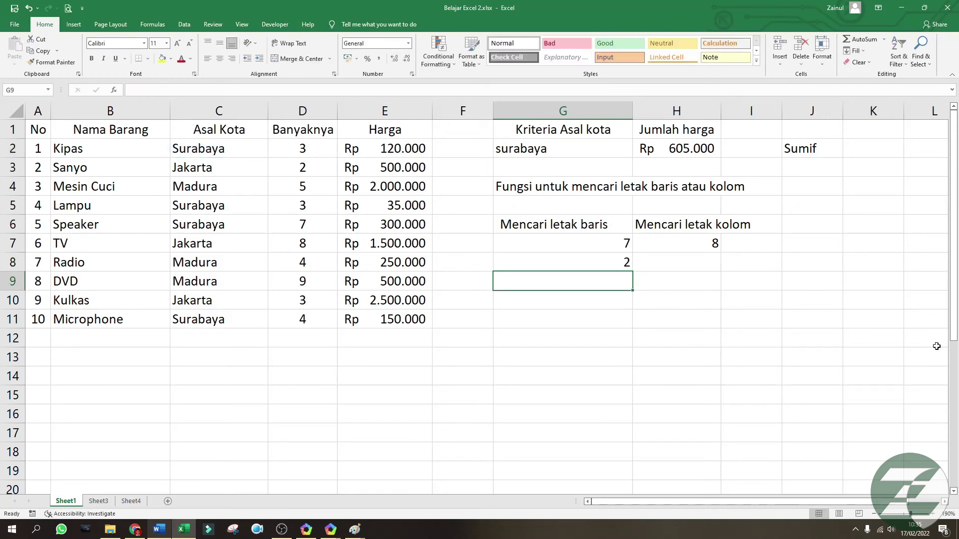
- Enter =COLUMN(C2) in H8 to find the column of the same Surabaya cell
{"action": "left_click", "coordinate": [699, 268]}
{"action": "type", "text": "=column("}
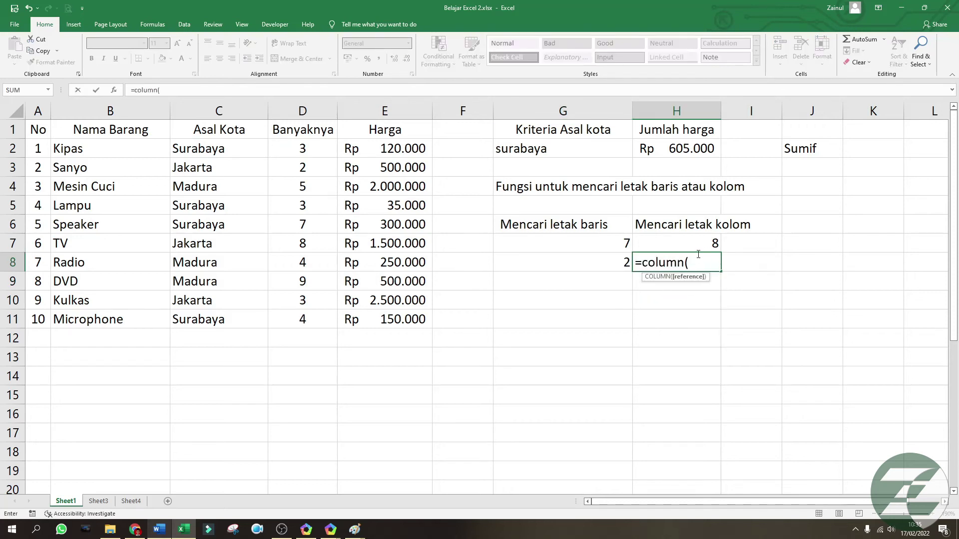
{"action": "left_click", "coordinate": [254, 150]}
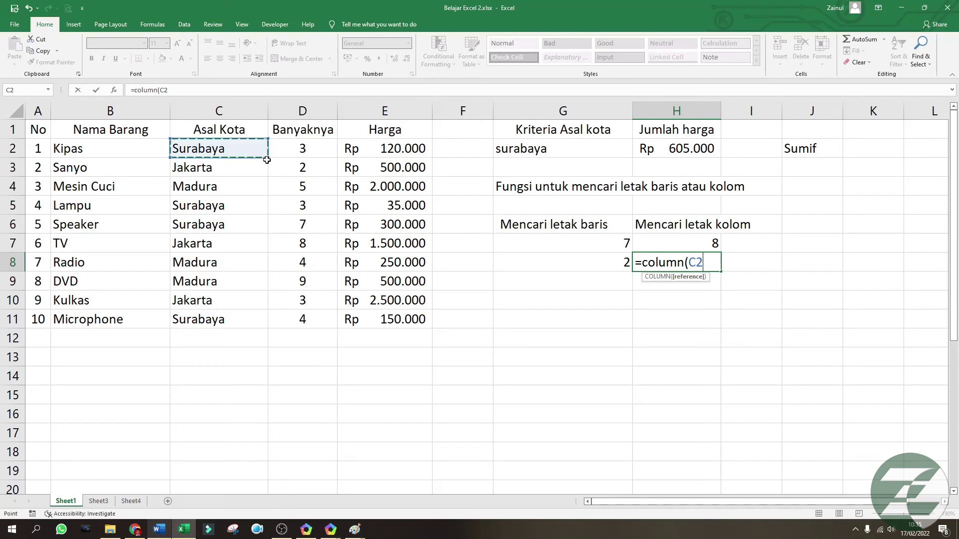
{"action": "key", "text": "Return"}
{"action": "left_click", "coordinate": [666, 261]}
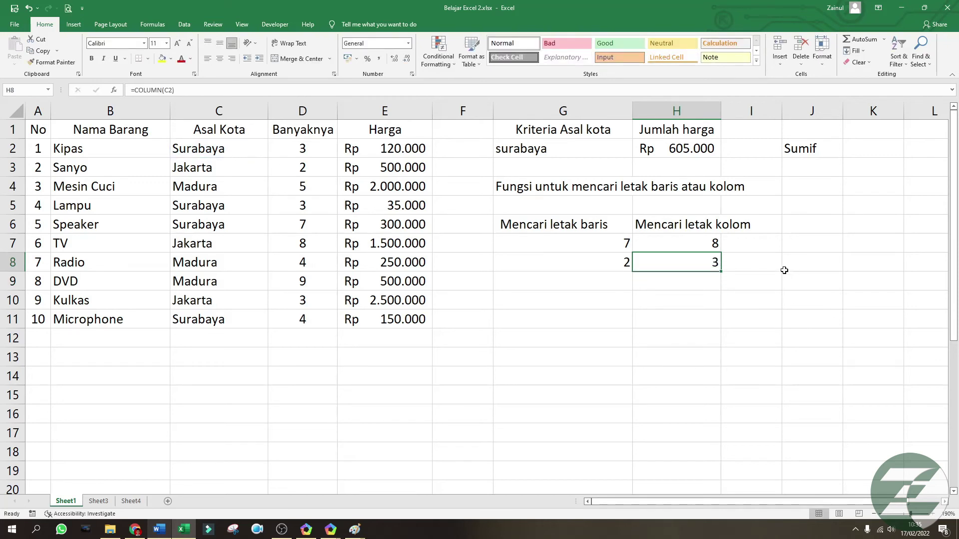
- Centre the row and column results in G7:H8 horizontally
{"action": "left_click_drag", "start_coordinate": [669, 256], "coordinate": [548, 236]}
{"action": "left_click", "coordinate": [220, 59]}
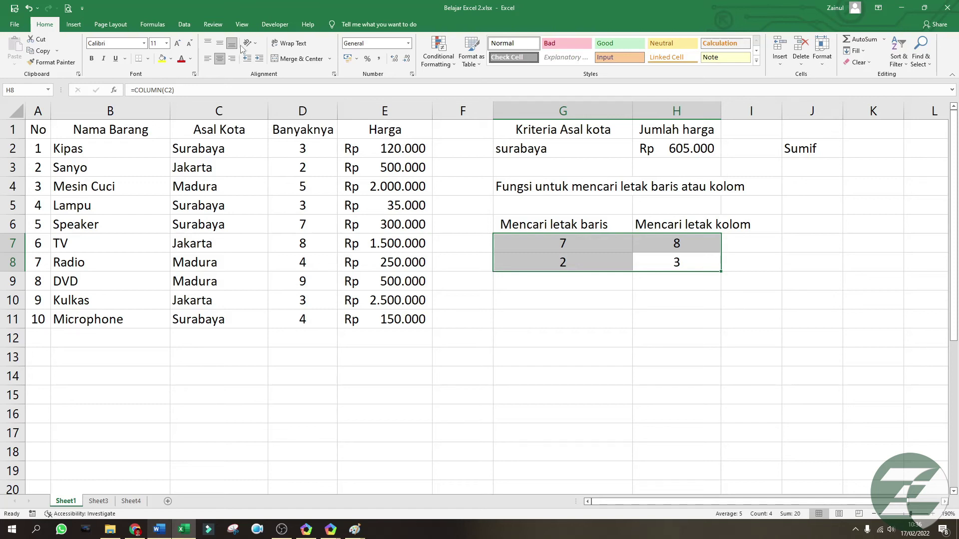
{"action": "left_click", "coordinate": [545, 356]}
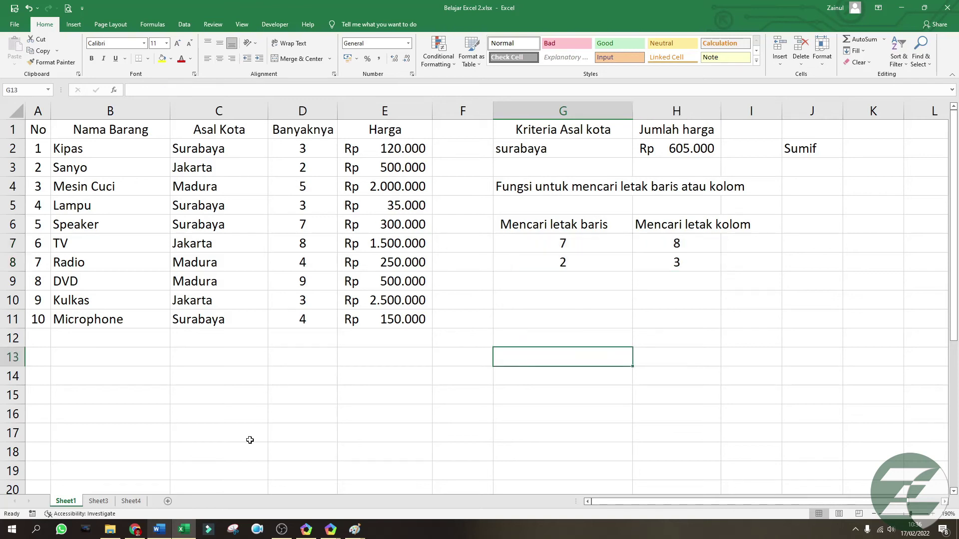
- Add a new worksheet, enter the title "Fungsi Teks" in A1, and widen column A
{"action": "left_click", "coordinate": [168, 501]}
{"action": "type", "text": "Fu"}
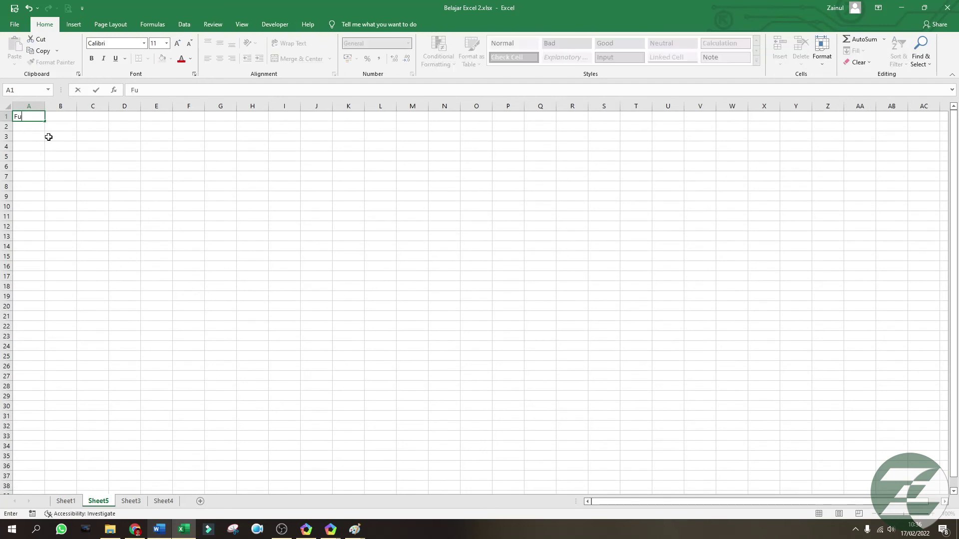
{"action": "type", "text": "ngsi Teks"}
{"action": "key", "text": "Return"}
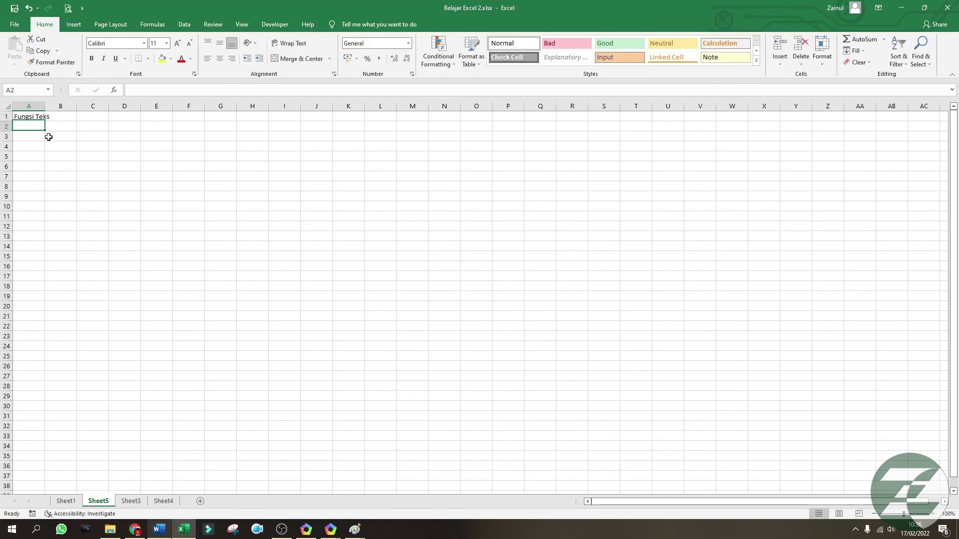
{"action": "left_click_drag", "start_coordinate": [48, 111], "coordinate": [89, 111]}
{"action": "left_click", "coordinate": [40, 146]}
{"action": "scroll", "coordinate": [43, 149], "scroll_direction": "up", "scroll_amount": 7}
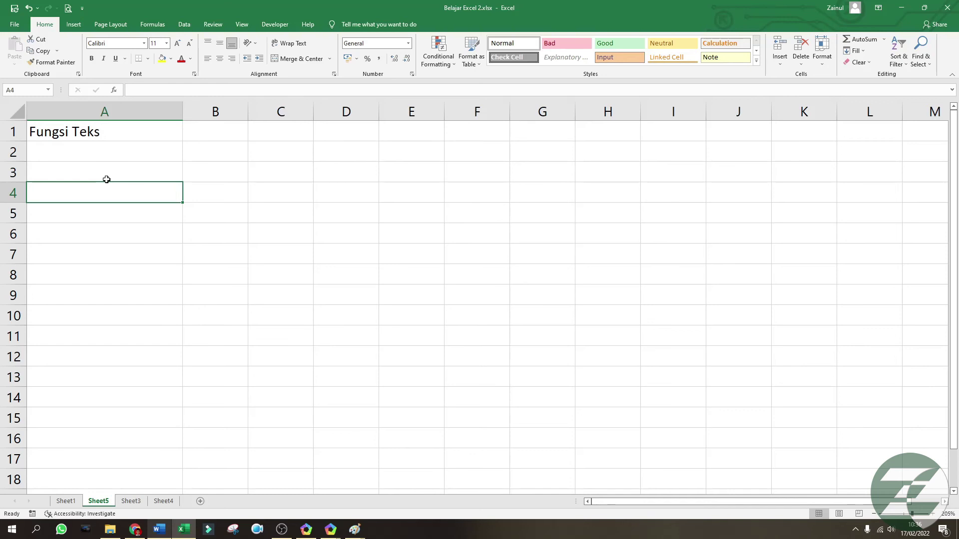
- Enter the sample sentence "Saya suka berenang" in A3 and fill the cell with yellow
{"action": "left_click", "coordinate": [93, 171]}
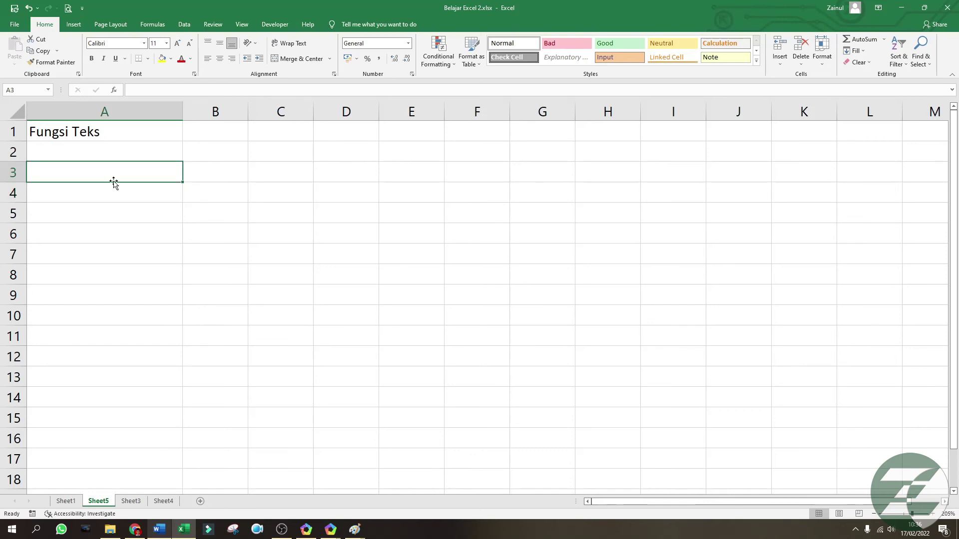
{"action": "type", "text": "Saya suka berenga"}
{"action": "key", "text": "BackSpace"}
{"action": "type", "text": "engan"}
{"action": "key", "text": "BackSpace"}
{"action": "key", "text": "BackSpace"}
{"action": "key", "text": "BackSpace"}
{"action": "type", "text": "ang"}
{"action": "key", "text": "Return"}
{"action": "key", "text": "Return"}
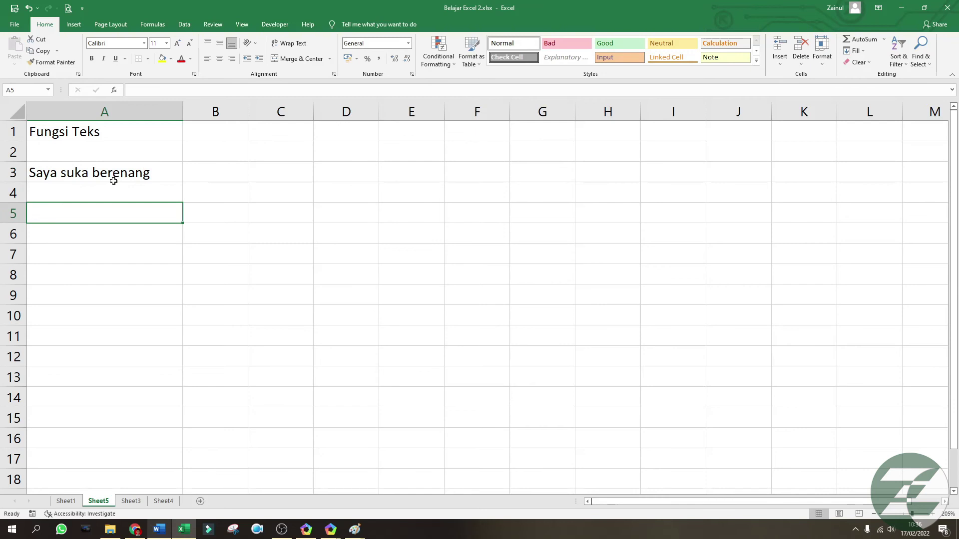
{"action": "left_click", "coordinate": [152, 173]}
{"action": "left_click", "coordinate": [160, 61]}
- Enter the heading "Fungsi mengambil karakter" in A5 and narrow column A to roughly the width of the Fungsi Teks title
{"action": "left_click", "coordinate": [111, 212]}
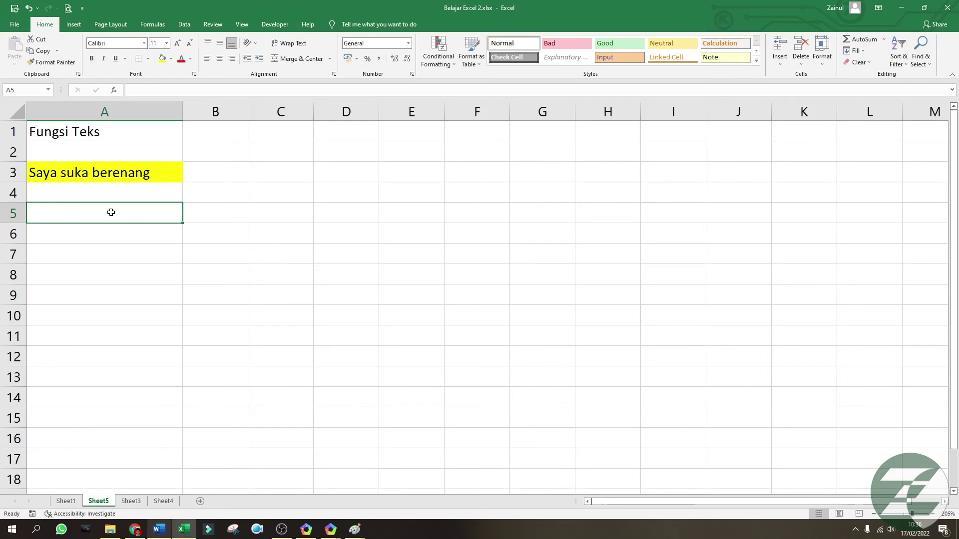
{"action": "type", "text": "Leg"}
{"action": "key", "text": "BackSpace"}
{"action": "key", "text": "BackSpace"}
{"action": "key", "text": "BackSpace"}
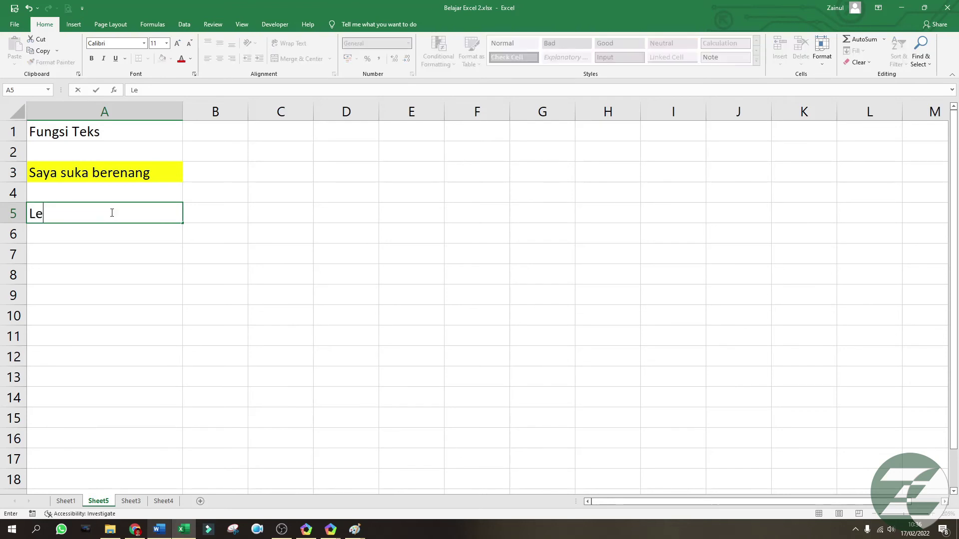
{"action": "type", "text": "Fung"}
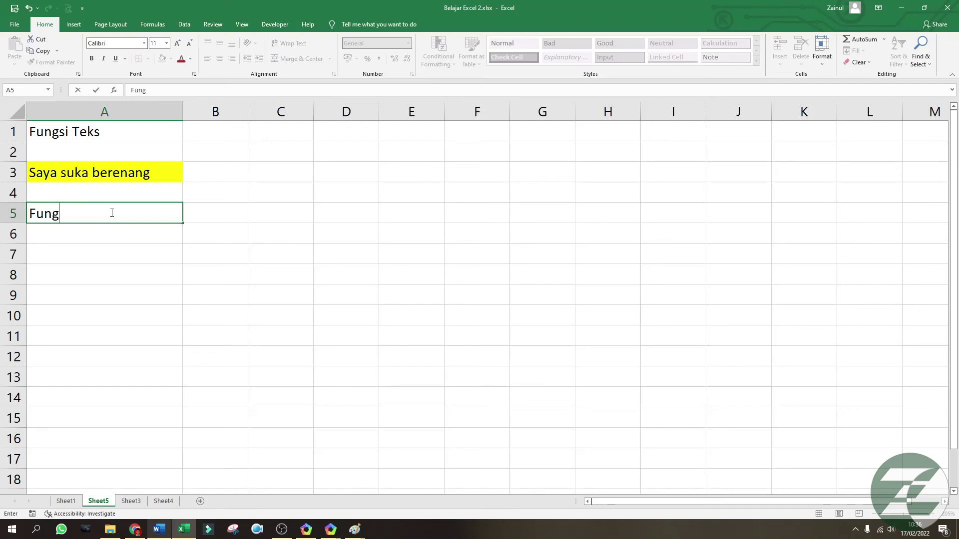
{"action": "type", "text": "si mengambil karakter"}
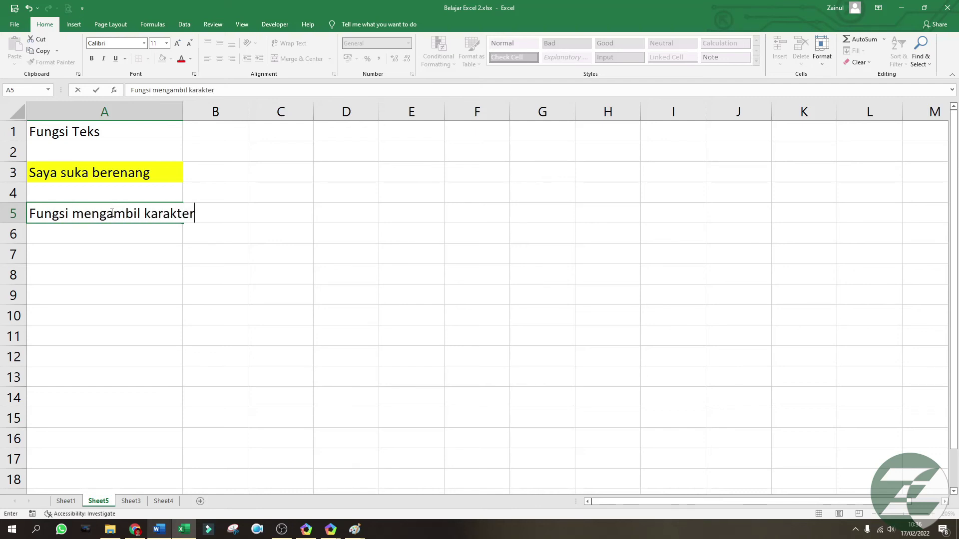
{"action": "key", "text": "Return"}
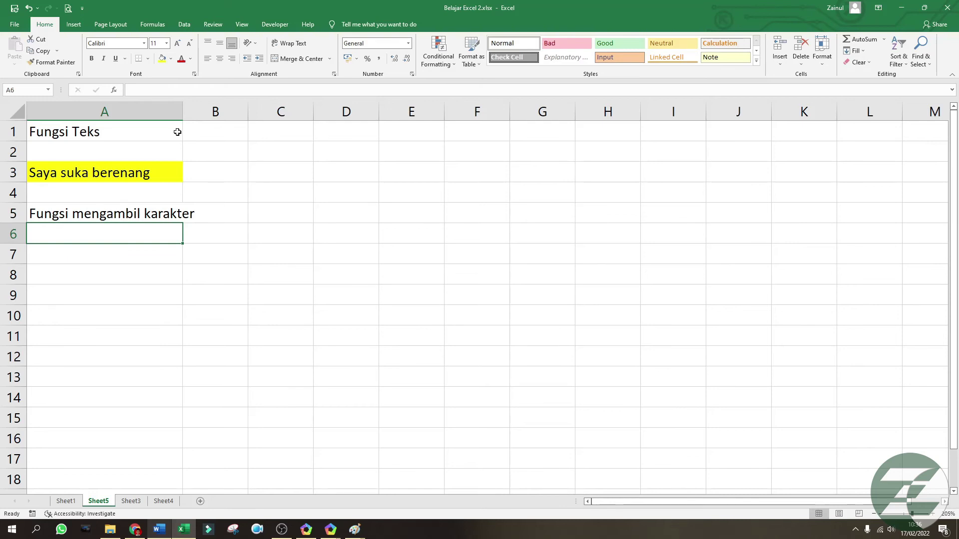
{"action": "left_click_drag", "start_coordinate": [183, 109], "coordinate": [113, 116]}
- Enter the labels "Left" in A6 and "Kiri" in B6 under the character extraction heading
{"action": "left_click", "coordinate": [143, 177]}
{"action": "left_click", "coordinate": [149, 238]}
{"action": "left_click", "coordinate": [74, 237]}
{"action": "type", "text": "Left"}
{"action": "key", "text": "Tab"}
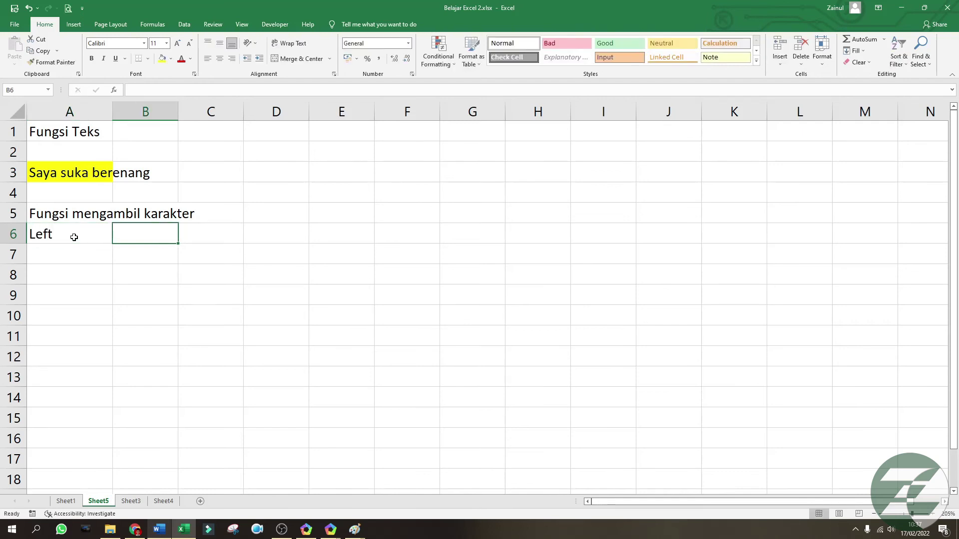
{"action": "type", "text": "Kiri"}
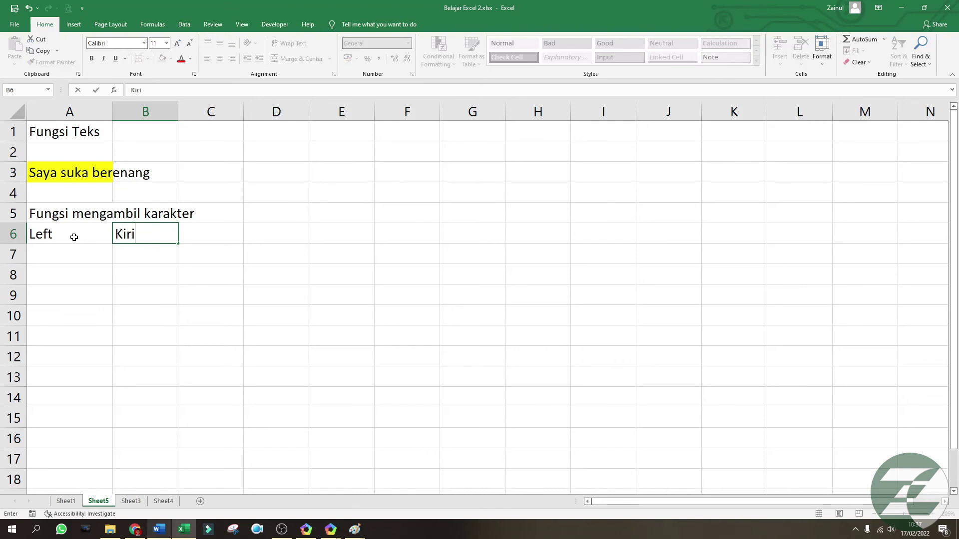
{"action": "key", "text": "Tab"}
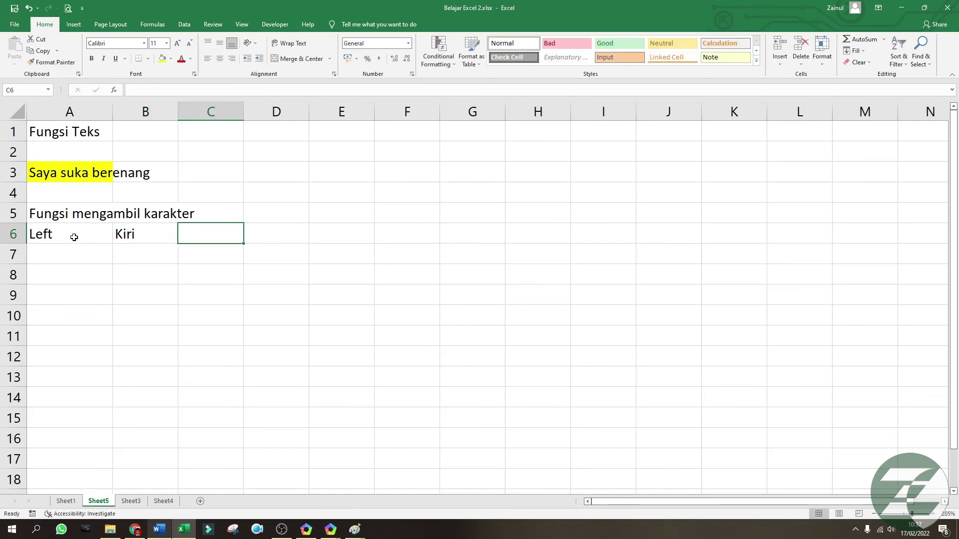
- Apply the yellow fill to A3:B3 so it covers the whole sample sentence
{"action": "left_click", "coordinate": [91, 169]}
{"action": "left_click_drag", "start_coordinate": [128, 178], "coordinate": [92, 172]}
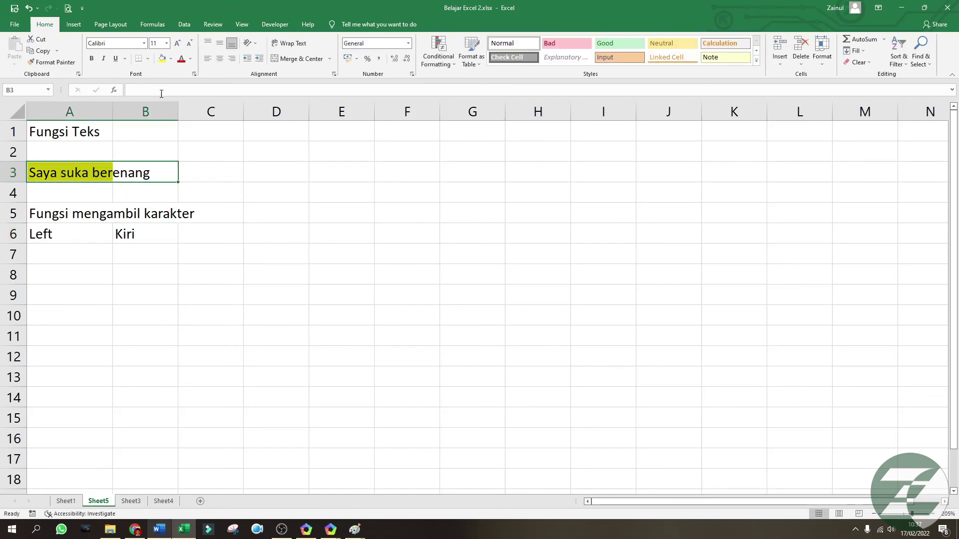
{"action": "left_click", "coordinate": [163, 59]}
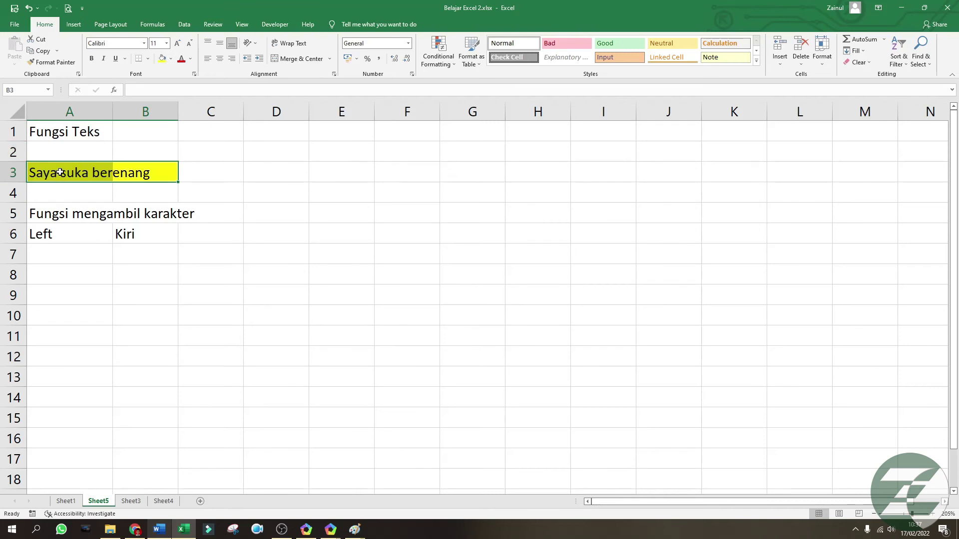
- Enter =LEFT(A3;4) in C6 to extract the first four characters of the sample sentence
{"action": "left_click", "coordinate": [215, 241]}
{"action": "type", "text": "="}
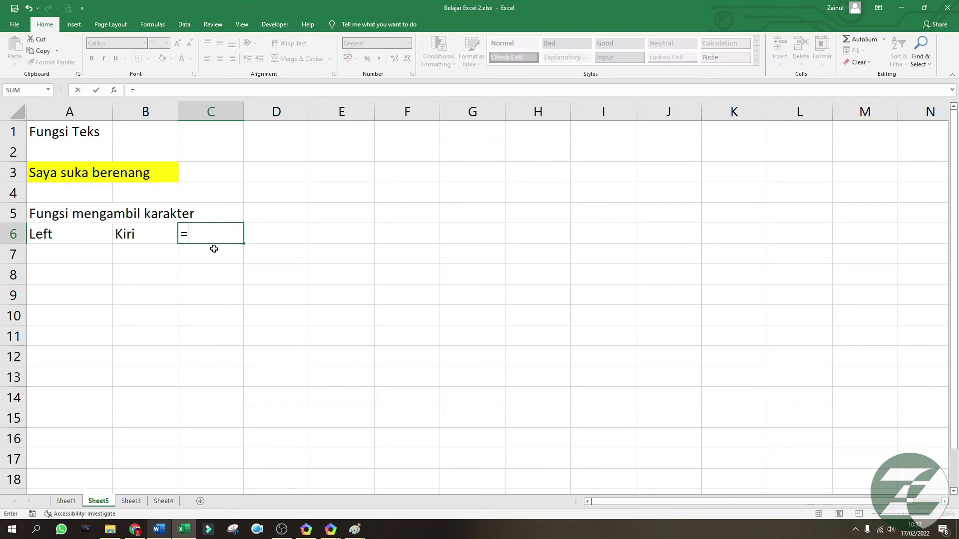
{"action": "type", "text": "left("}
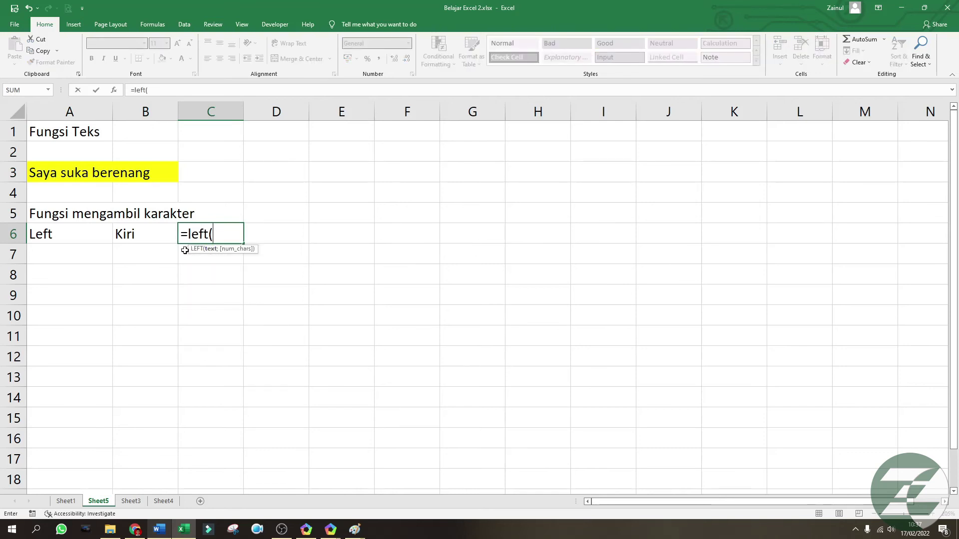
{"action": "left_click", "coordinate": [62, 178]}
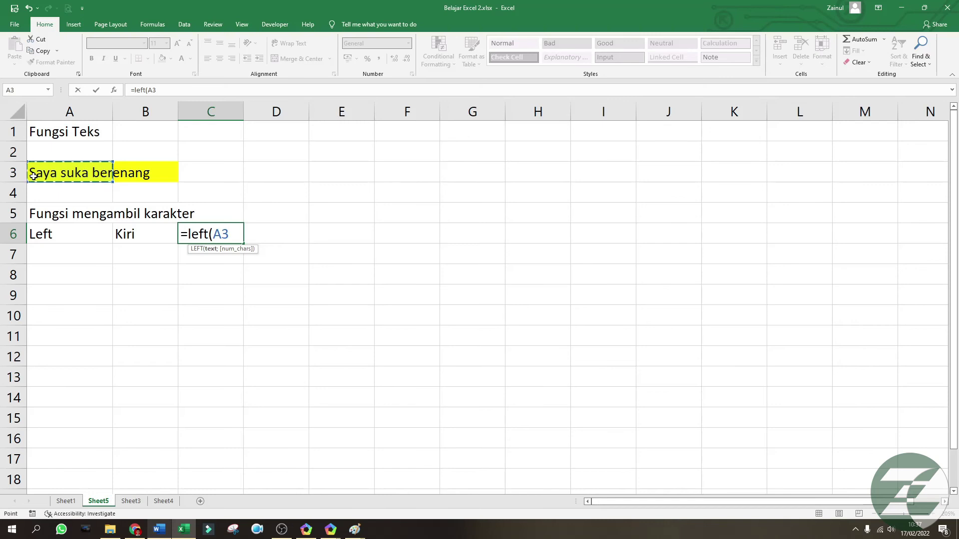
{"action": "type", "text": ";4\\"}
{"action": "key", "text": "BackSpace"}
{"action": "key", "text": "Return"}
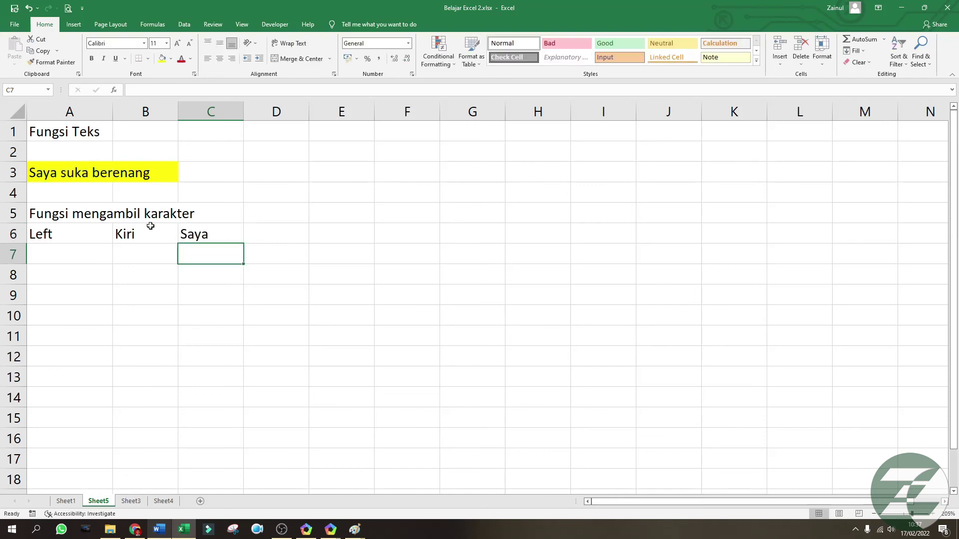
{"action": "left_click", "coordinate": [212, 236]}
- Enter the labels "Right" in A7 and "Kanan" in B7
{"action": "left_click", "coordinate": [95, 257]}
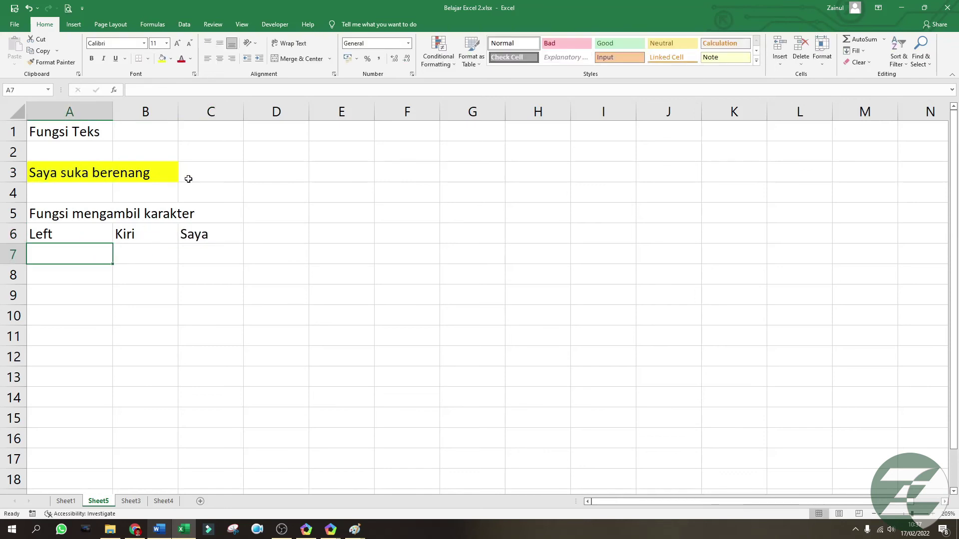
{"action": "type", "text": "Right("}
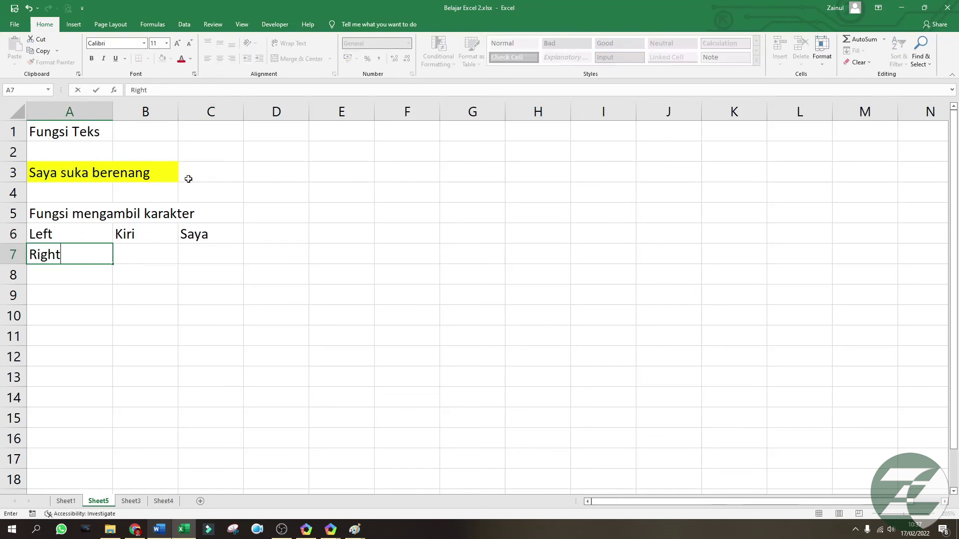
{"action": "key", "text": "Tab"}
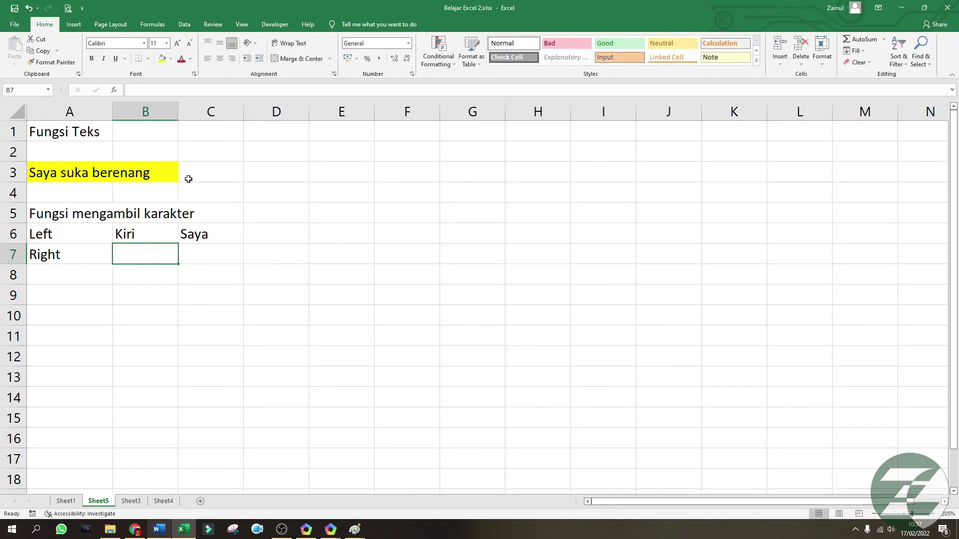
{"action": "type", "text": "Kanan"}
{"action": "key", "text": "Tab"}
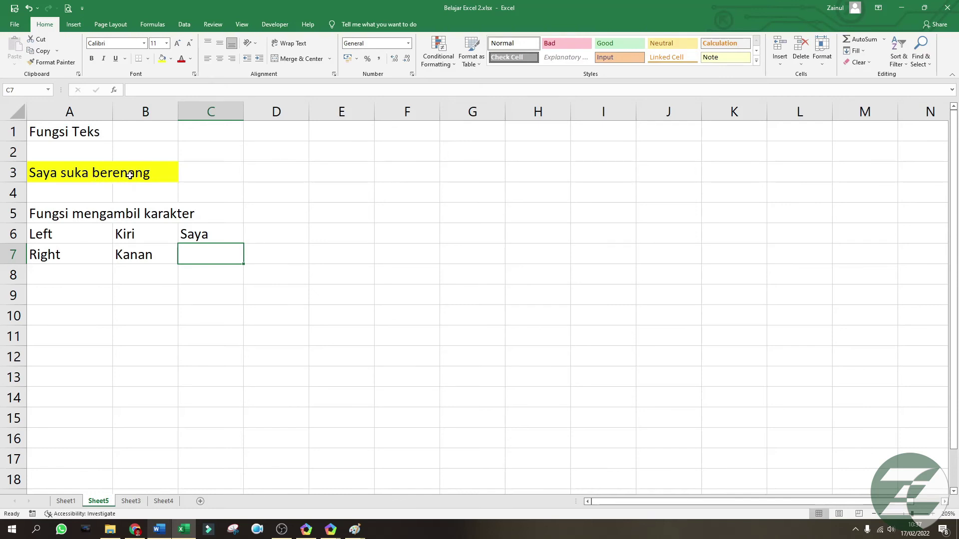
- Enter =RIGHT(A3;6) in C7 to extract the last six characters of the sample sentence
{"action": "type", "text": "="}
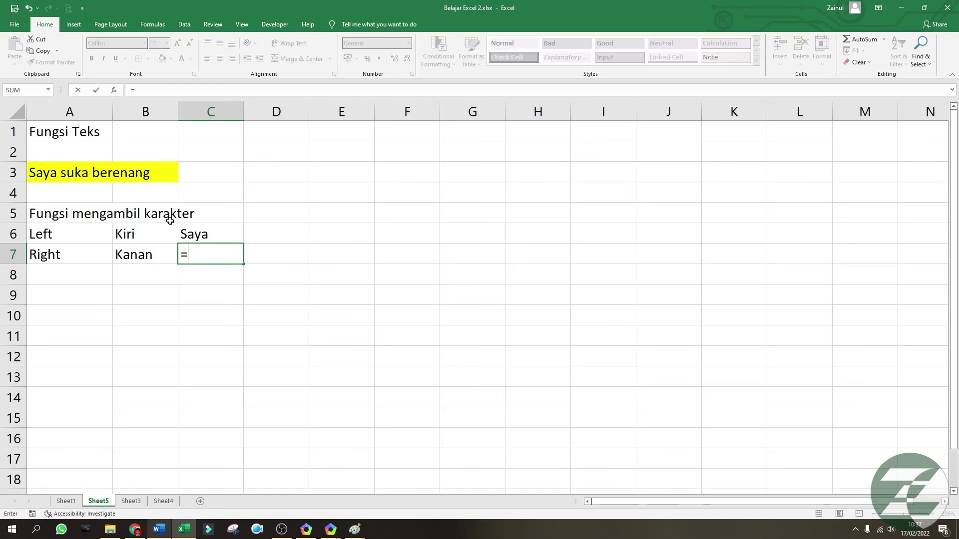
{"action": "type", "text": "right("}
{"action": "left_click", "coordinate": [57, 169]}
{"action": "type", "text": ";"}
{"action": "type", "text": "5"}
{"action": "key", "text": "BackSpace"}
{"action": "type", "text": "6"}
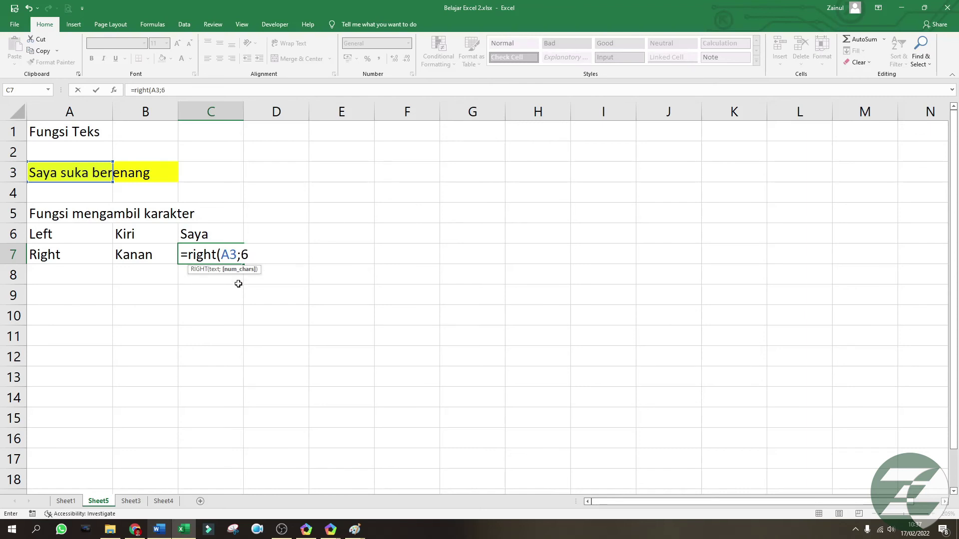
{"action": "key", "text": "Return"}
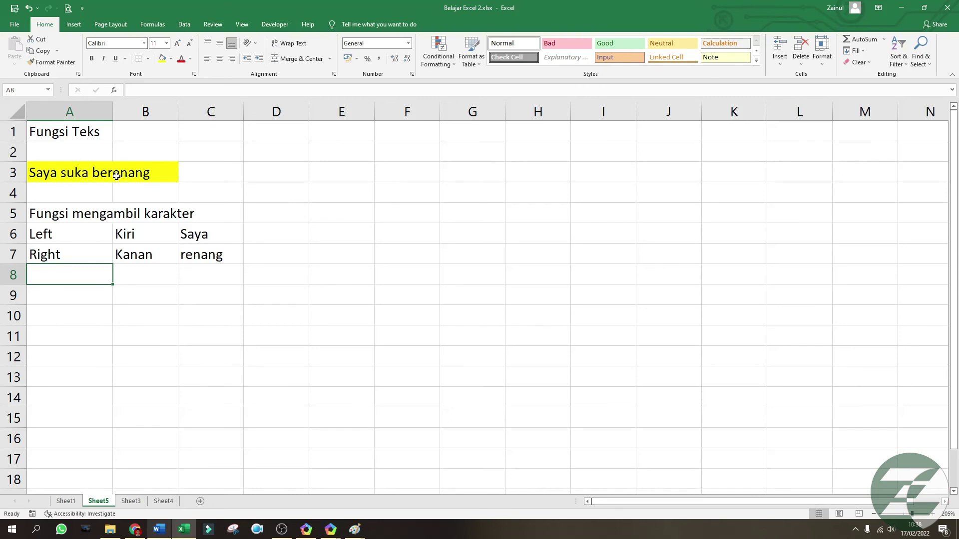
{"action": "left_click", "coordinate": [184, 253]}
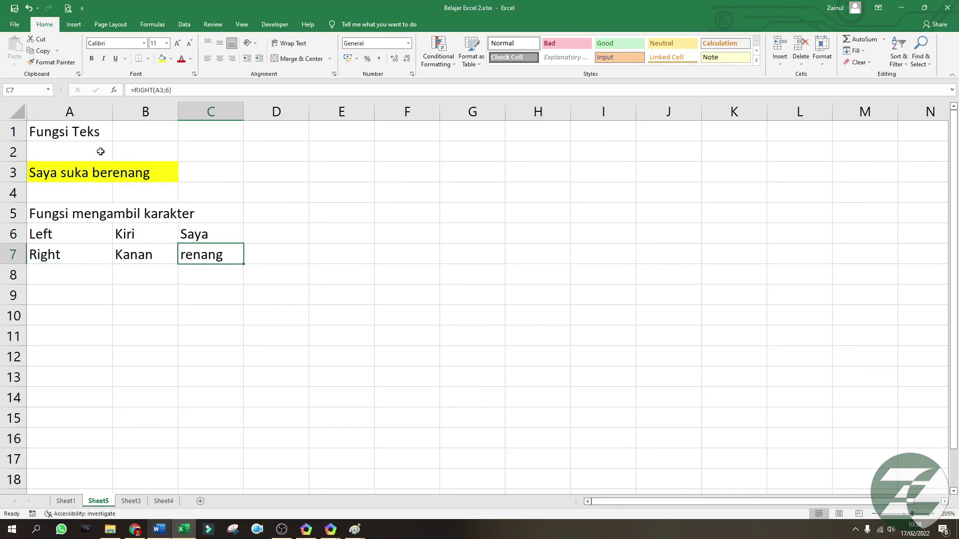
- Change the RIGHT formula in C7 to =RIGHT(A3;8) so it extracts the last eight characters of the sample sentence
{"action": "left_click", "coordinate": [182, 92]}
{"action": "key", "text": "Delete"}
{"action": "type", "text": "8"}
{"action": "key", "text": "Return"}
{"action": "left_click", "coordinate": [214, 253]}
{"action": "left_click", "coordinate": [209, 230]}
{"action": "left_click", "coordinate": [202, 256]}
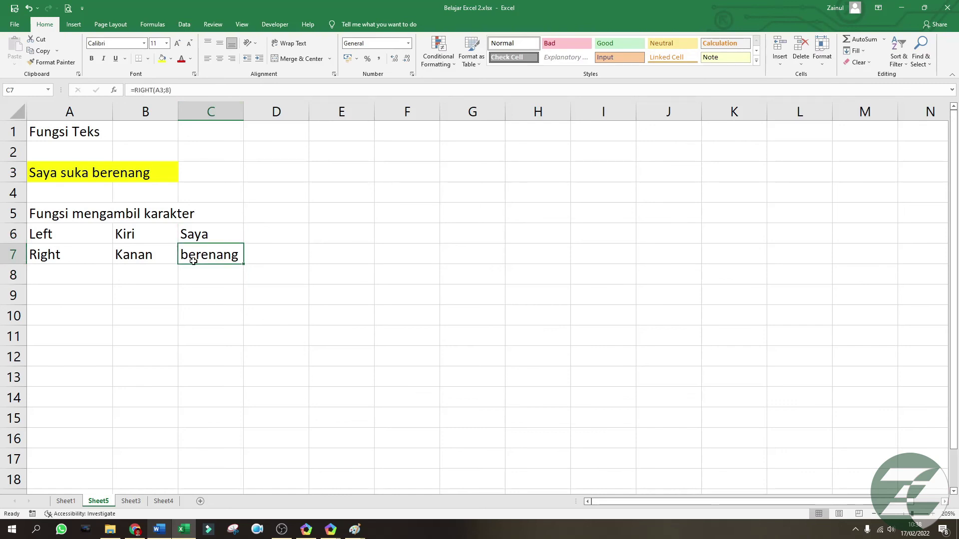
- Enter the labels "mid" in A8 and "Tengah" in B8
{"action": "left_click", "coordinate": [110, 278]}
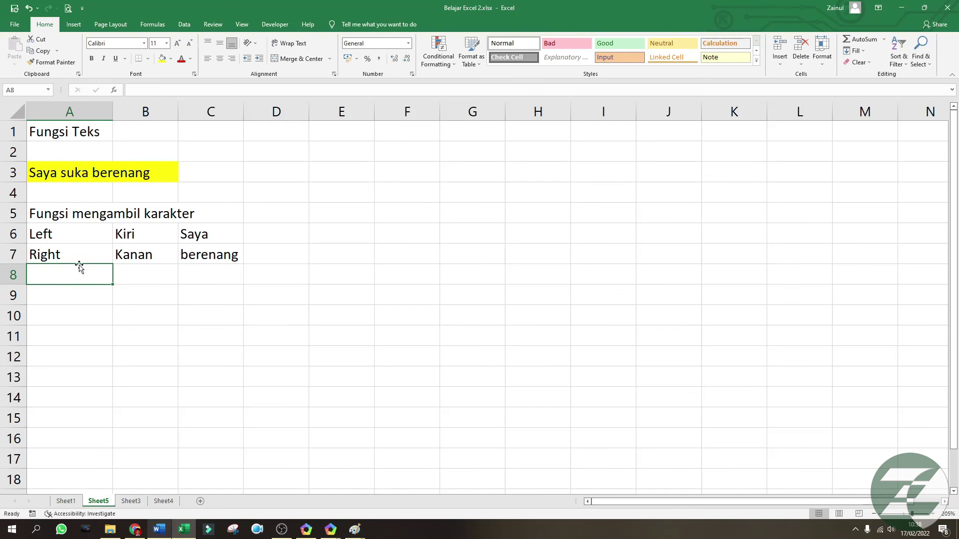
{"action": "type", "text": "mif"}
{"action": "key", "text": "Tab"}
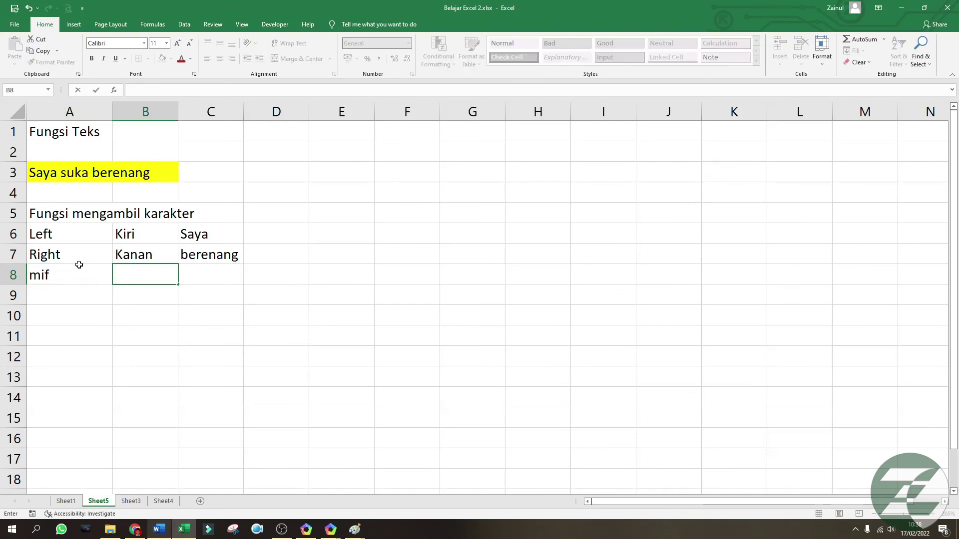
{"action": "left_click", "coordinate": [79, 266]}
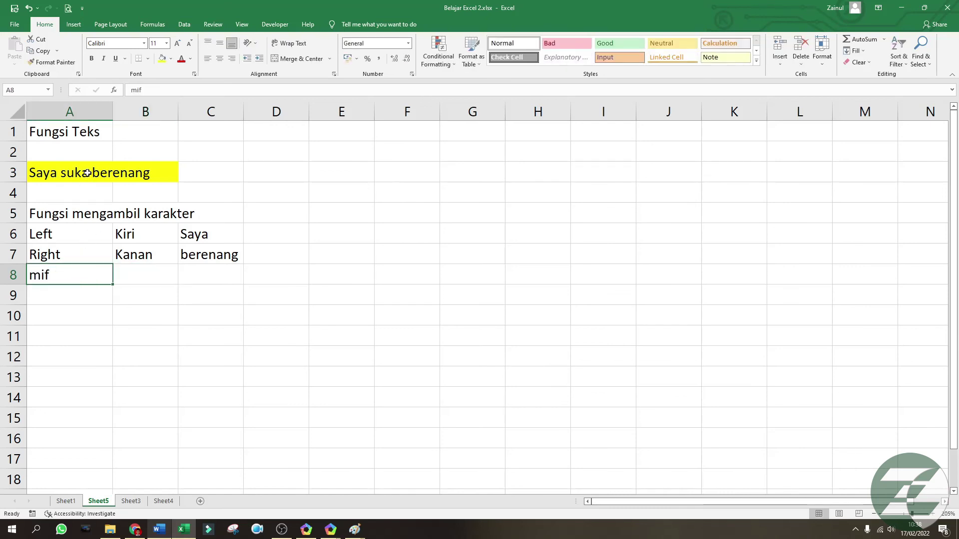
{"action": "type", "text": "mid"}
{"action": "key", "text": "Tab"}
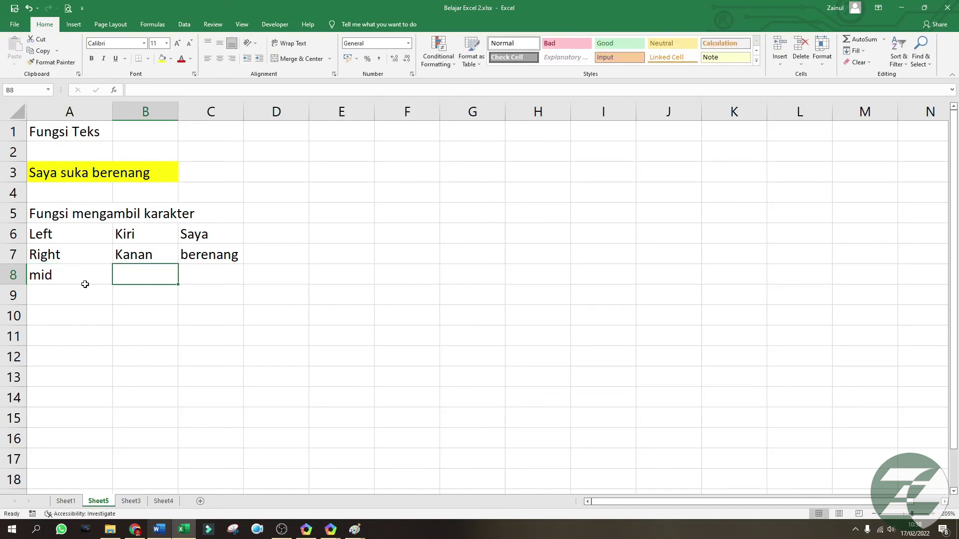
{"action": "type", "text": "Tengah"}
{"action": "key", "text": "Tab"}
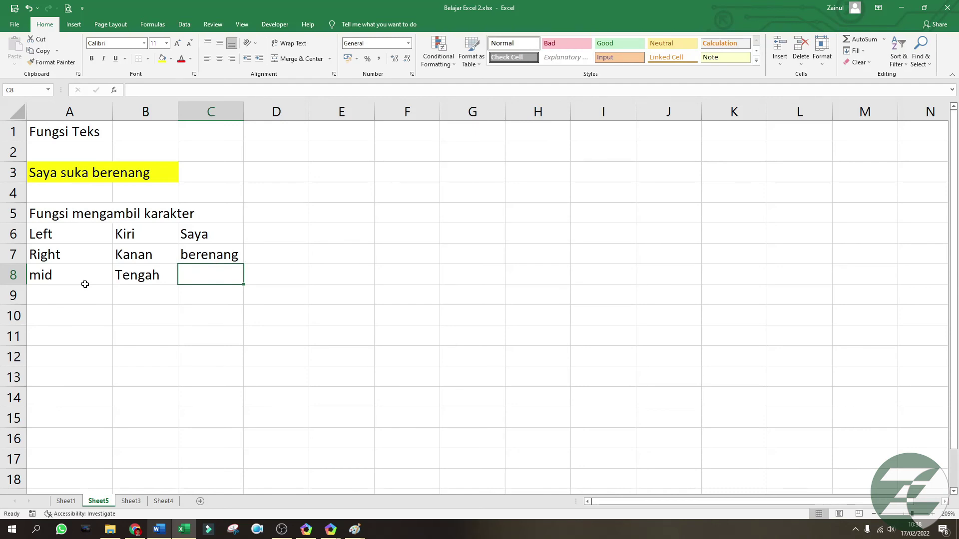
- Enter =MID(A3;6;4) in C8 to extract four characters of the sample sentence starting at the sixth
{"action": "type", "text": "=mid("}
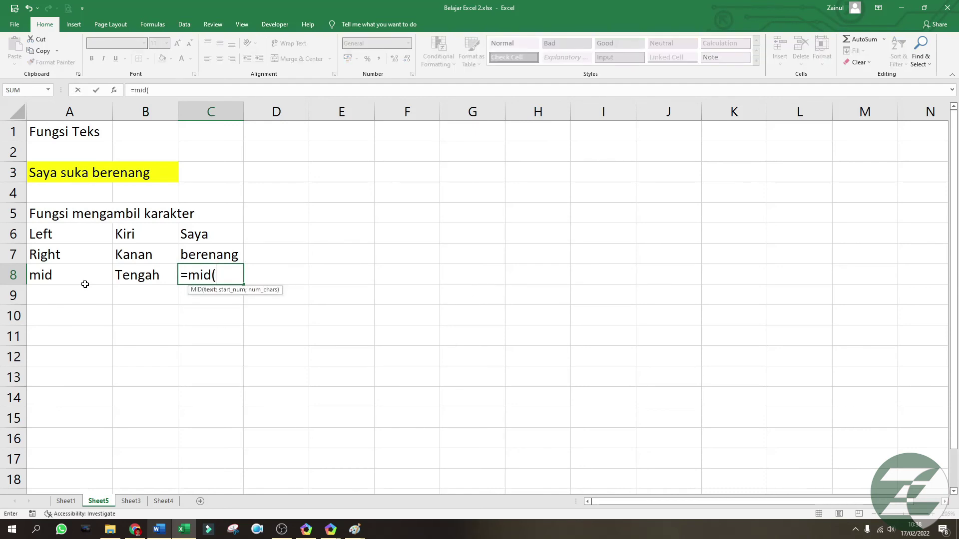
{"action": "left_click", "coordinate": [41, 173]}
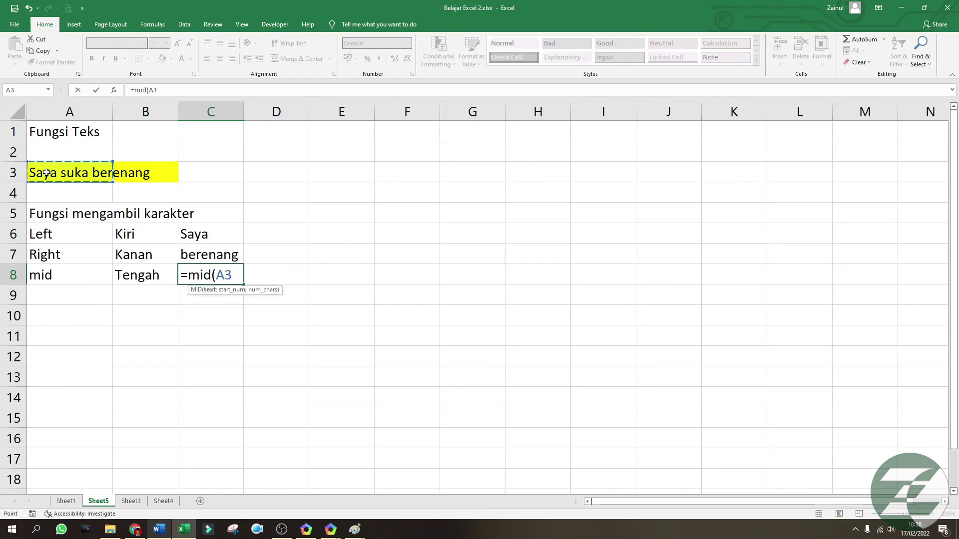
{"action": "type", "text": ";"}
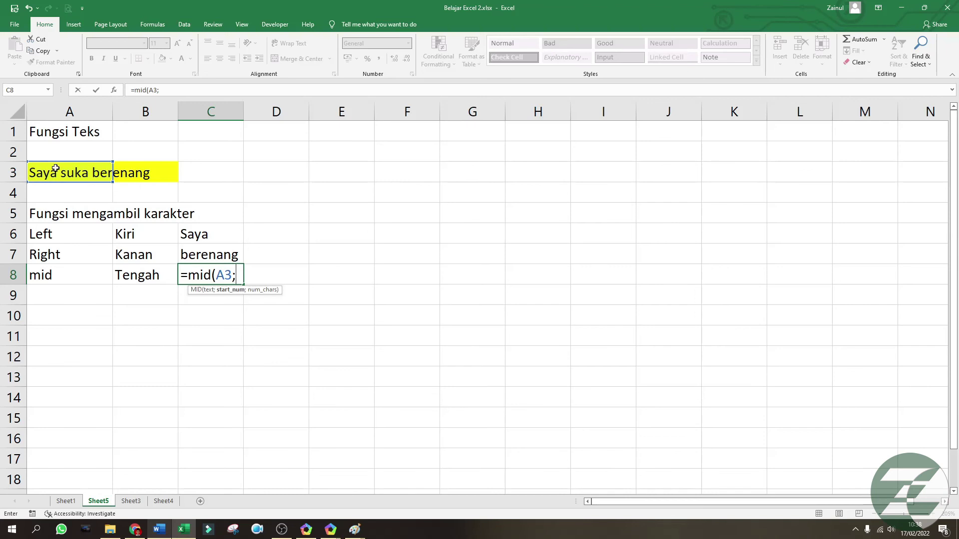
{"action": "type", "text": "6;"}
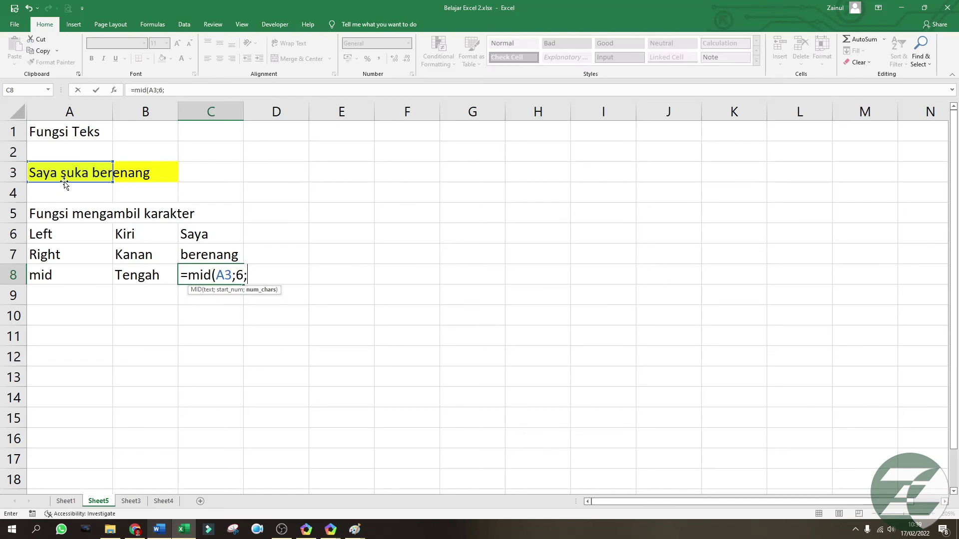
{"action": "type", "text": "4"}
{"action": "key", "text": "Return"}
{"action": "left_click", "coordinate": [226, 274]}
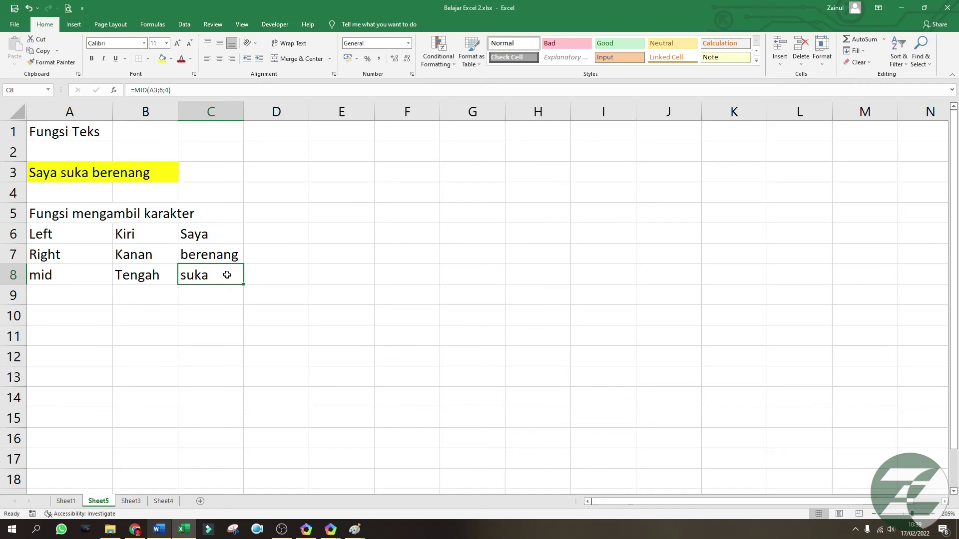
- Enter the section heading "Fungsi menghitung banyaknya karakter" in A10
{"action": "left_click", "coordinate": [160, 299]}
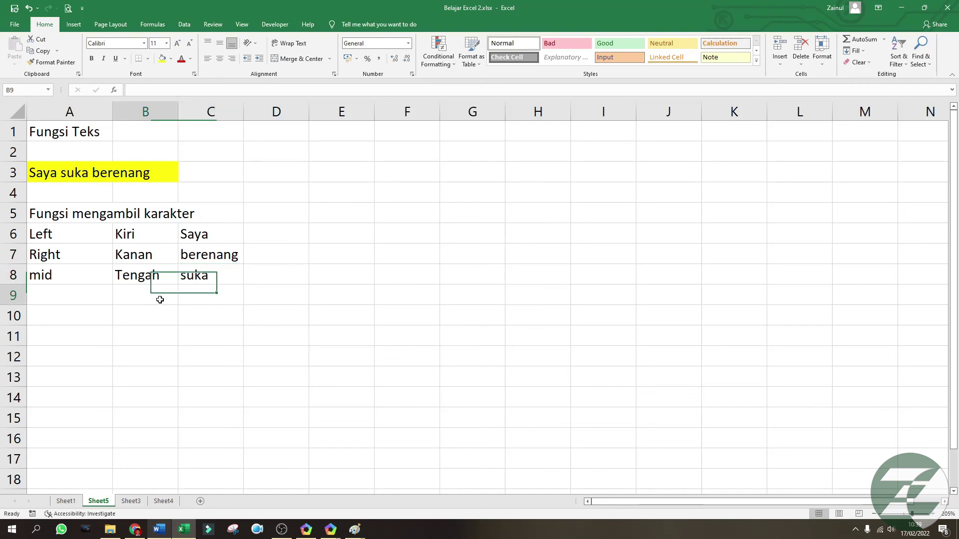
{"action": "left_click", "coordinate": [71, 290]}
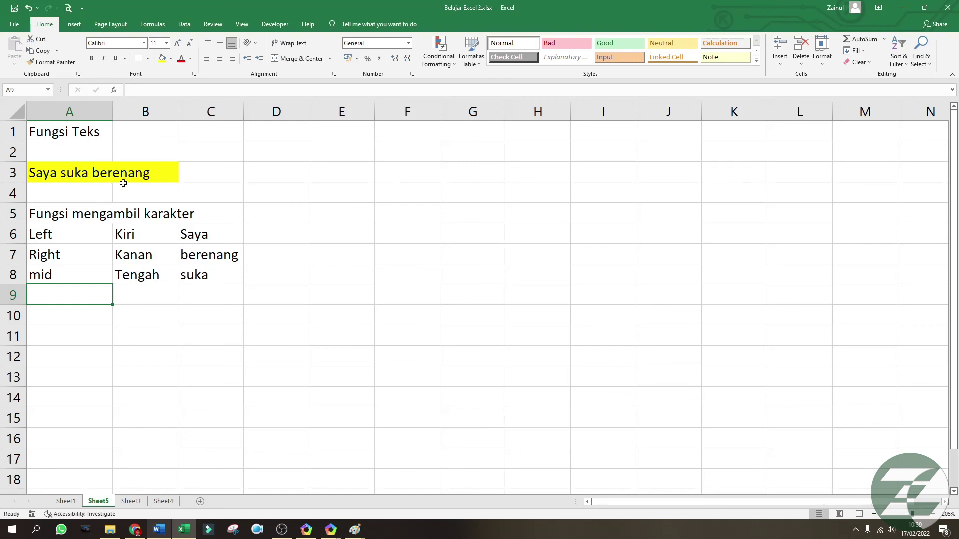
{"action": "key", "text": "Down"}
{"action": "type", "text": "Fungsi menghituung"}
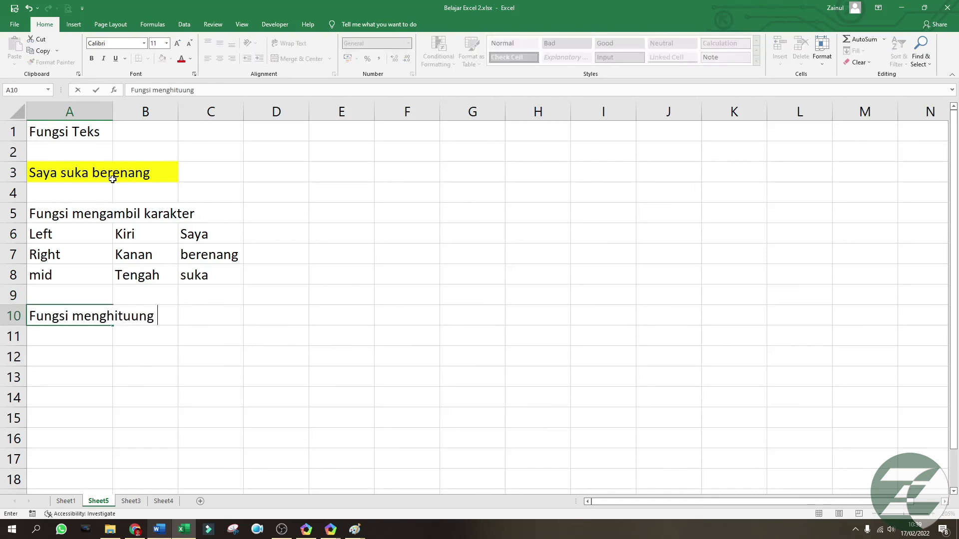
{"action": "key", "text": "BackSpace"}
{"action": "key", "text": "BackSpace"}
{"action": "key", "text": "BackSpace"}
{"action": "type", "text": "ng banyaknya ka"}
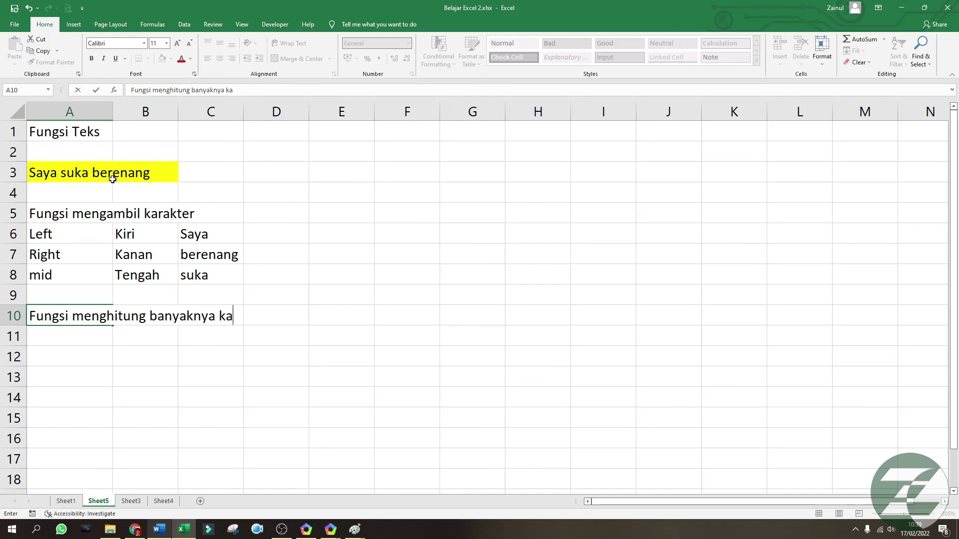
{"action": "type", "text": "rakter"}
{"action": "key", "text": "Return"}
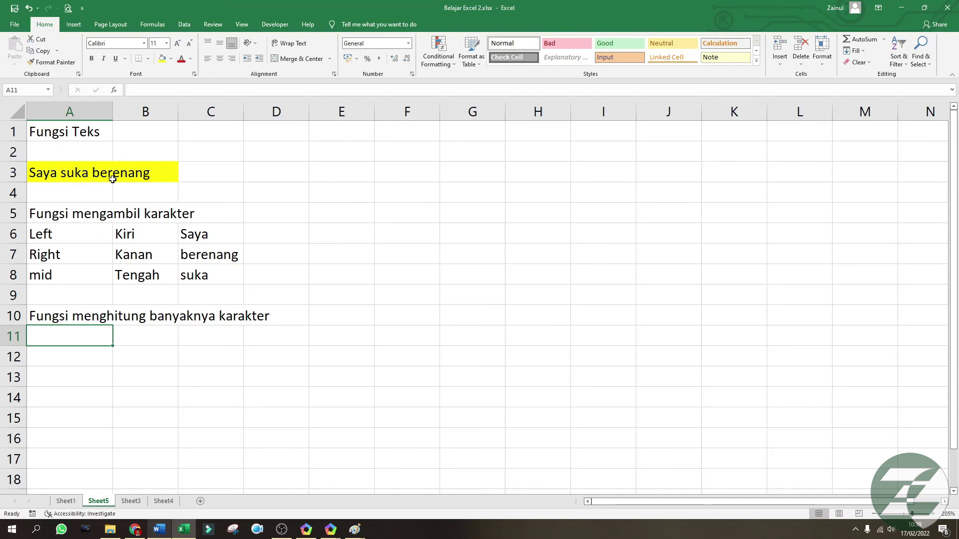
- Label A11 "Len" and enter =LEN(A3) in B11 to count the characters of the sample sentence
{"action": "type", "text": "Len"}
{"action": "key", "text": "Tab"}
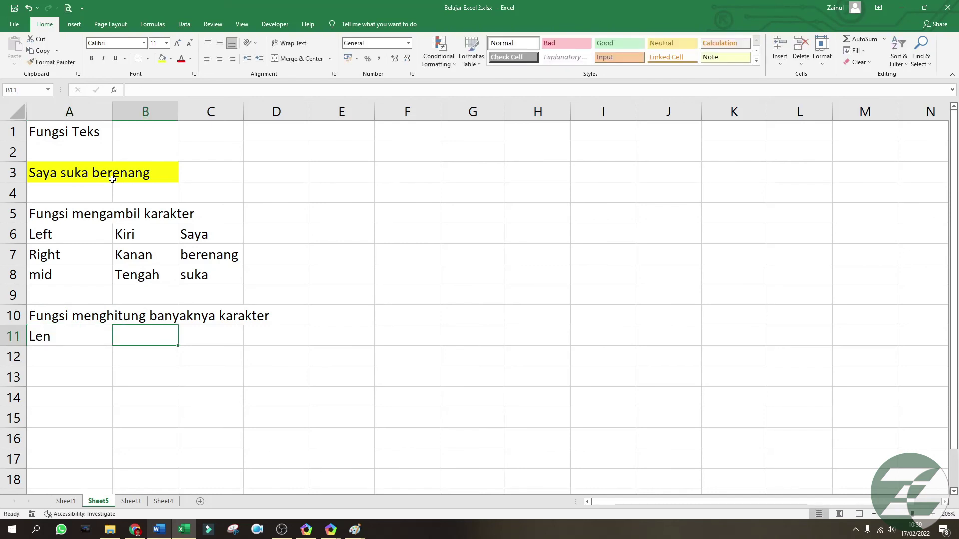
{"action": "type", "text": "="}
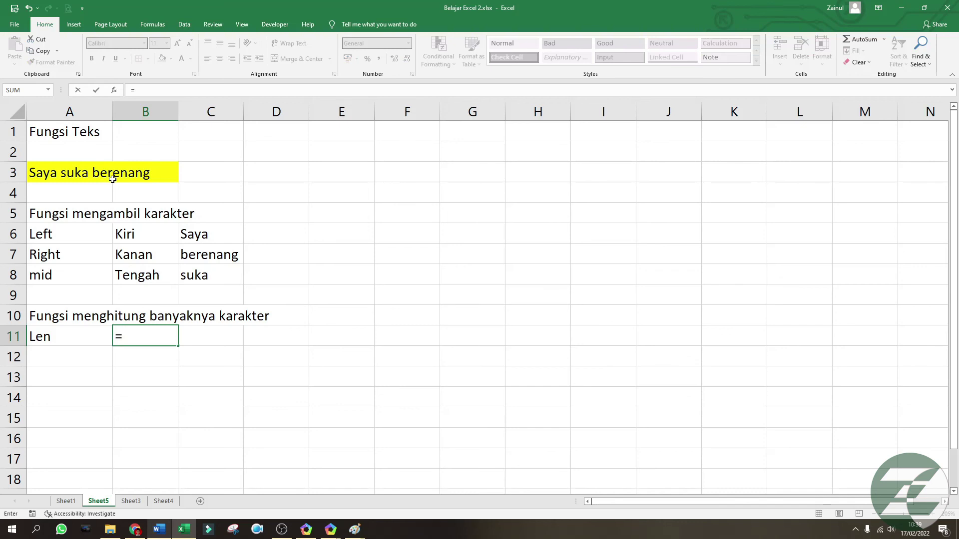
{"action": "type", "text": "len("}
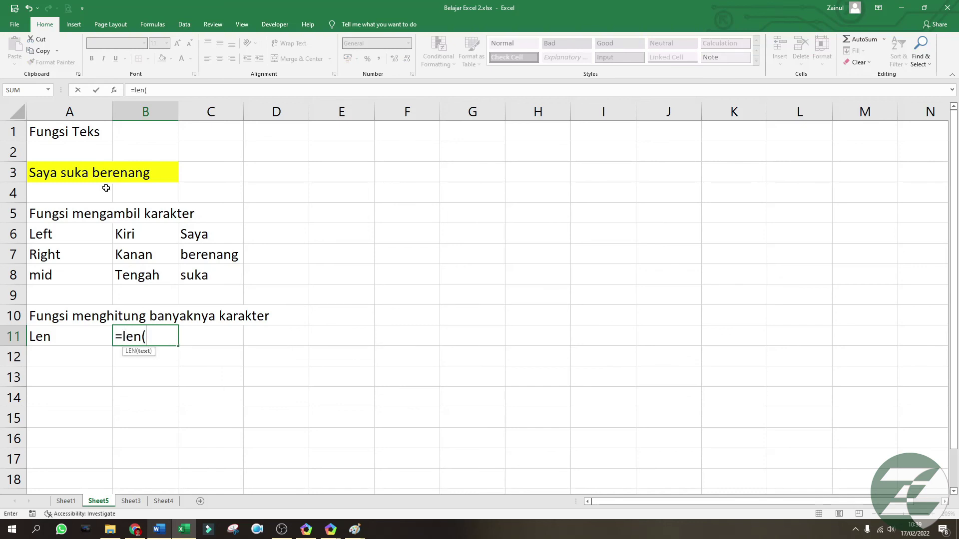
{"action": "left_click", "coordinate": [72, 173]}
{"action": "type", "text": ")"}
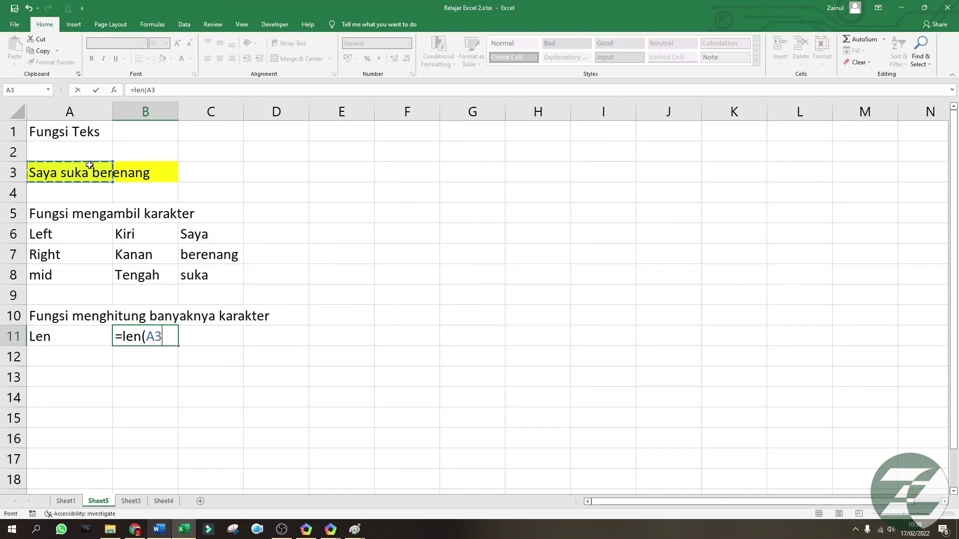
{"action": "key", "text": "Return"}
{"action": "left_click", "coordinate": [162, 339]}
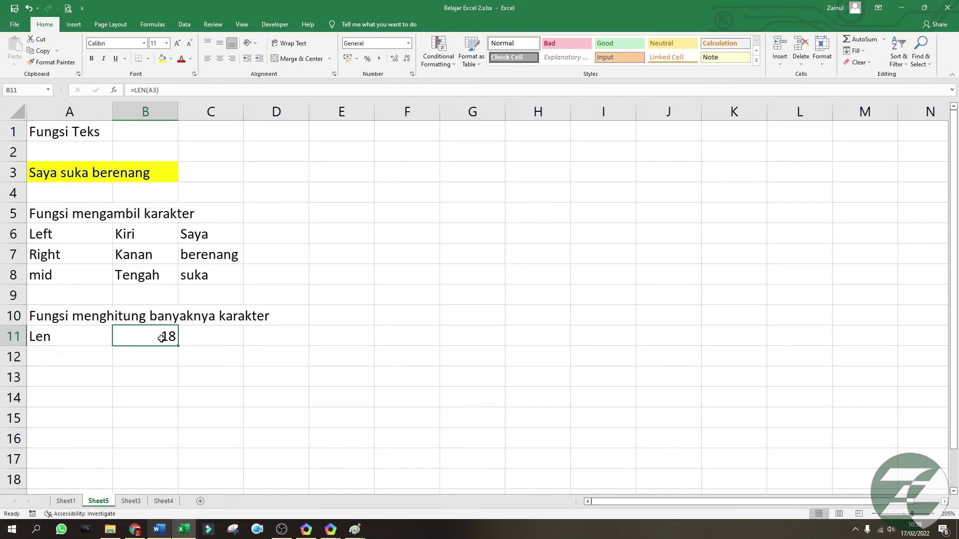
- Enter the section heading "Fungsi untuk membesar dan mengecilkan karakter" in A13
{"action": "left_click", "coordinate": [157, 369]}
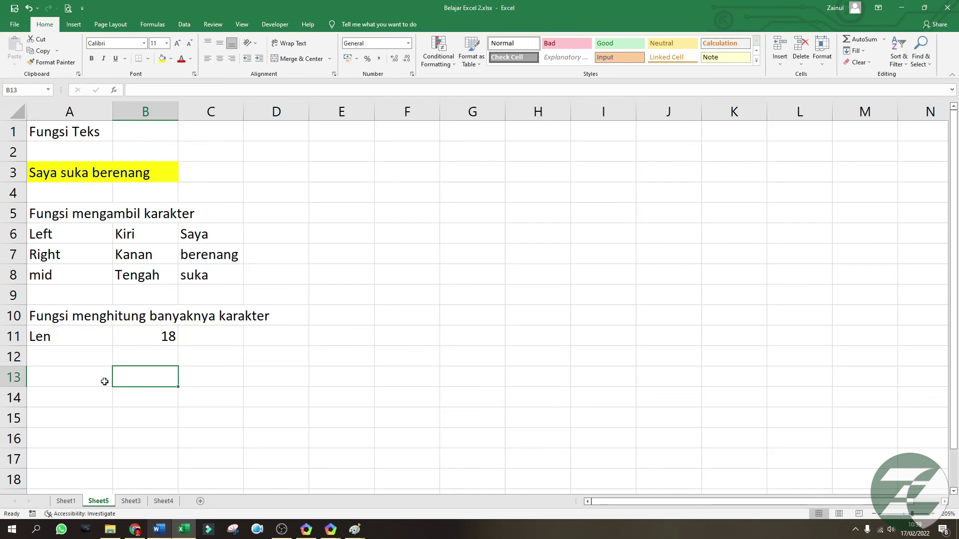
{"action": "left_click", "coordinate": [70, 381]}
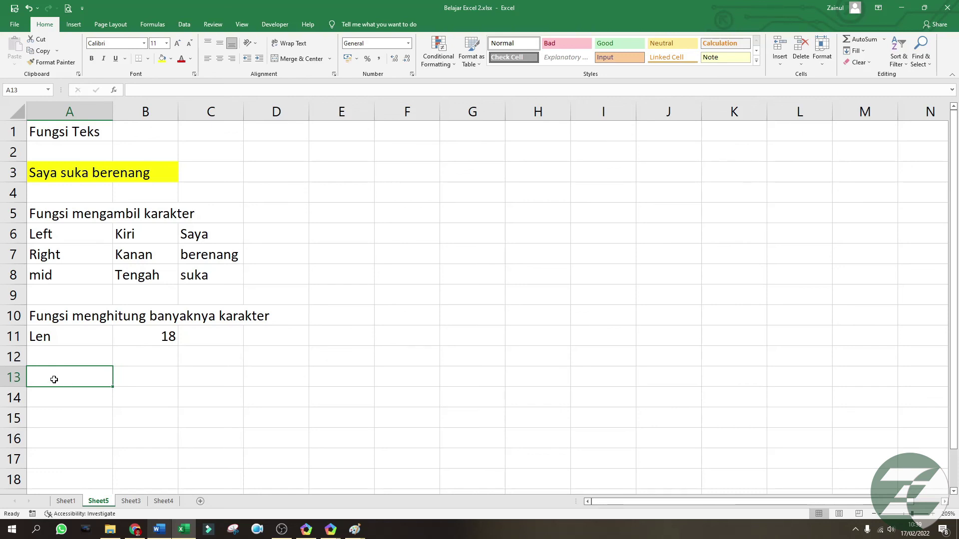
{"action": "type", "text": "Fungsi untuk membes"}
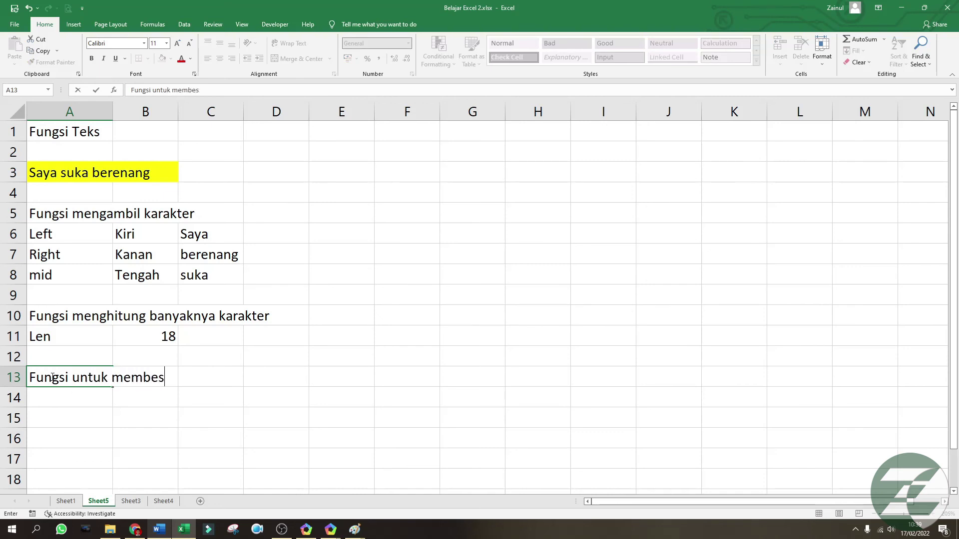
{"action": "type", "text": "ar dan meng"}
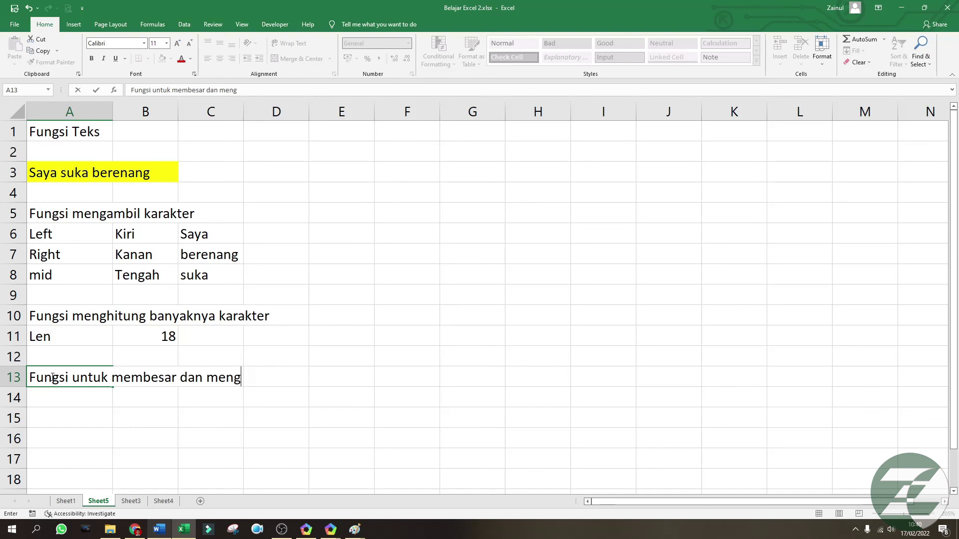
{"action": "type", "text": "ecilkan karakter"}
{"action": "key", "text": "Return"}
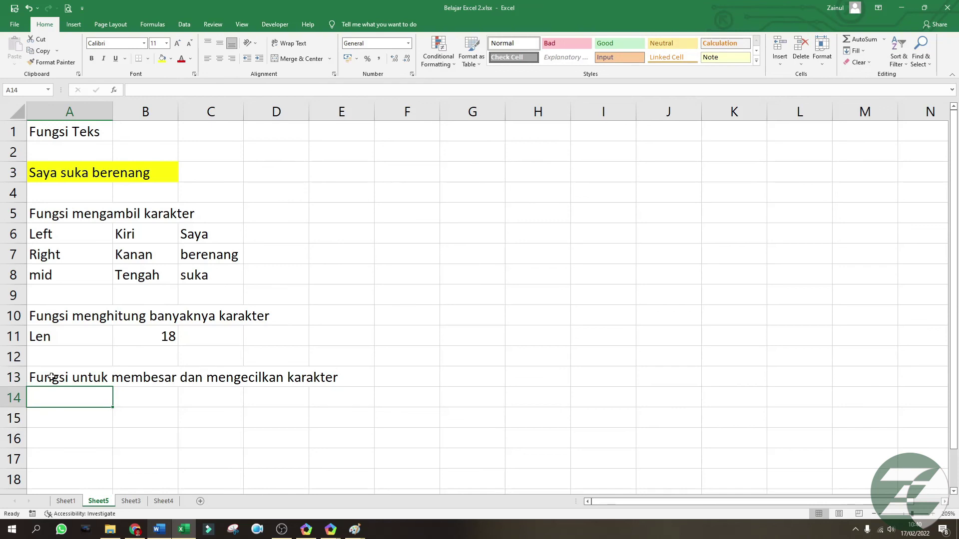
- Enter the function labels "Lower", "Upper" and "Proper" in A14:A16
{"action": "type", "text": "Lower"}
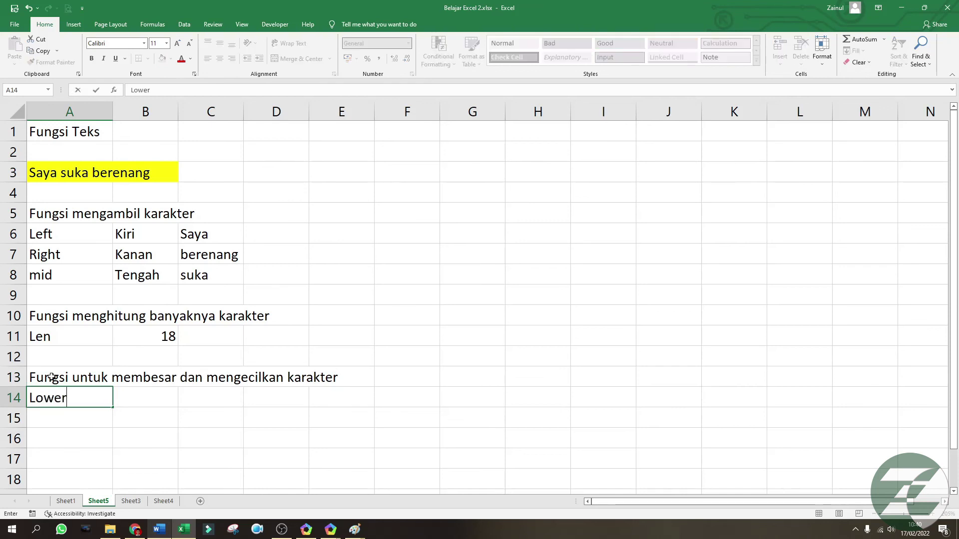
{"action": "key", "text": "Return"}
{"action": "type", "text": "Uper"}
{"action": "key", "text": "BackSpace"}
{"action": "key", "text": "BackSpace"}
{"action": "type", "text": "per"}
{"action": "key", "text": "Return"}
{"action": "type", "text": "Proper"}
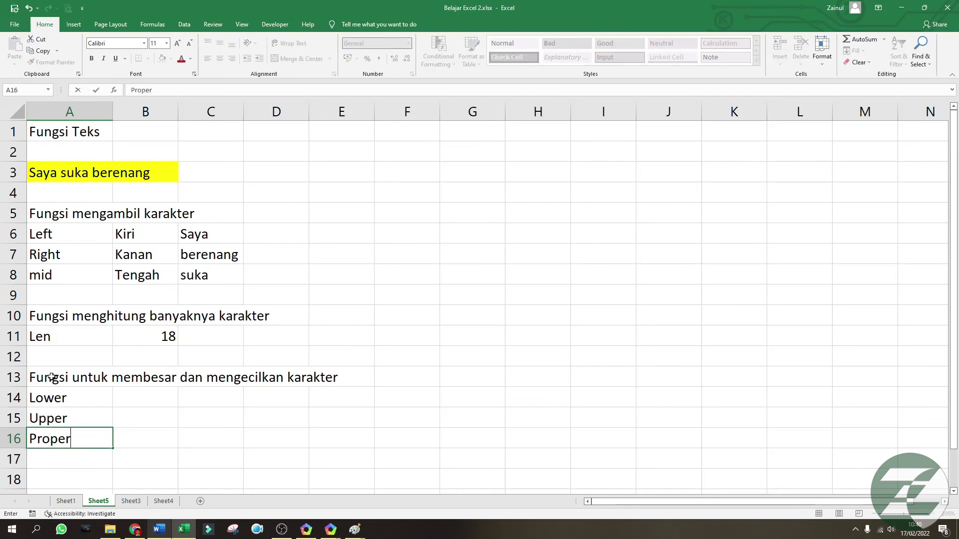
{"action": "key", "text": "Return"}
{"action": "key", "text": "Up"}
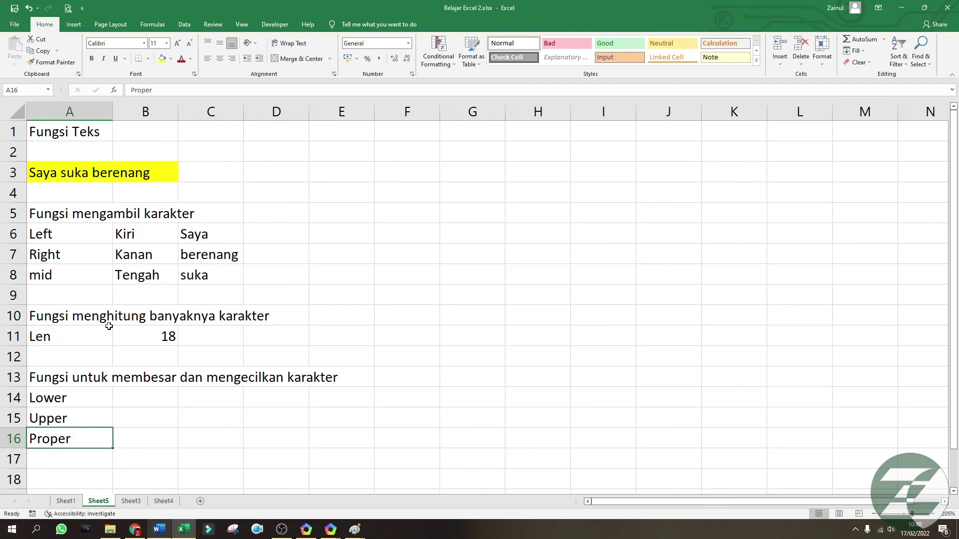
- Enter the descriptions "Semua huruf kecil" in B14 and "Semua huruf besar" in B15
{"action": "left_click", "coordinate": [150, 398]}
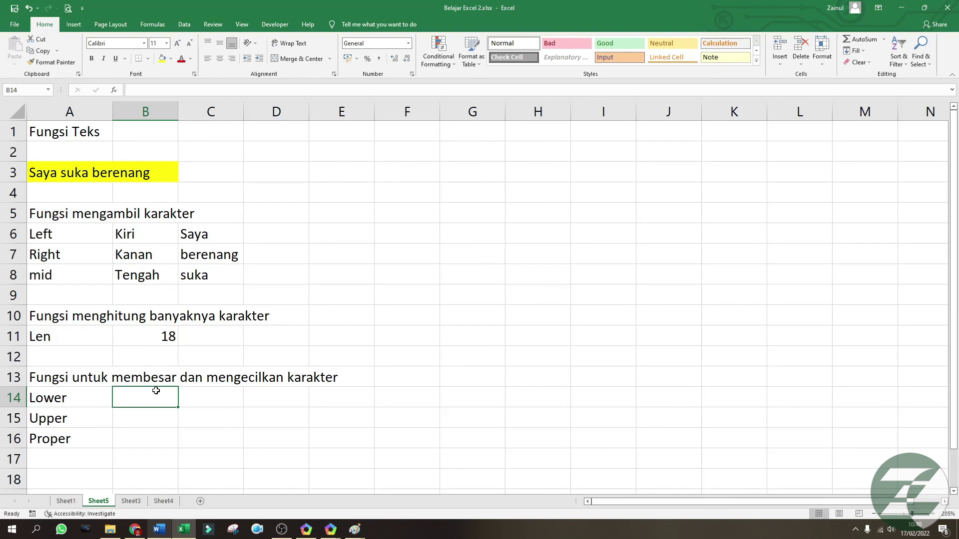
{"action": "type", "text": "Semua huruf kecil"}
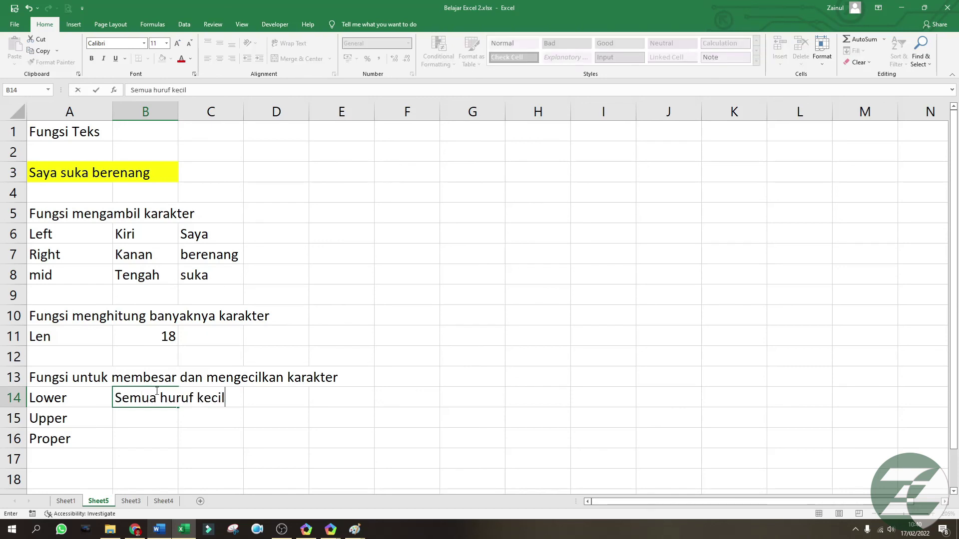
{"action": "key", "text": "Return"}
{"action": "type", "text": "Semua h"}
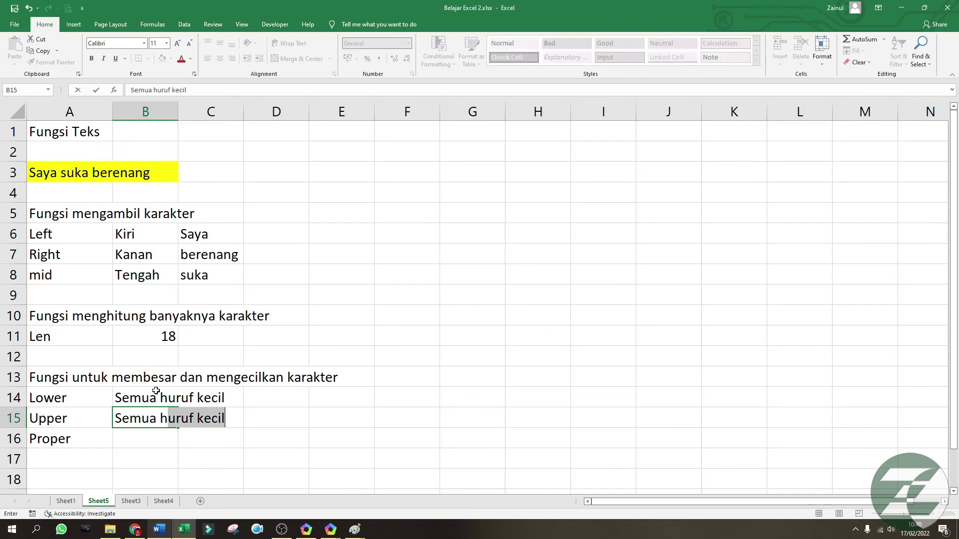
{"action": "type", "text": "uruf"}
{"action": "key", "text": "BackSpace"}
{"action": "key", "text": "BackSpace"}
{"action": "key", "text": "BackSpace"}
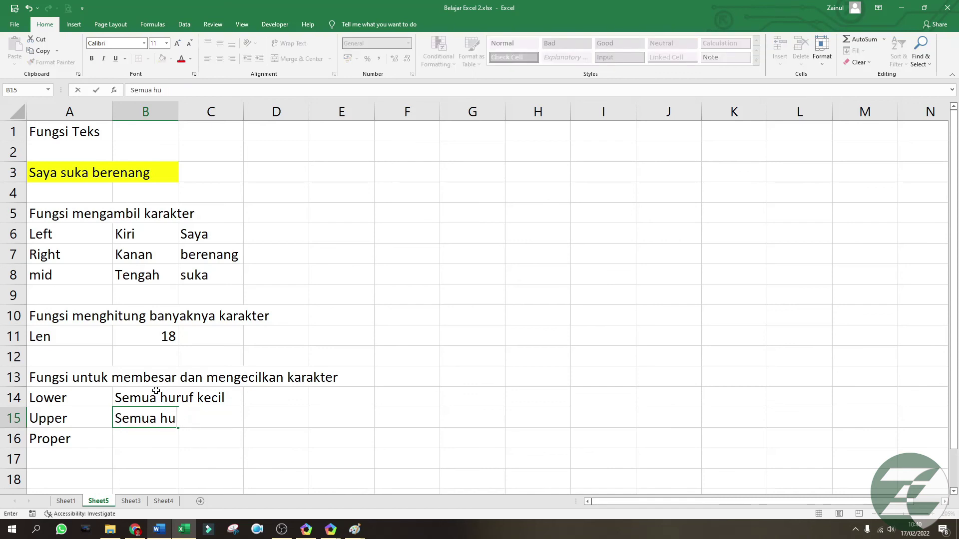
{"action": "type", "text": "ruf besa"}
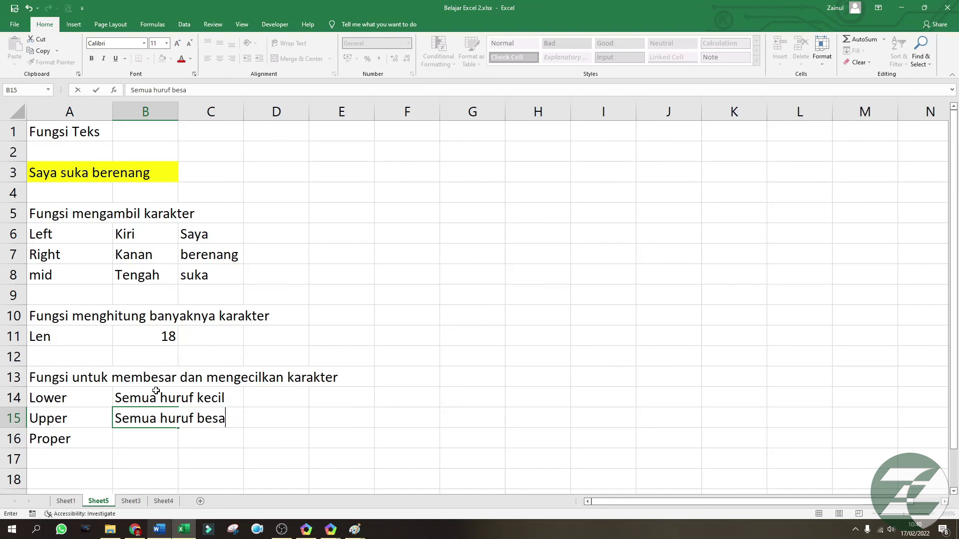
{"action": "type", "text": "r"}
{"action": "key", "text": "Return"}
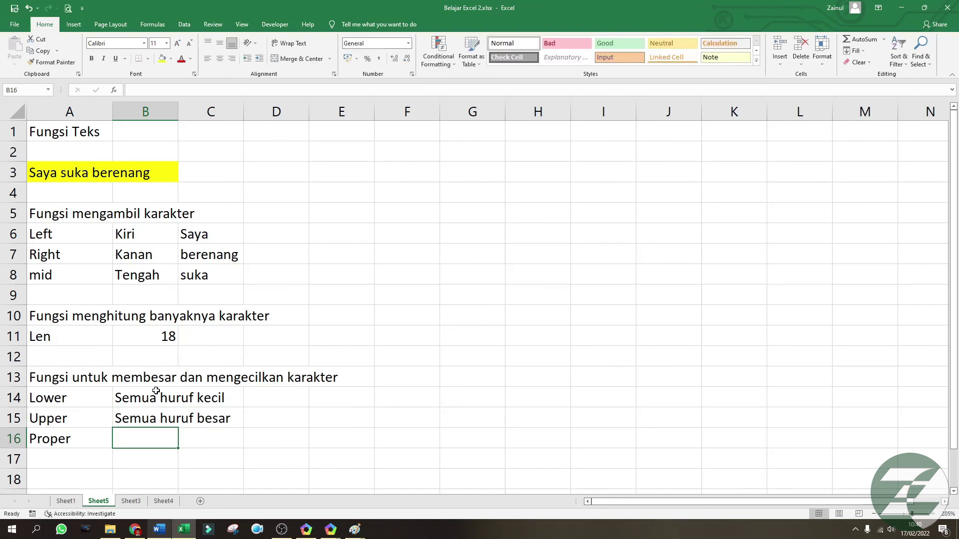
- Enter the description "Setiap awal kata besar" for the Proper function in B16
{"action": "type", "text": "Setiap awak "}
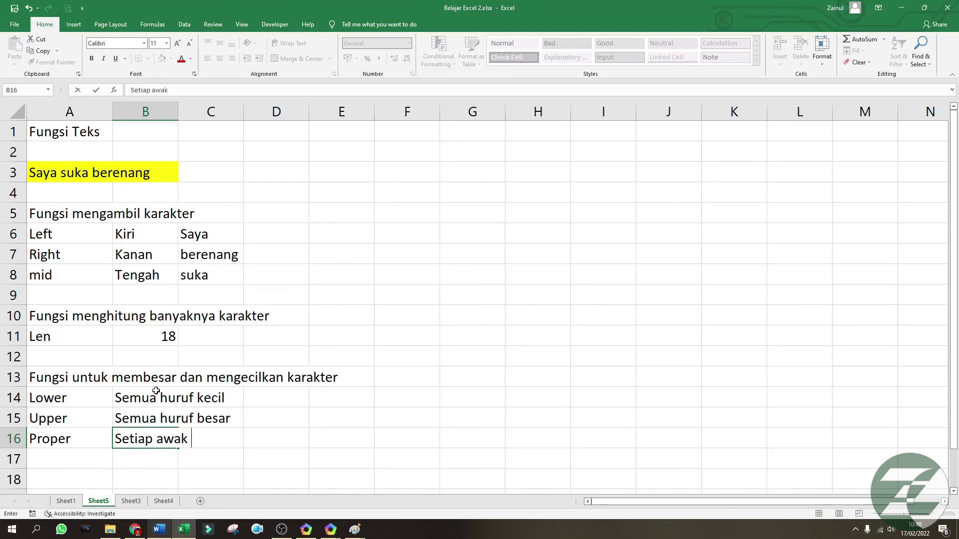
{"action": "key", "text": "BackSpace"}
{"action": "key", "text": "BackSpace"}
{"action": "type", "text": "l kata besar"}
{"action": "key", "text": "Return"}
- Enter a LOWER formula in D14 that converts the sample sentence in A3 to lowercase
{"action": "left_click", "coordinate": [161, 394]}
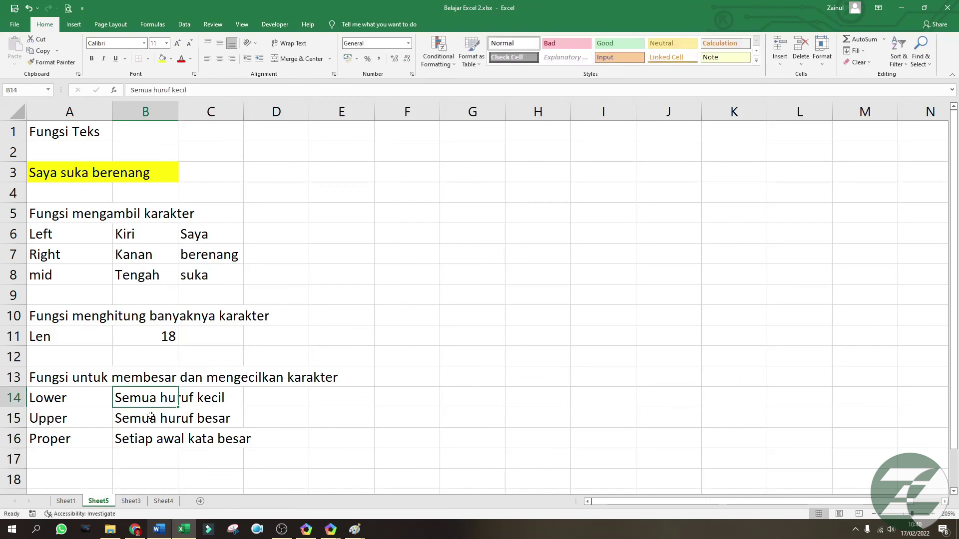
{"action": "left_click", "coordinate": [249, 405]}
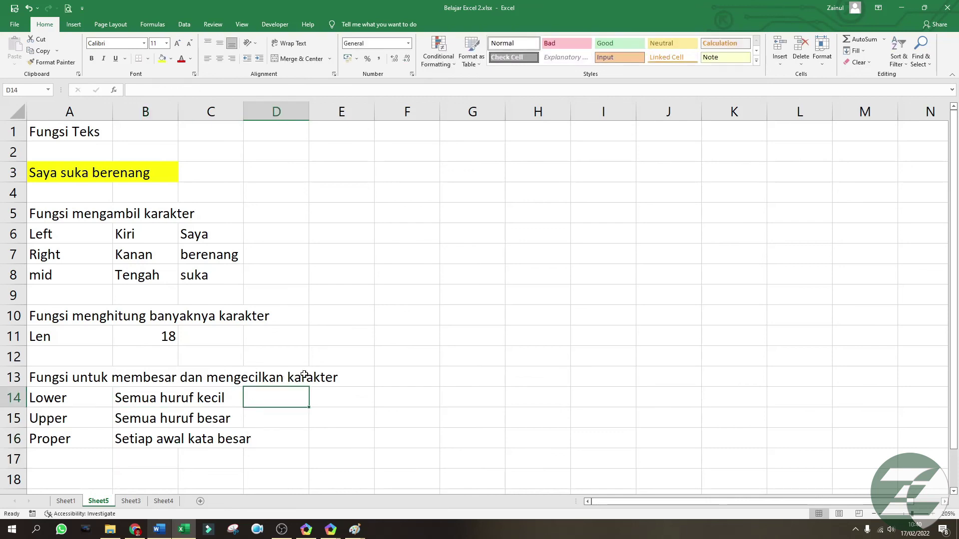
{"action": "left_click", "coordinate": [50, 174]}
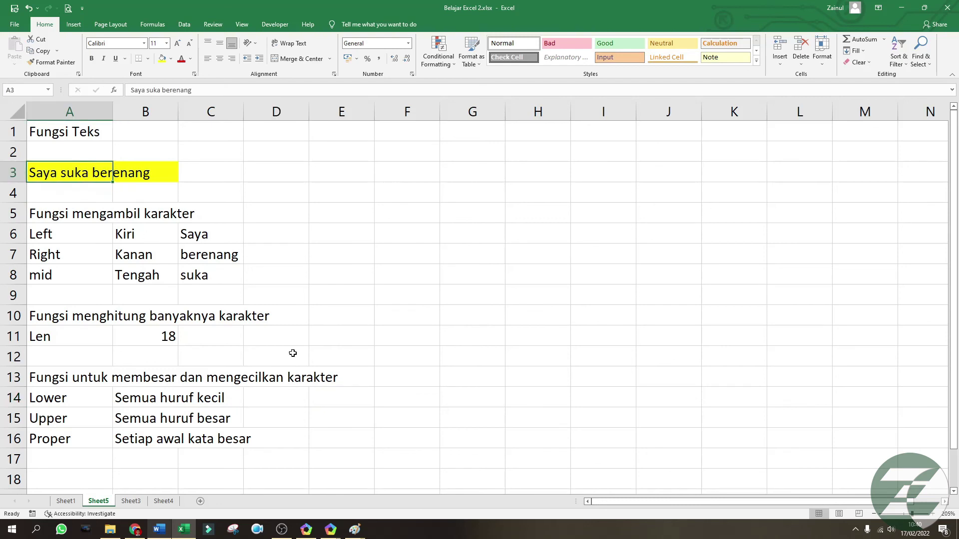
{"action": "left_click", "coordinate": [299, 398]}
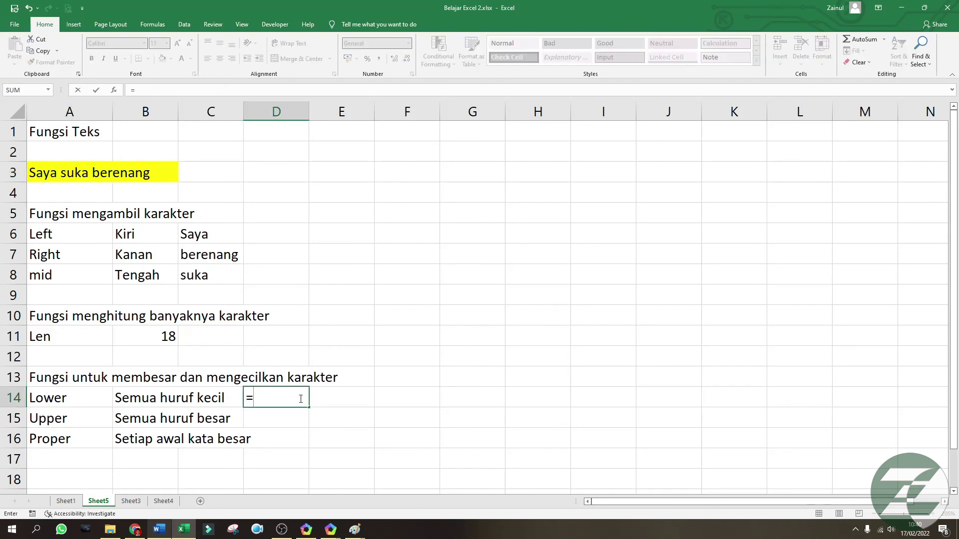
{"action": "type", "text": "lower"}
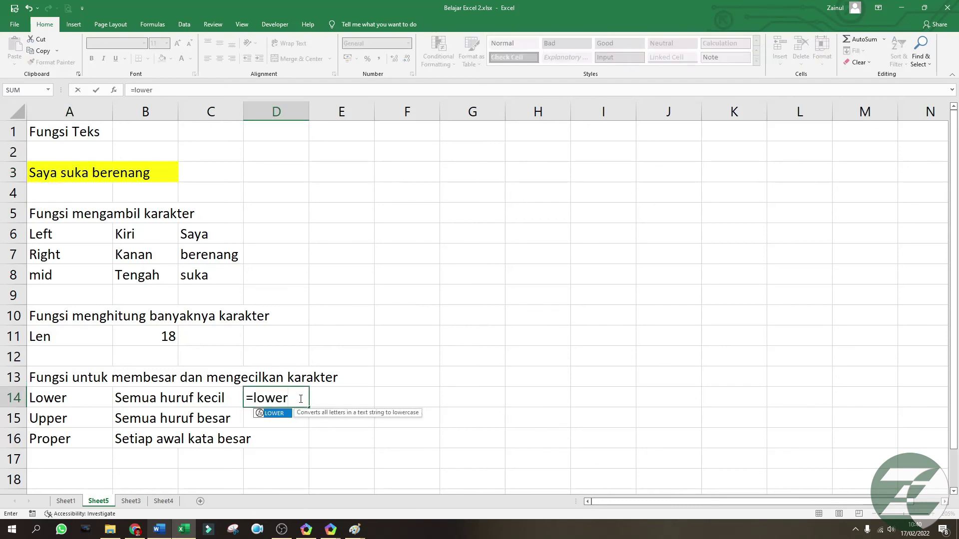
{"action": "type", "text": "("}
{"action": "left_click", "coordinate": [89, 164]}
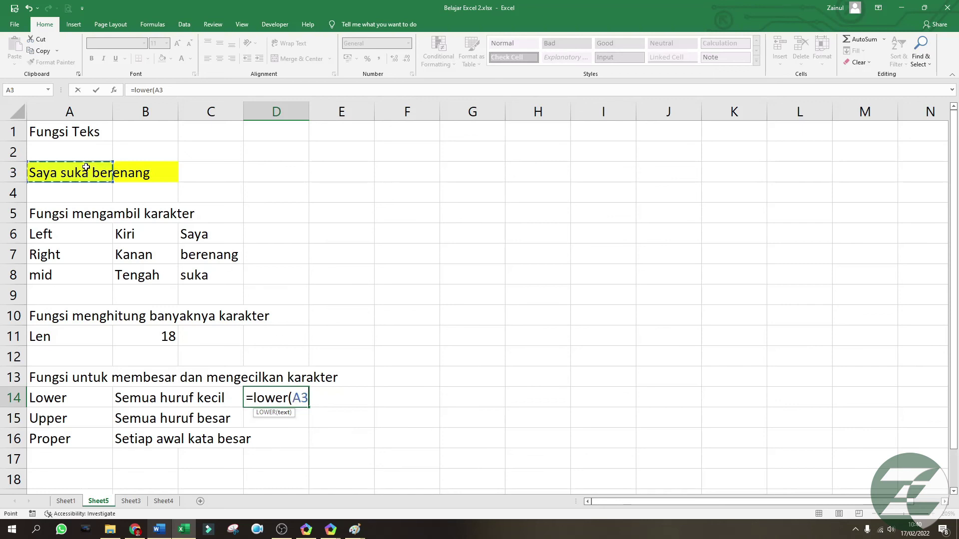
{"action": "key", "text": "Return"}
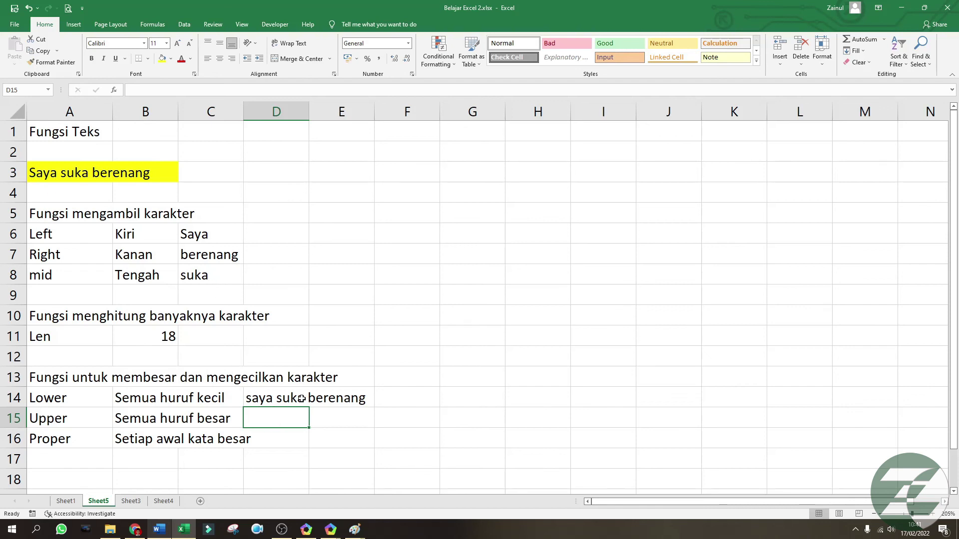
- Enter an UPPER formula in D15 that converts the sample sentence in A3 to uppercase
{"action": "type", "text": "=upper("}
{"action": "left_click", "coordinate": [86, 173]}
{"action": "key", "text": "Return"}
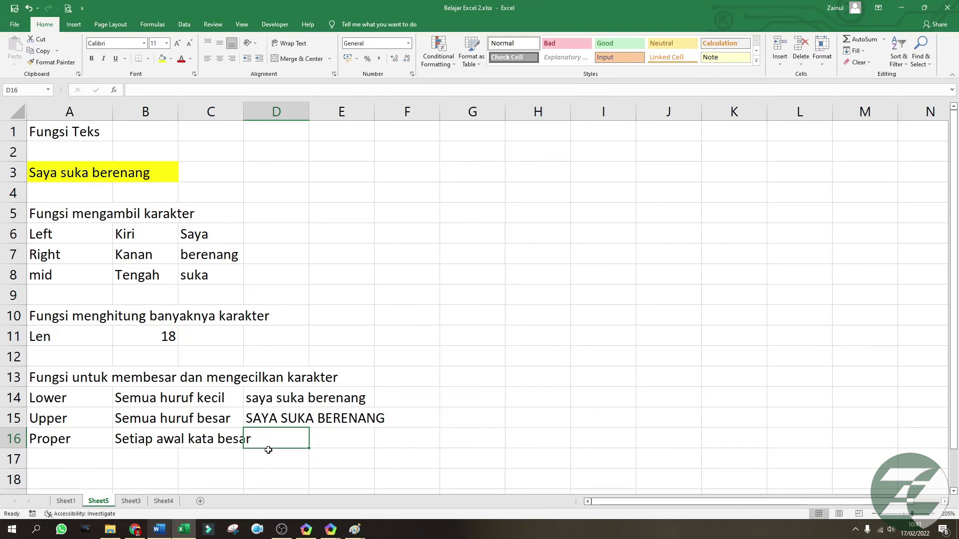
- Enter a PROPER formula in D16 referencing A3, and widen column C so the description in B16 fits
{"action": "type", "text": "=pr"}
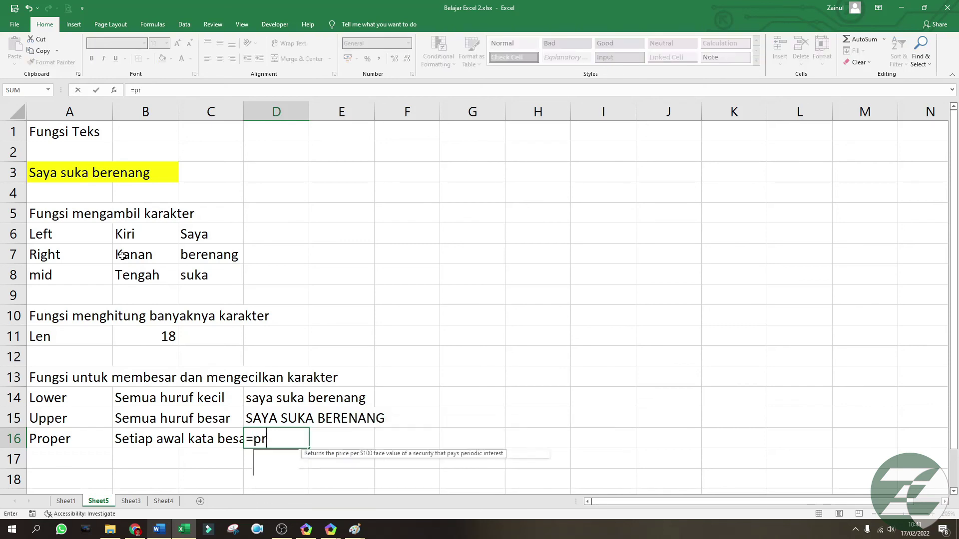
{"action": "type", "text": "oper("}
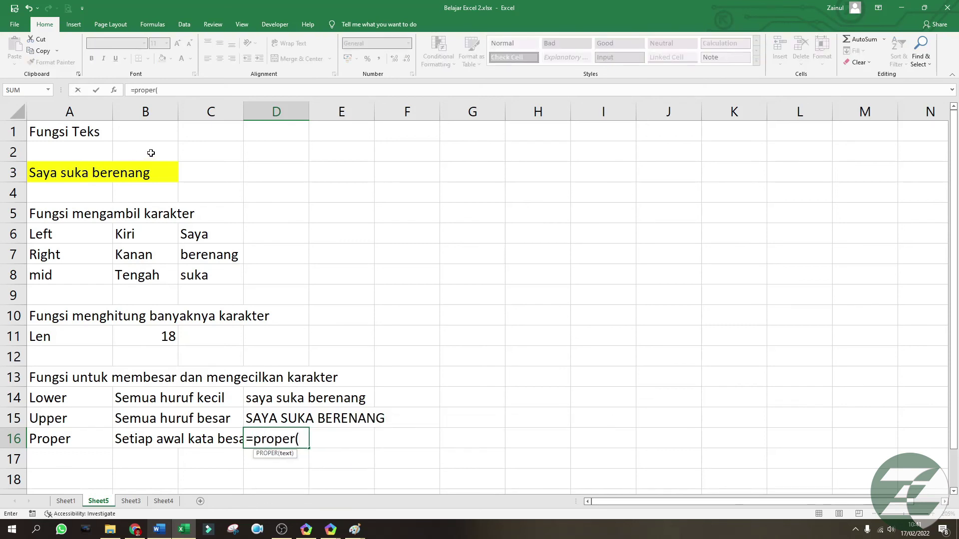
{"action": "left_click", "coordinate": [97, 173]}
{"action": "key", "text": "Return"}
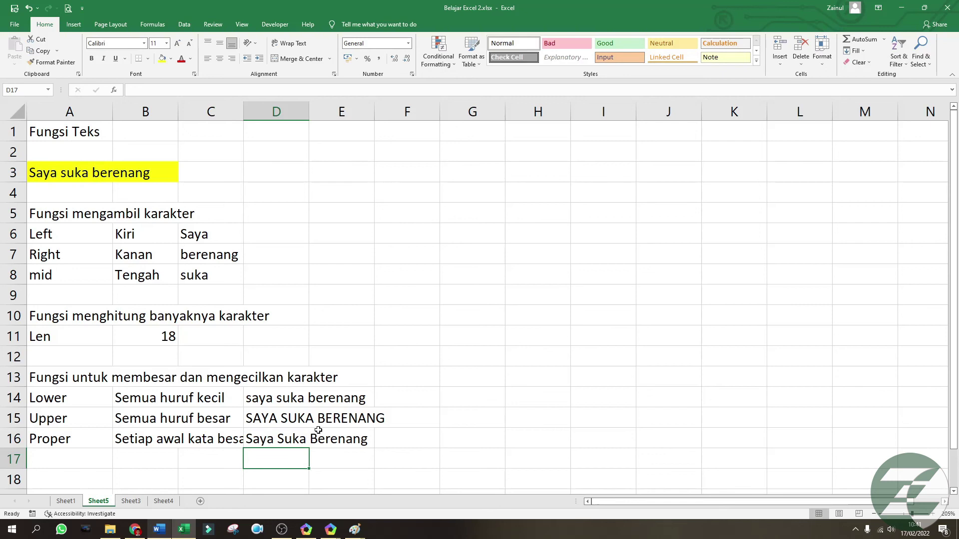
{"action": "left_click", "coordinate": [257, 377]}
{"action": "left_click_drag", "start_coordinate": [248, 111], "coordinate": [260, 110]}
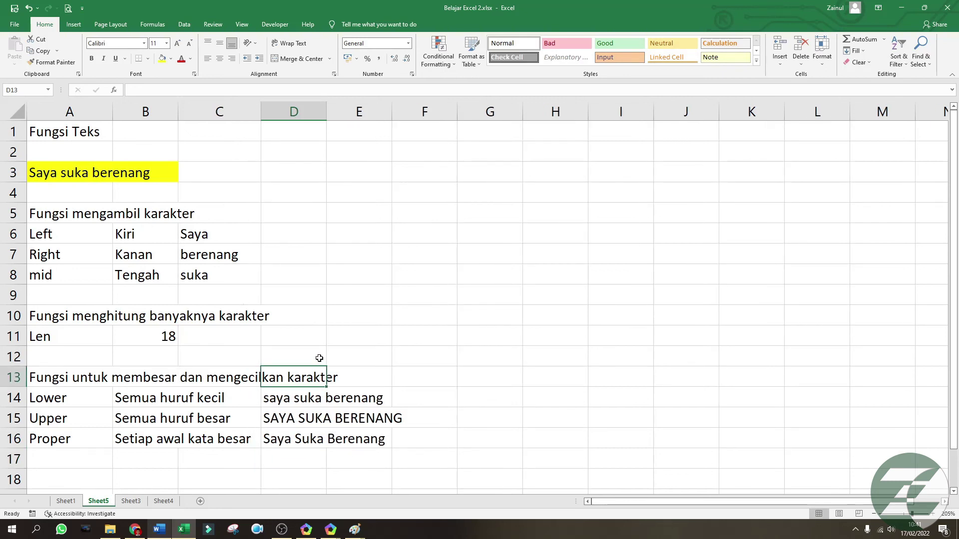